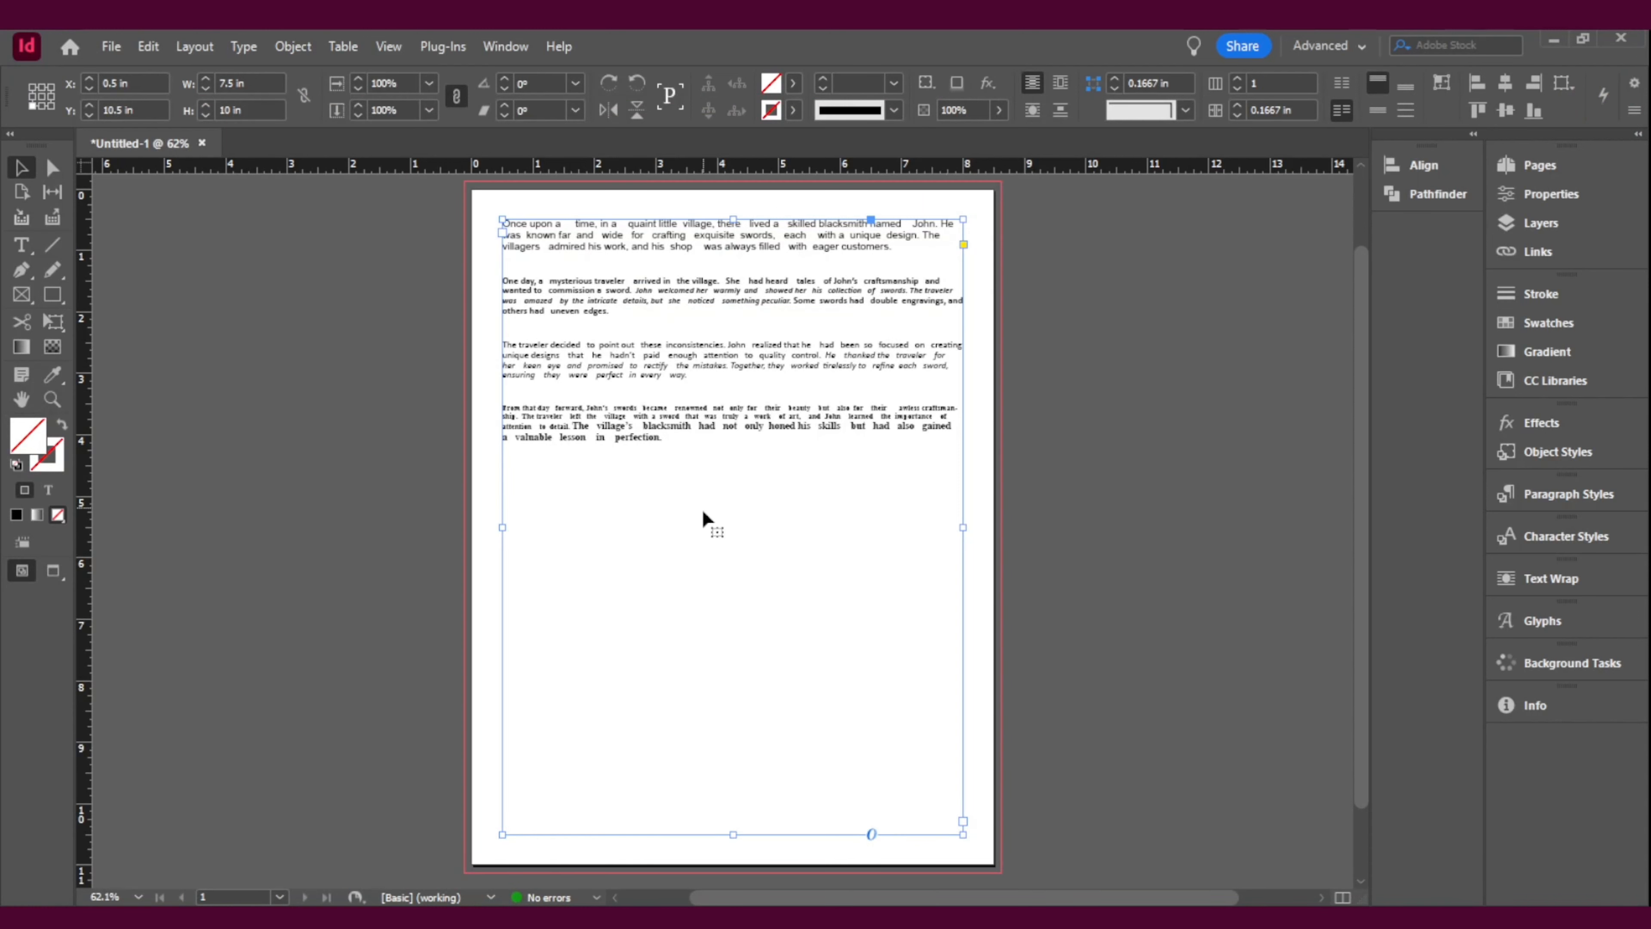
{"action": "left_click", "coordinate": [111, 49]}
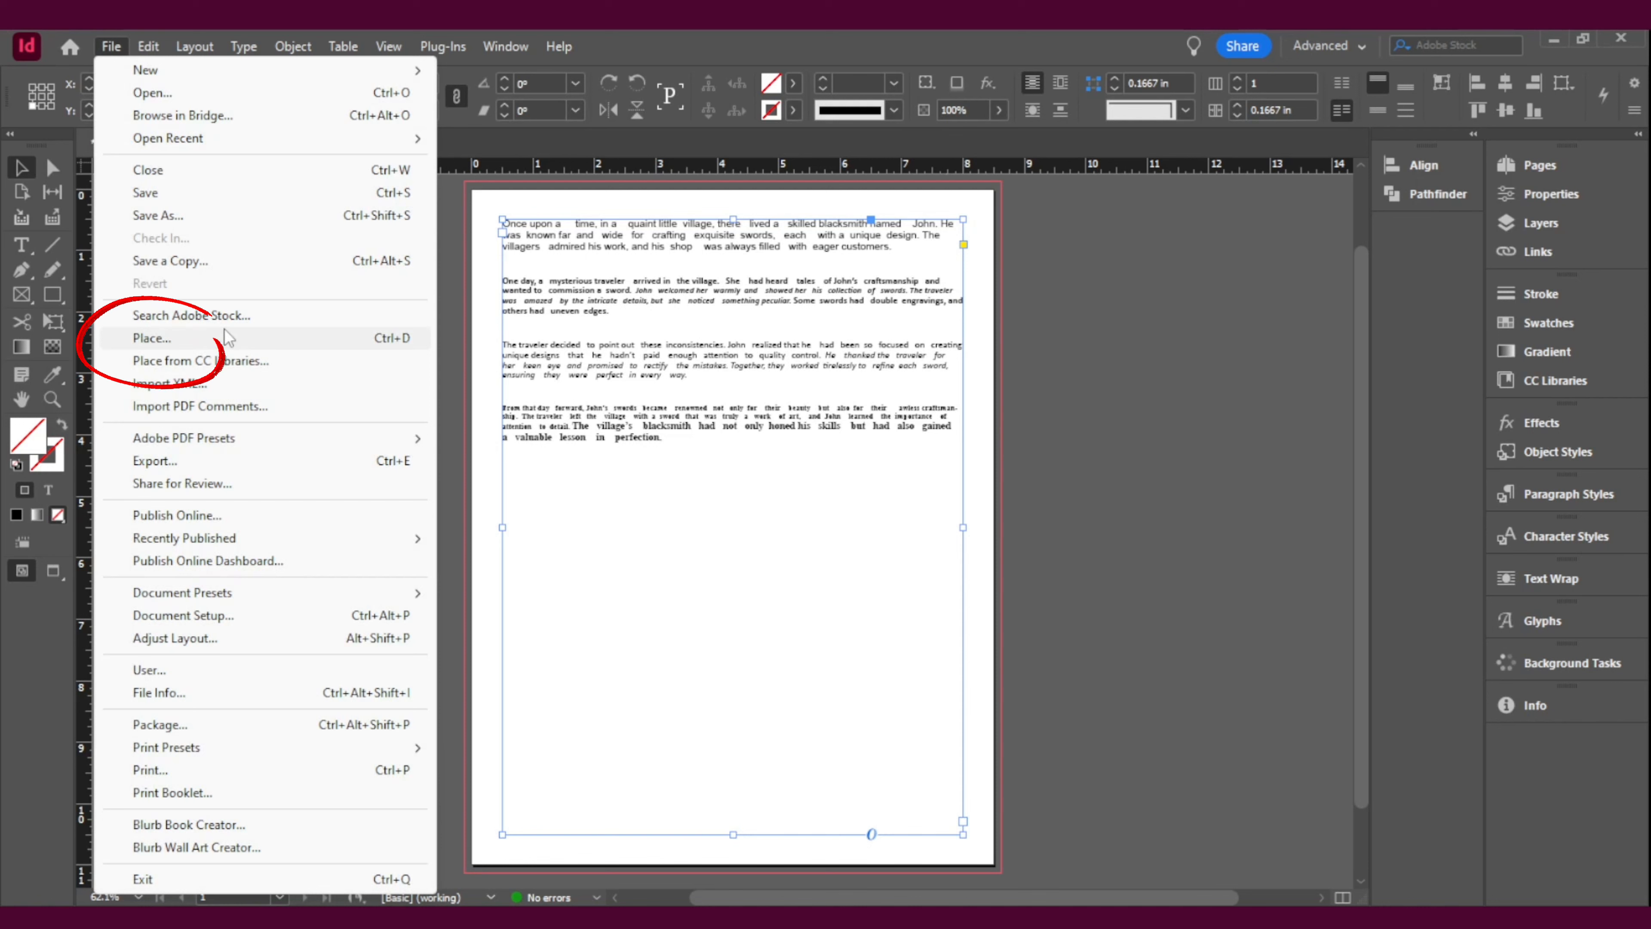
{"action": "left_click", "coordinate": [1114, 545]}
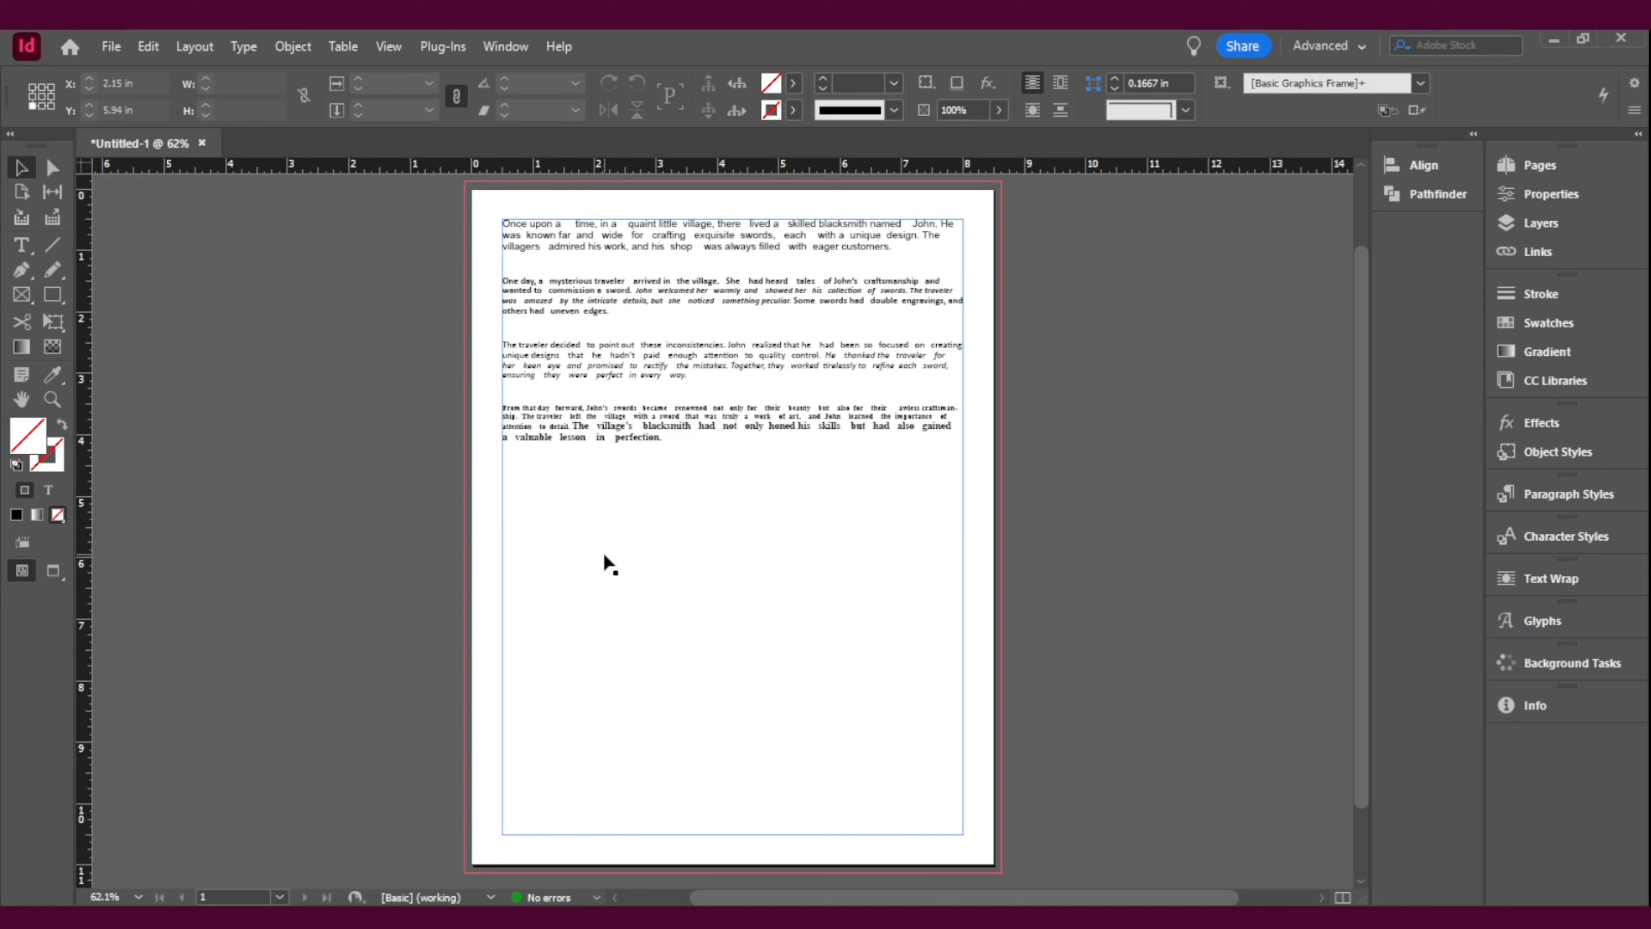
{"action": "key", "text": "ctrl+d"}
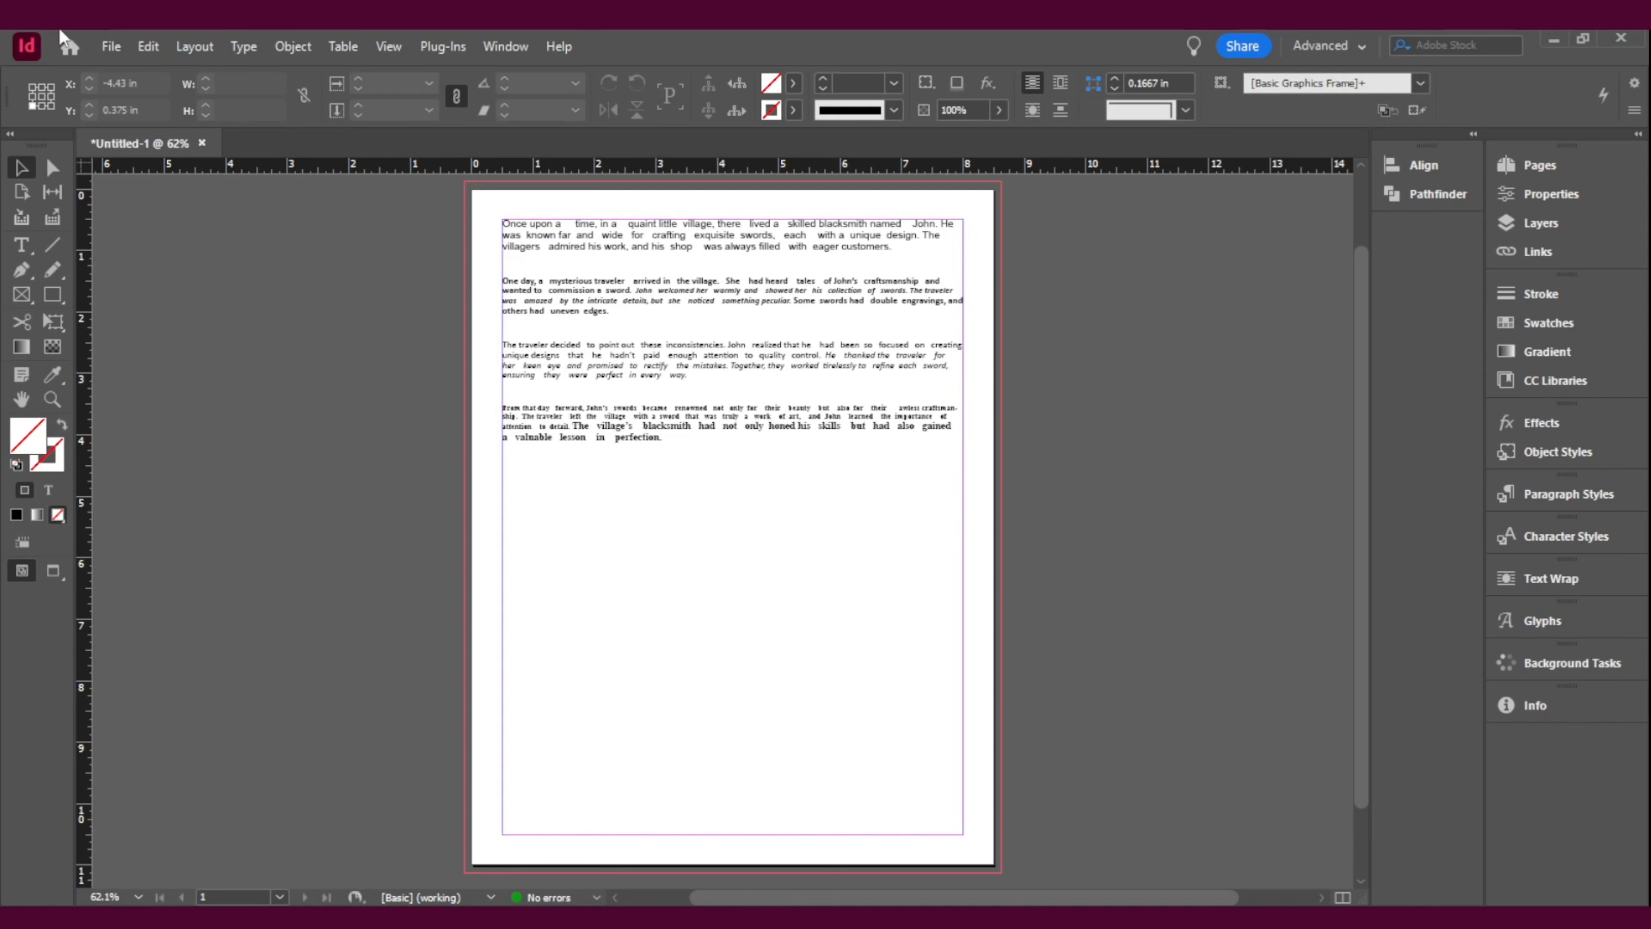
{"action": "left_click", "coordinate": [110, 55]}
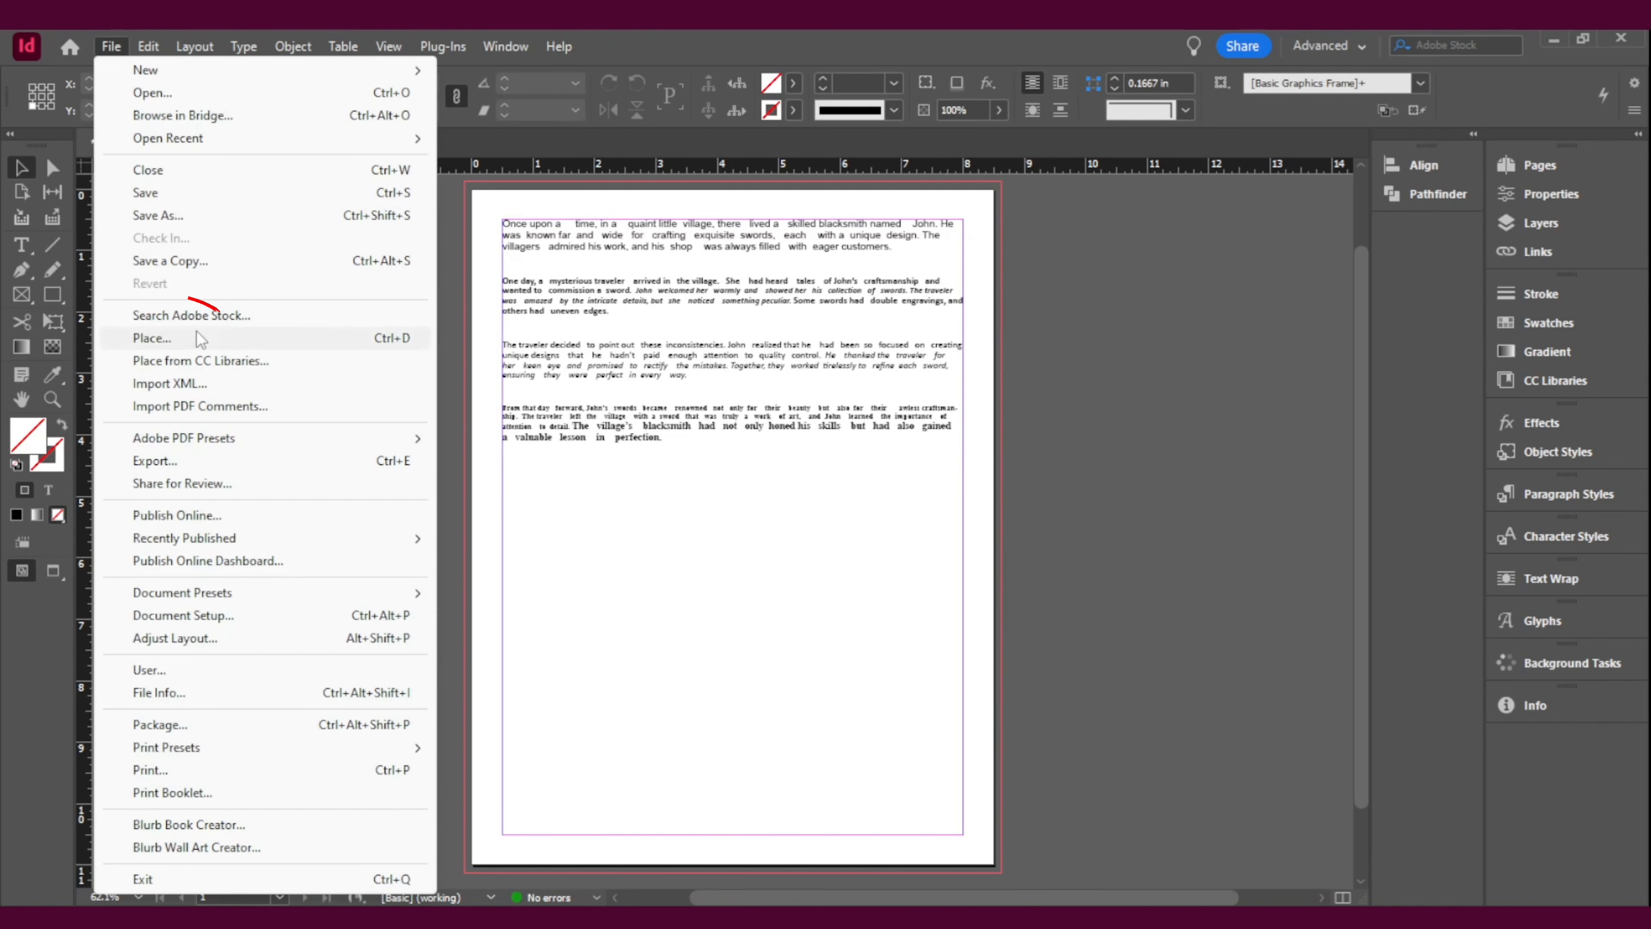
{"action": "left_click", "coordinate": [1150, 442]}
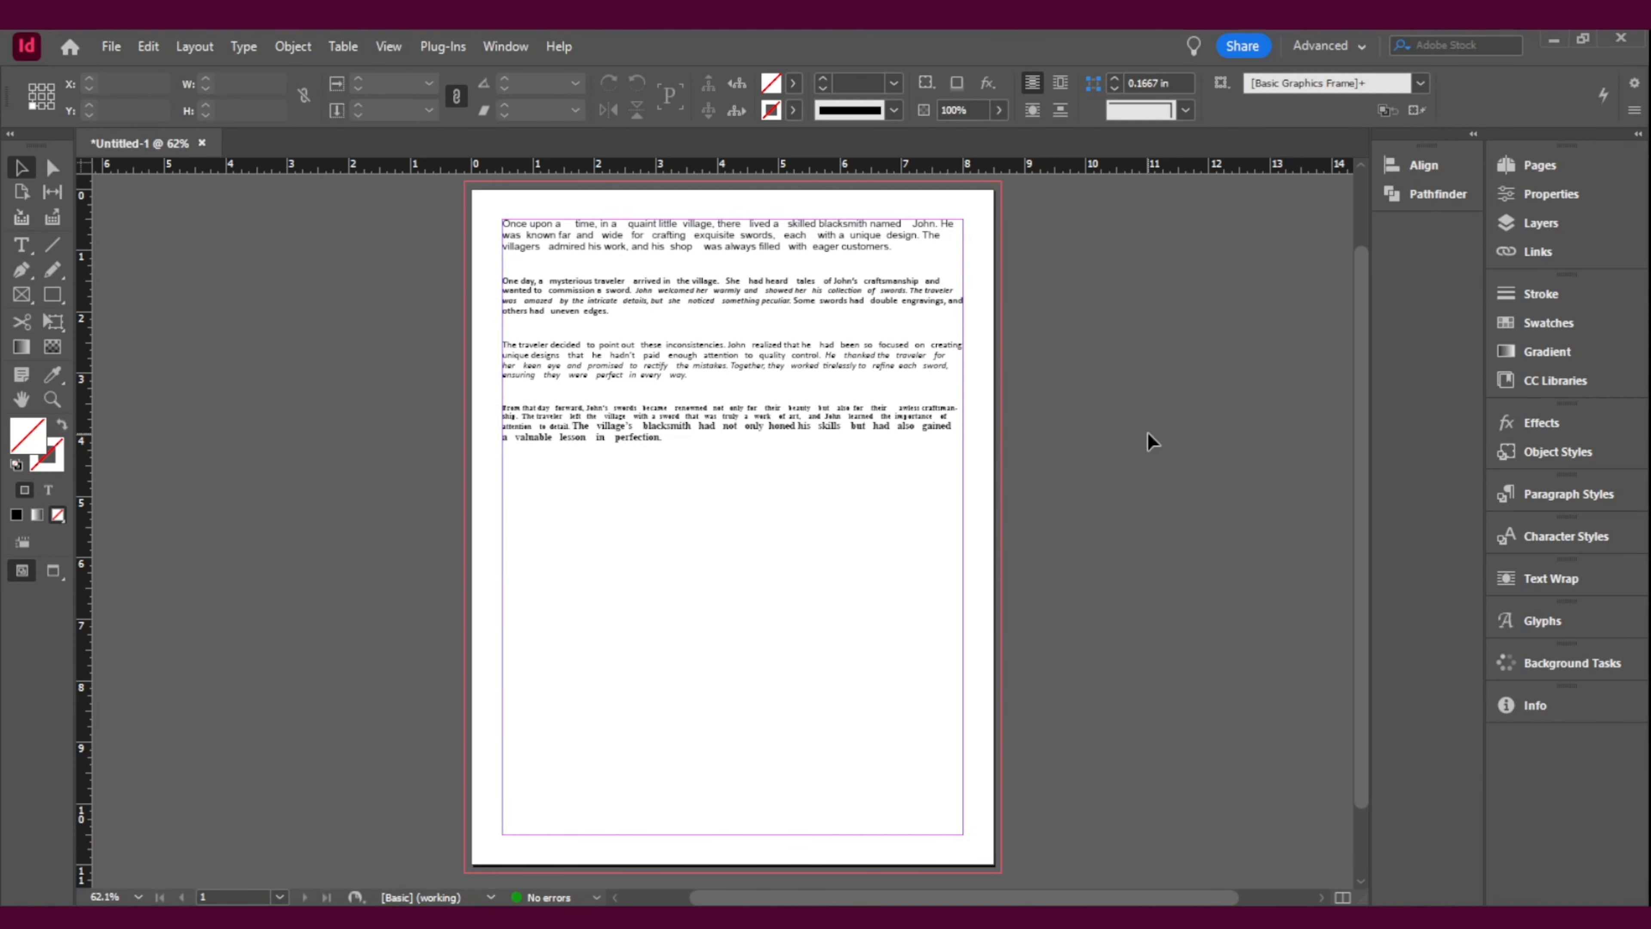
Step: Show the hidden characters in the story's text frame
{"action": "key", "text": "z"}
{"action": "left_click", "coordinate": [617, 261]}
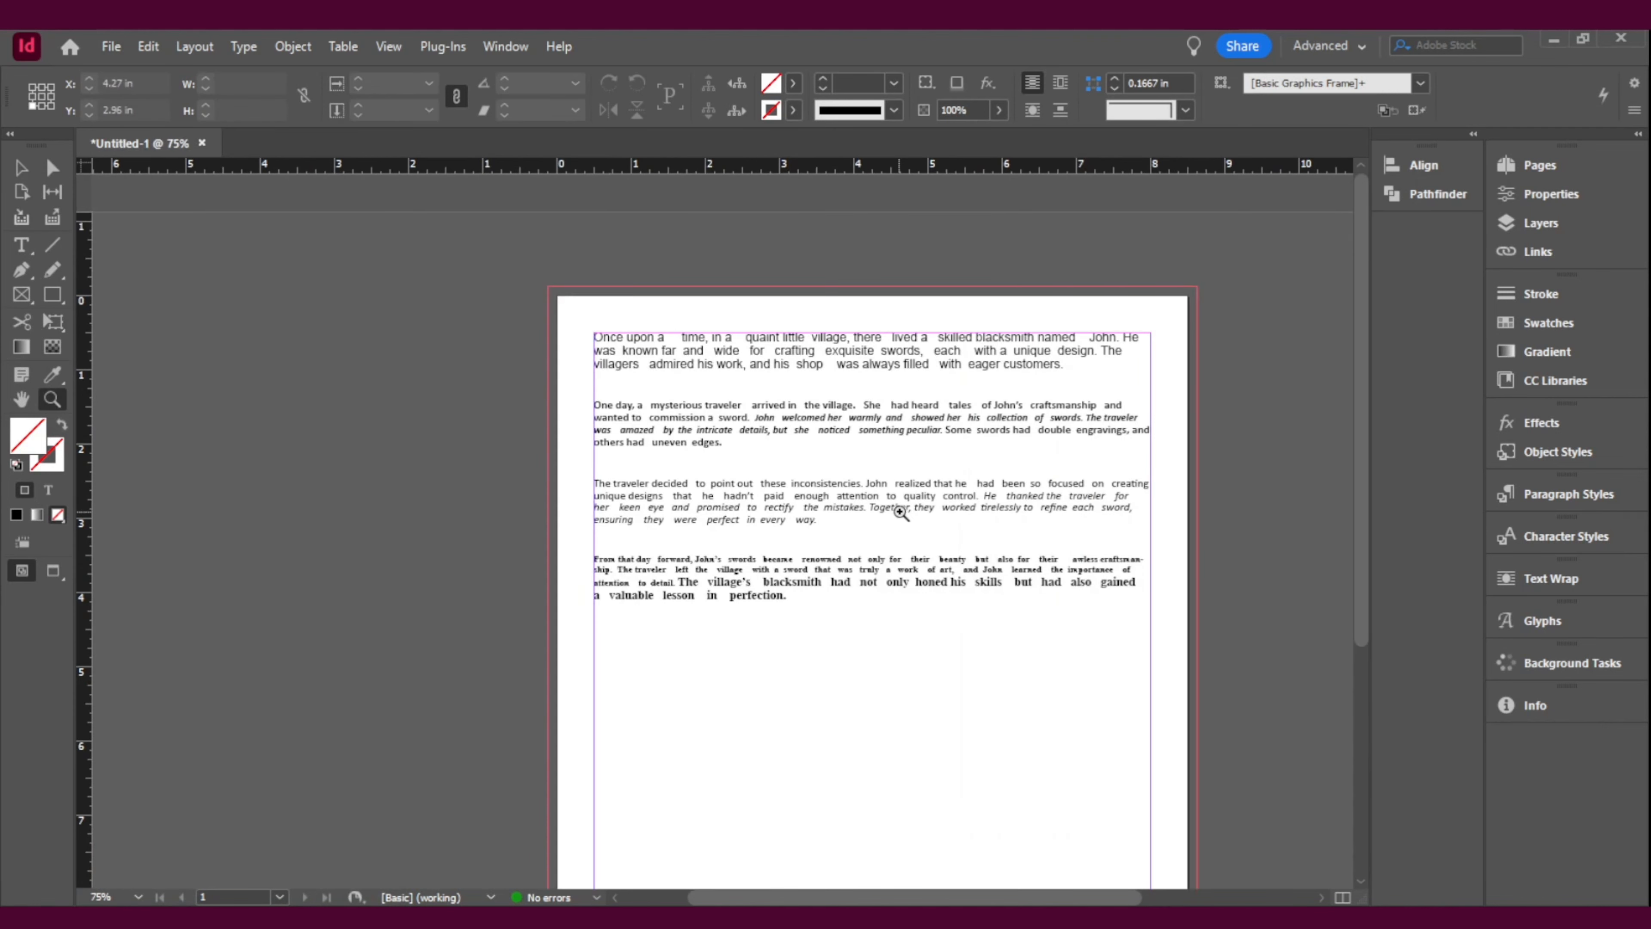
{"action": "left_click", "coordinate": [901, 512]}
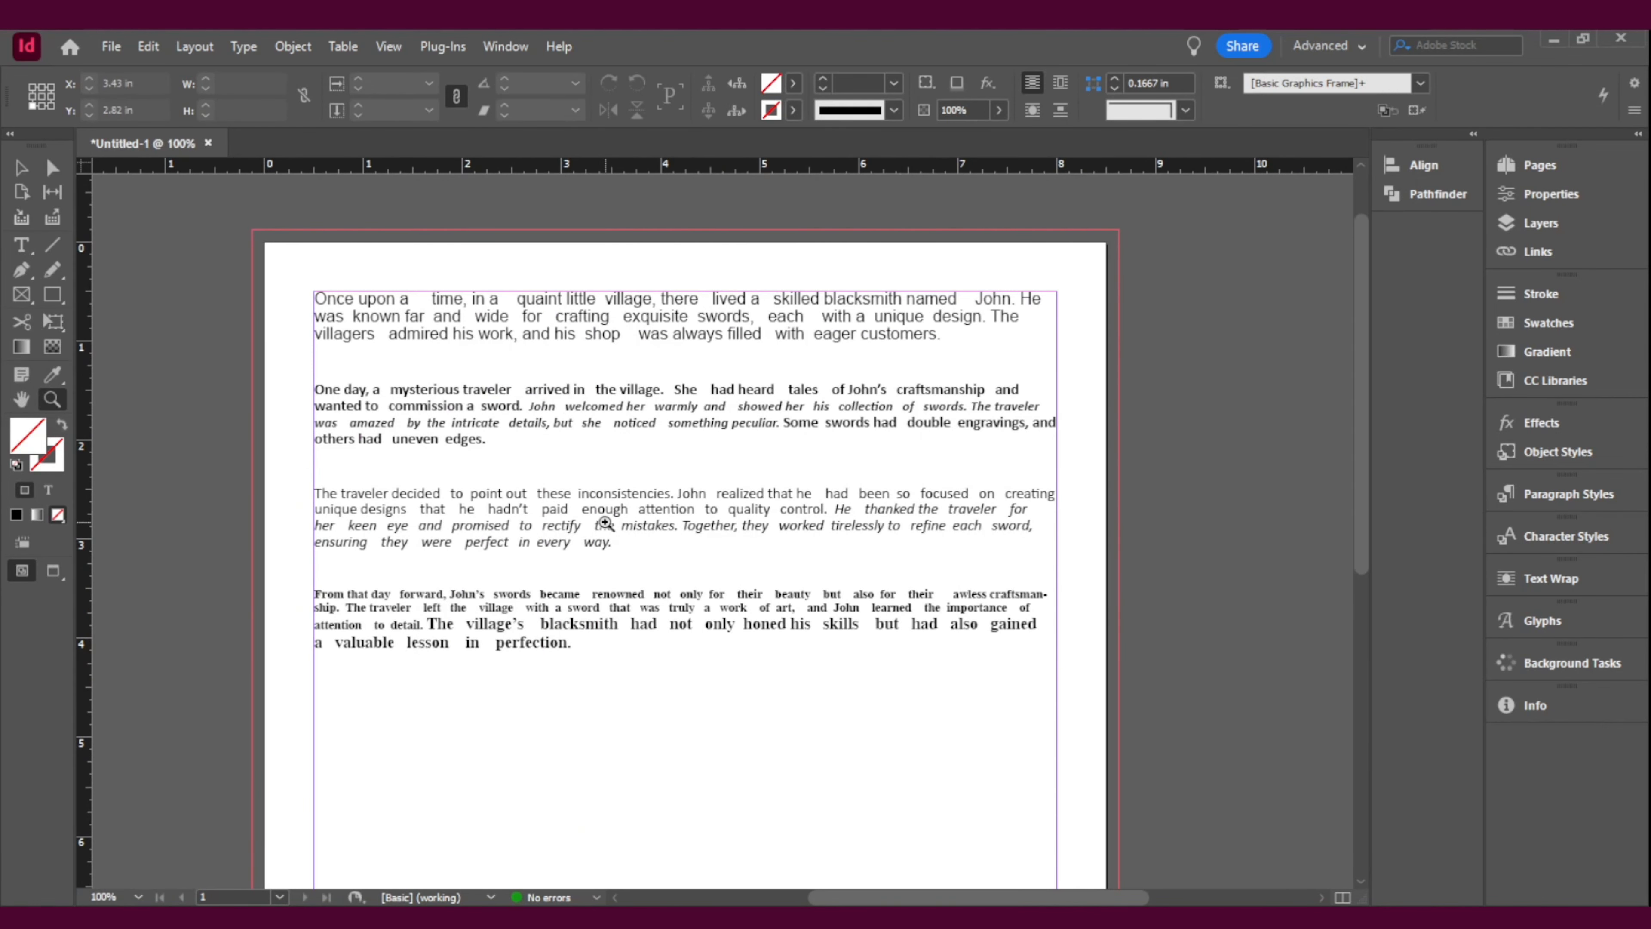
{"action": "left_click", "coordinate": [21, 168]}
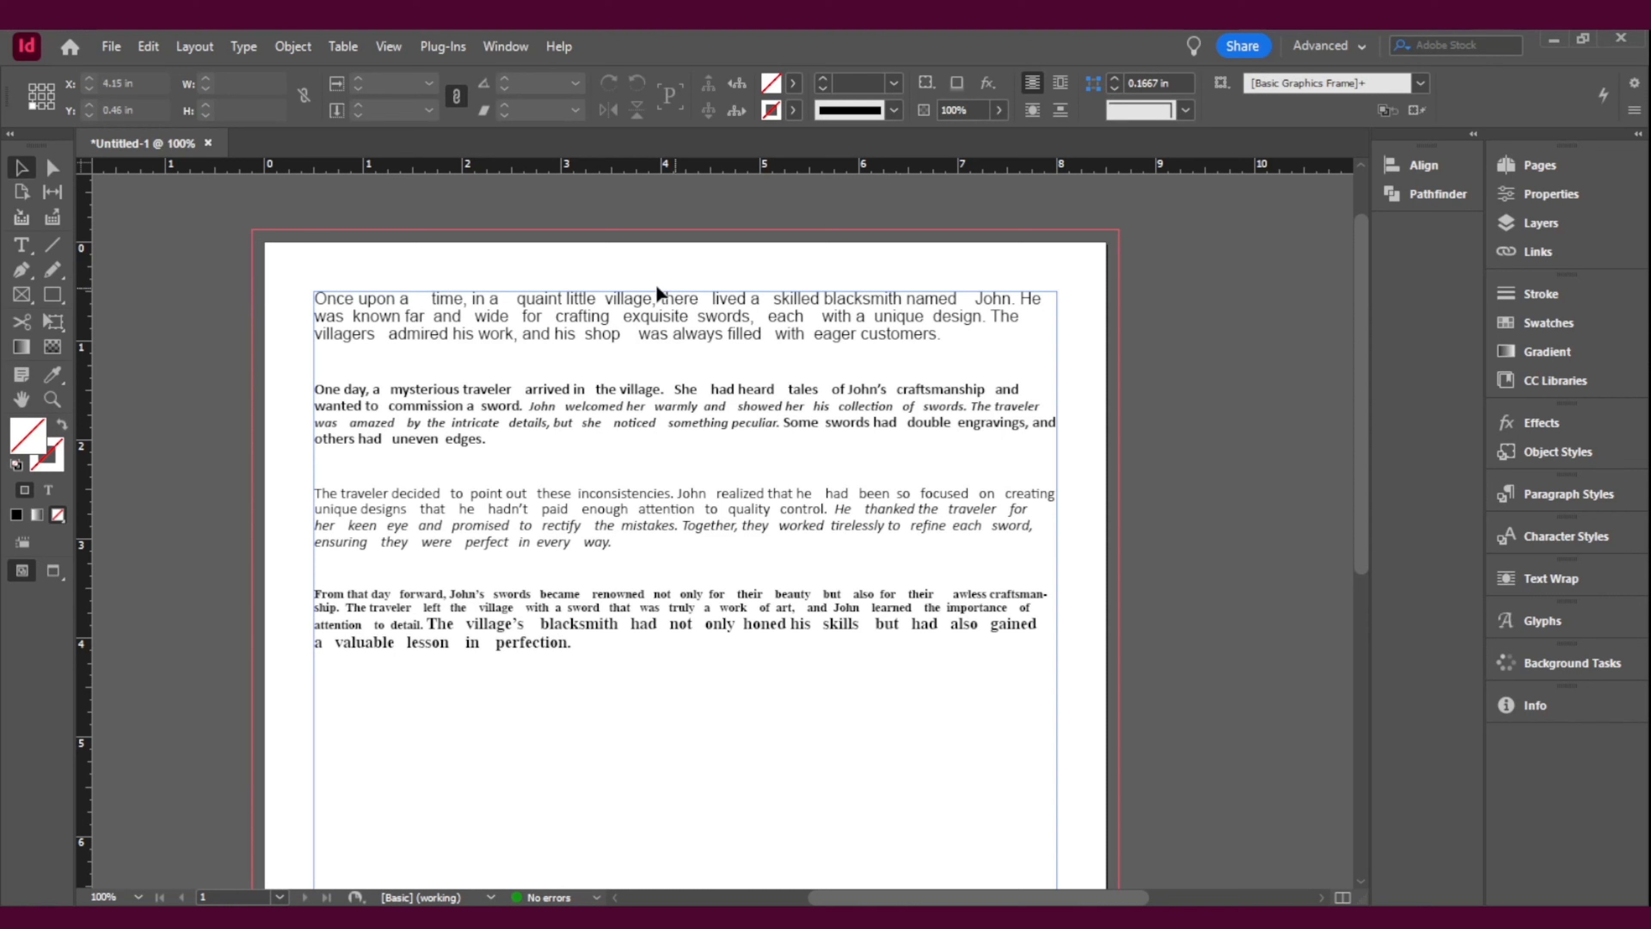
{"action": "left_click", "coordinate": [616, 366]}
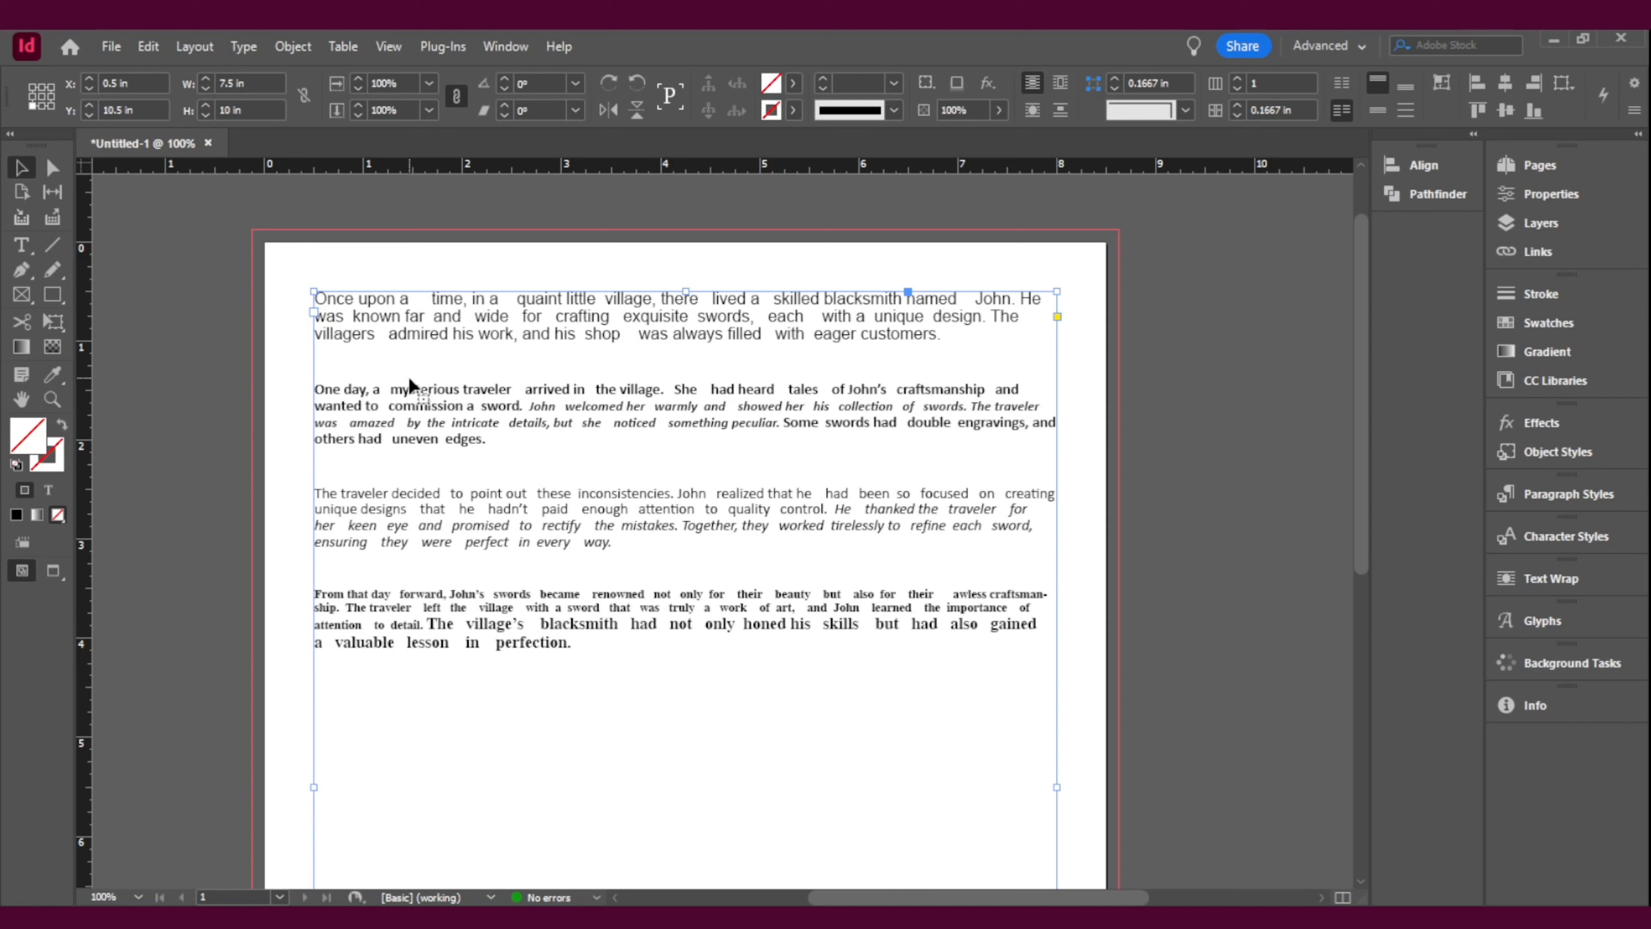
{"action": "key", "text": "ctrl+alt+i"}
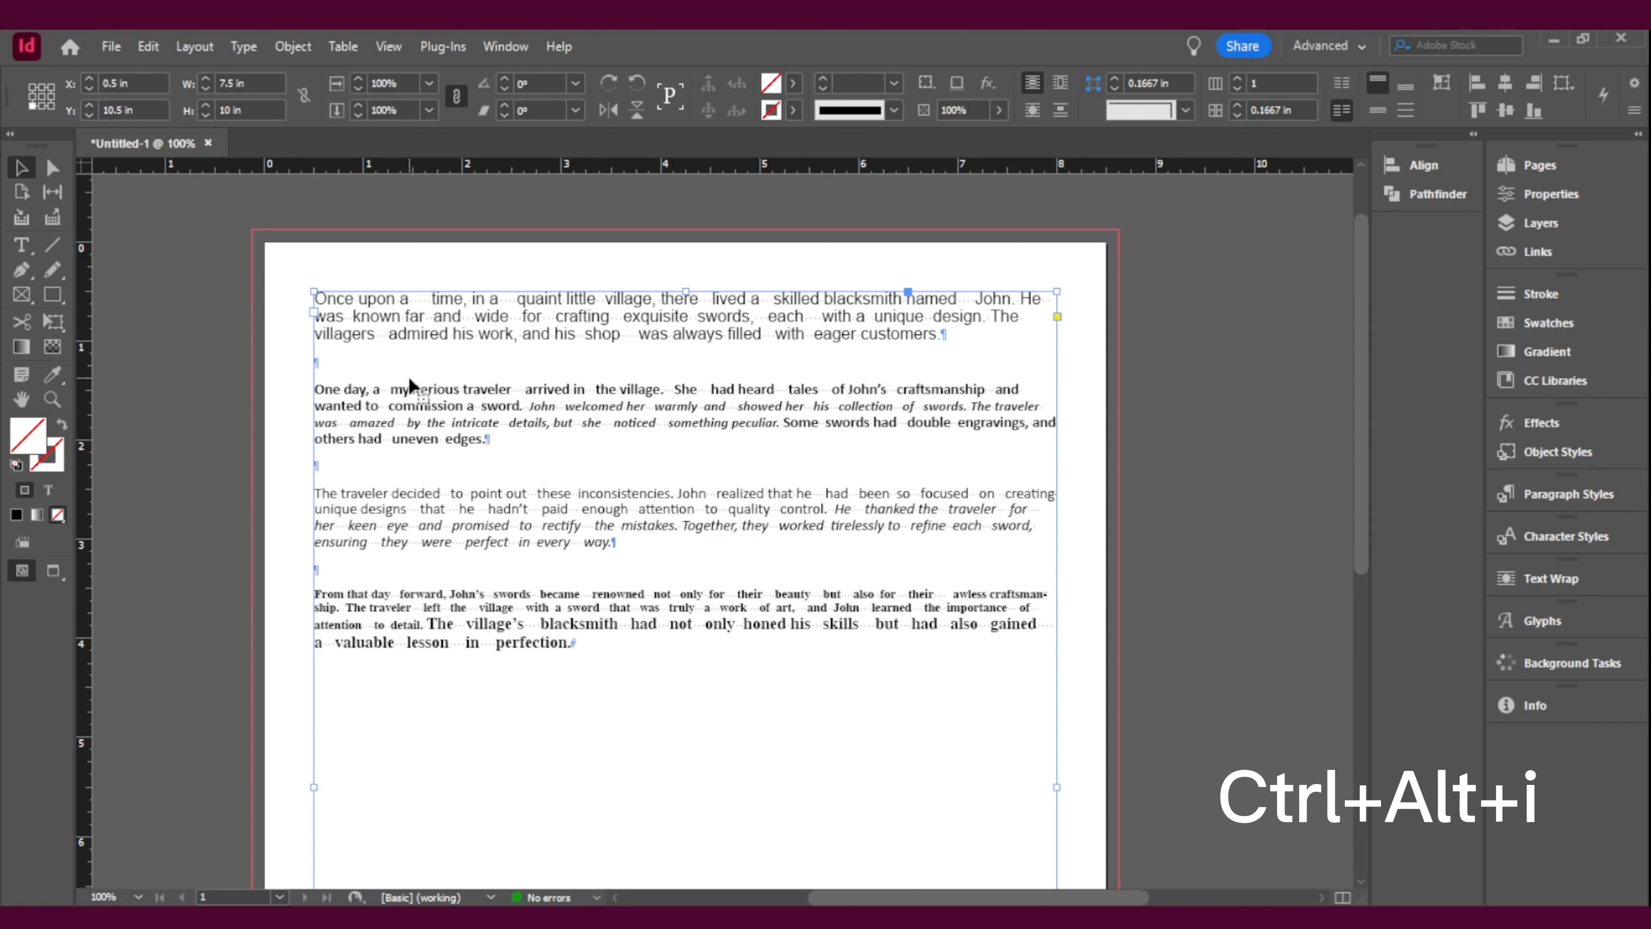
Step: Examine the paragraph marks on the blank lines and the runs of extra spaces between words in the first paragraph
{"action": "double_click", "coordinate": [318, 372]}
{"action": "left_click", "coordinate": [318, 465]}
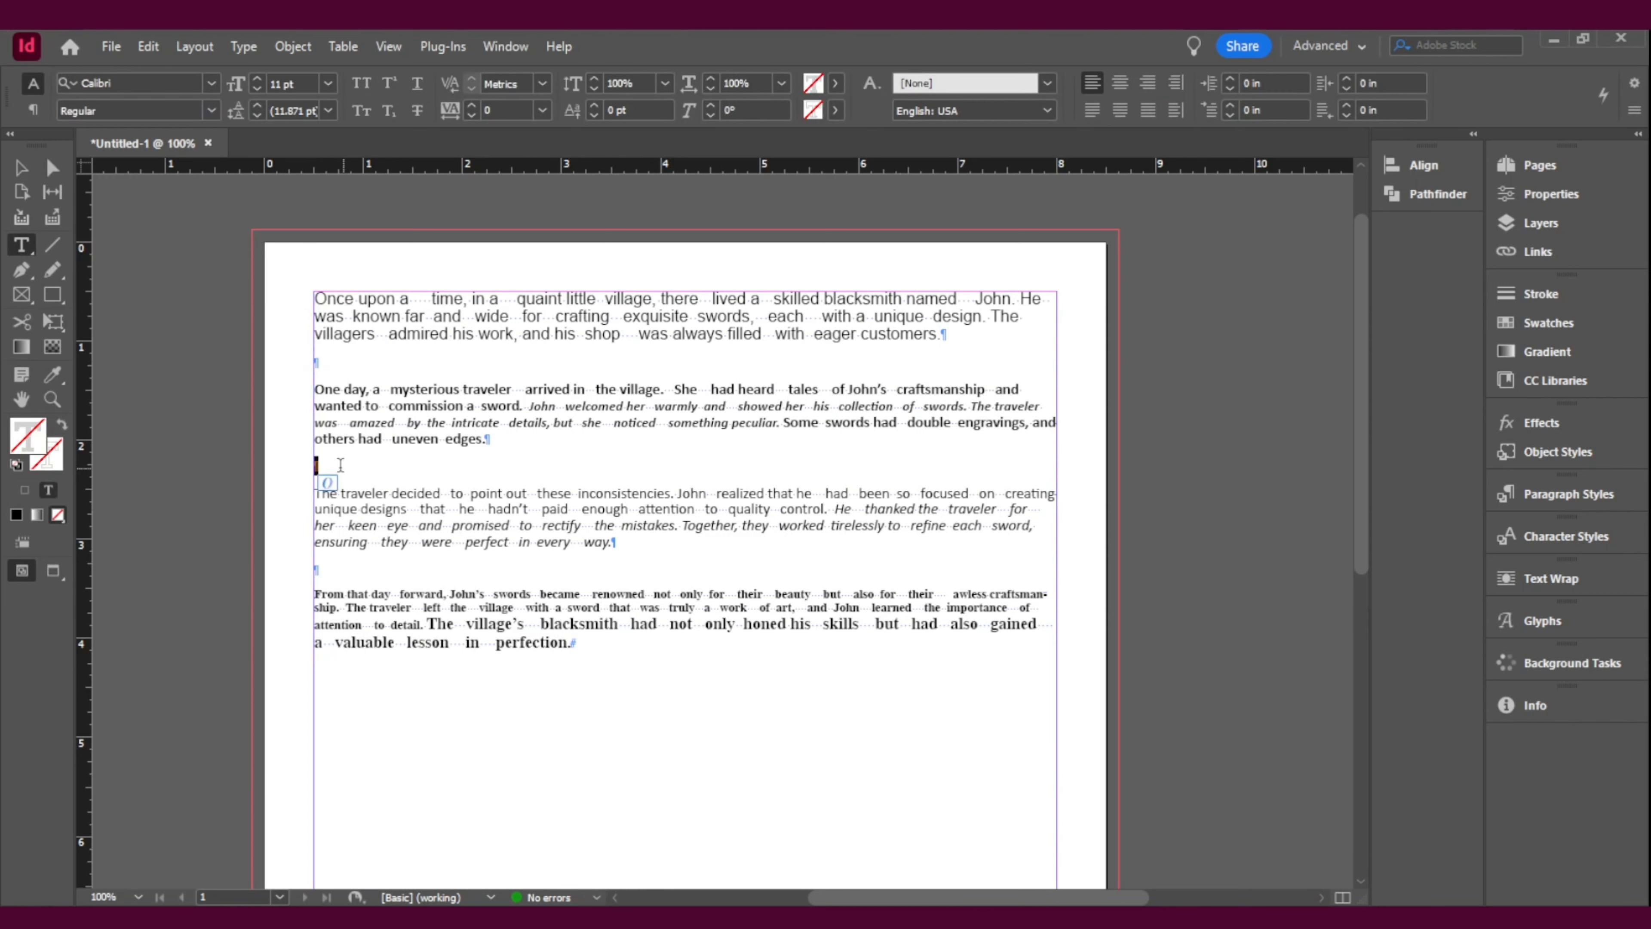
{"action": "left_click", "coordinate": [244, 47]}
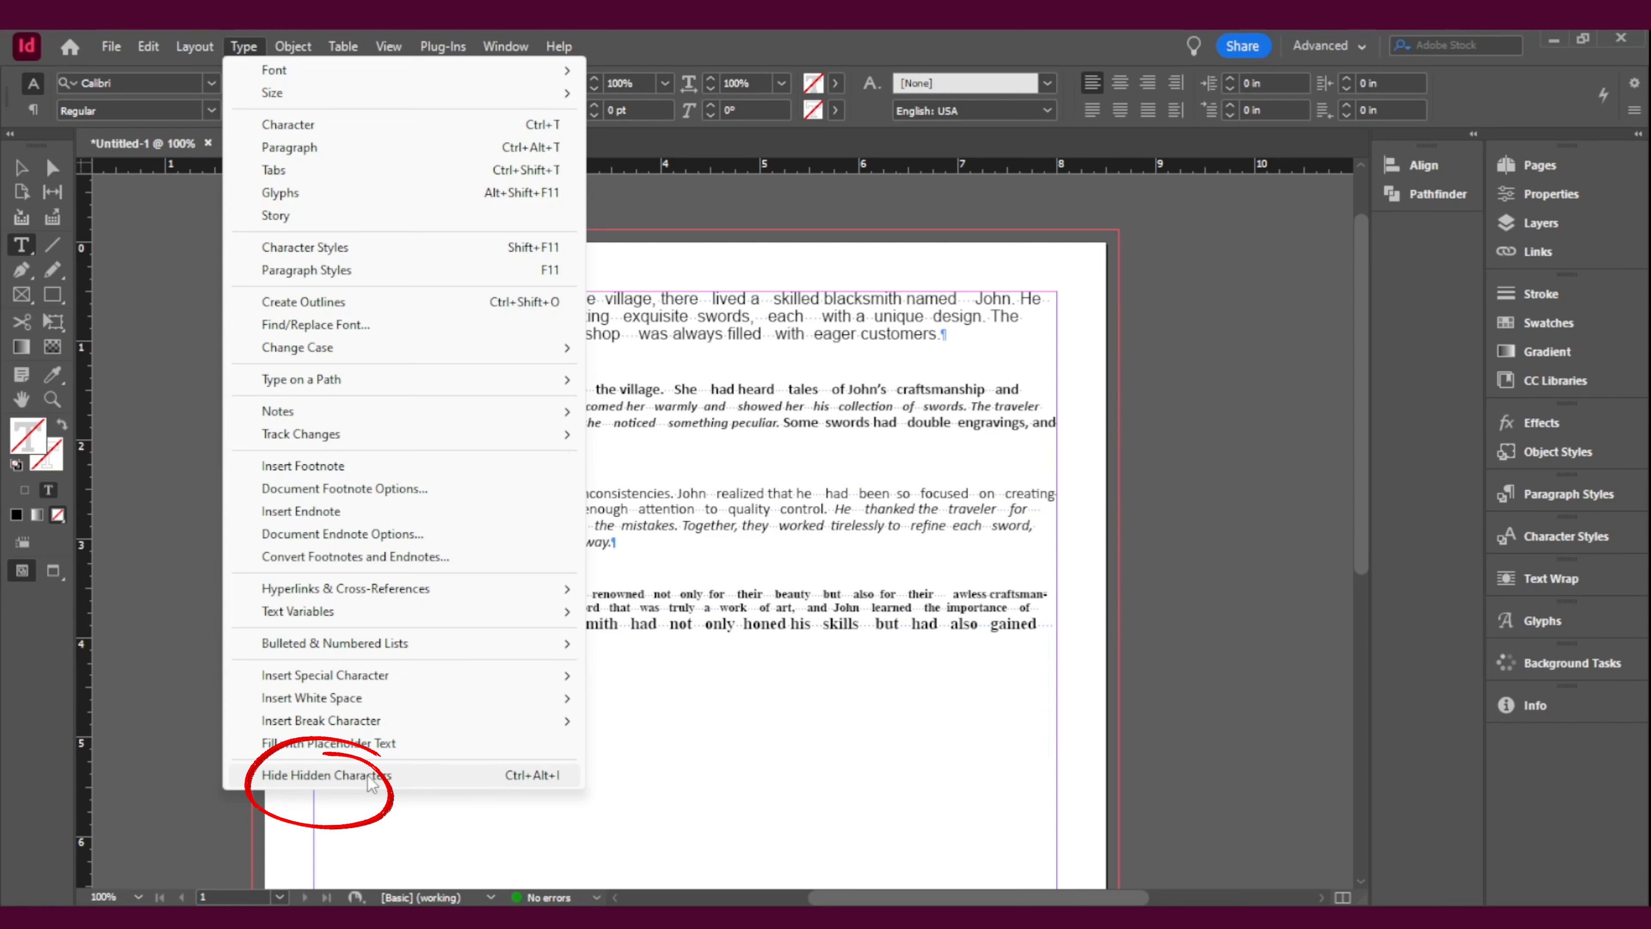
{"action": "left_click", "coordinate": [850, 610]}
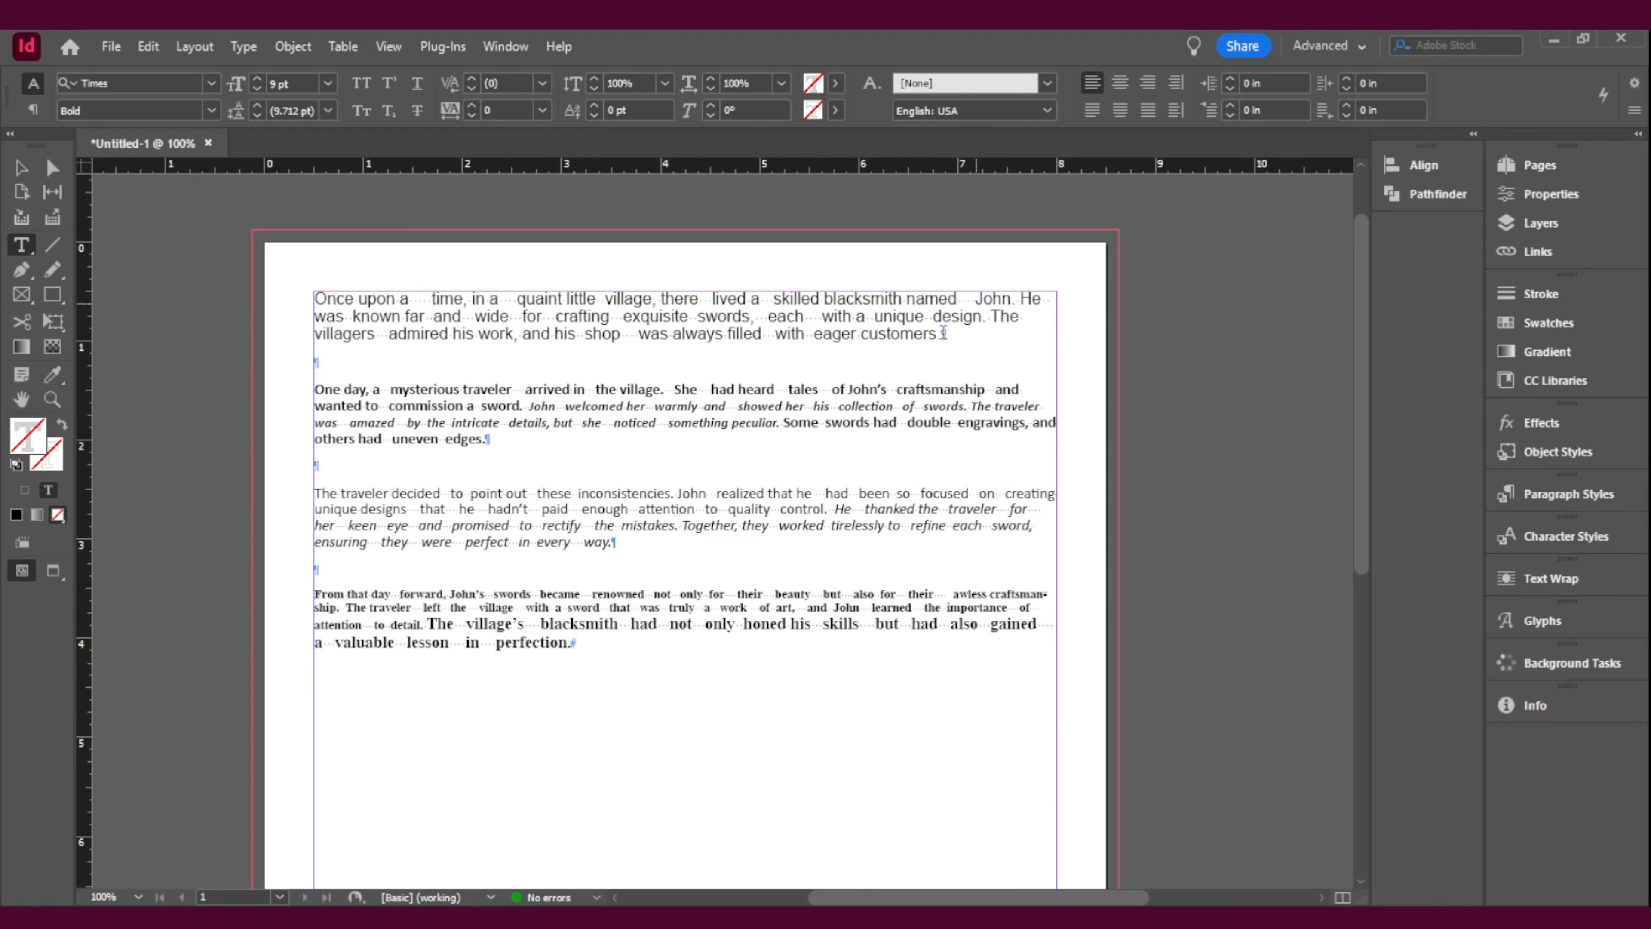
{"action": "key", "text": "Escape"}
{"action": "key", "text": "z"}
{"action": "left_click", "coordinate": [967, 299]}
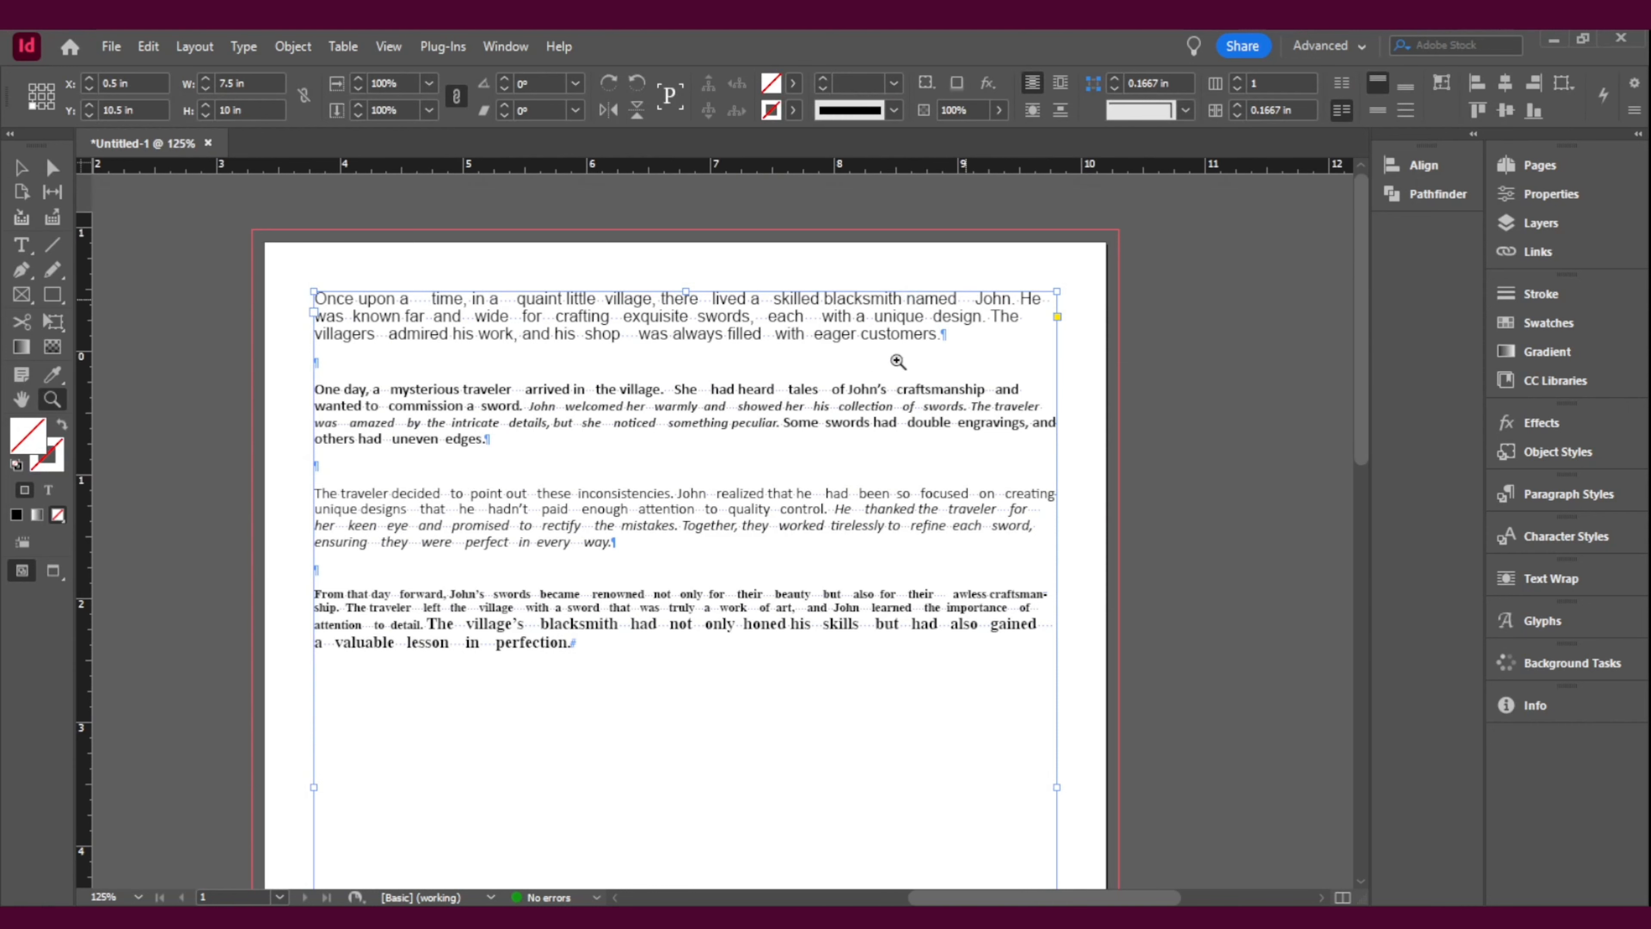
{"action": "left_click", "coordinate": [639, 460]}
{"action": "left_click", "coordinate": [787, 546]}
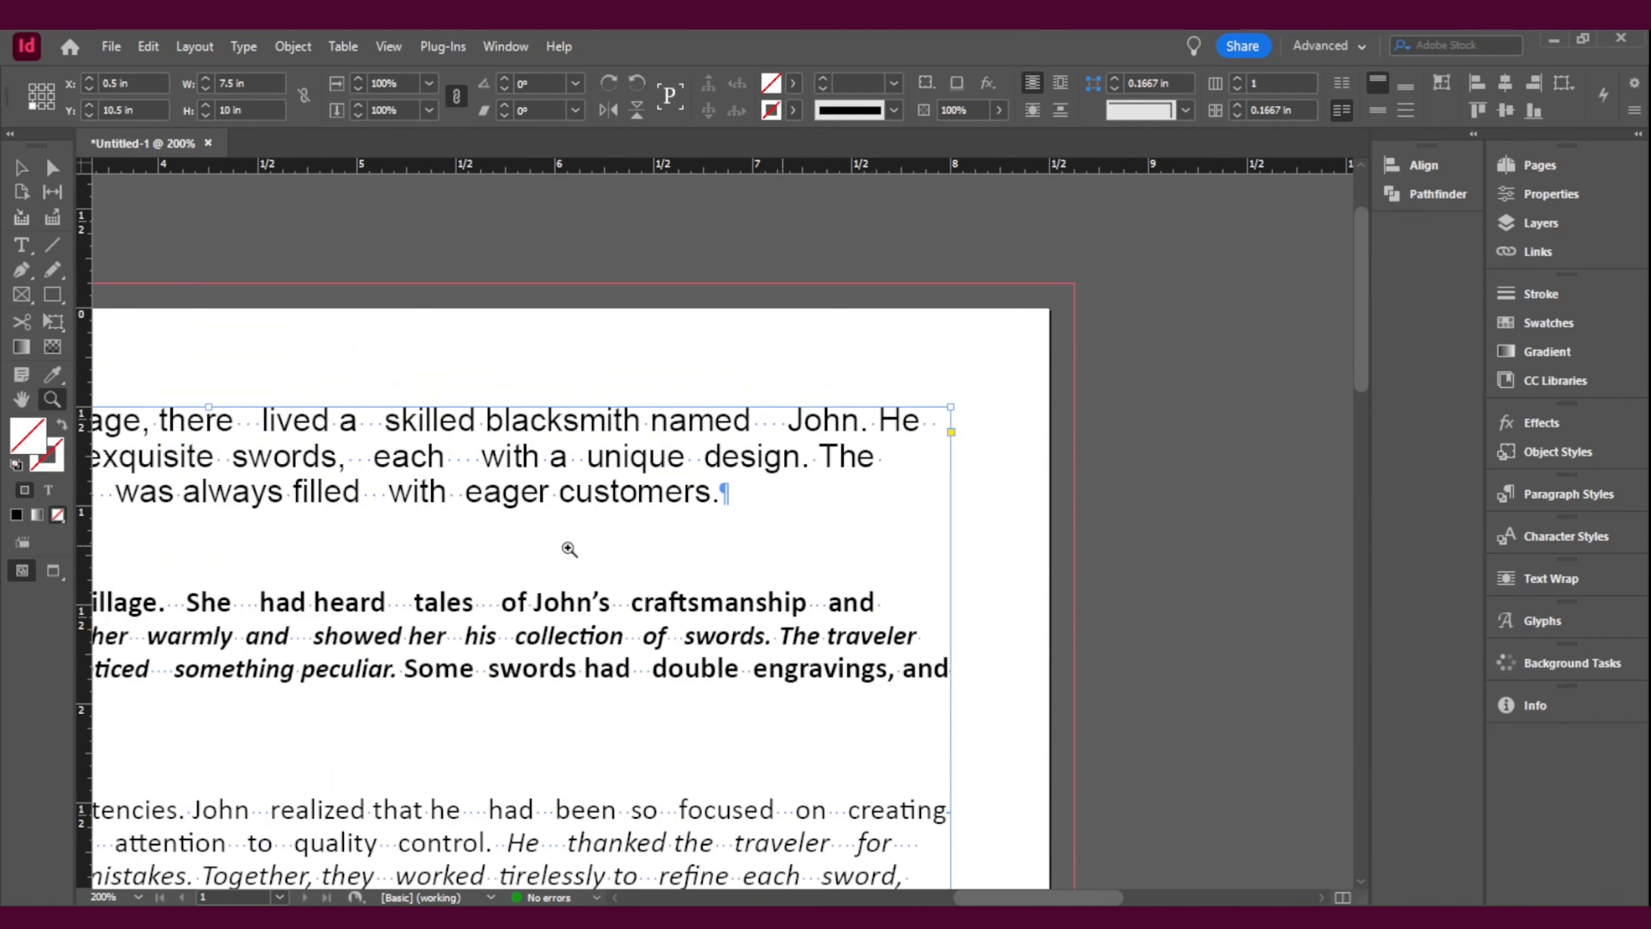
{"action": "left_click", "coordinate": [503, 442]}
{"action": "left_click", "coordinate": [27, 172]}
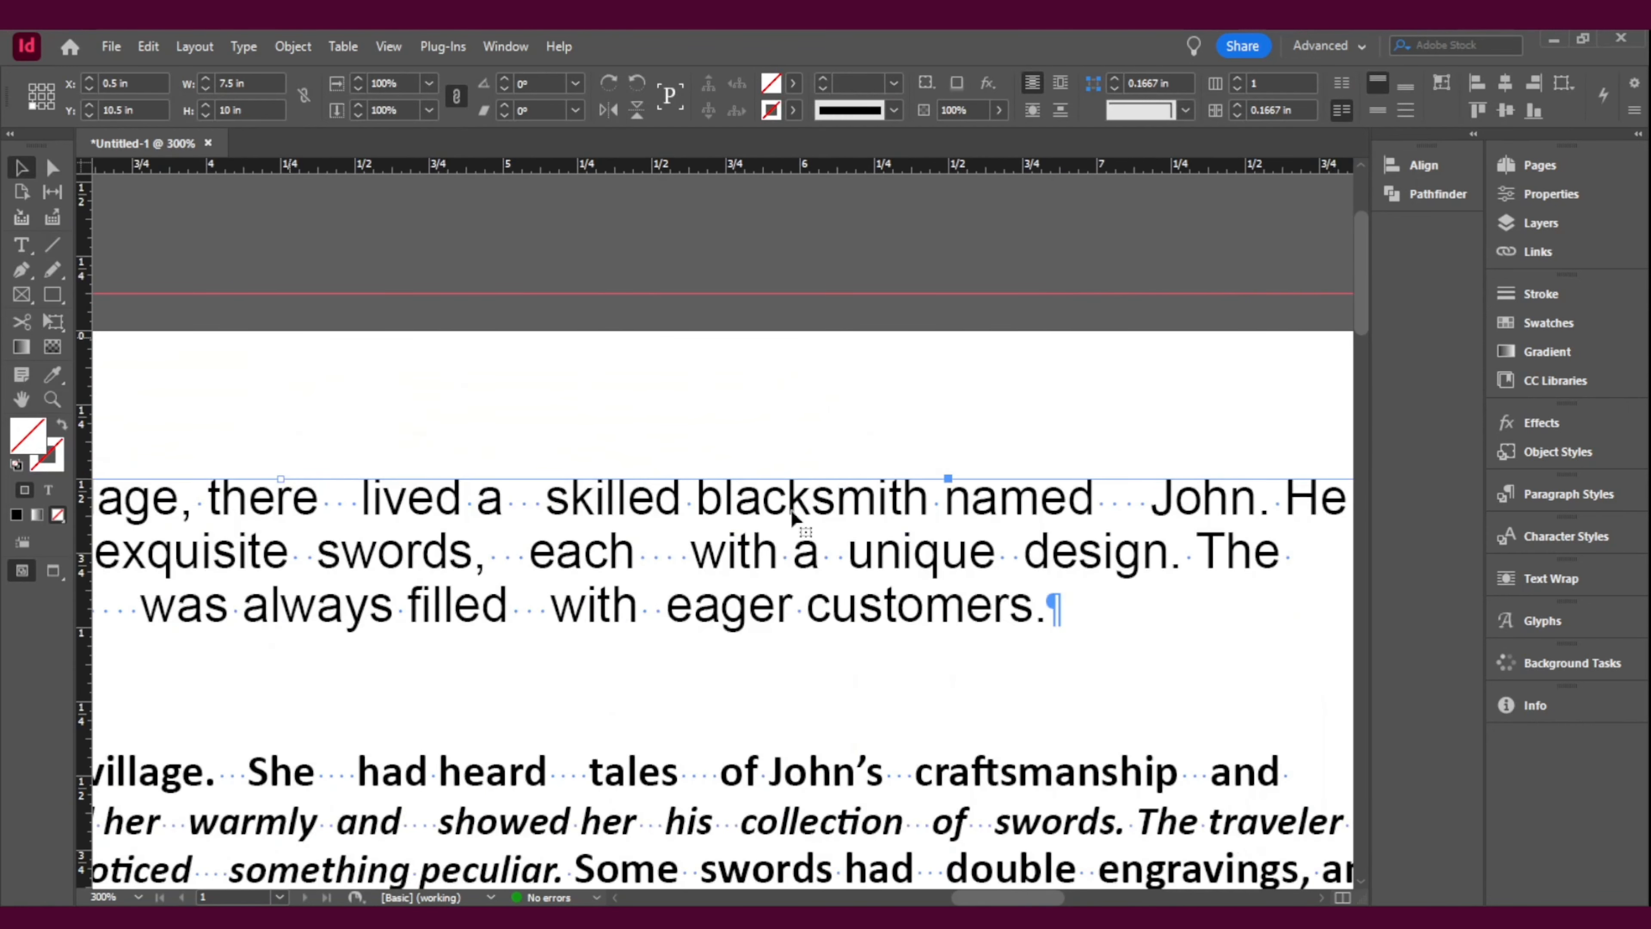
{"action": "double_click", "coordinate": [1108, 514]}
{"action": "left_click_drag", "start_coordinate": [1096, 507], "coordinate": [1167, 506]}
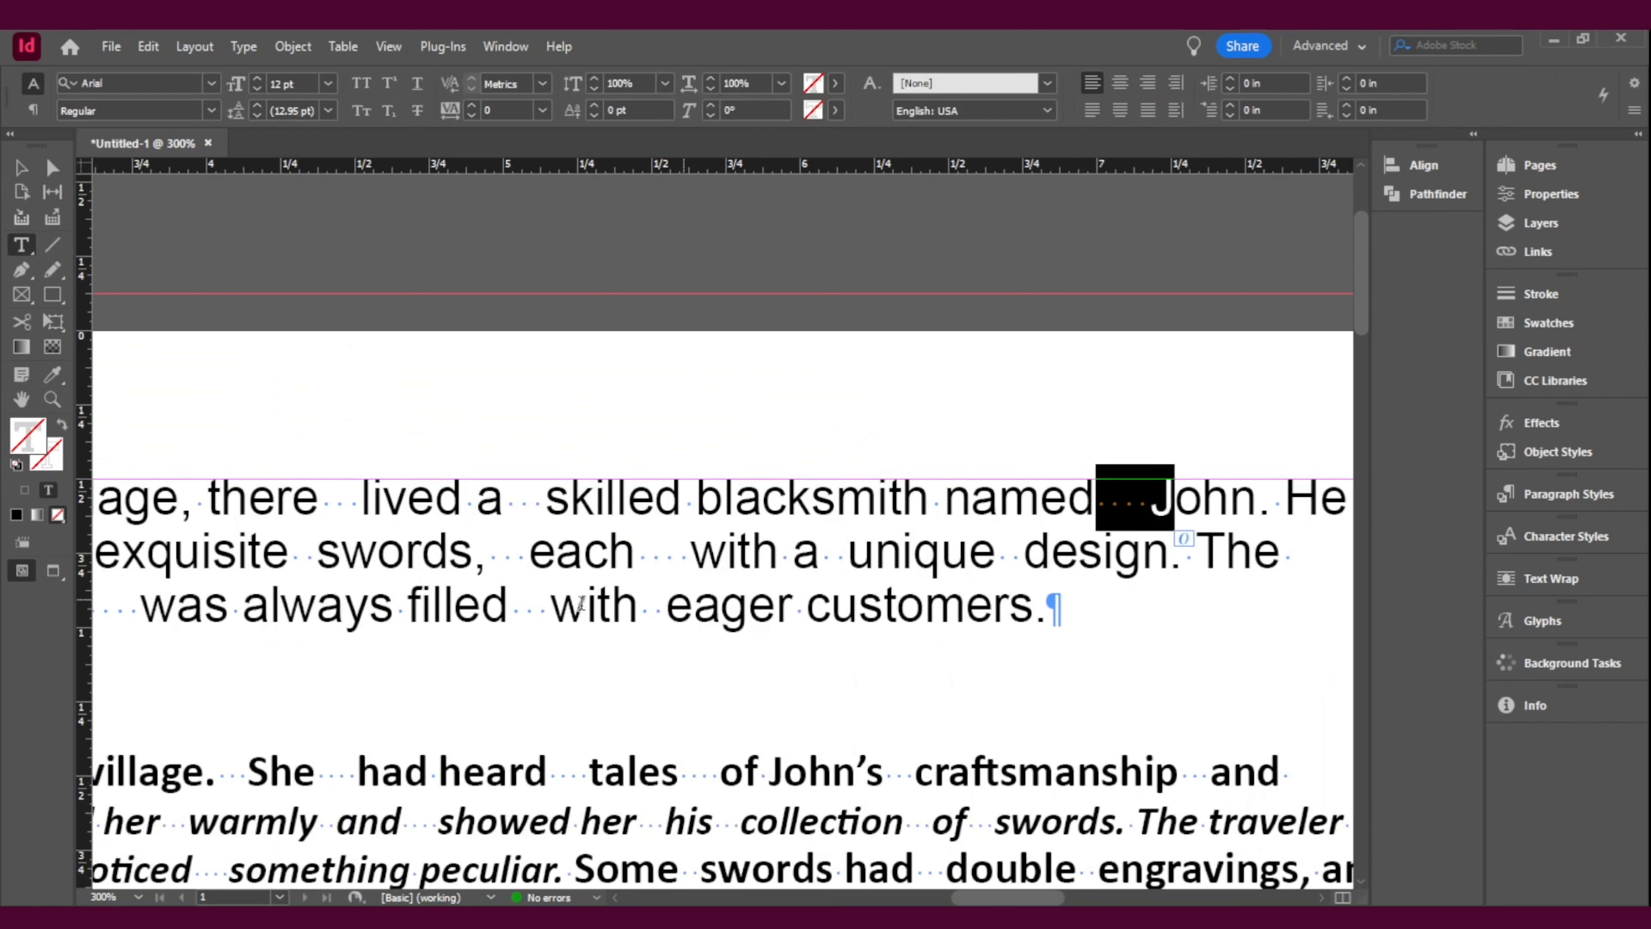
{"action": "left_click_drag", "start_coordinate": [489, 553], "coordinate": [528, 552]}
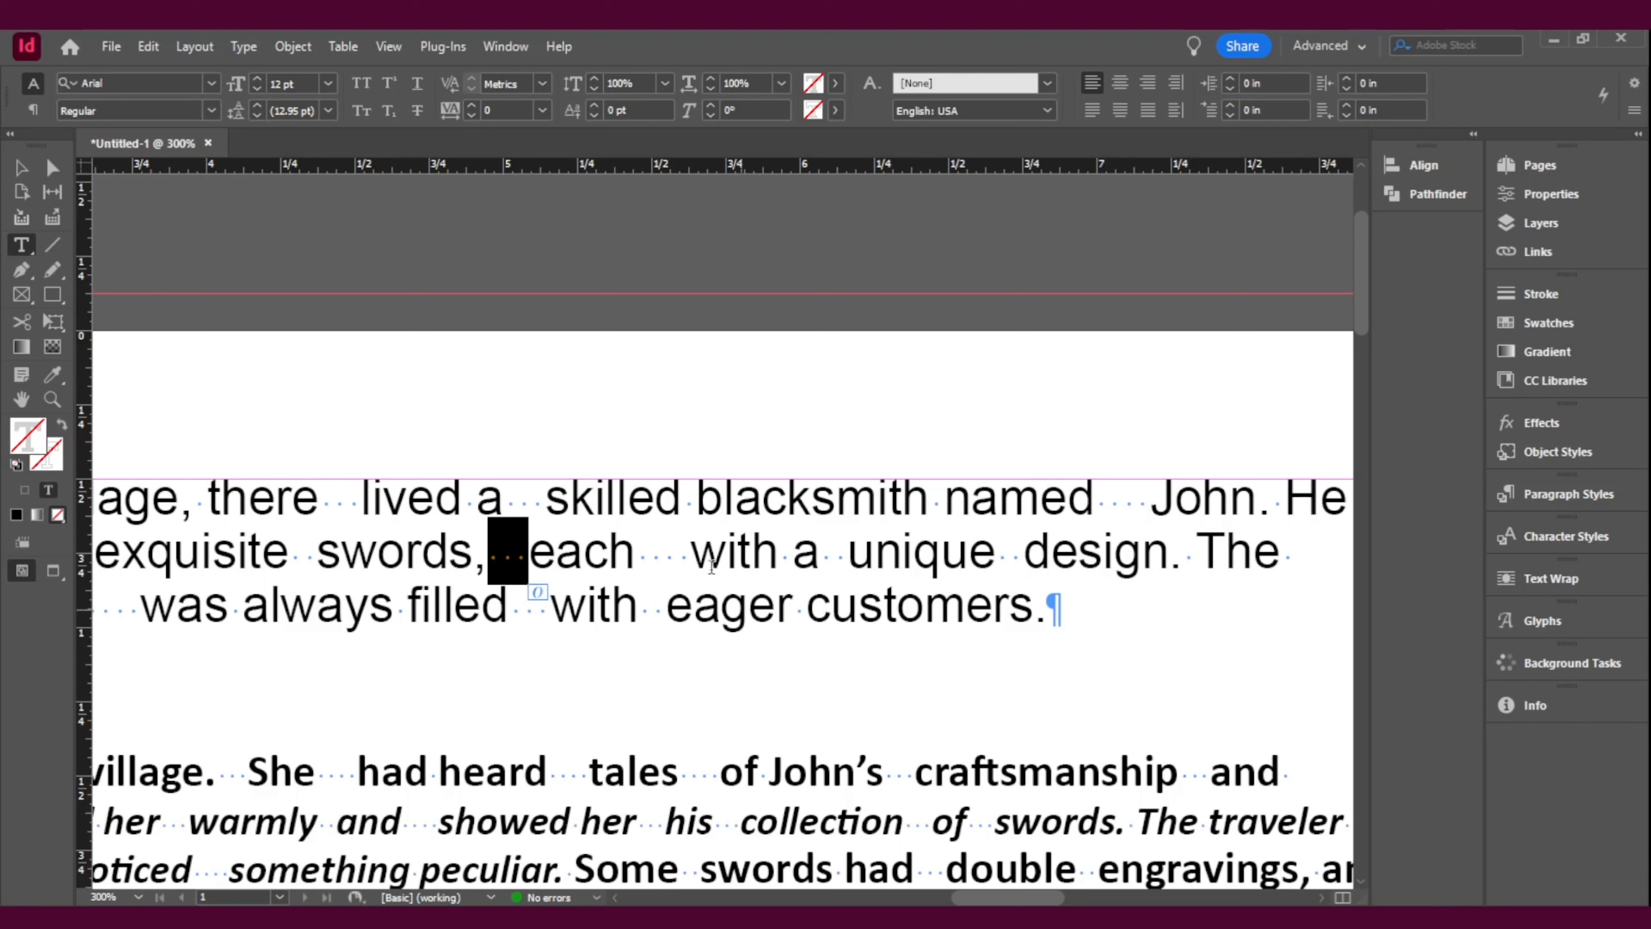
{"action": "left_click_drag", "start_coordinate": [693, 558], "coordinate": [637, 554]}
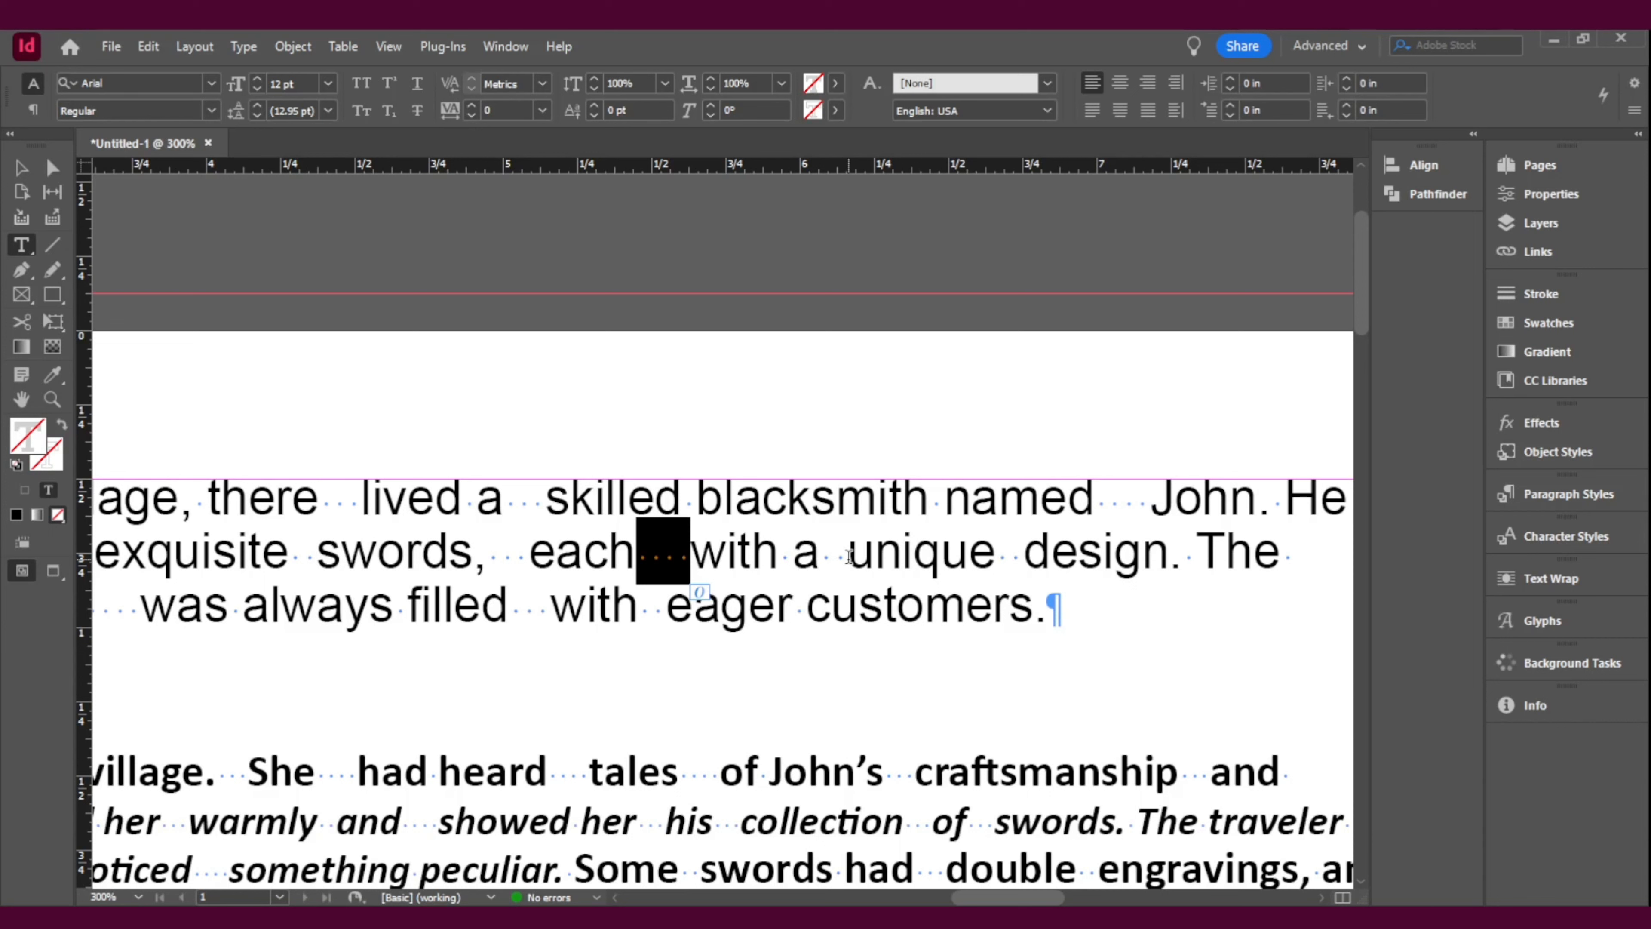
Step: Copy the double space between "a" and "unique" in the first paragraph
{"action": "left_click_drag", "start_coordinate": [848, 556], "coordinate": [821, 555]}
{"action": "key", "text": "ctrl+c"}
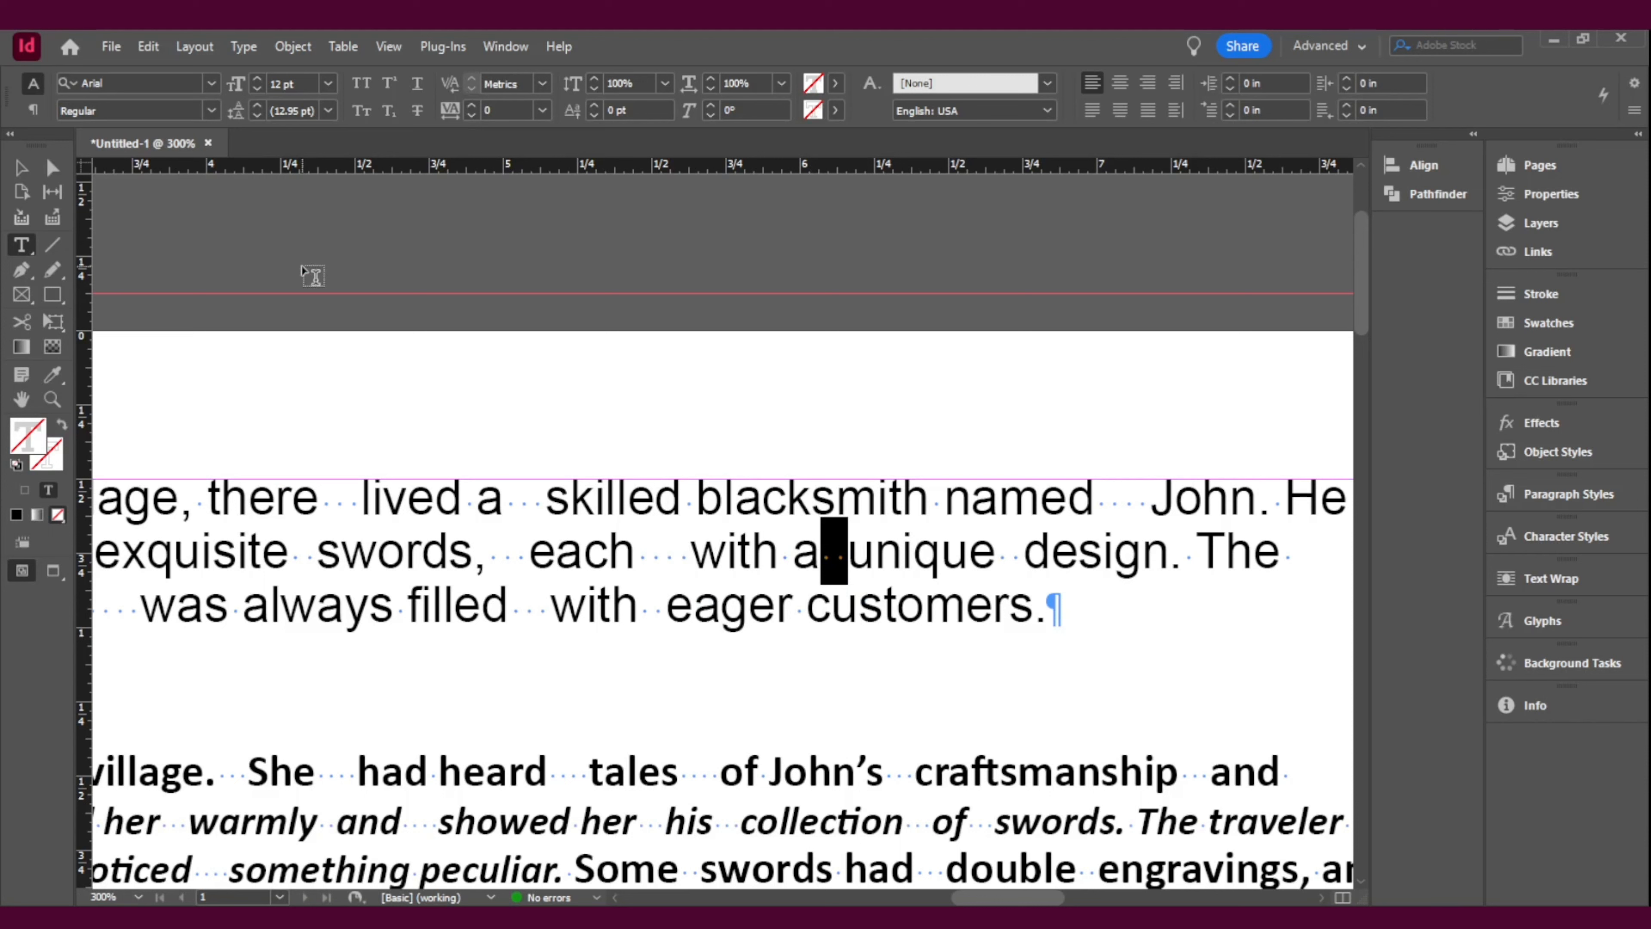
{"action": "key", "text": "ctrl+f"}
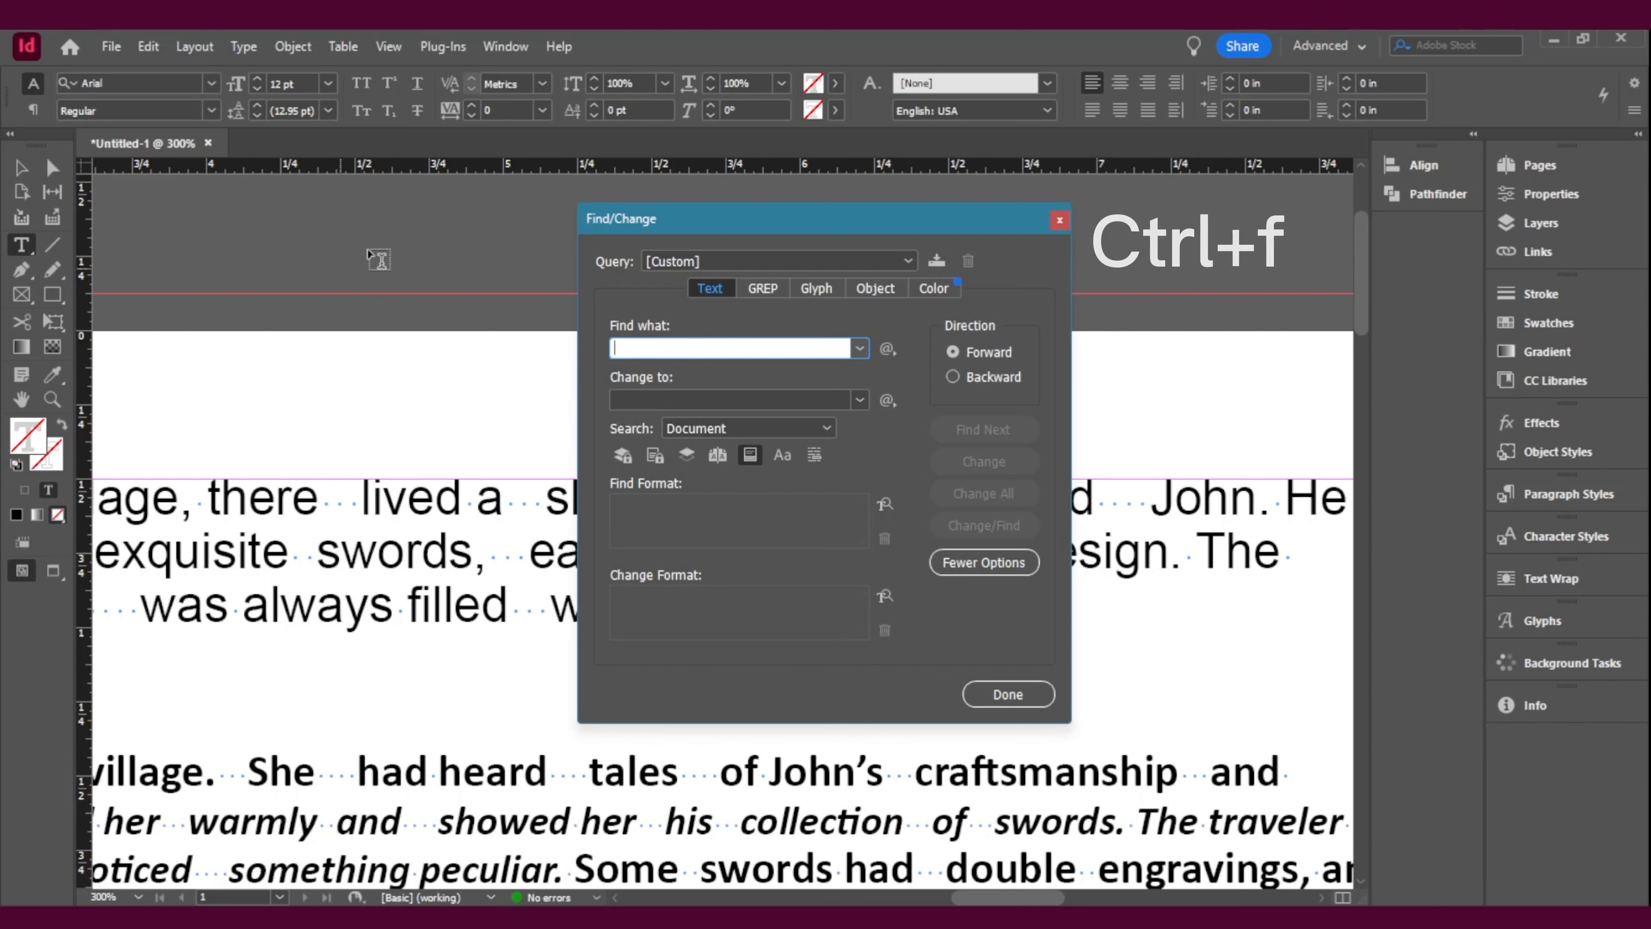
{"action": "left_click", "coordinate": [1060, 220]}
{"action": "right_click", "coordinate": [840, 572]}
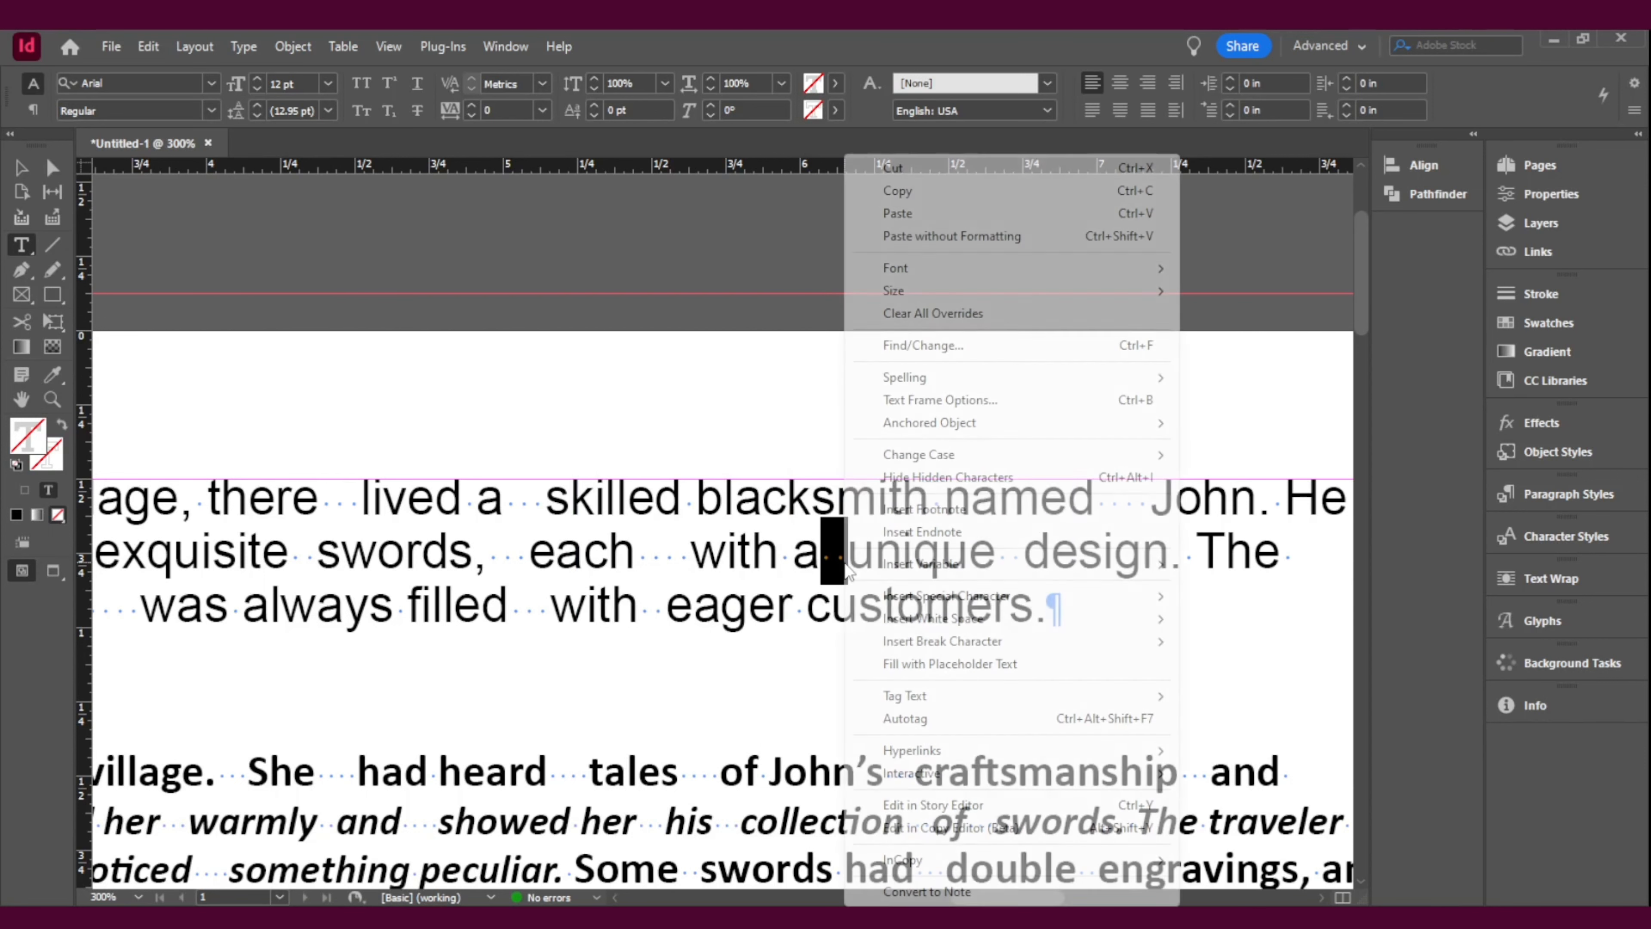
{"action": "left_click", "coordinate": [966, 191]}
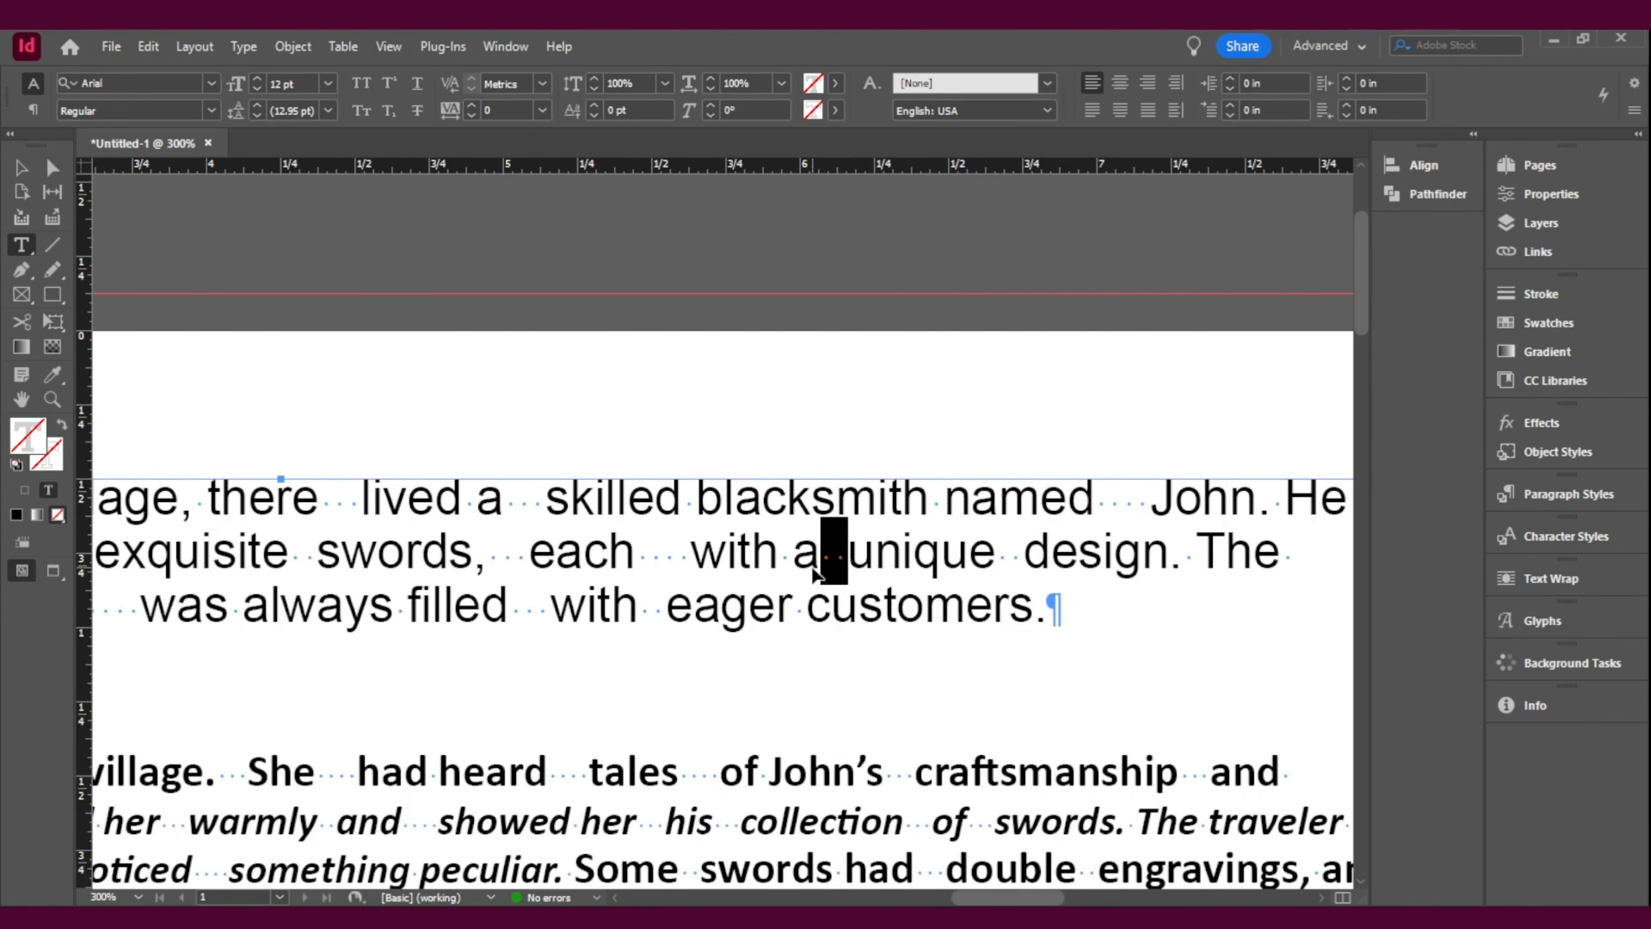
Step: Set up a Find/Change text query that finds a double space and changes it to a single space
{"action": "key", "text": "ctrl+f"}
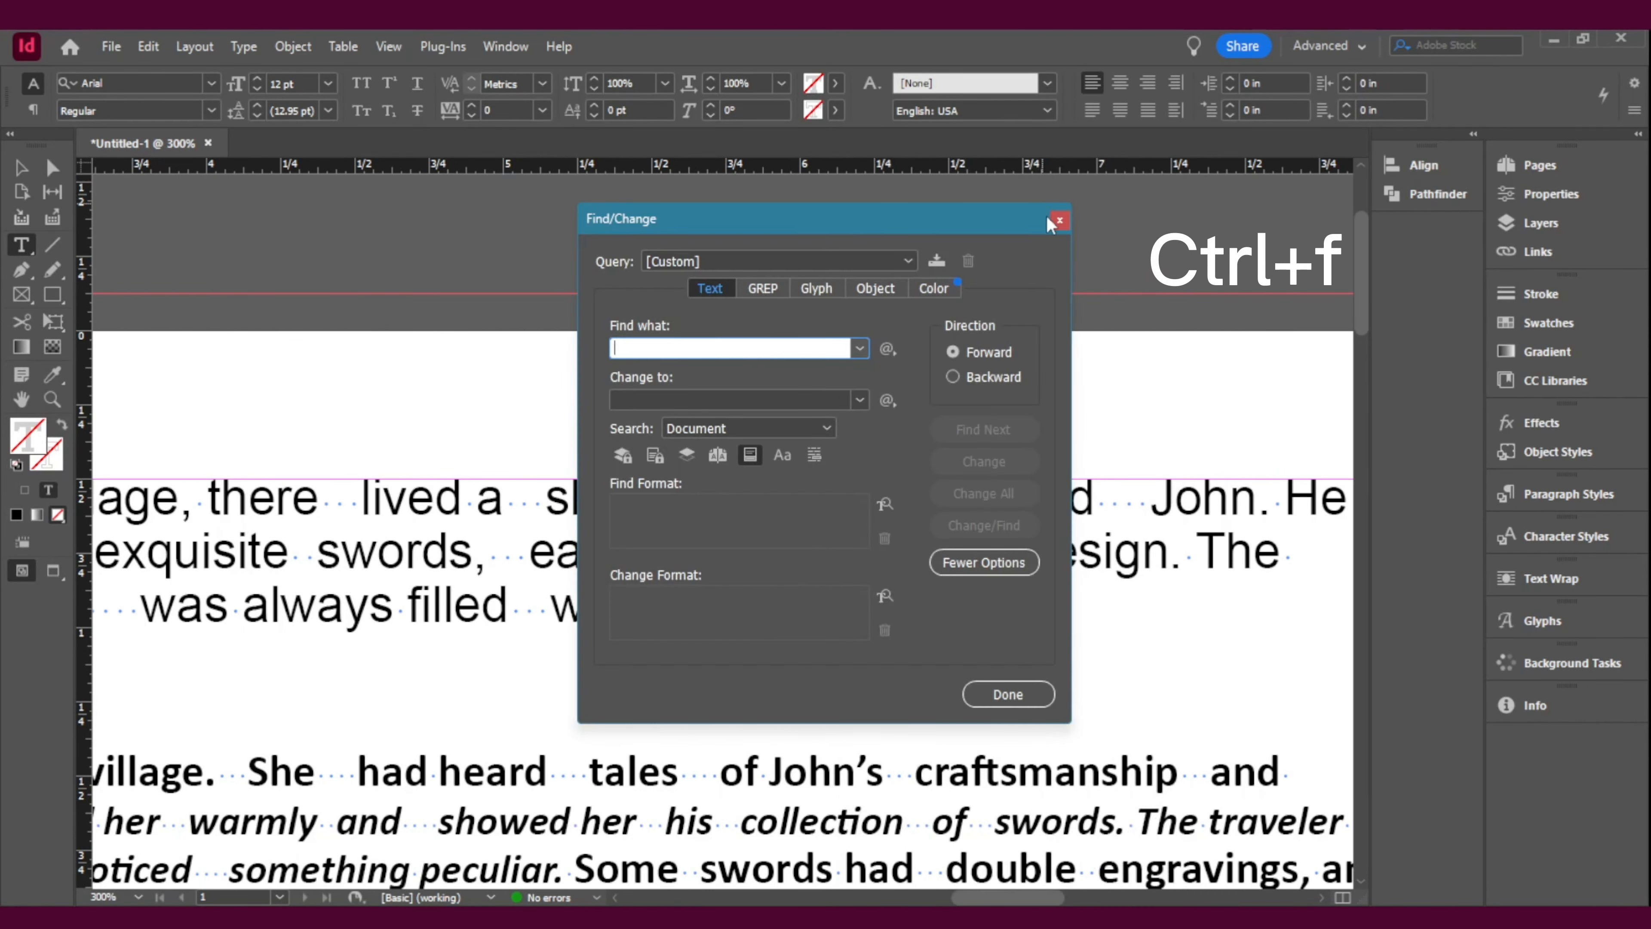
{"action": "left_click", "coordinate": [148, 47]}
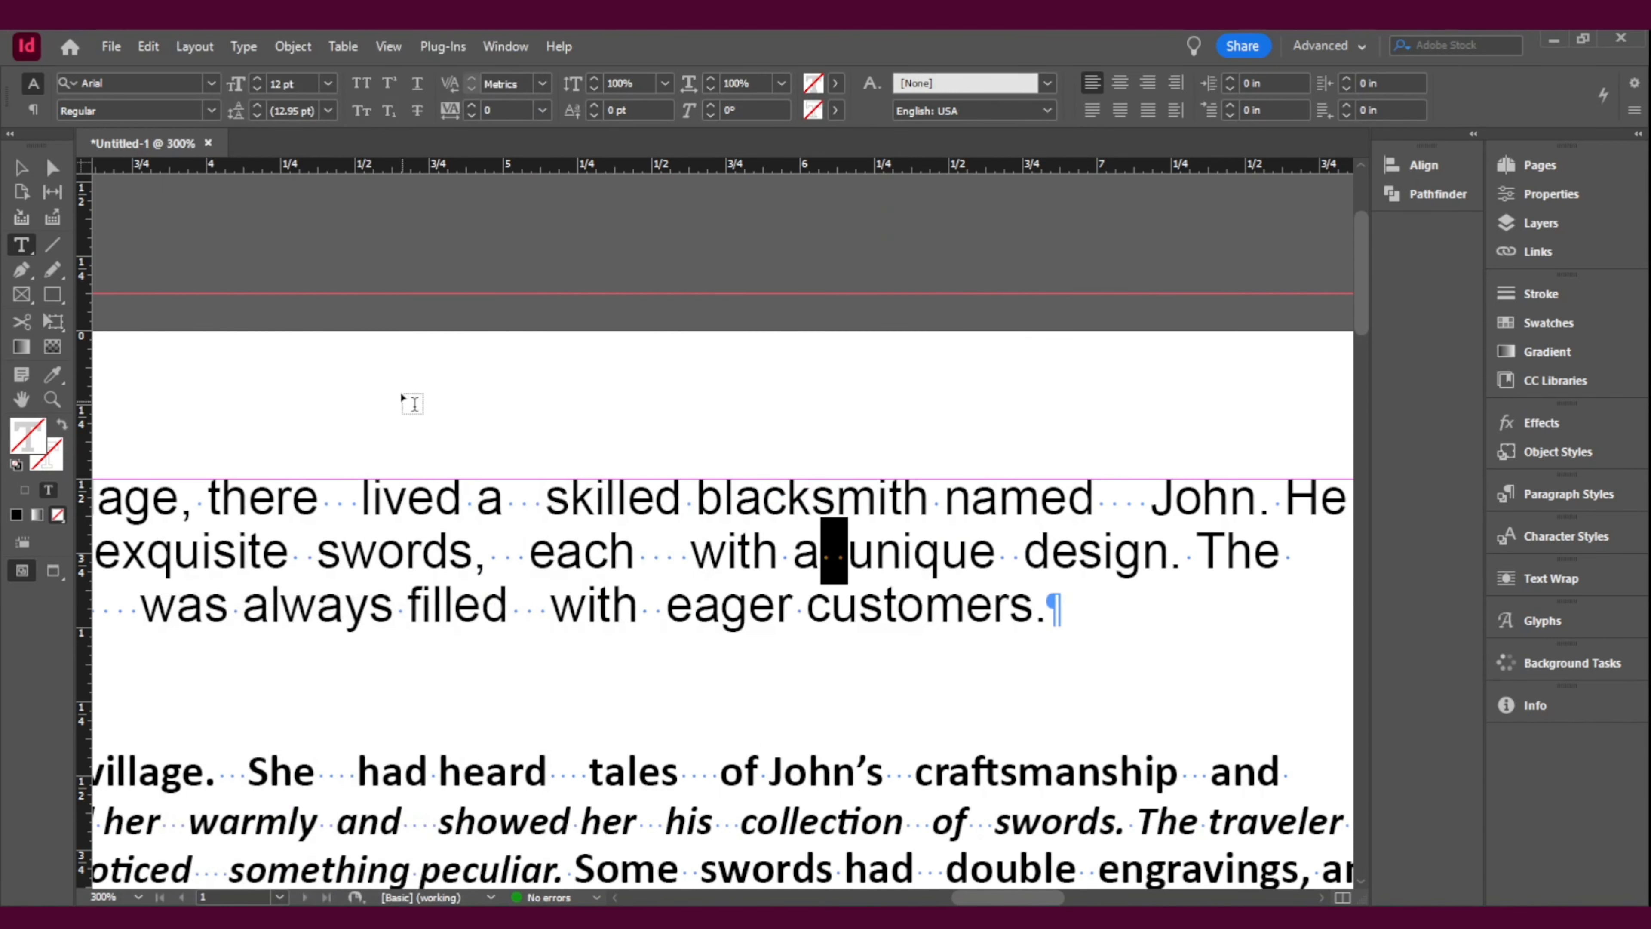
{"action": "key", "text": "ctrl+f"}
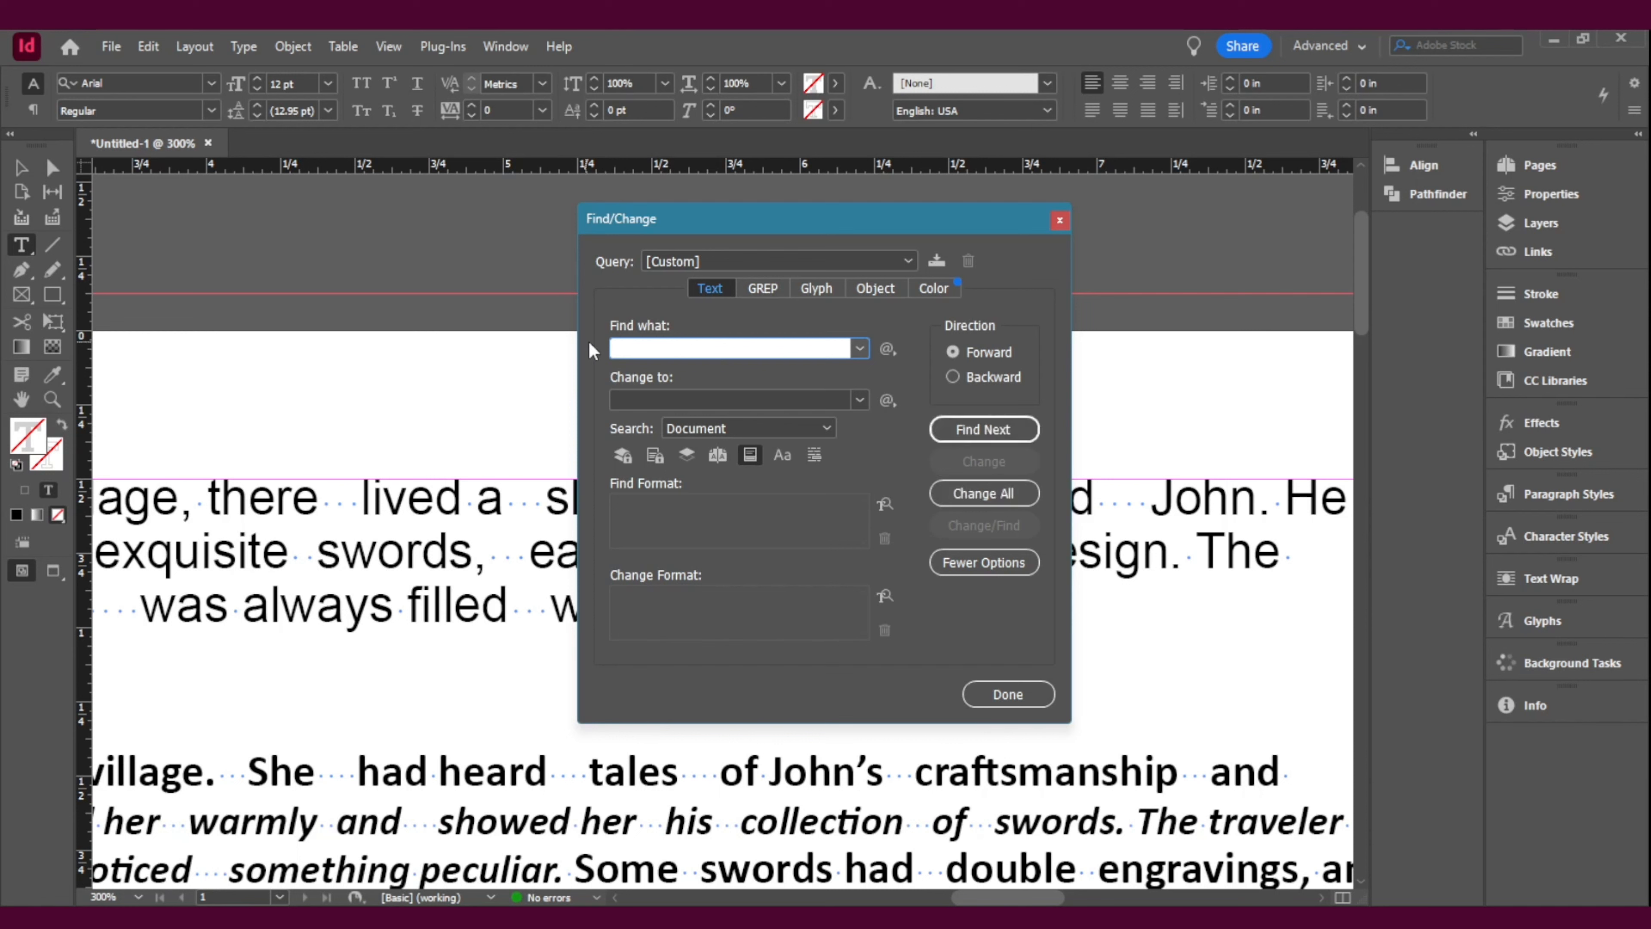
{"action": "left_click", "coordinate": [630, 398]}
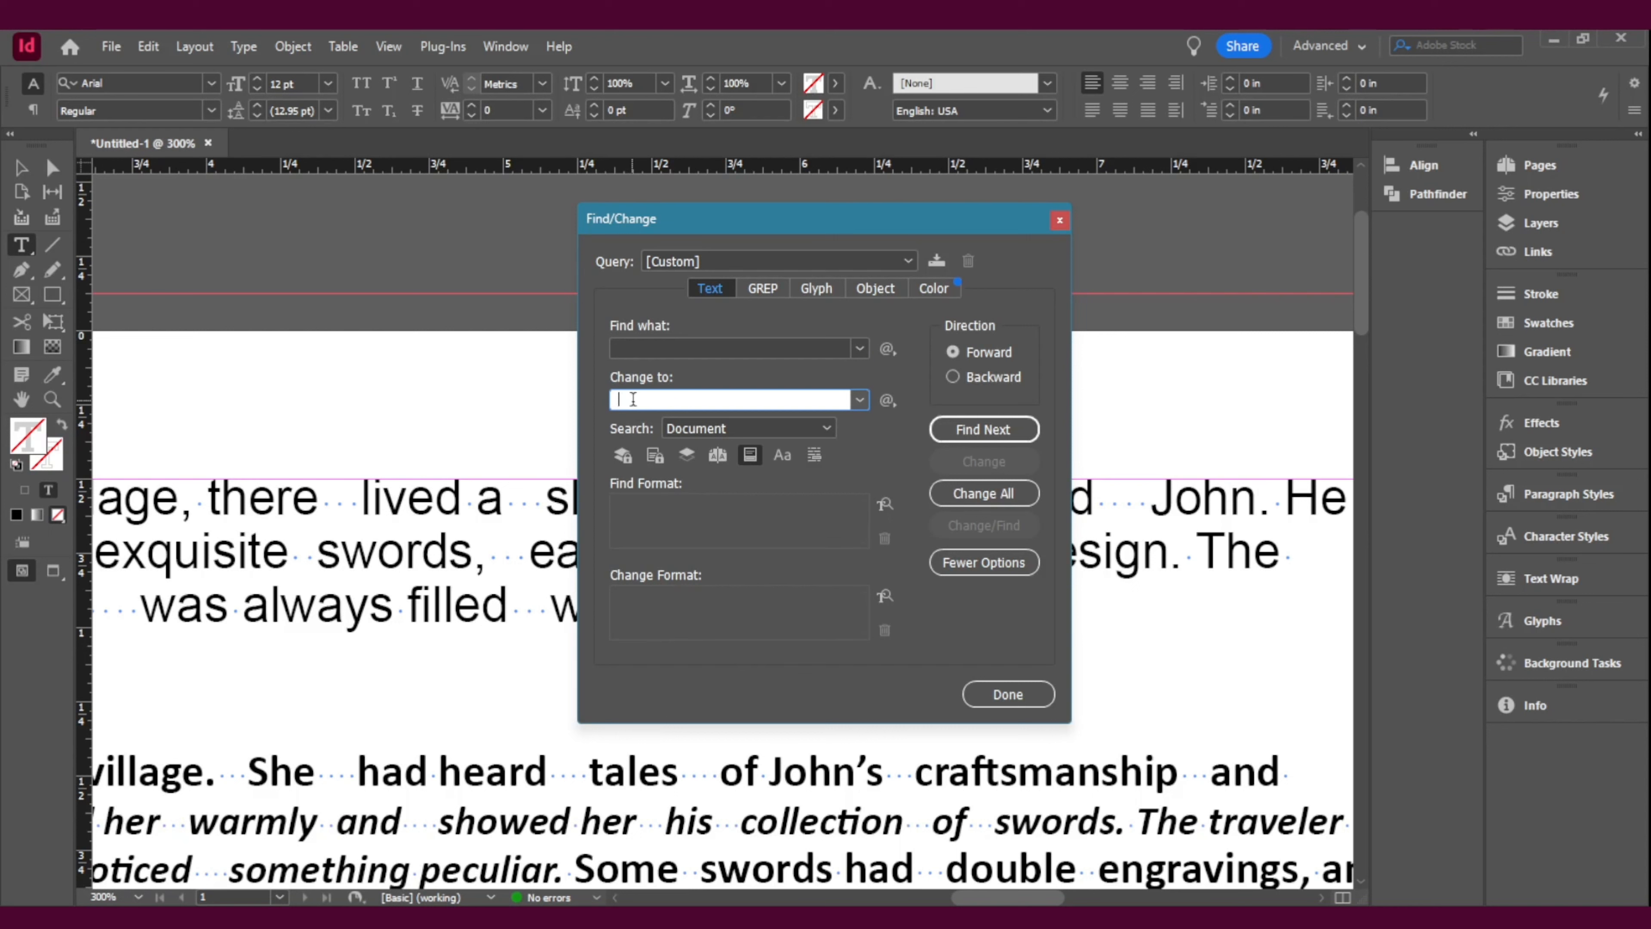
{"action": "left_click", "coordinate": [676, 345]}
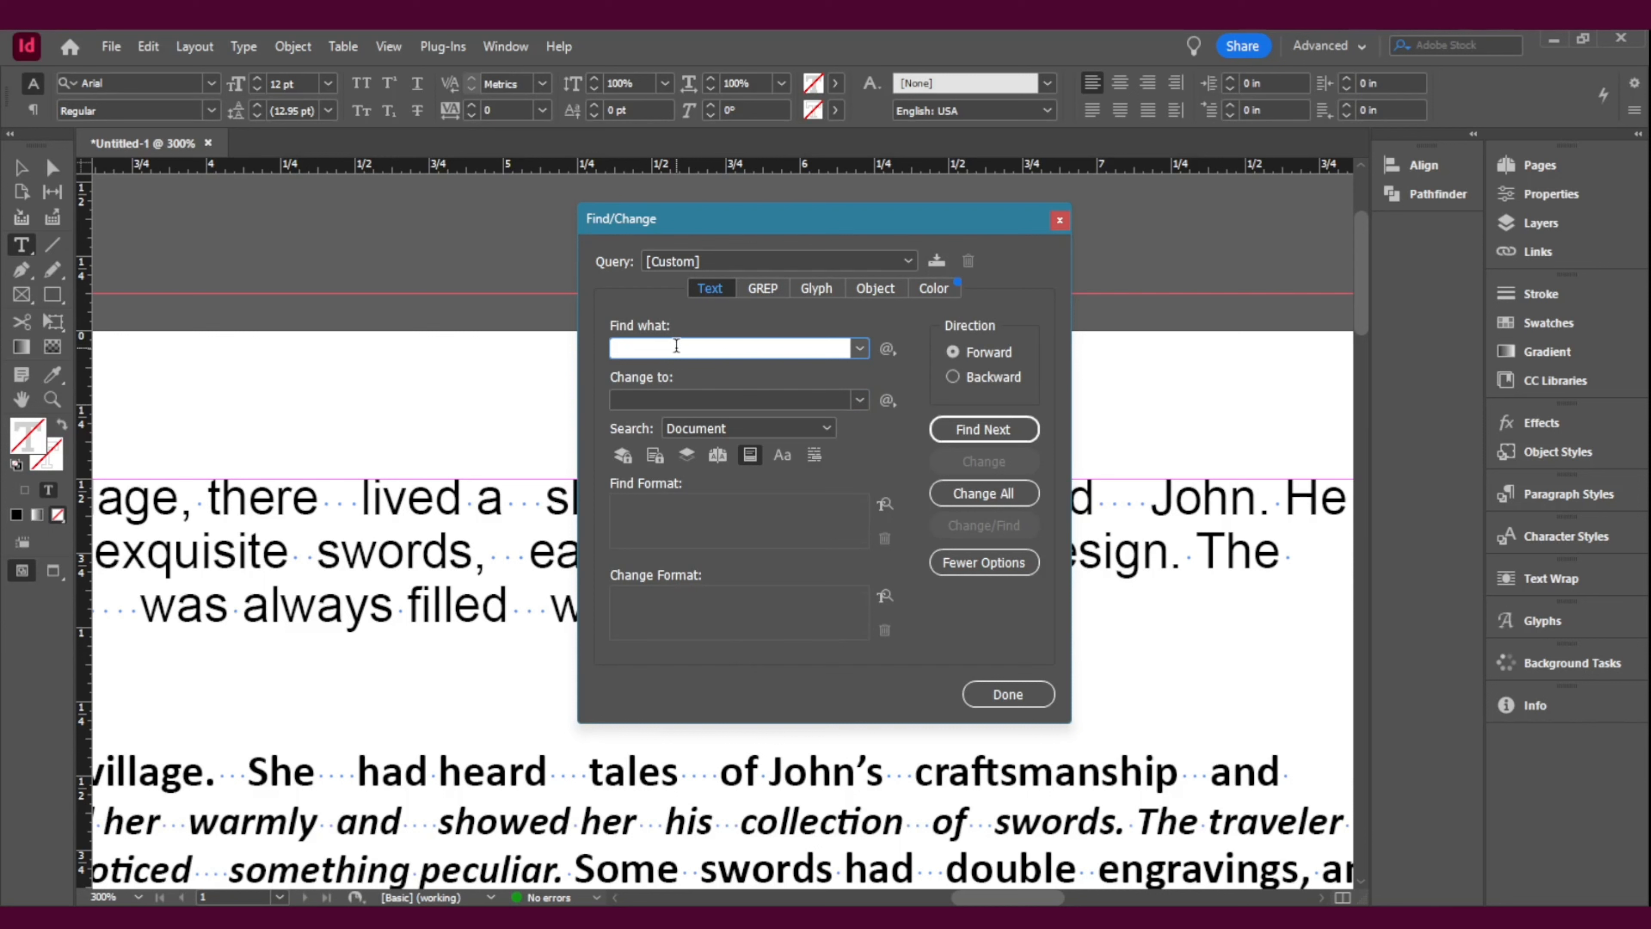
{"action": "left_click", "coordinate": [669, 402]}
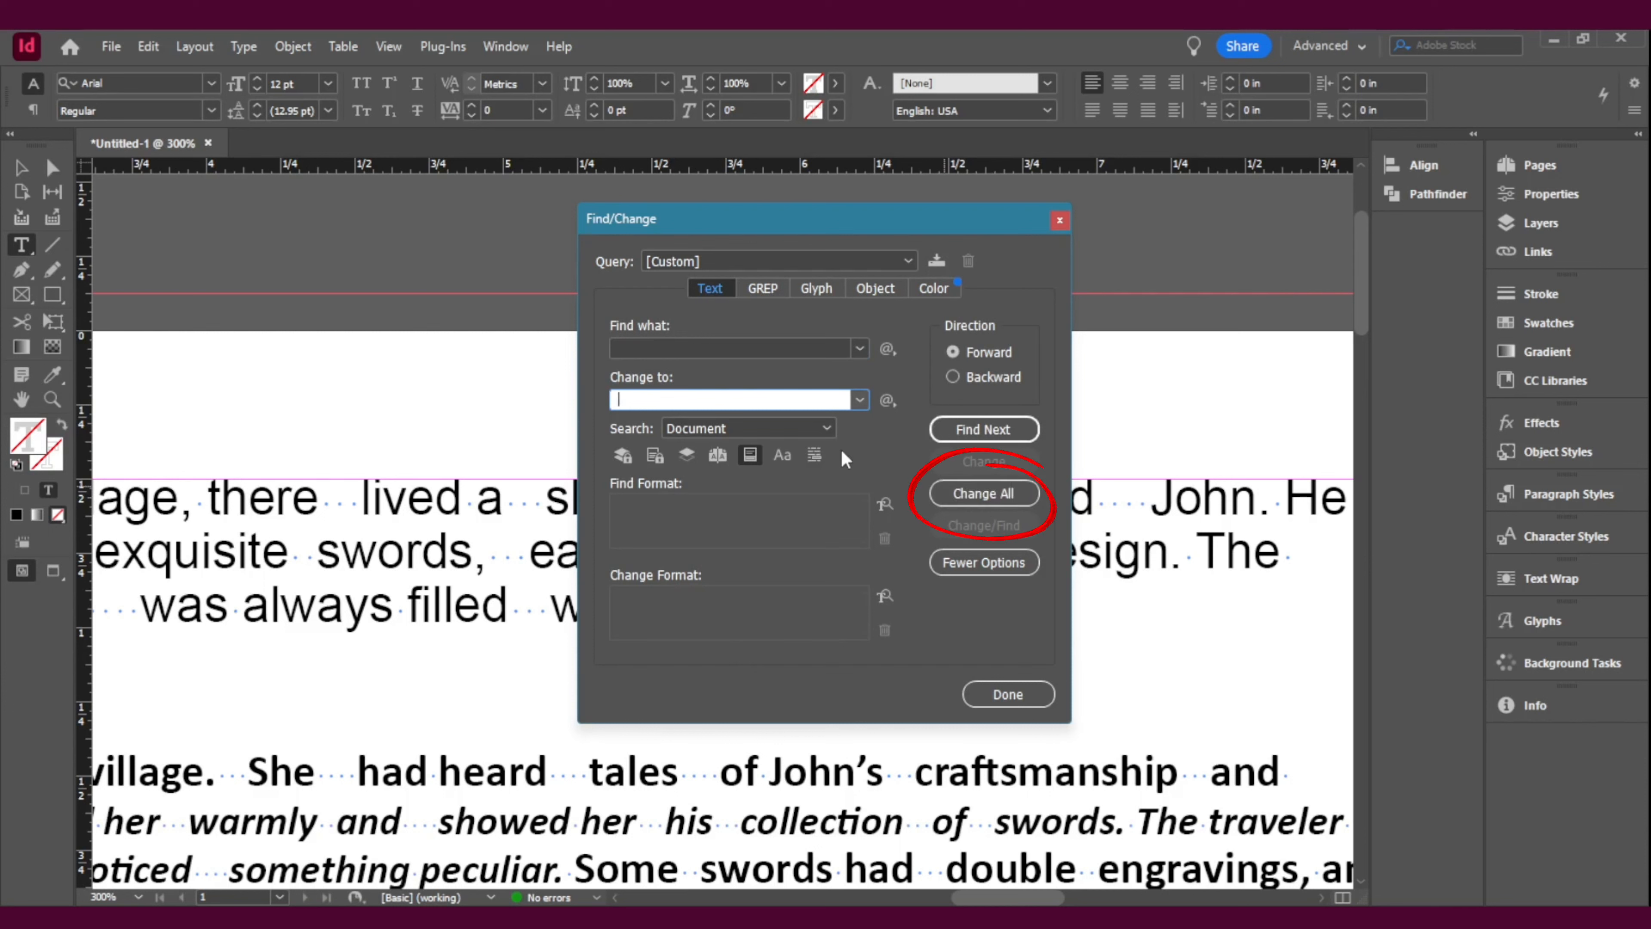
Step: Replace all double spaces with the search scope set to Document, and move the Find/Change dialog aside to uncover the text
{"action": "left_click", "coordinate": [703, 429]}
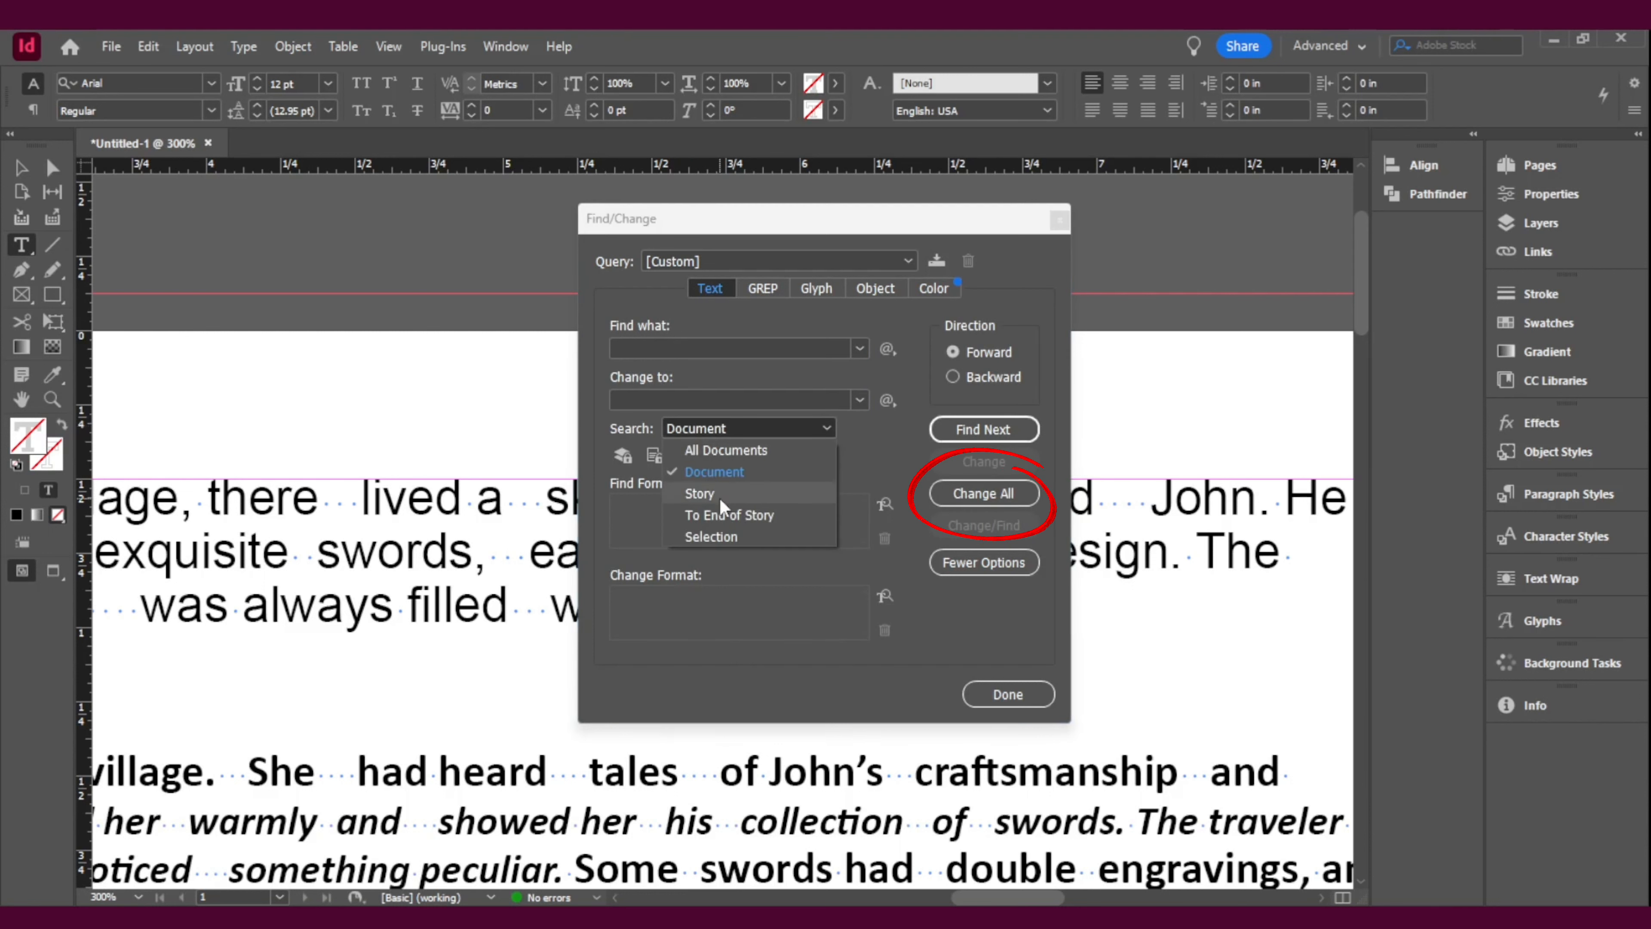
{"action": "left_click", "coordinate": [729, 473]}
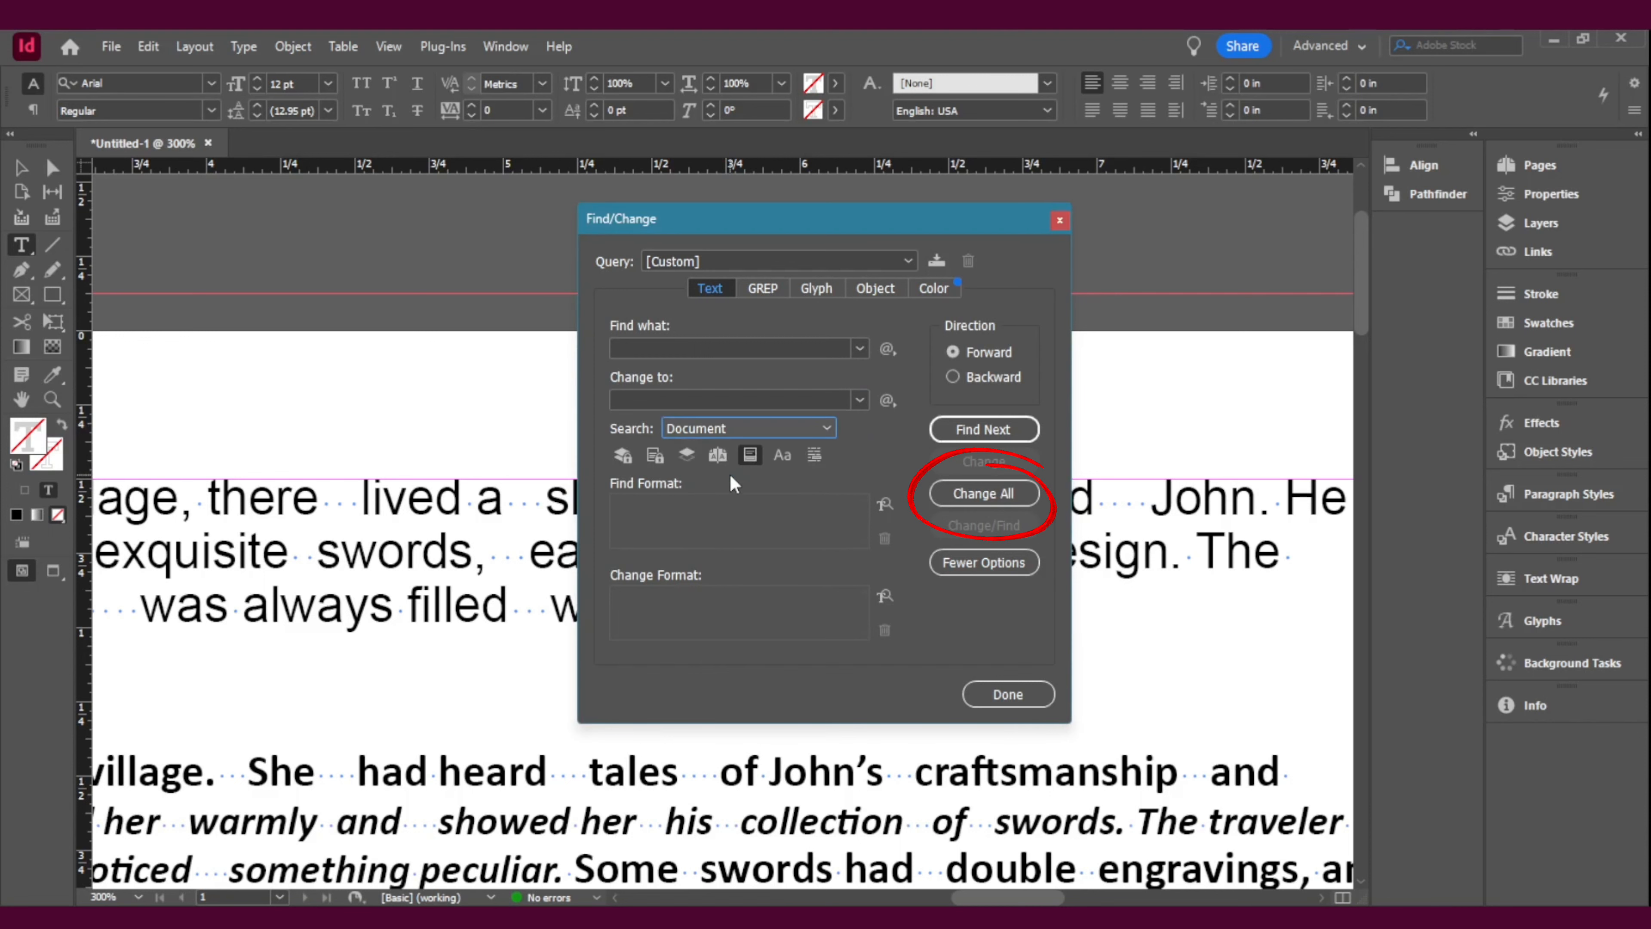
{"action": "left_click", "coordinate": [1002, 497]}
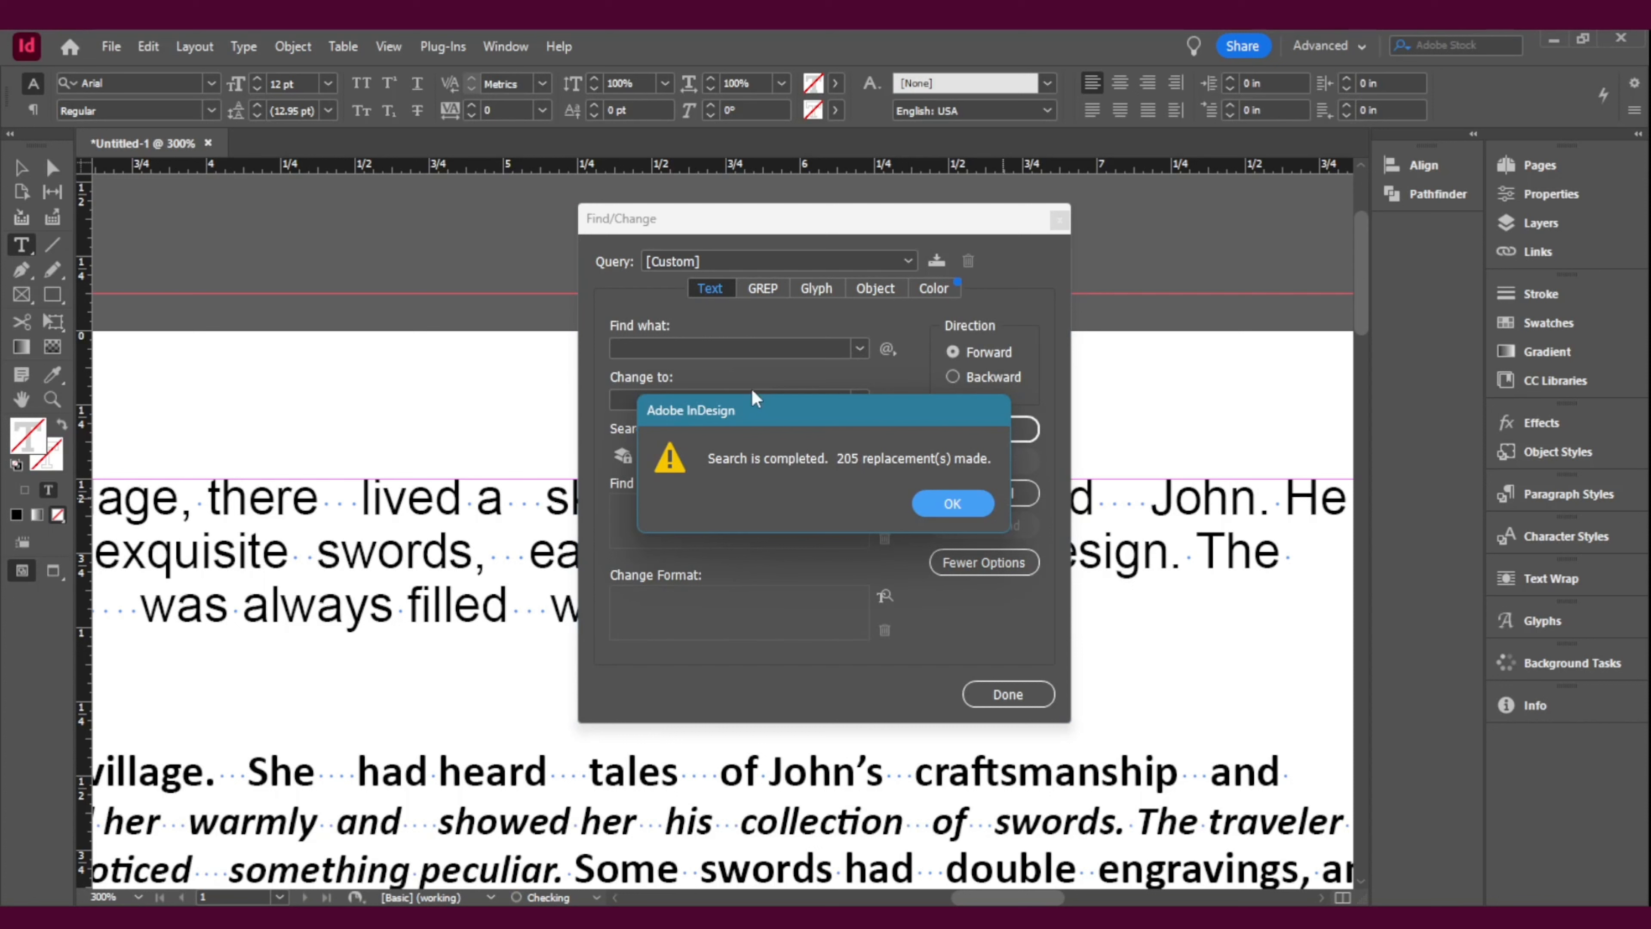
{"action": "left_click", "coordinate": [951, 502]}
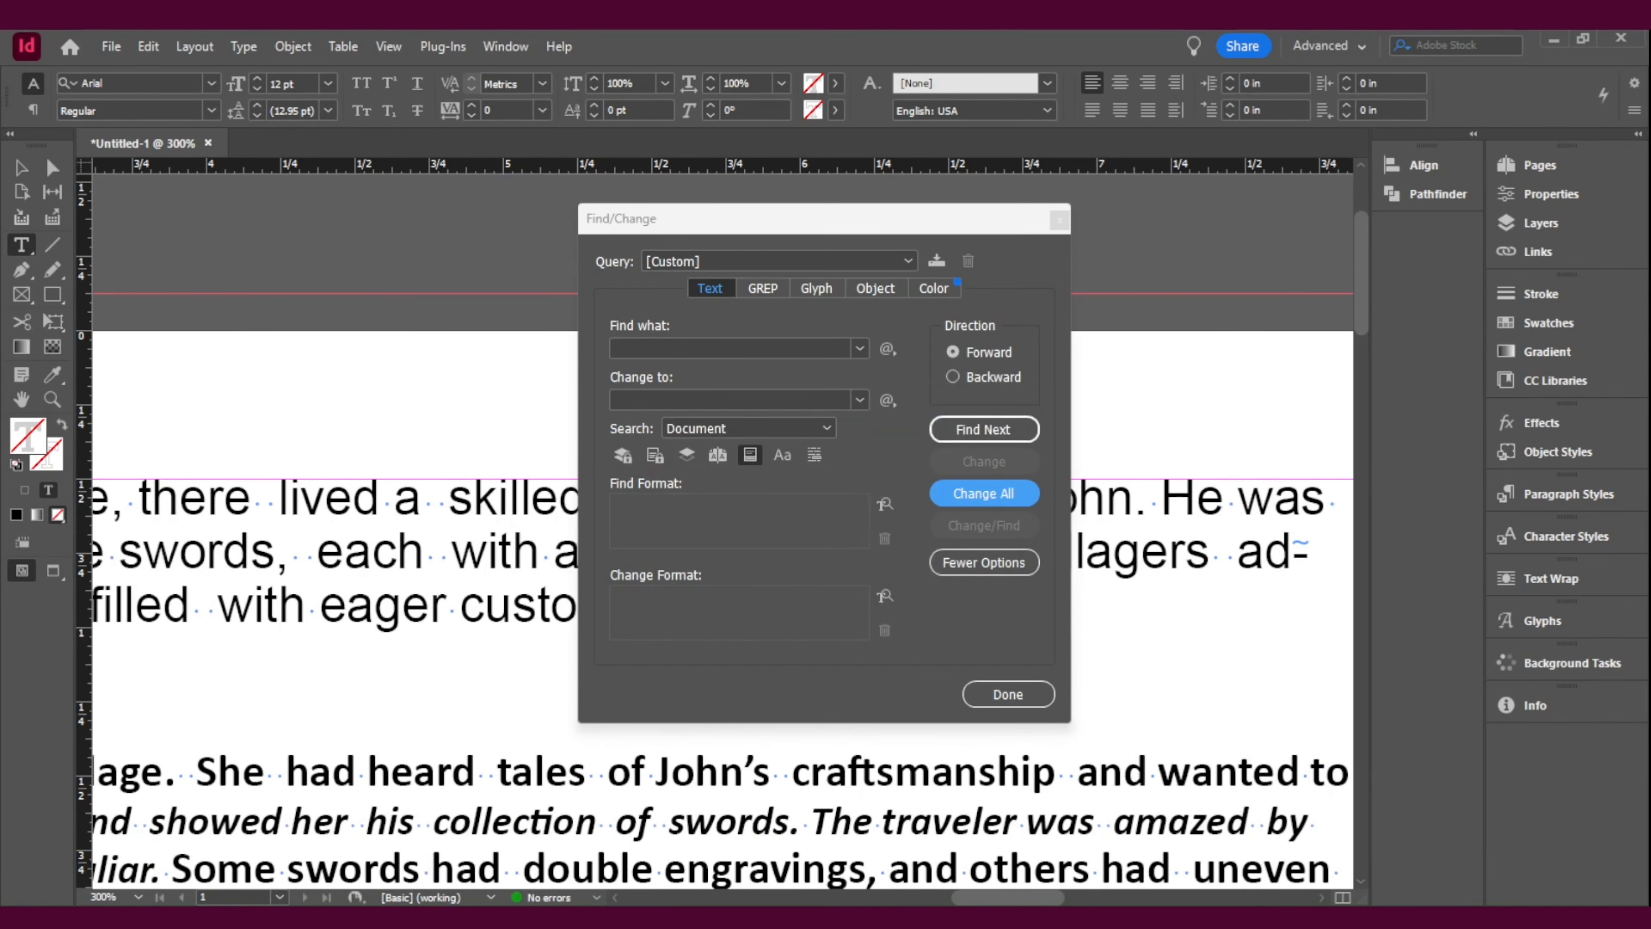
{"action": "left_click_drag", "start_coordinate": [992, 898], "coordinate": [959, 903]}
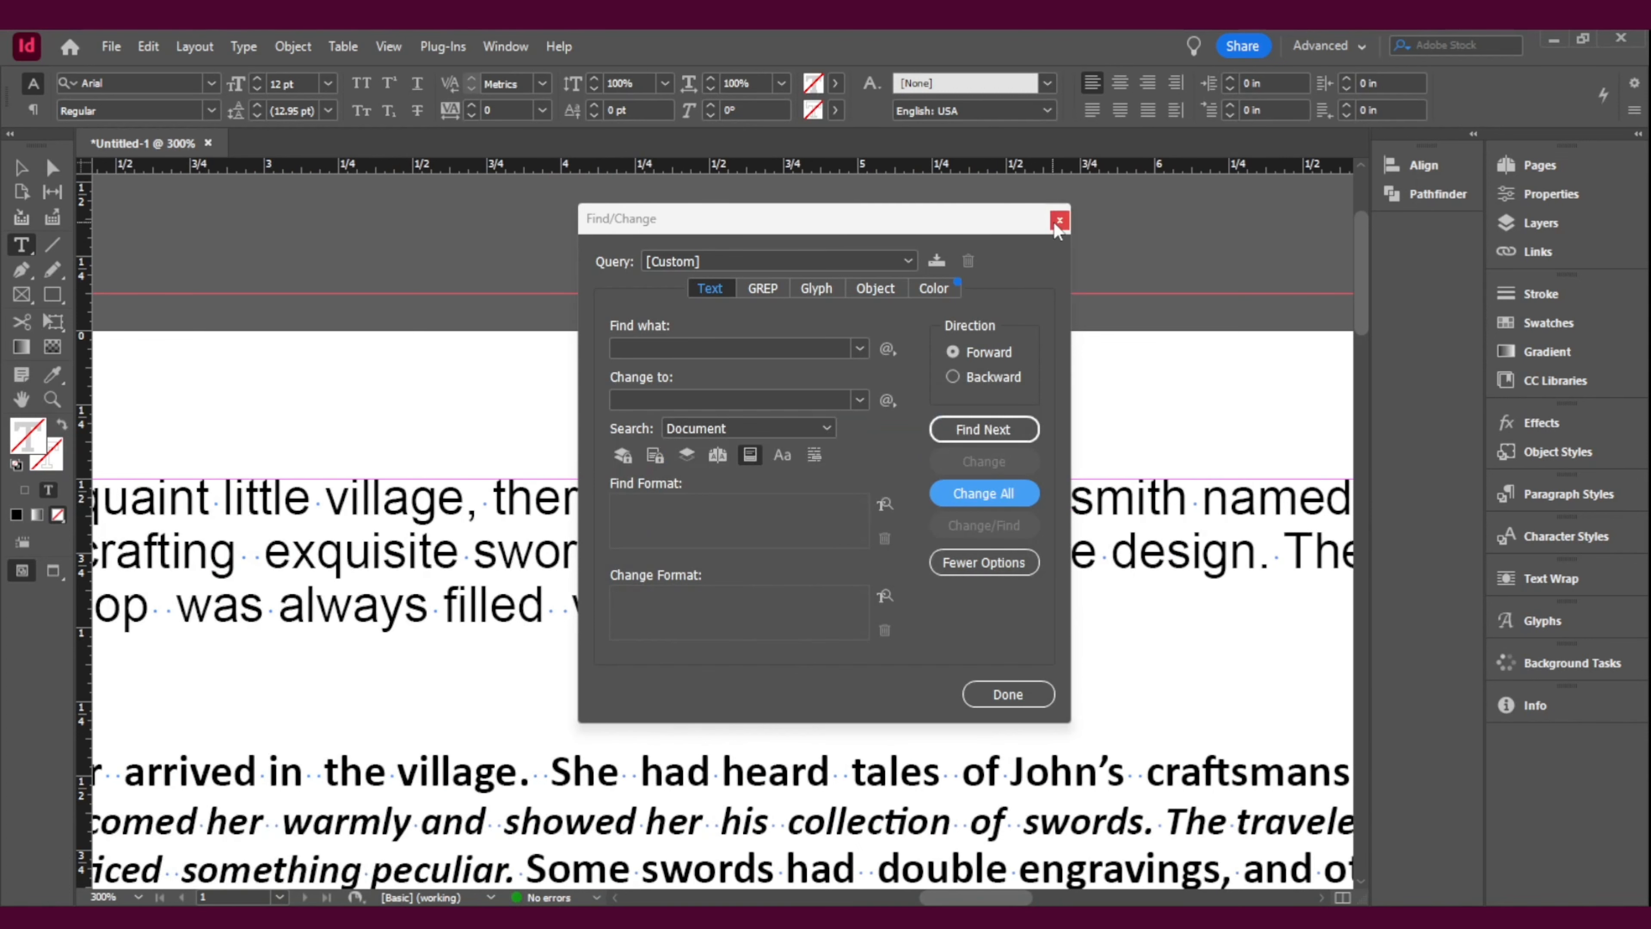
{"action": "left_click_drag", "start_coordinate": [983, 221], "coordinate": [1334, 277]}
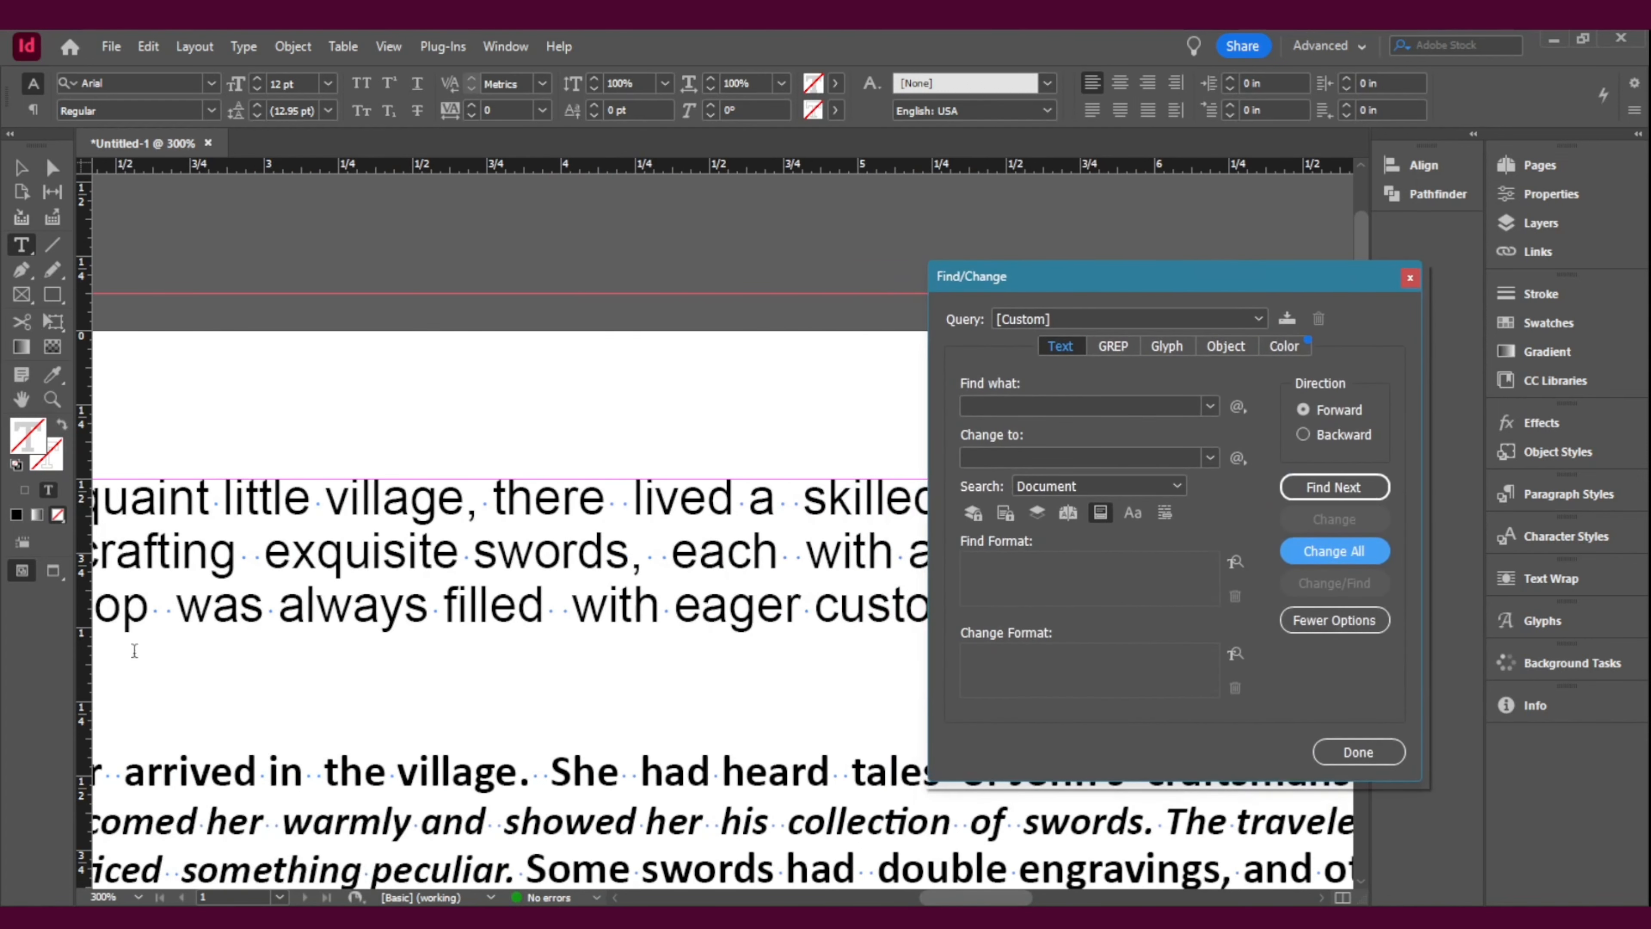
Step: Replace double spaces with single spaces throughout the document, repeating the replacement until none remain, and close Find/Change
{"action": "left_click_drag", "start_coordinate": [1164, 274], "coordinate": [917, 240]}
{"action": "left_click", "coordinate": [811, 373]}
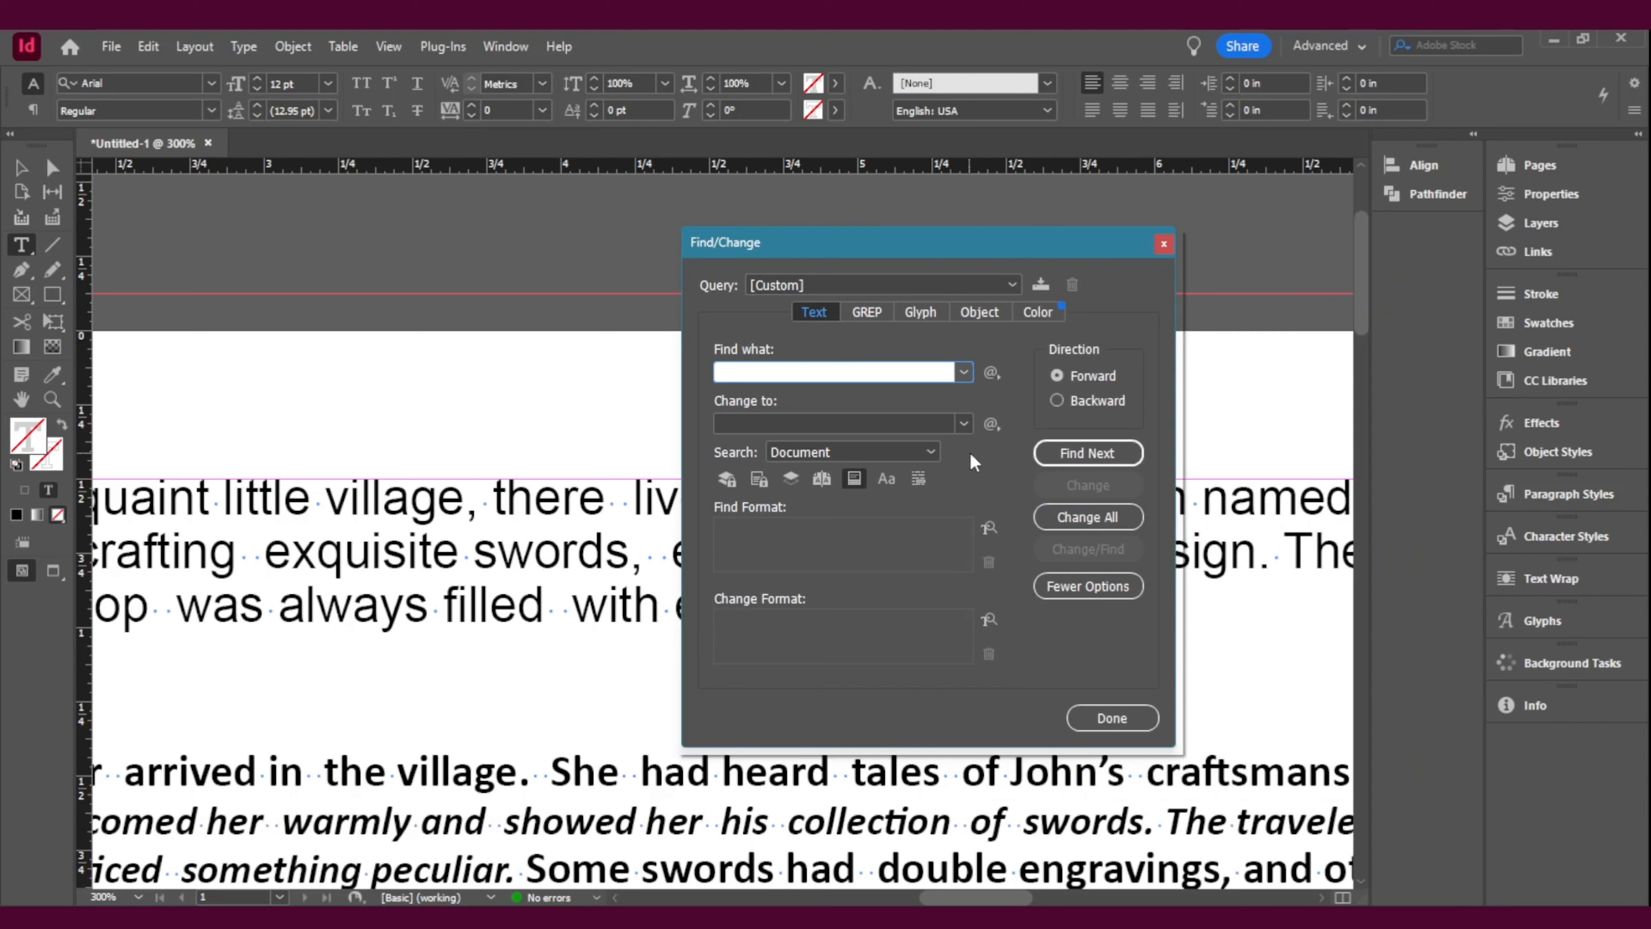
{"action": "left_click", "coordinate": [1132, 523]}
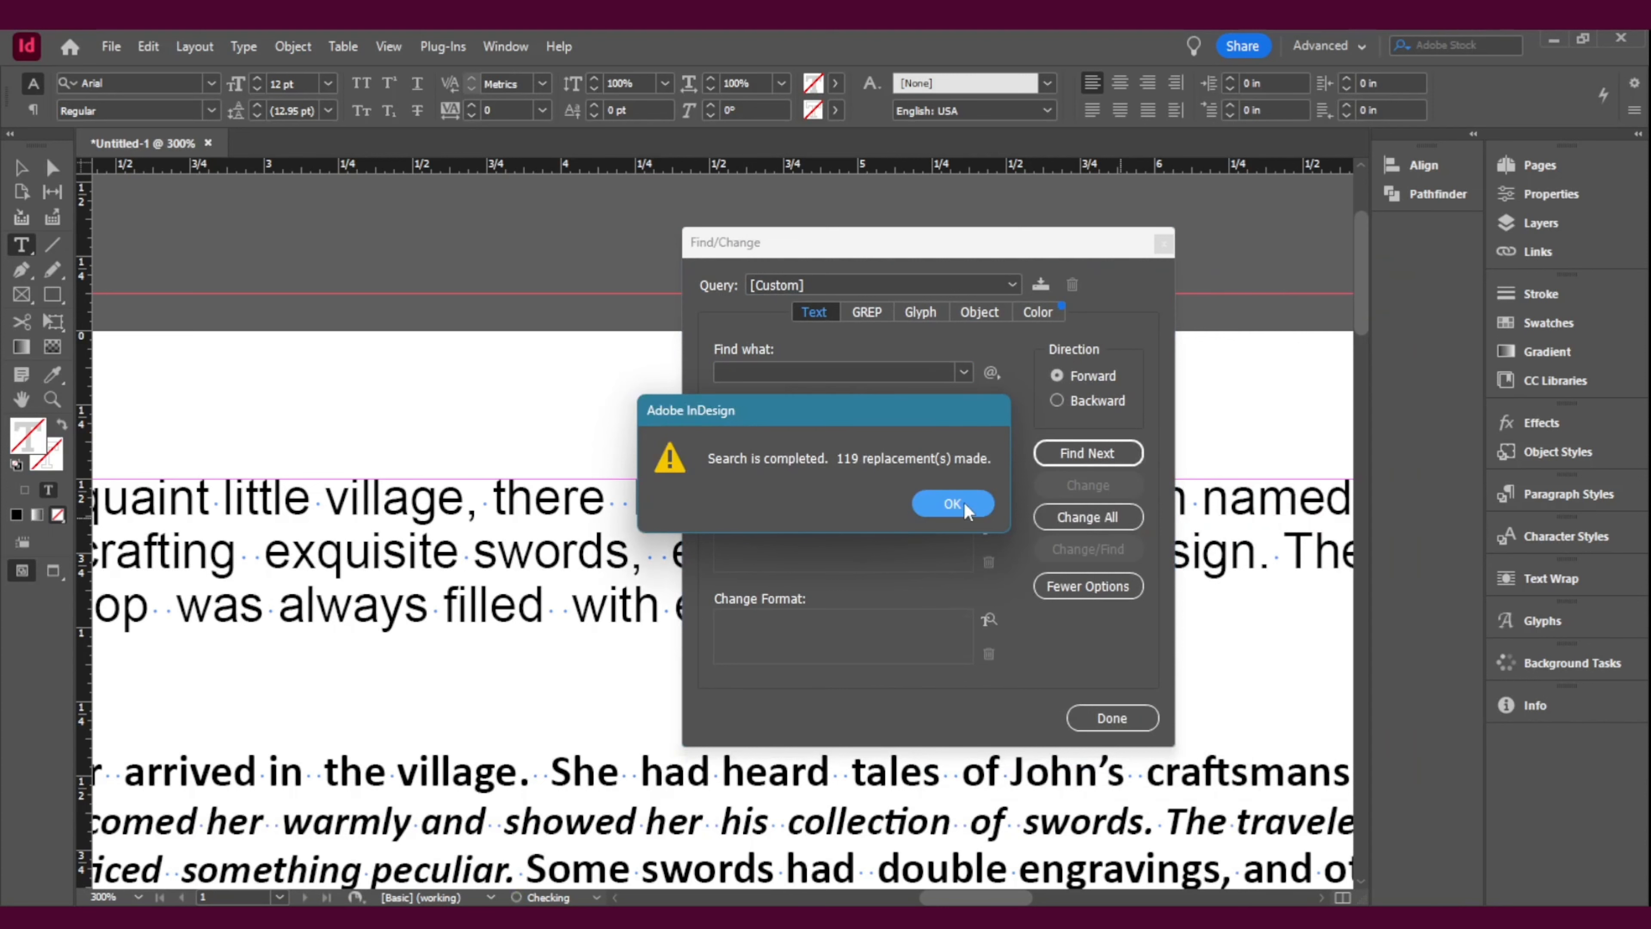
{"action": "left_click", "coordinate": [952, 503]}
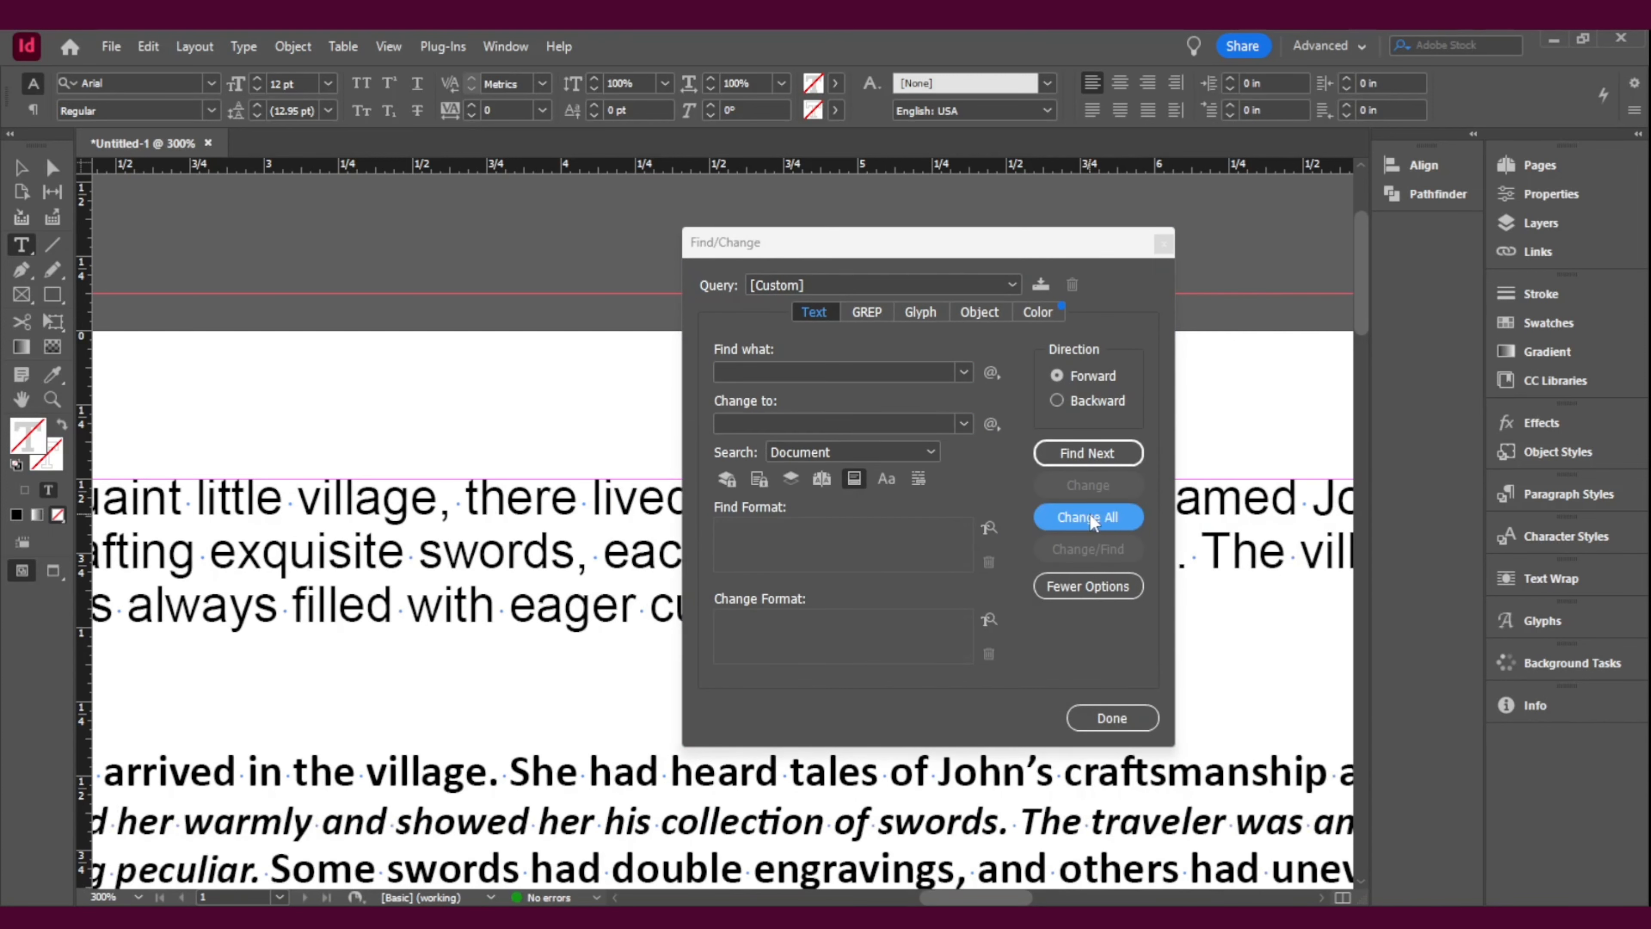
{"action": "left_click", "coordinate": [1088, 515]}
{"action": "left_click", "coordinate": [941, 501]}
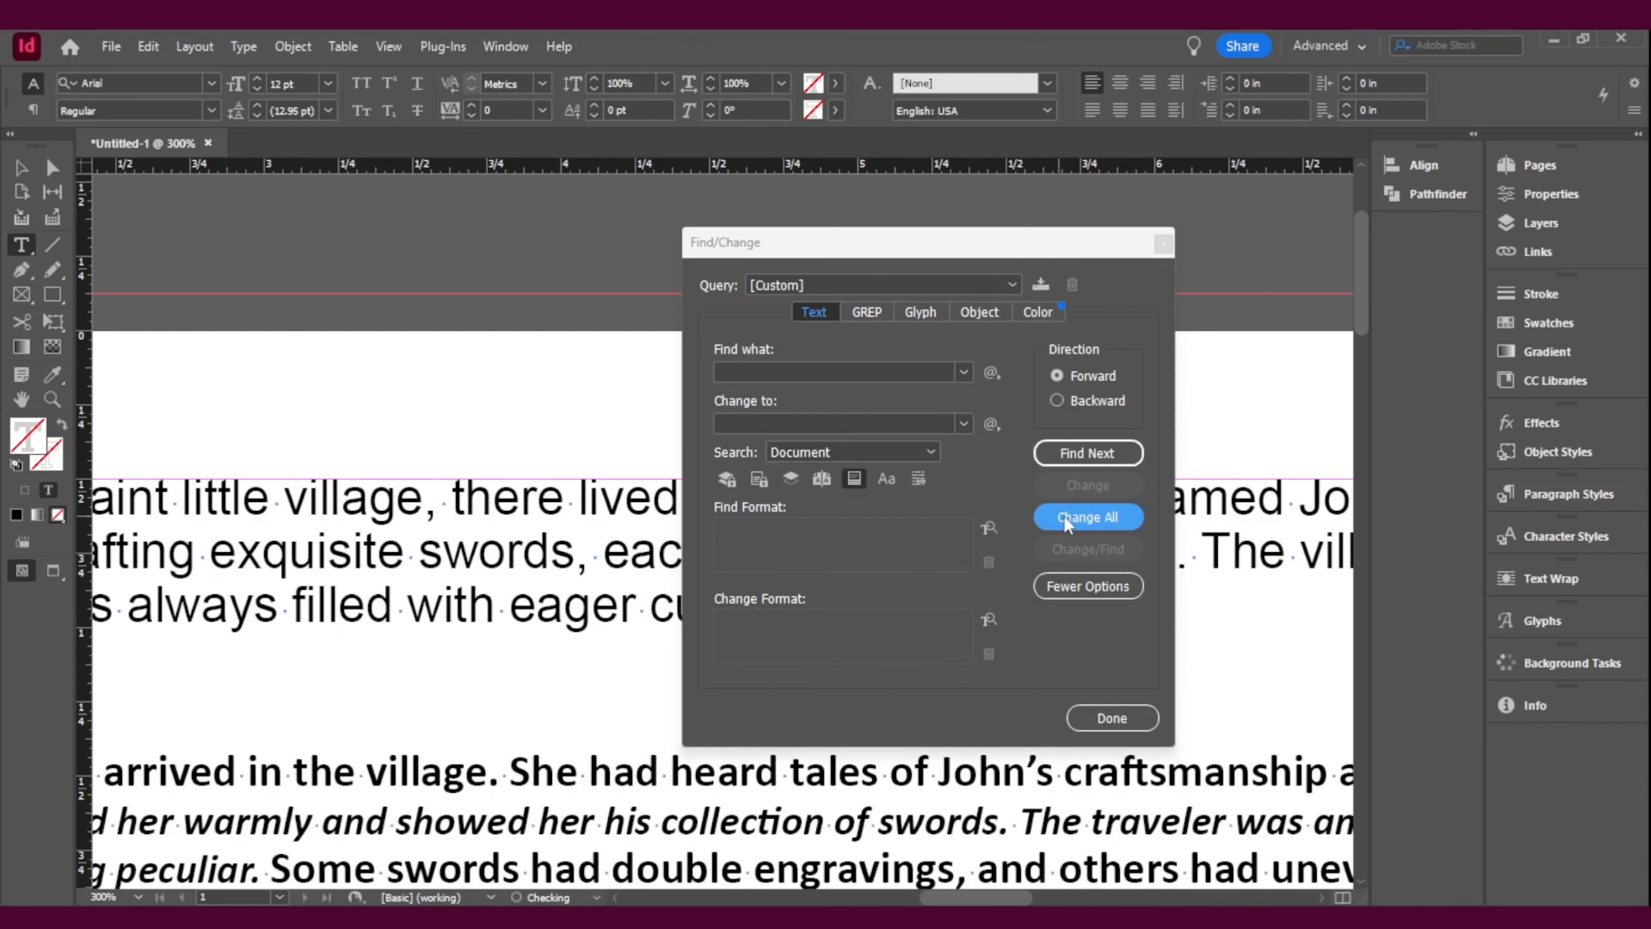
{"action": "left_click", "coordinate": [1066, 518]}
{"action": "left_click", "coordinate": [947, 504]}
{"action": "left_click", "coordinate": [1162, 245]}
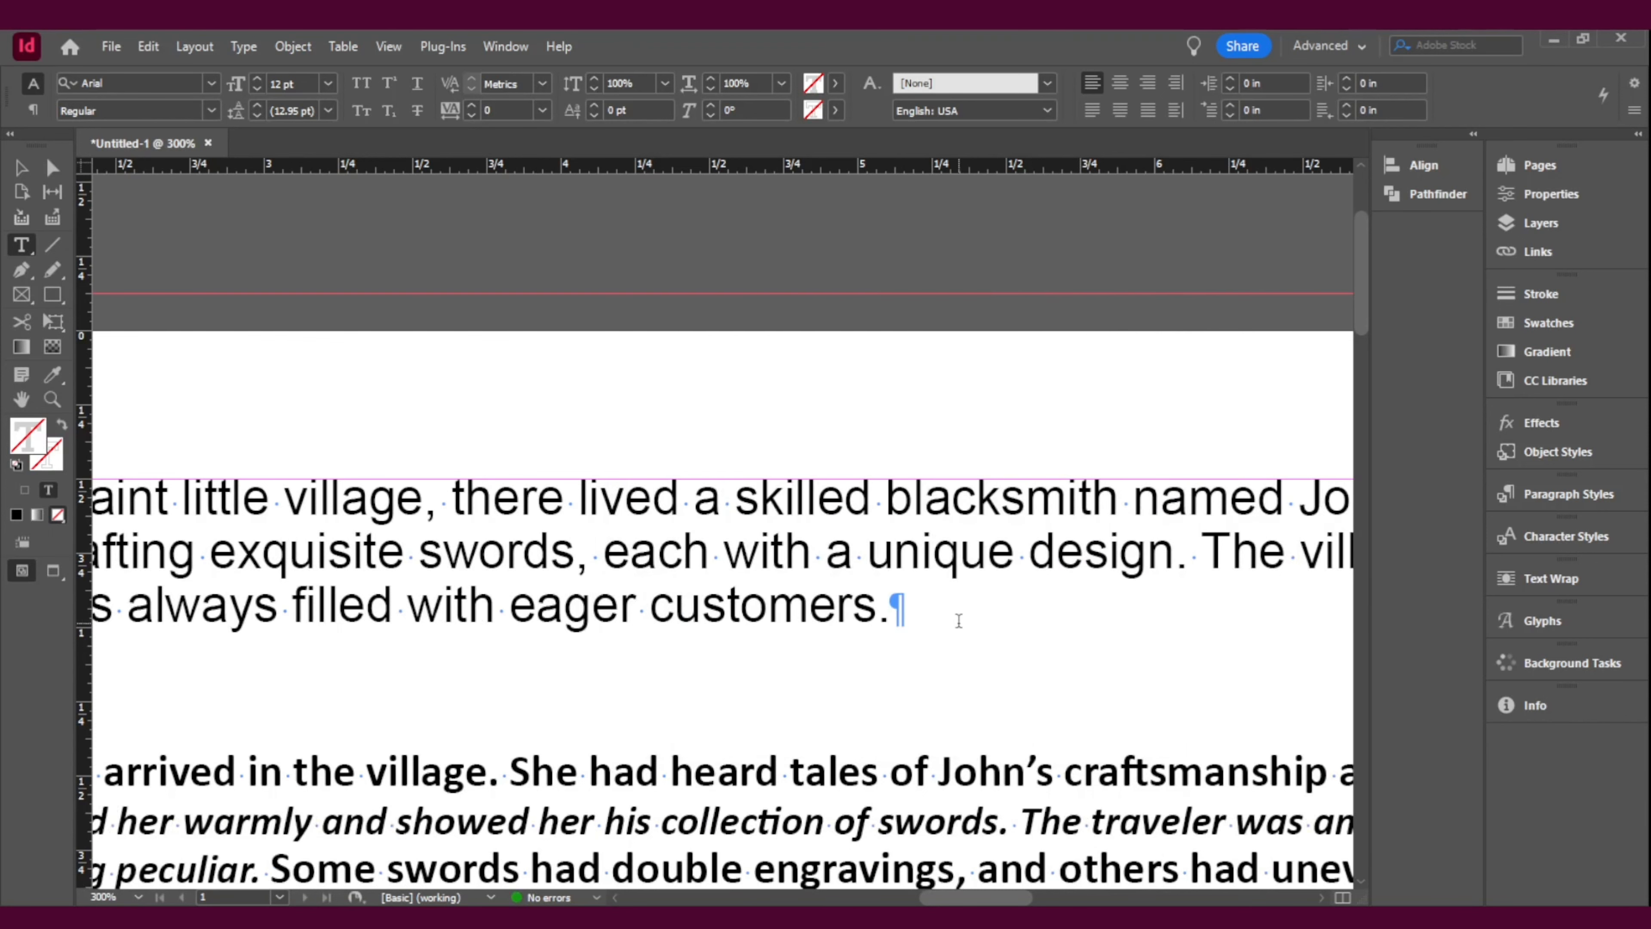
Step: Examine the spacing between words across all four paragraphs, from the beginning to the end of their lines
{"action": "scroll", "coordinate": [865, 651], "scroll_direction": "down", "scroll_amount": 3}
{"action": "scroll", "coordinate": [1041, 657], "scroll_direction": "down", "scroll_amount": 2}
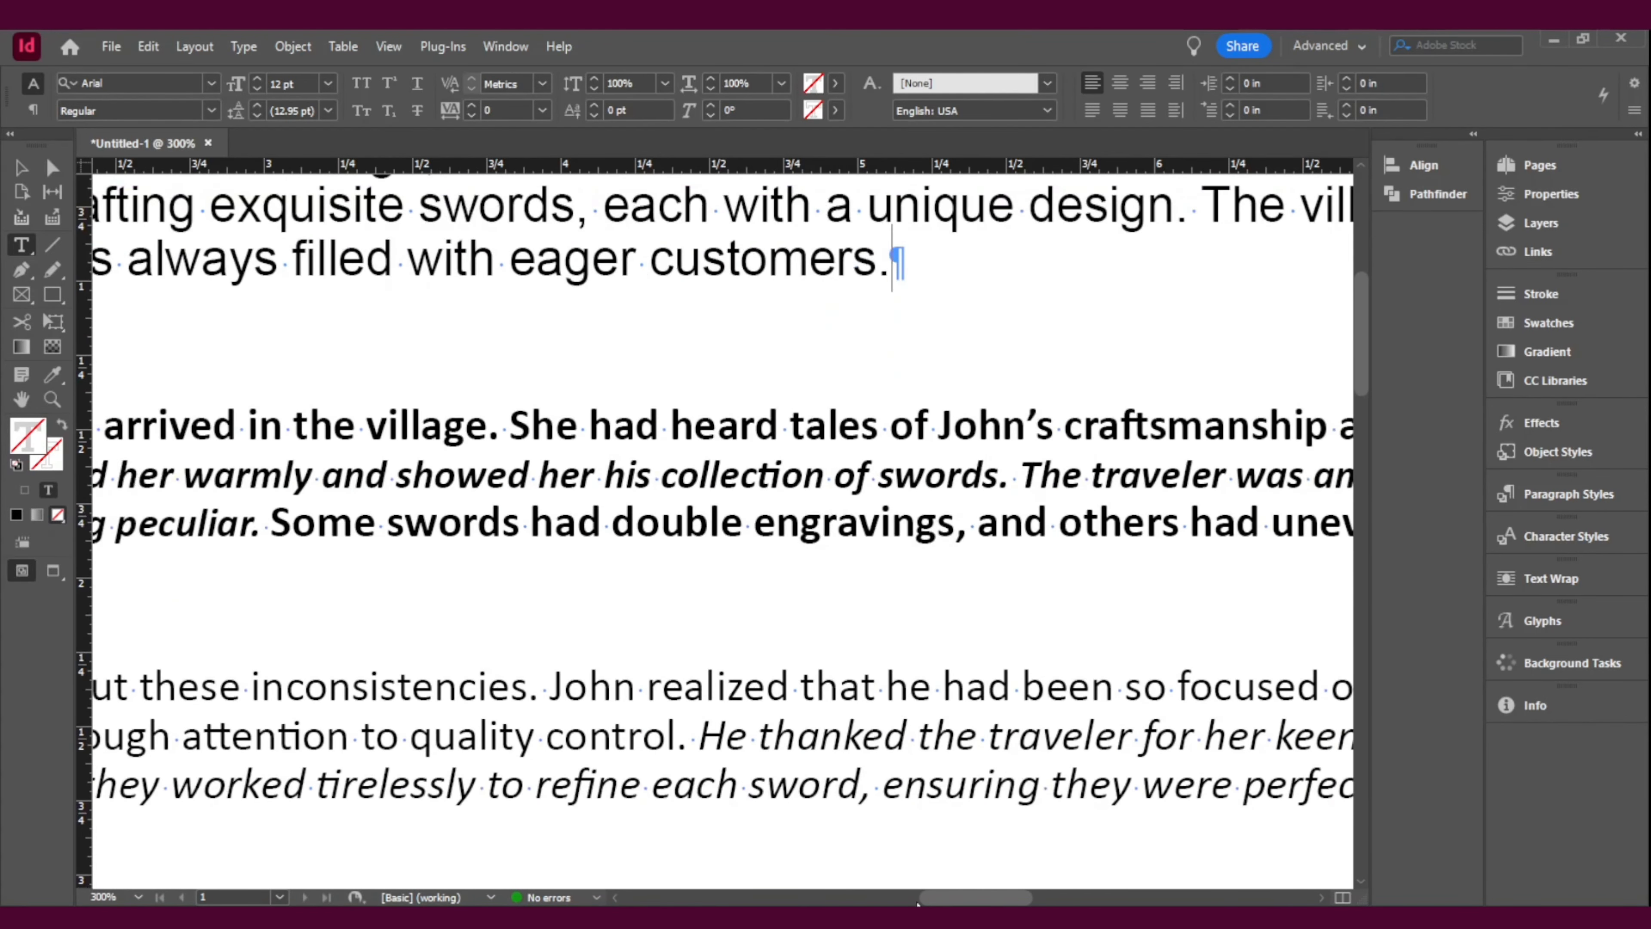
{"action": "left_click_drag", "start_coordinate": [953, 902], "coordinate": [892, 902]}
{"action": "scroll", "coordinate": [903, 794], "scroll_direction": "down", "scroll_amount": 4}
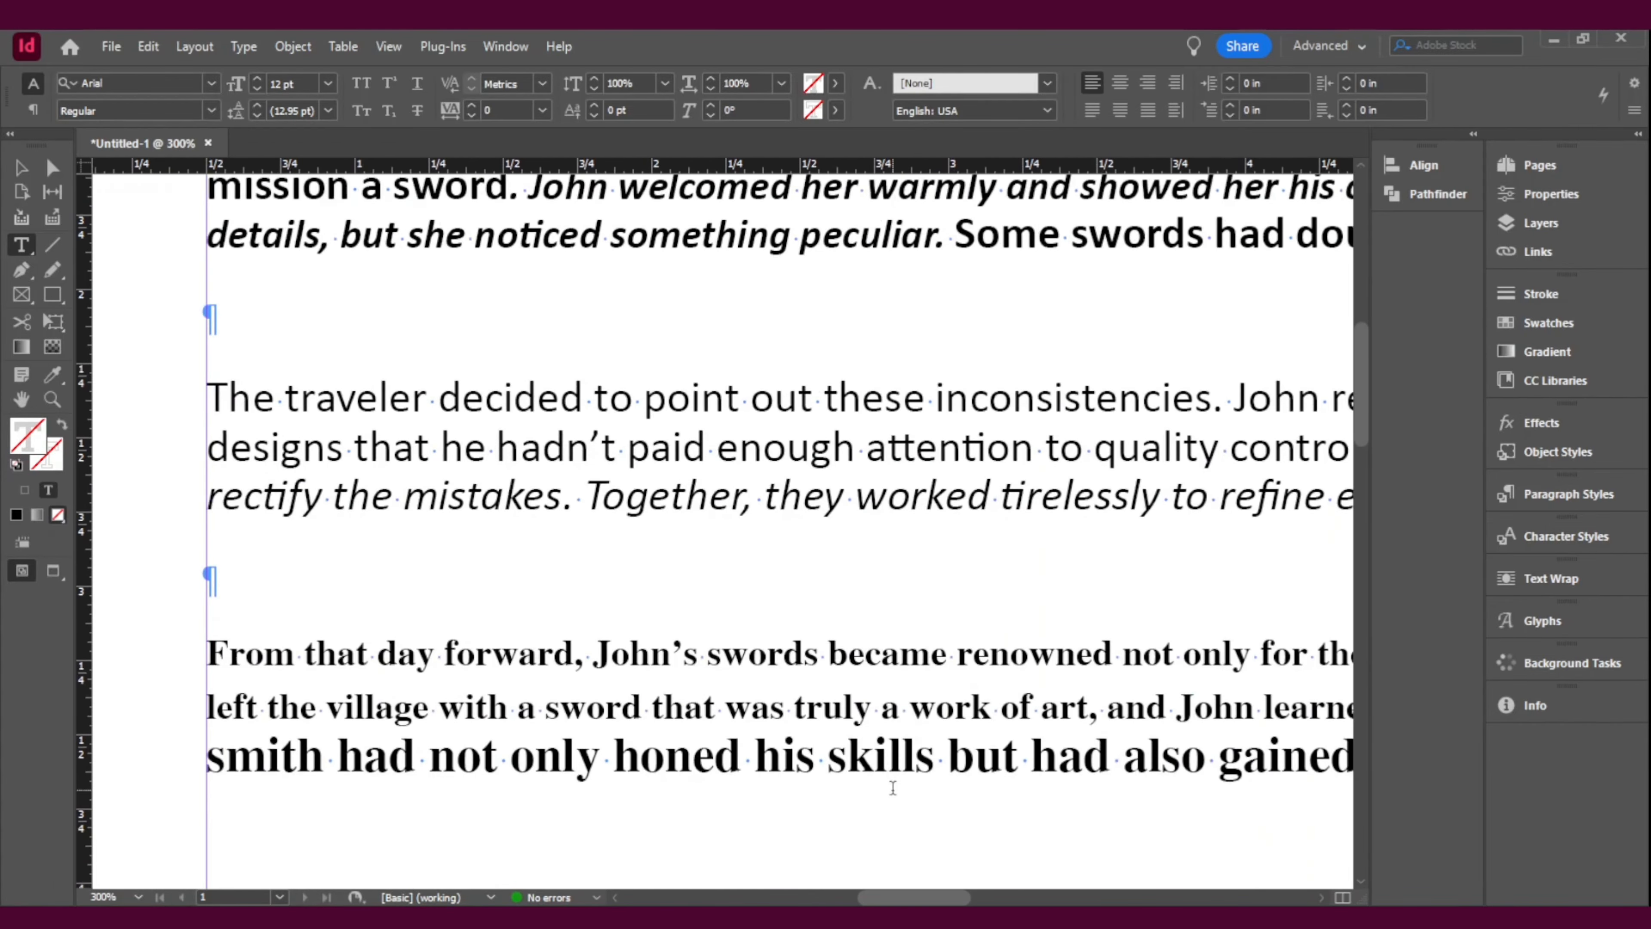
{"action": "left_click_drag", "start_coordinate": [926, 902], "coordinate": [1018, 902]}
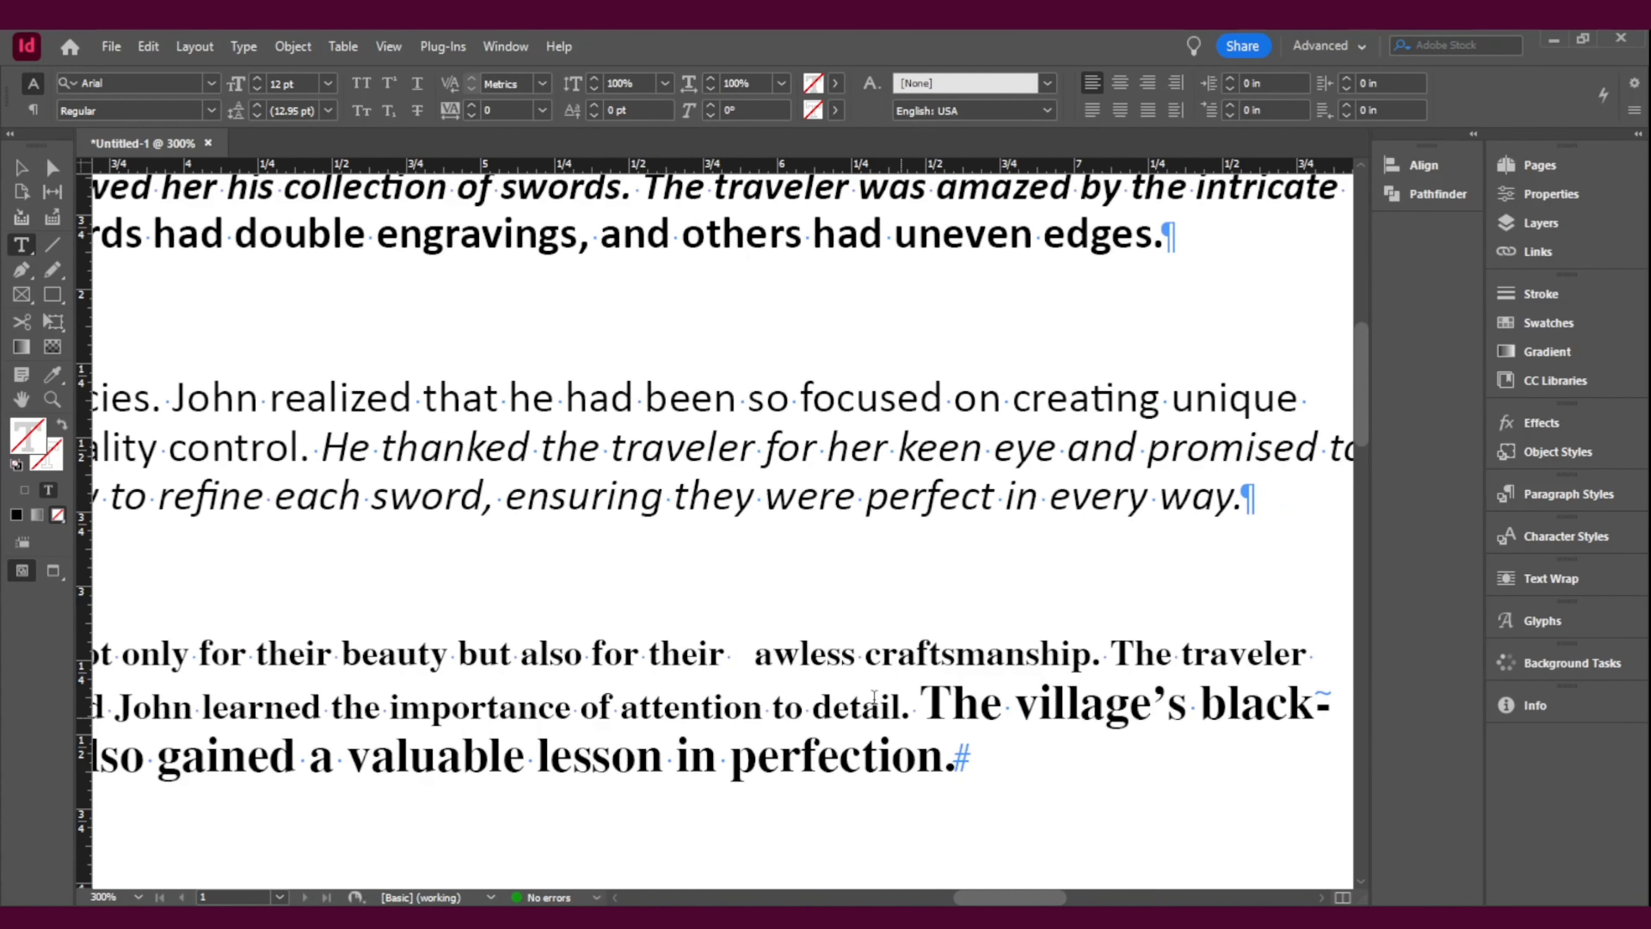
{"action": "scroll", "coordinate": [704, 656], "scroll_direction": "up", "scroll_amount": 4}
{"action": "scroll", "coordinate": [704, 656], "scroll_direction": "up", "scroll_amount": 2}
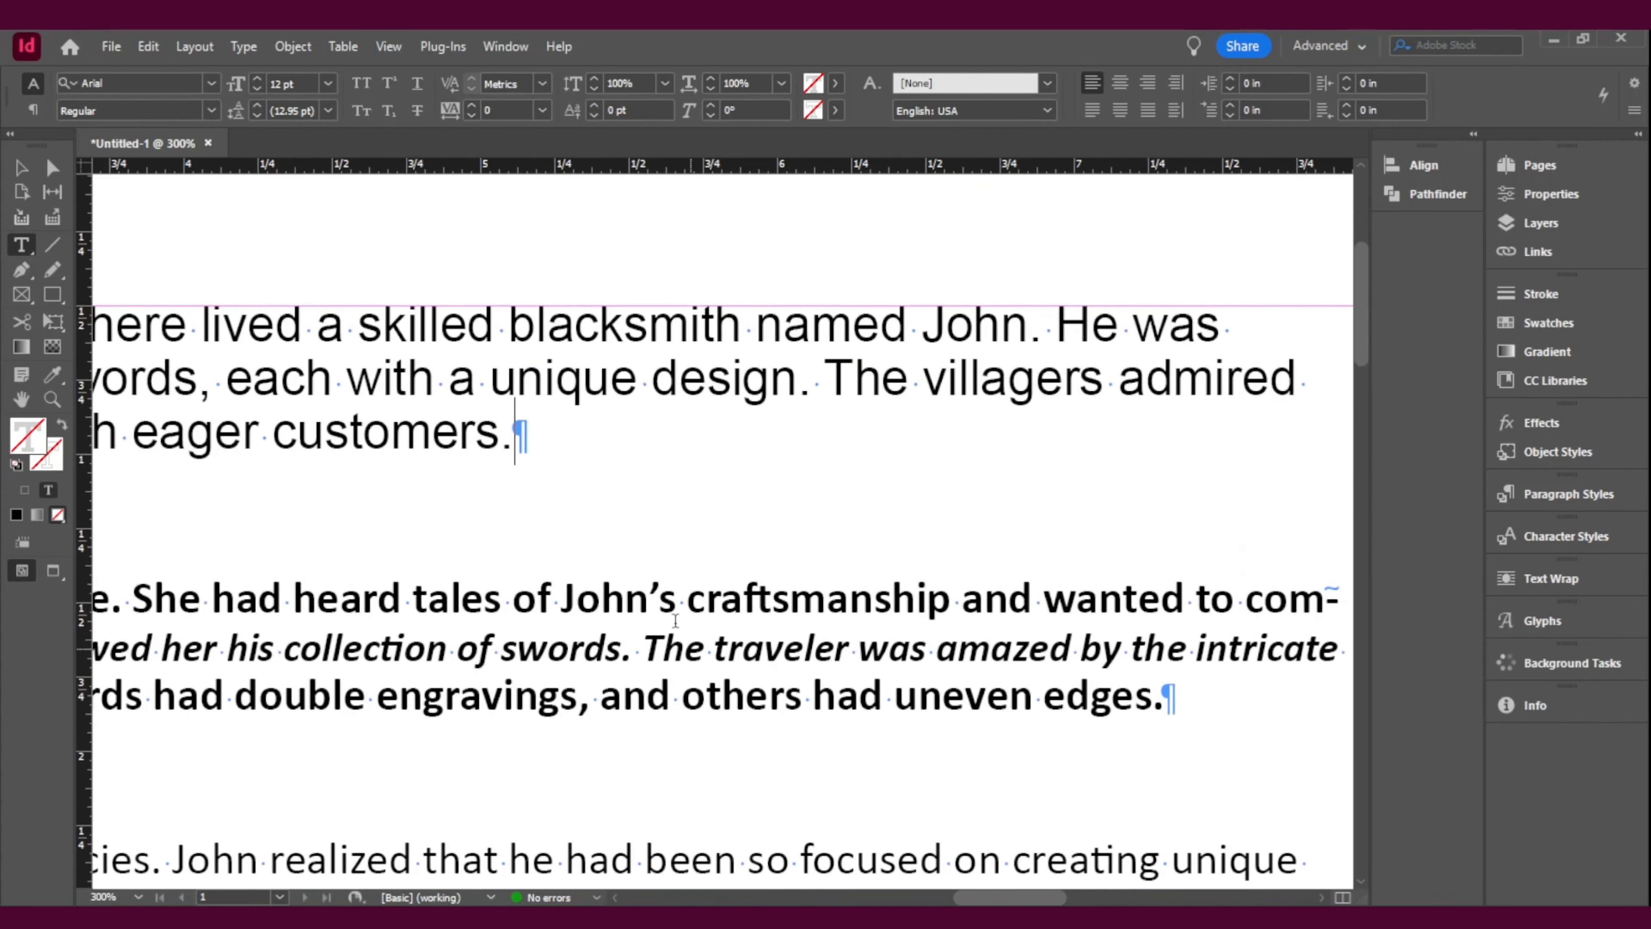
{"action": "left_click_drag", "start_coordinate": [1011, 900], "coordinate": [923, 900]}
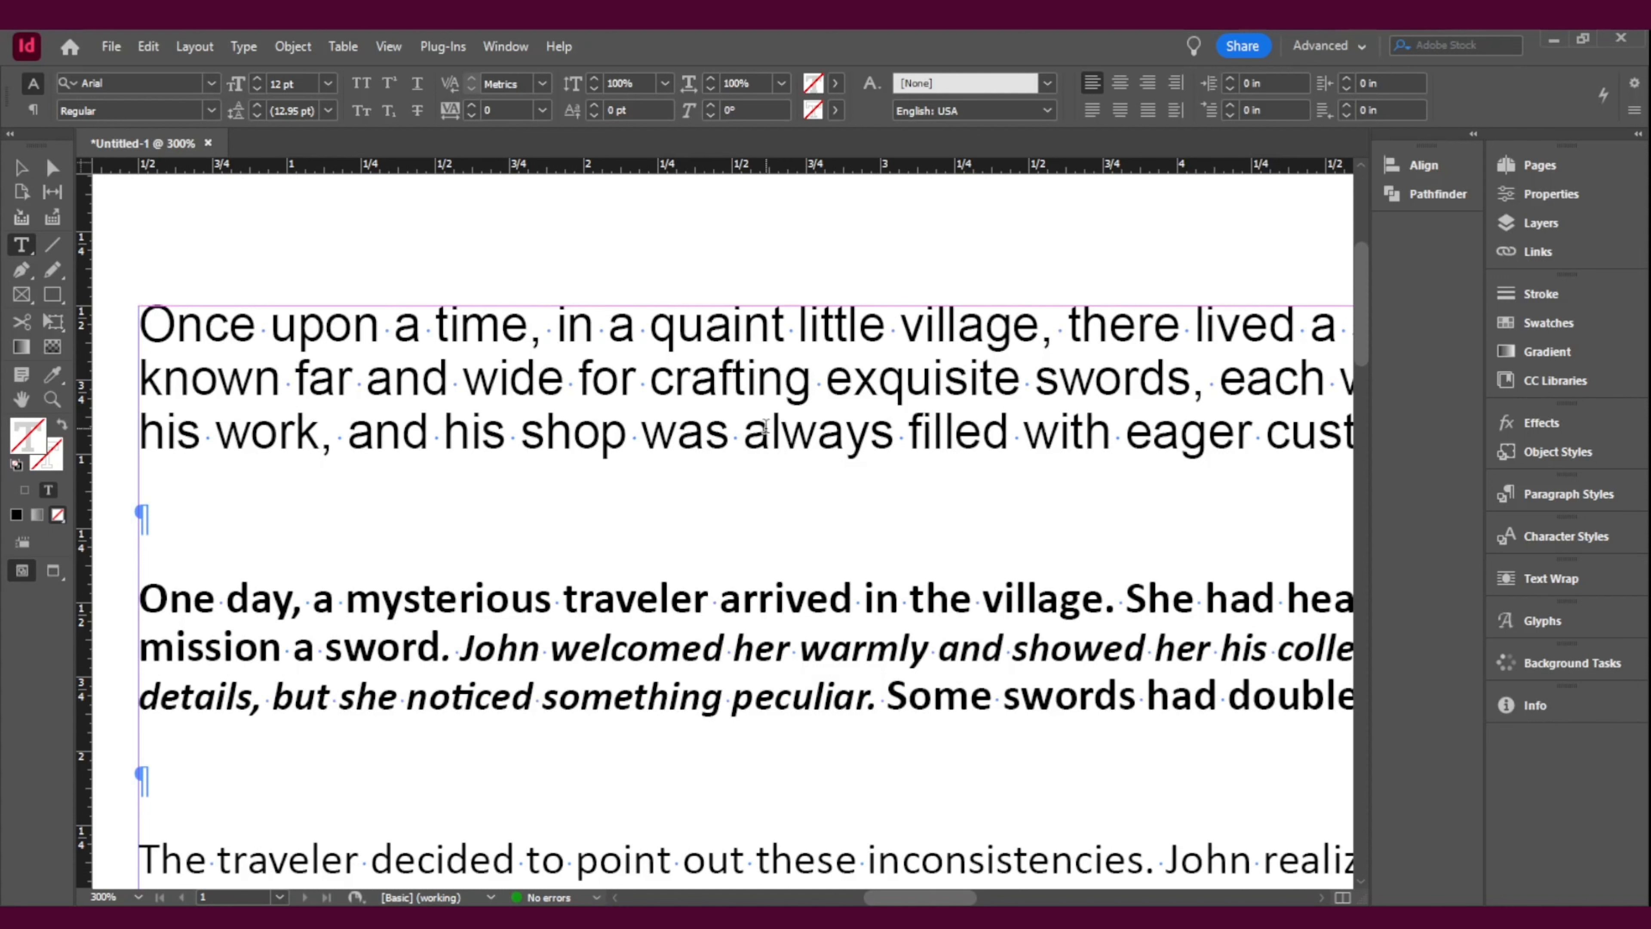
Step: Check the font, style and size of the text in the second and last paragraphs
{"action": "left_click", "coordinate": [725, 646]}
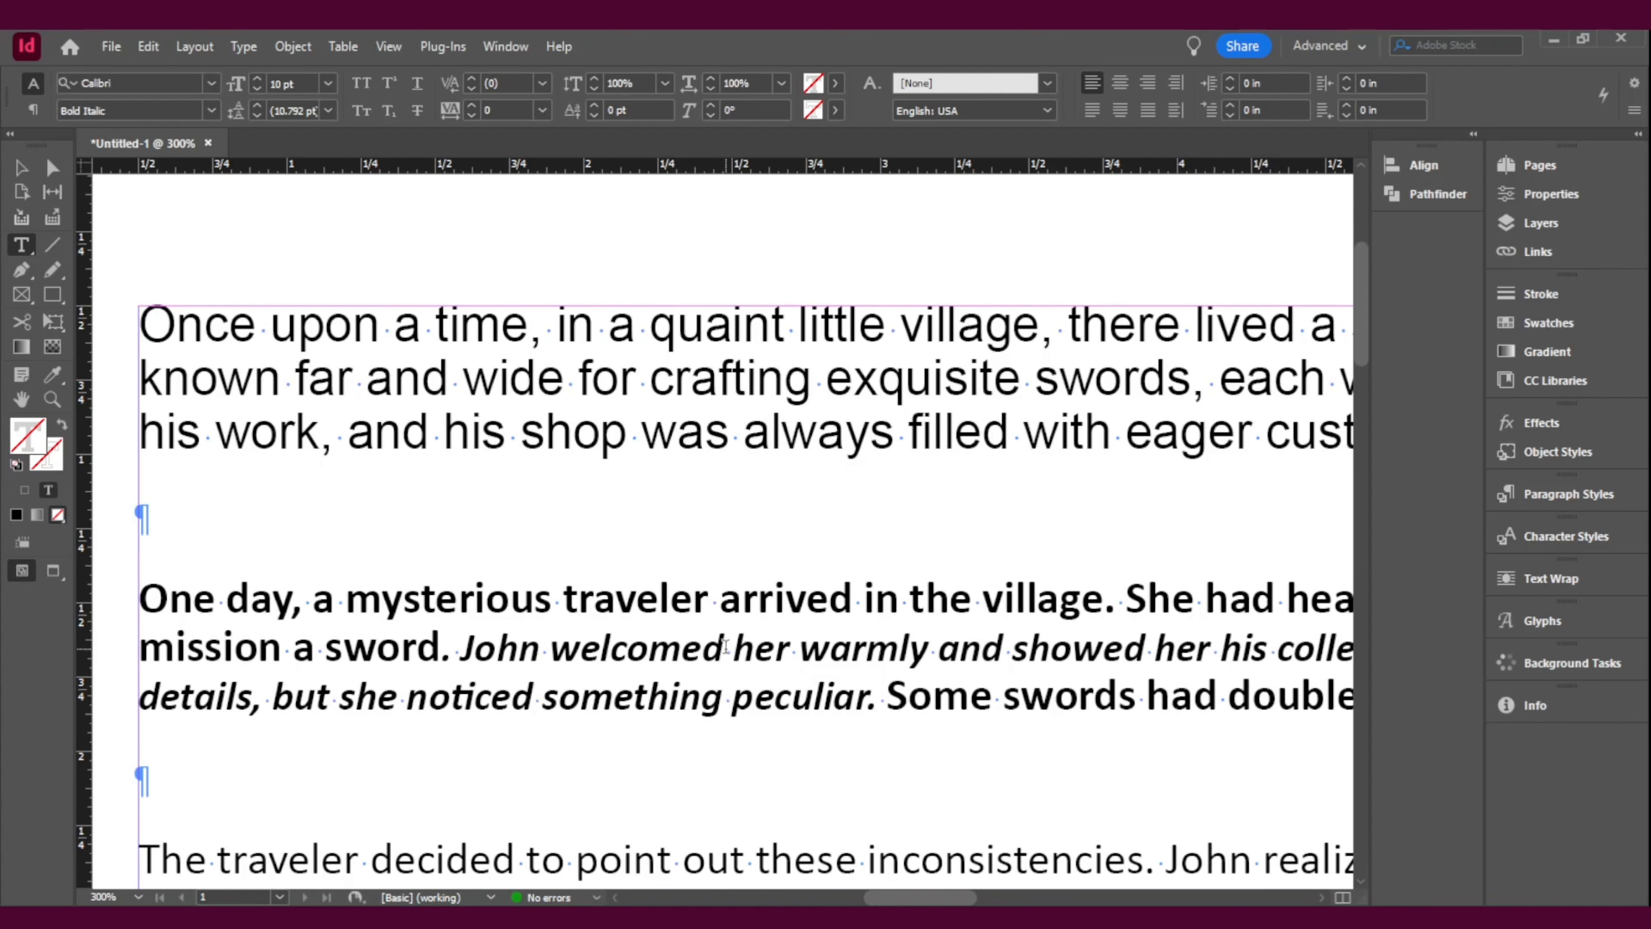
{"action": "scroll", "coordinate": [725, 646], "scroll_direction": "down", "scroll_amount": 4}
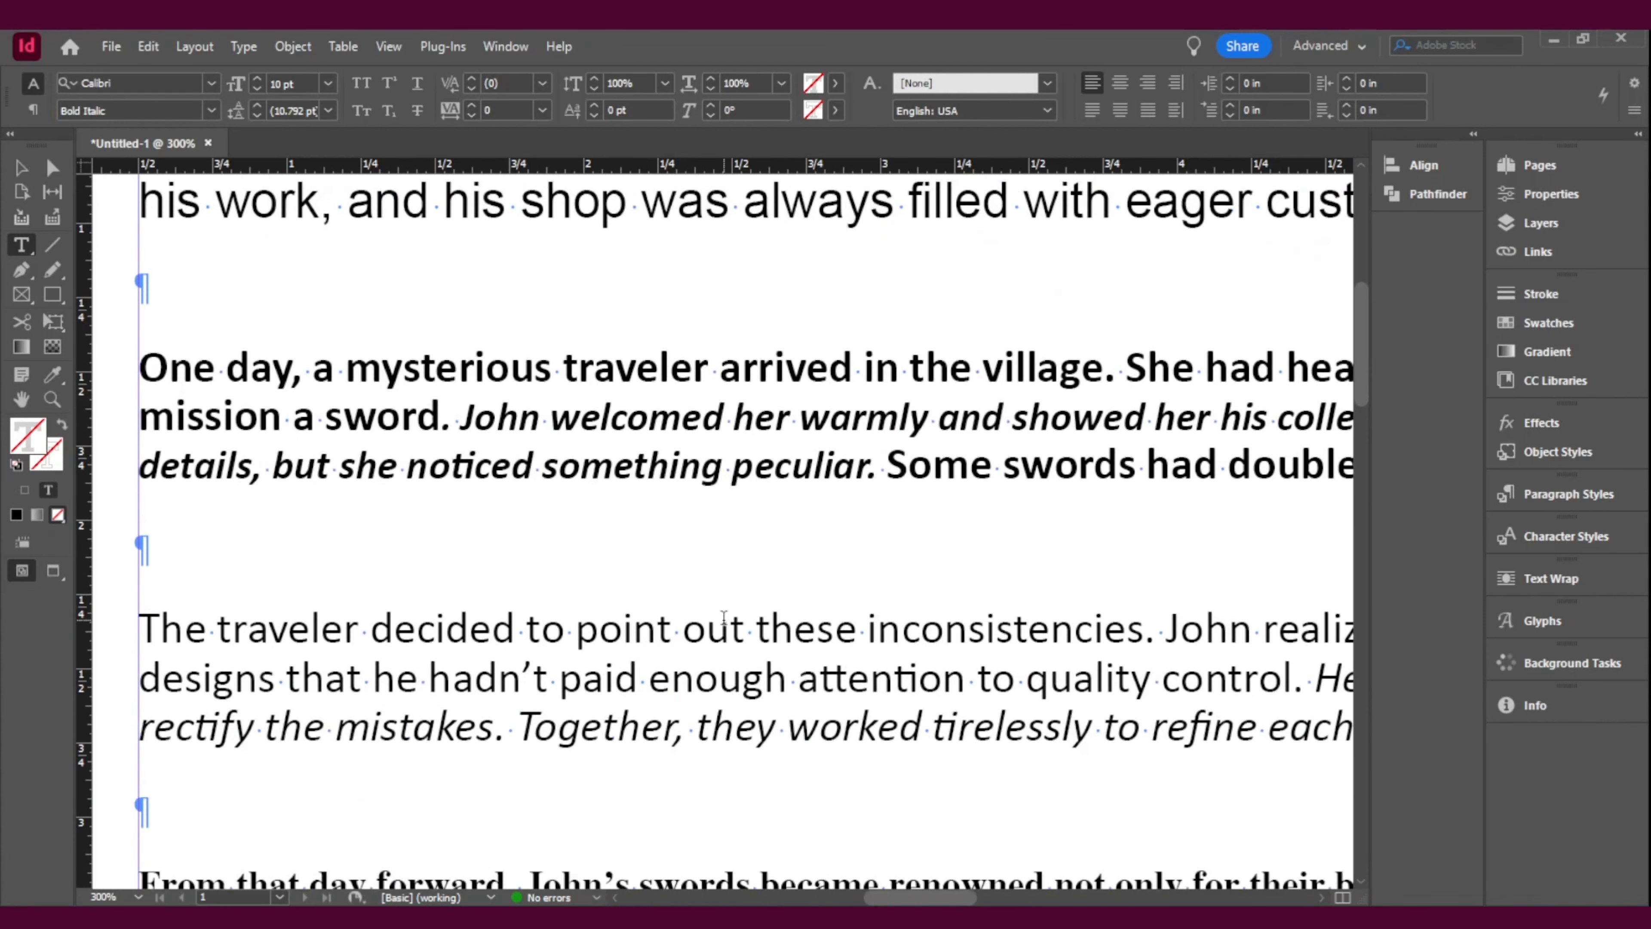
{"action": "scroll", "coordinate": [724, 616], "scroll_direction": "down", "scroll_amount": 4}
{"action": "left_click", "coordinate": [612, 676]}
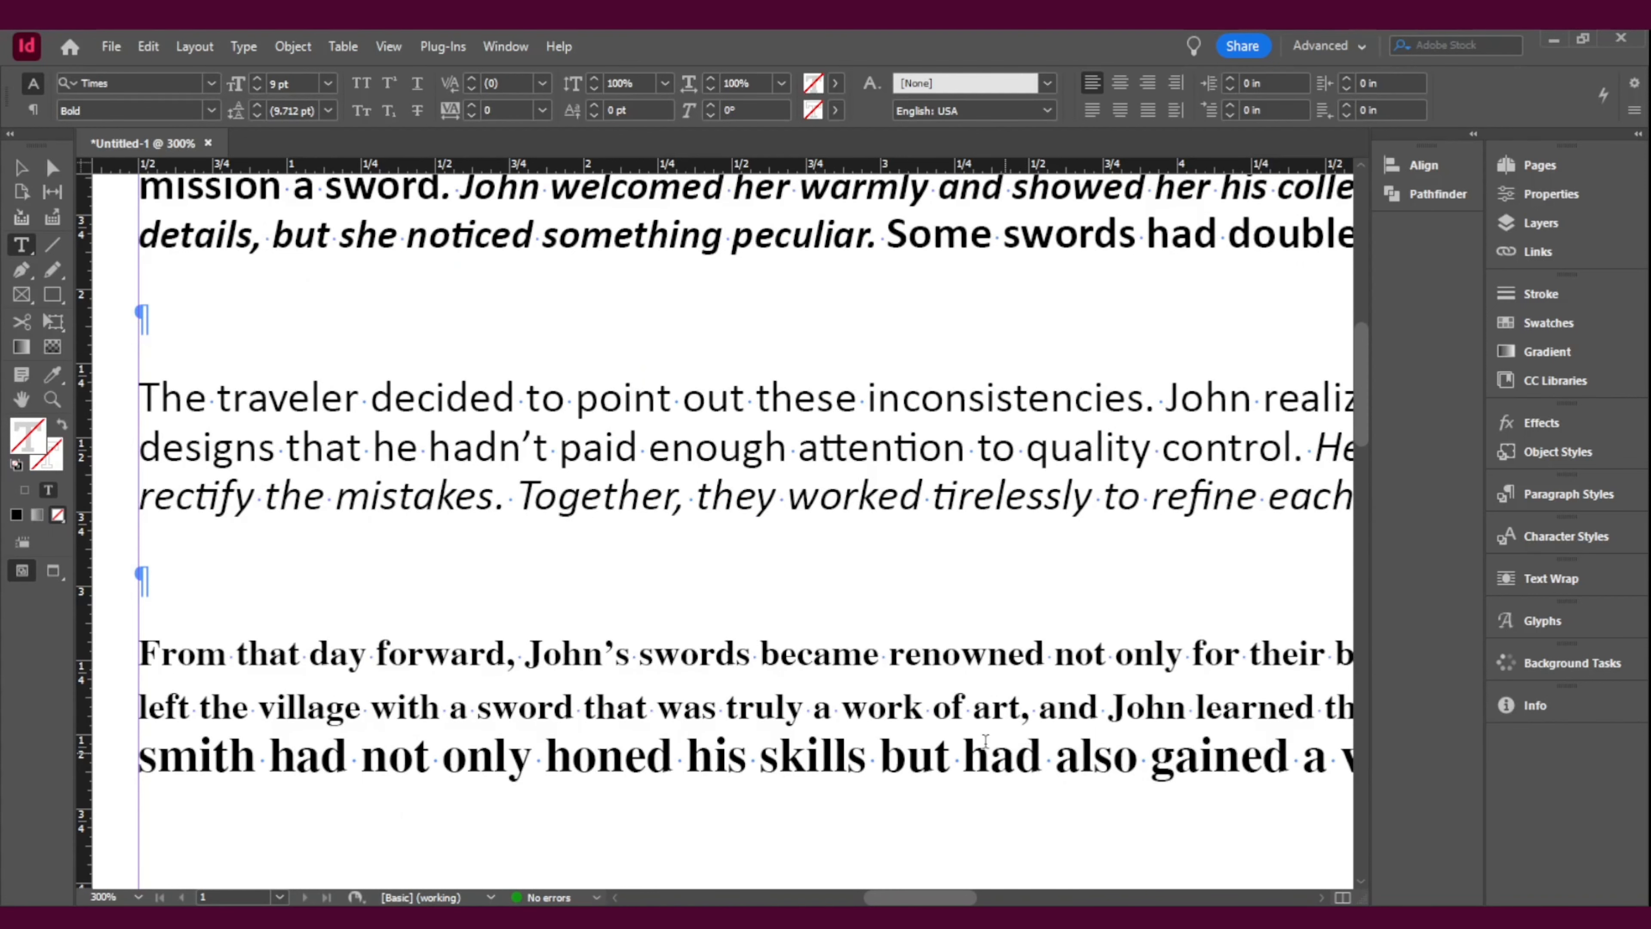
{"action": "scroll", "coordinate": [985, 740], "scroll_direction": "up", "scroll_amount": 3}
{"action": "left_click", "coordinate": [846, 386]}
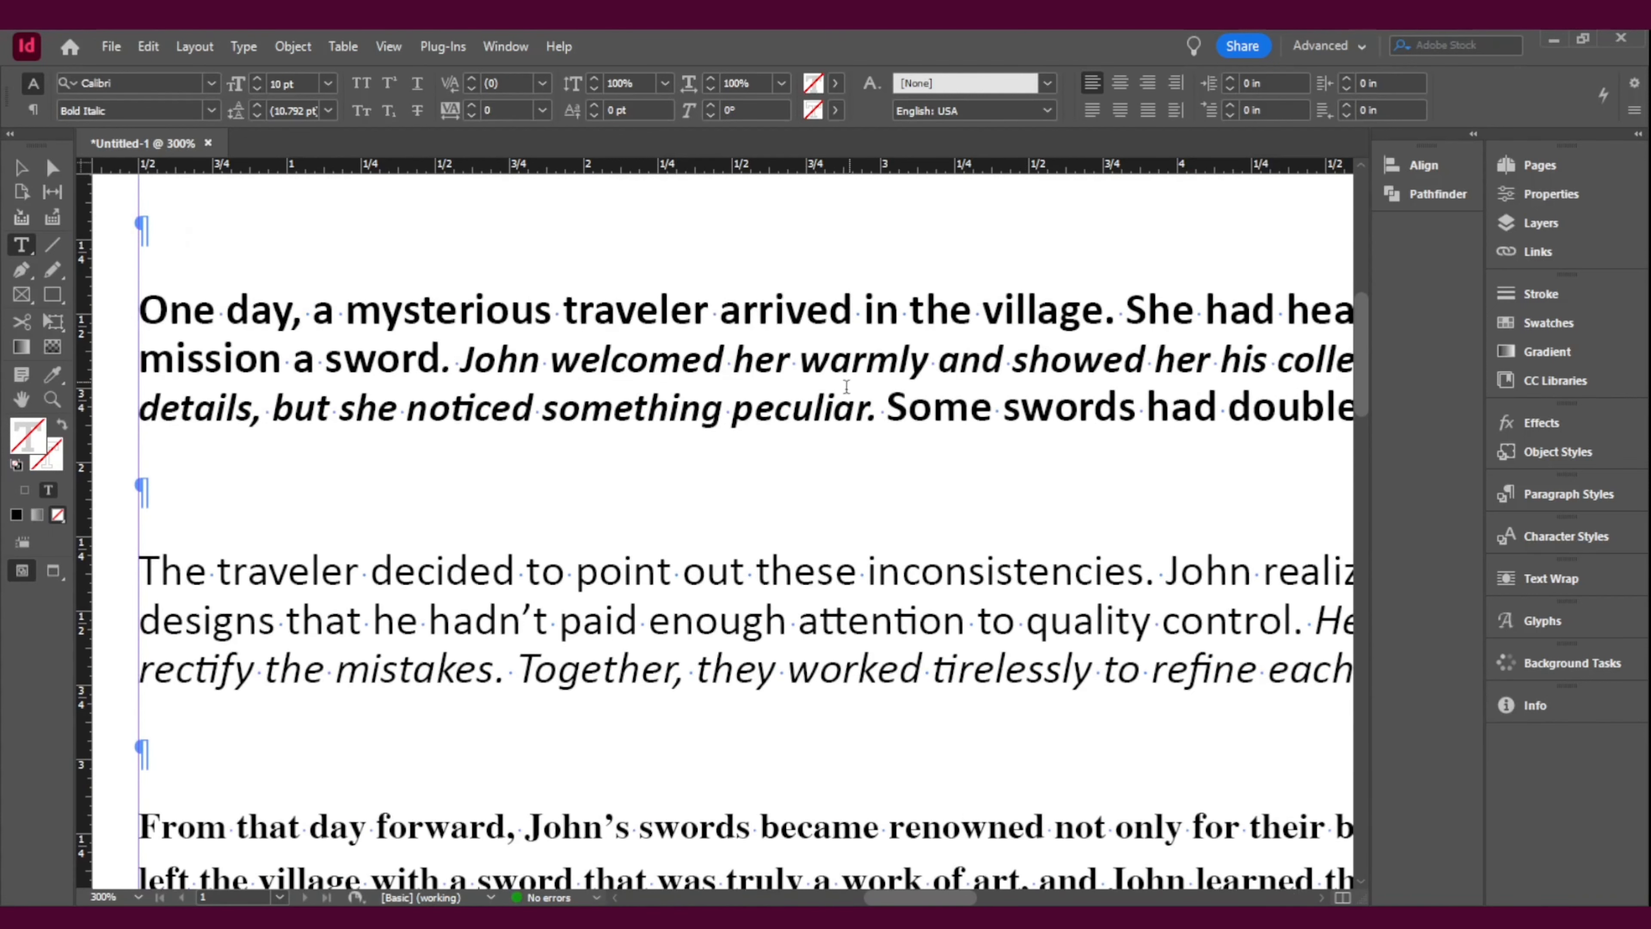
{"action": "scroll", "coordinate": [904, 730], "scroll_direction": "up", "scroll_amount": 5}
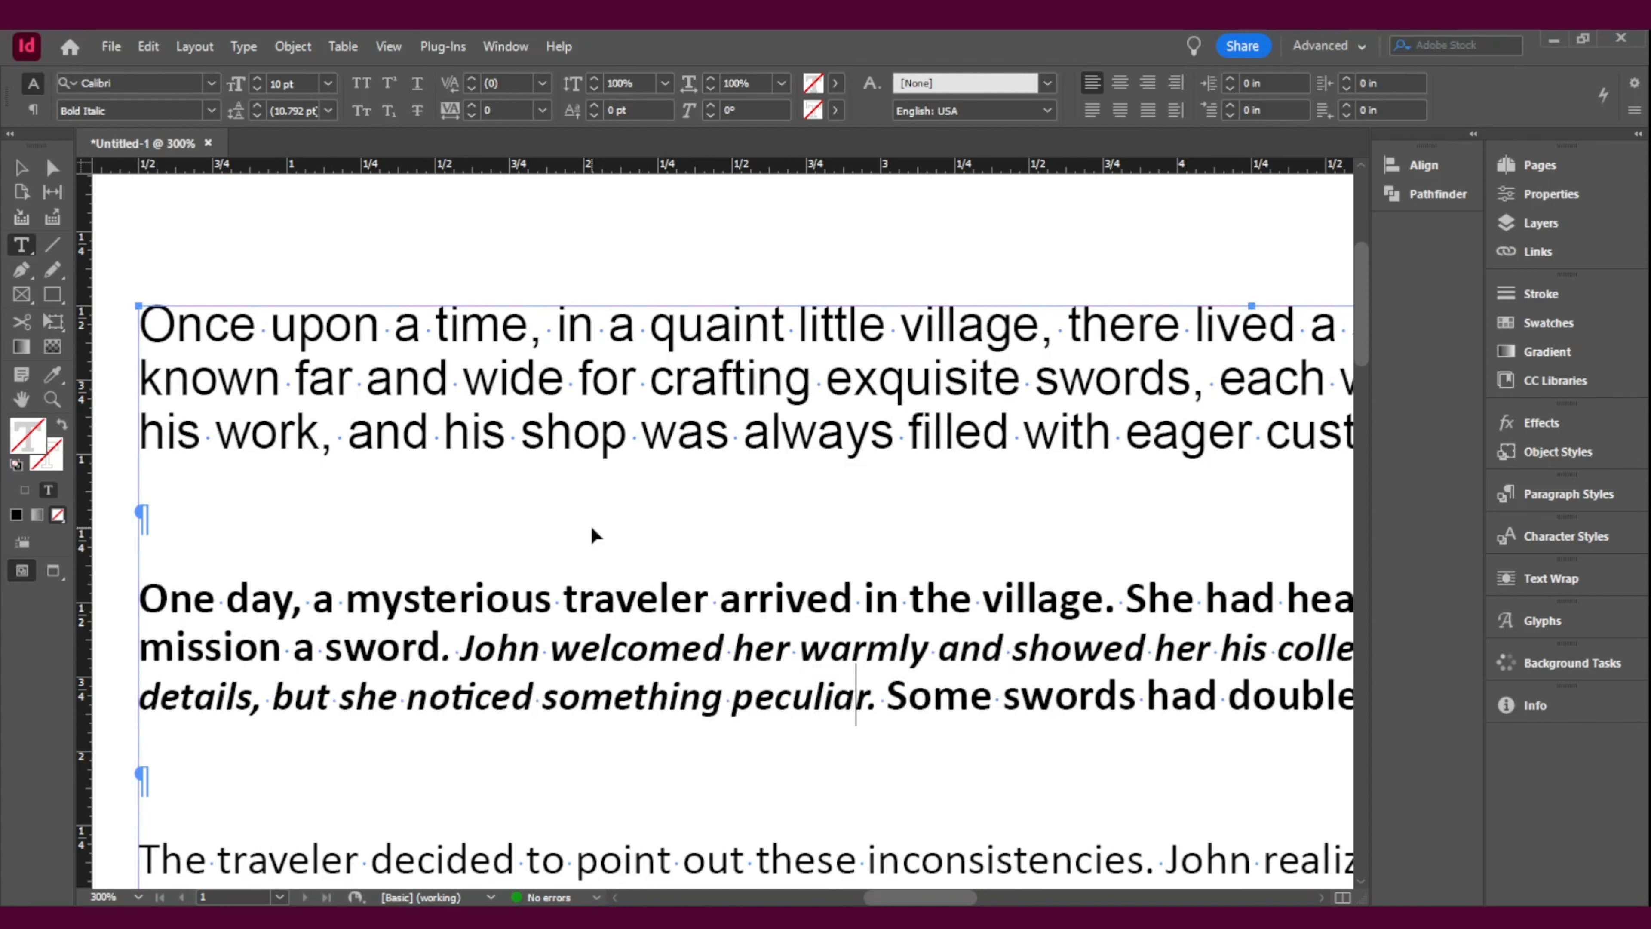
Step: Reopen Find/Change and clear the spaces from both the search text and the replacement text
{"action": "key", "text": "ctrl+f"}
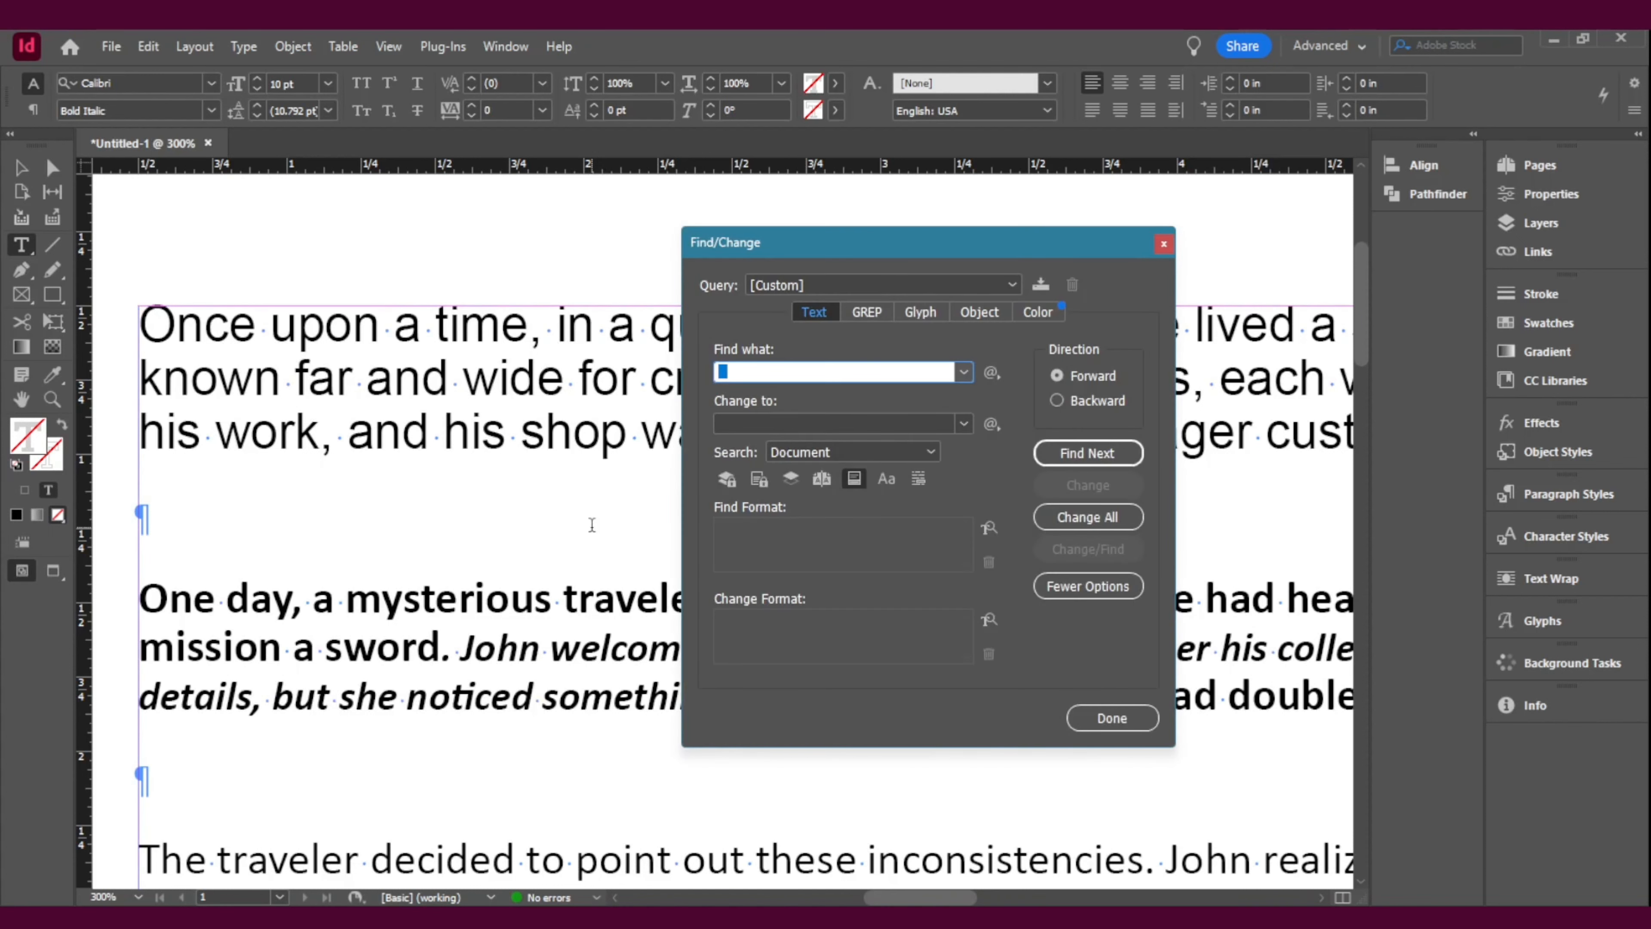
{"action": "left_click", "coordinate": [144, 52]}
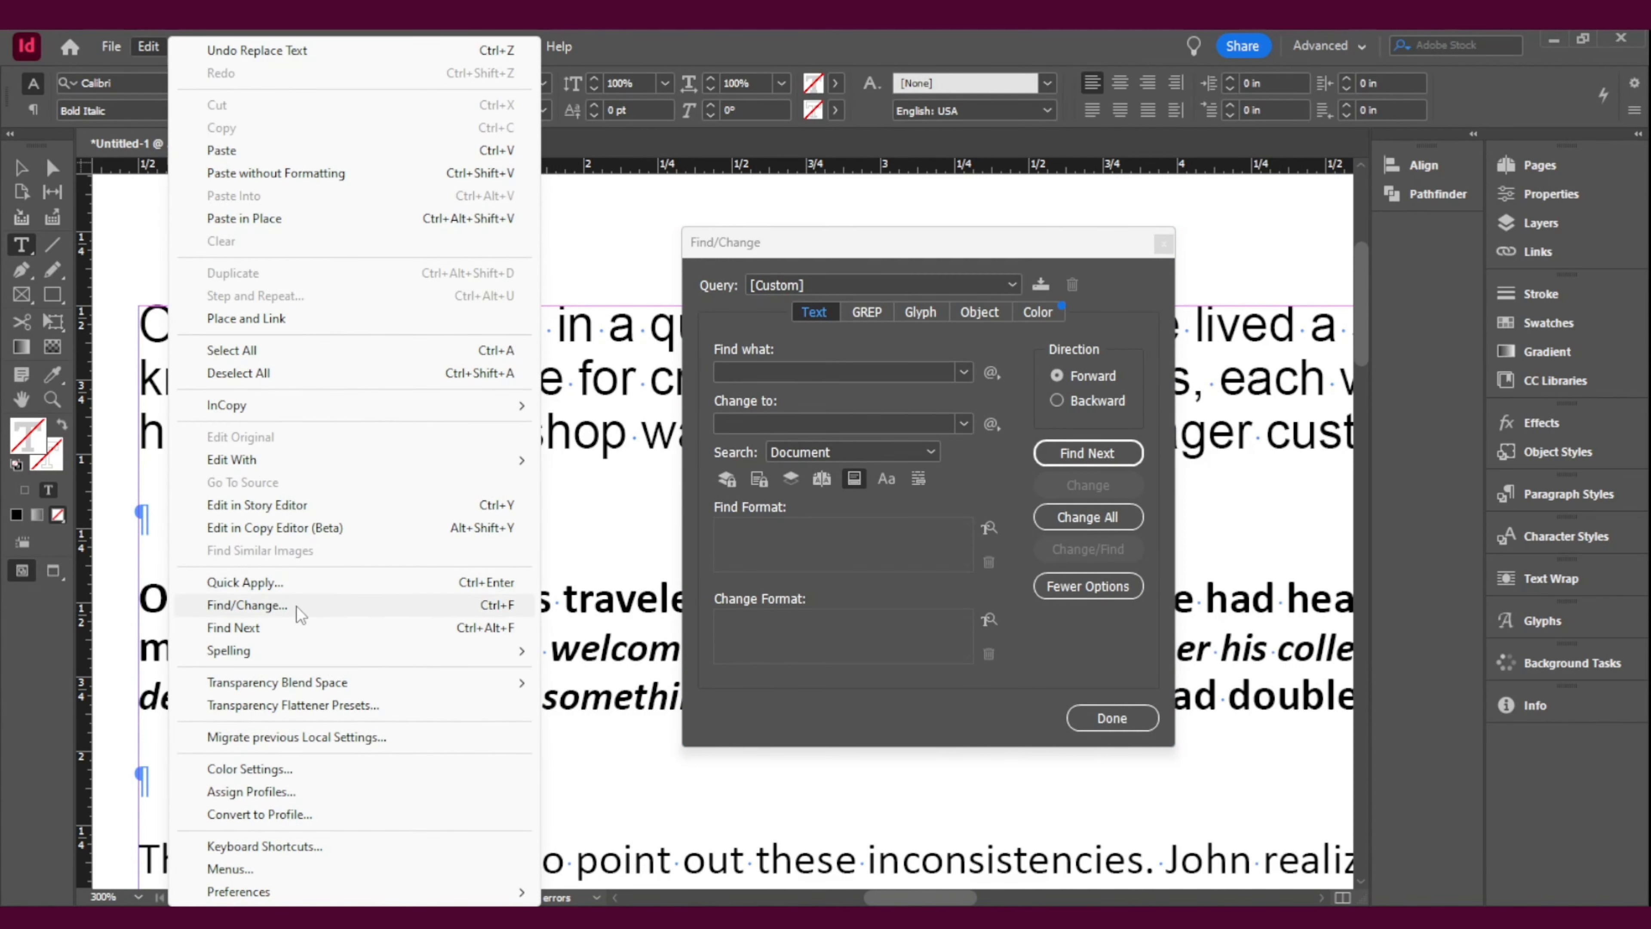
{"action": "left_click", "coordinate": [931, 242]}
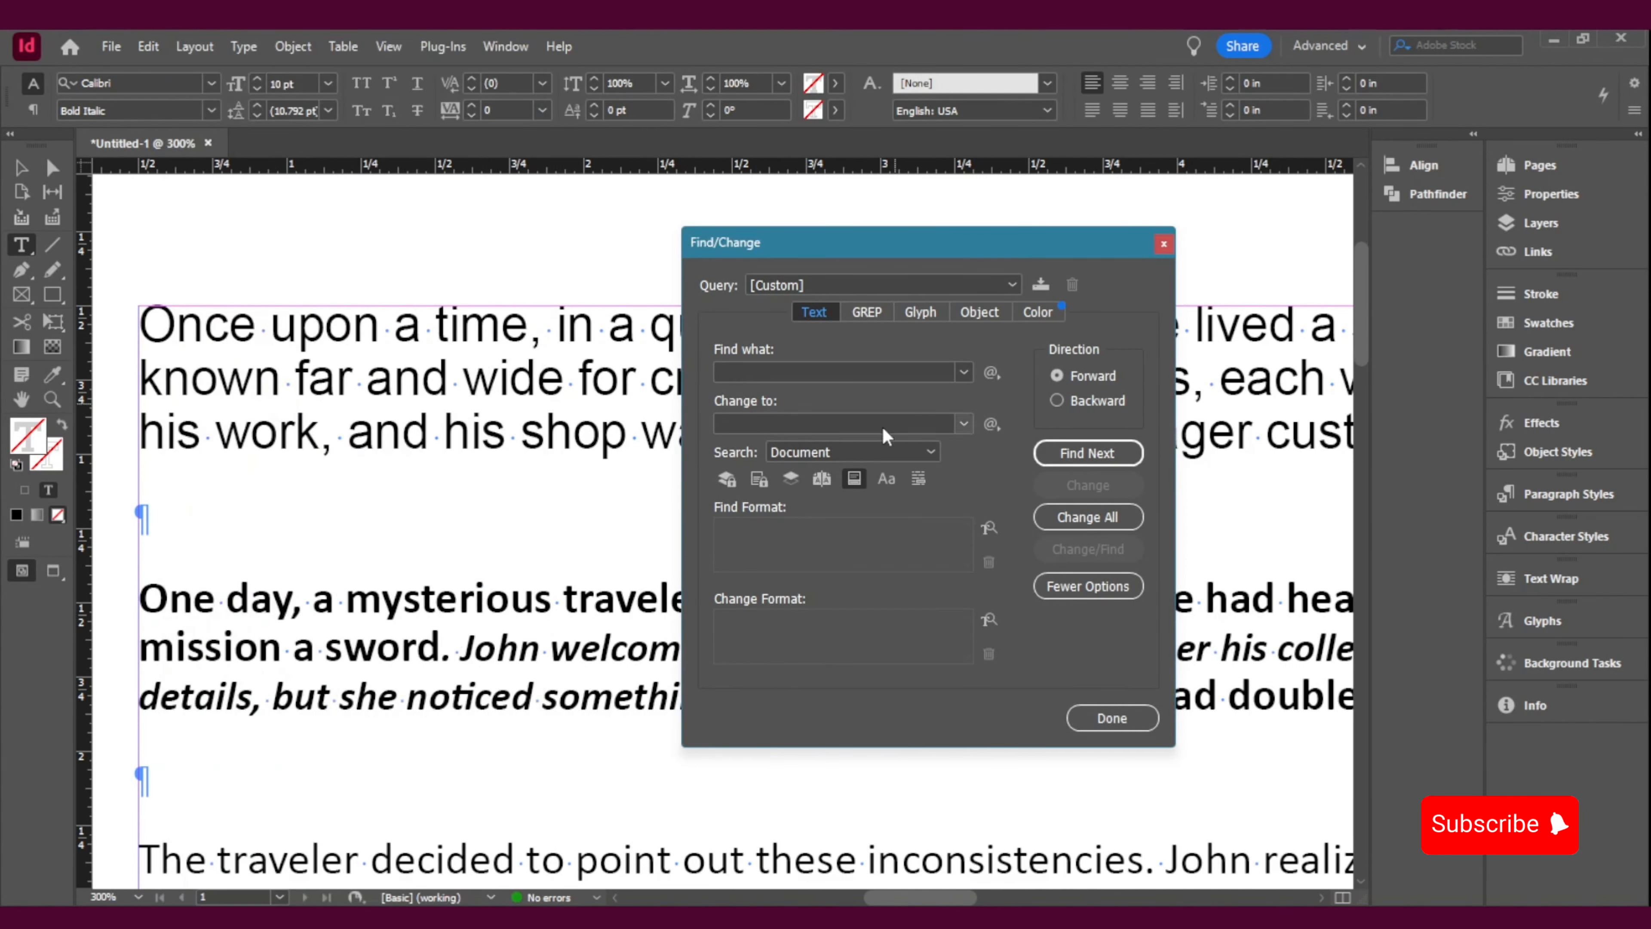
{"action": "left_click", "coordinate": [794, 367]}
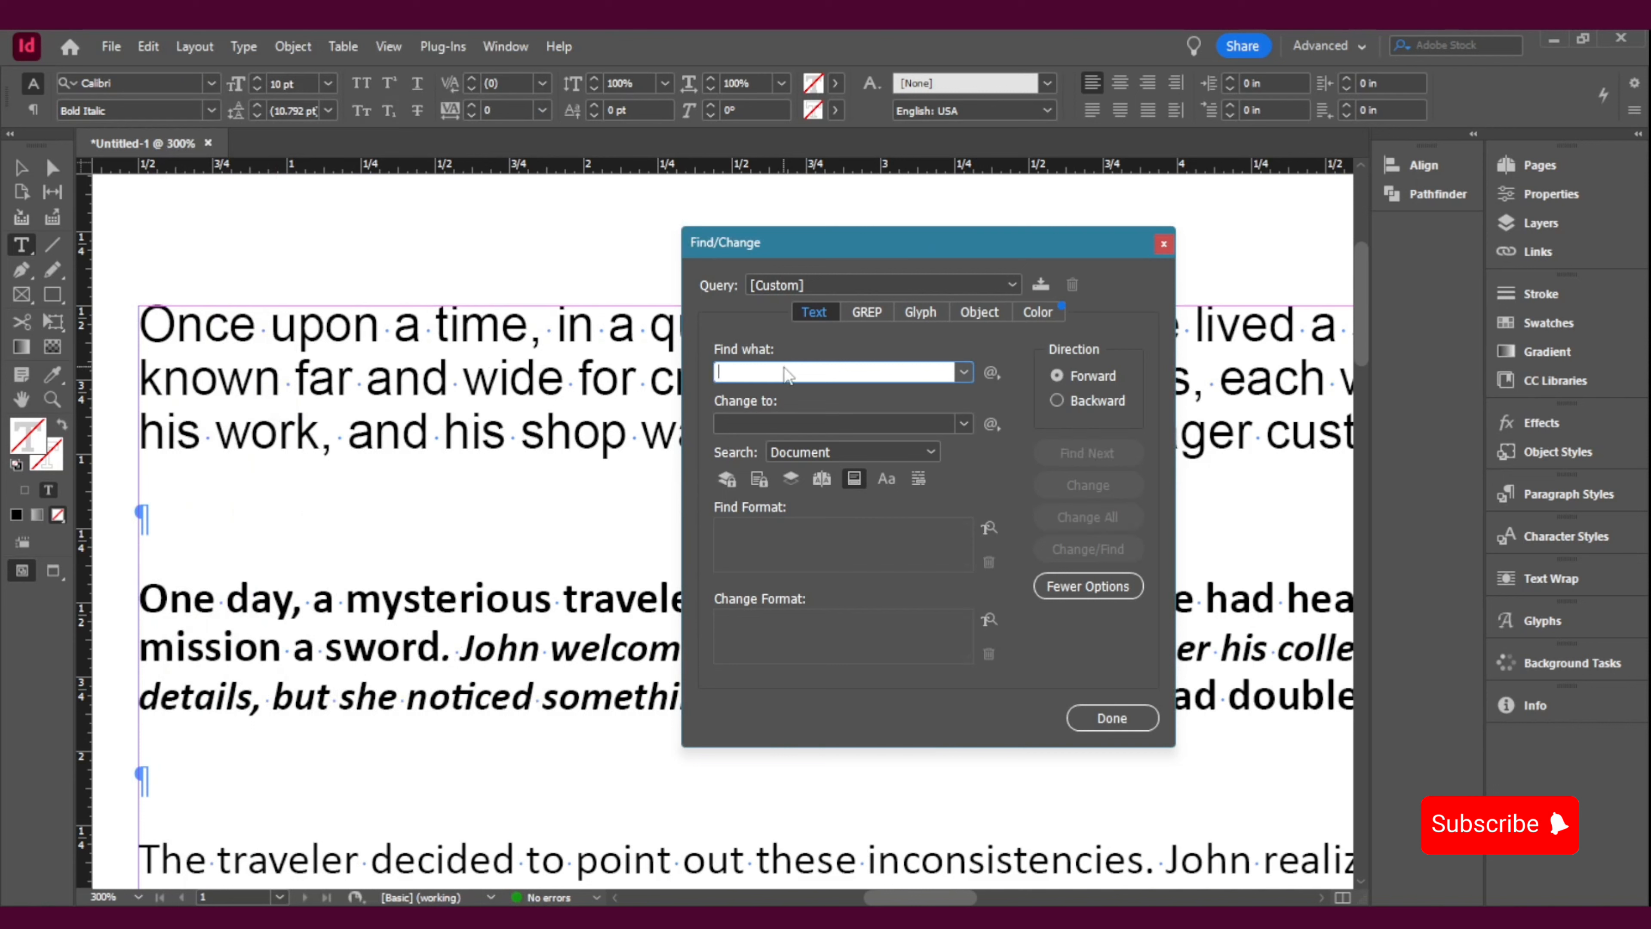
{"action": "left_click", "coordinate": [807, 420]}
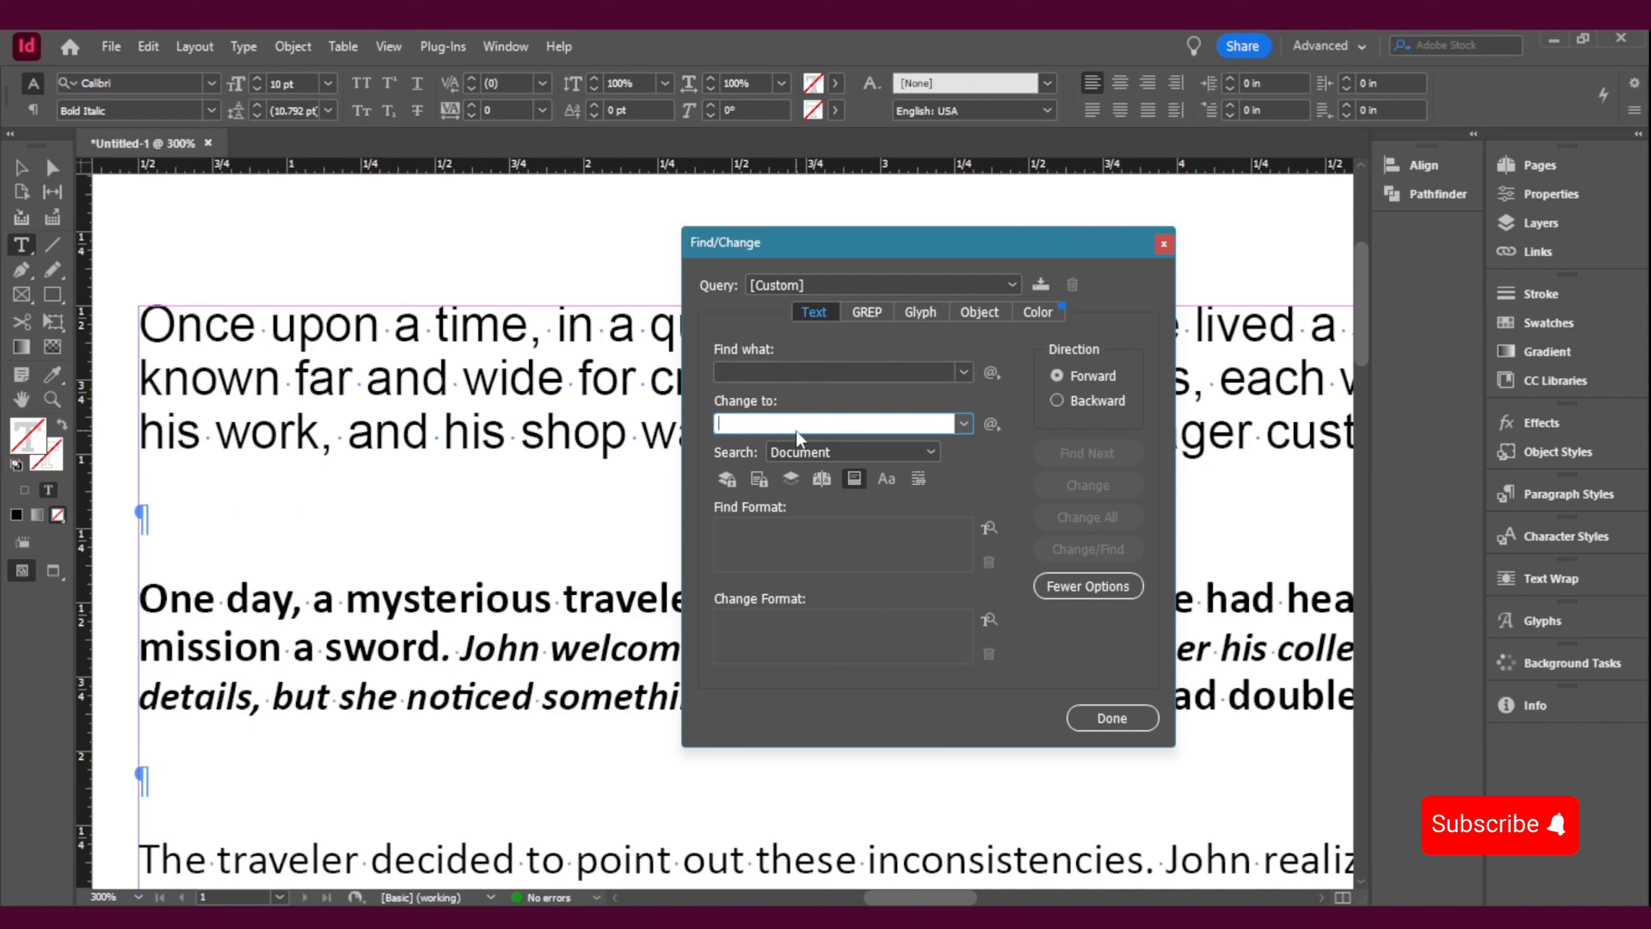
Step: Set the Find Format to the Calibri font family with the Regular style
{"action": "left_click", "coordinate": [802, 534]}
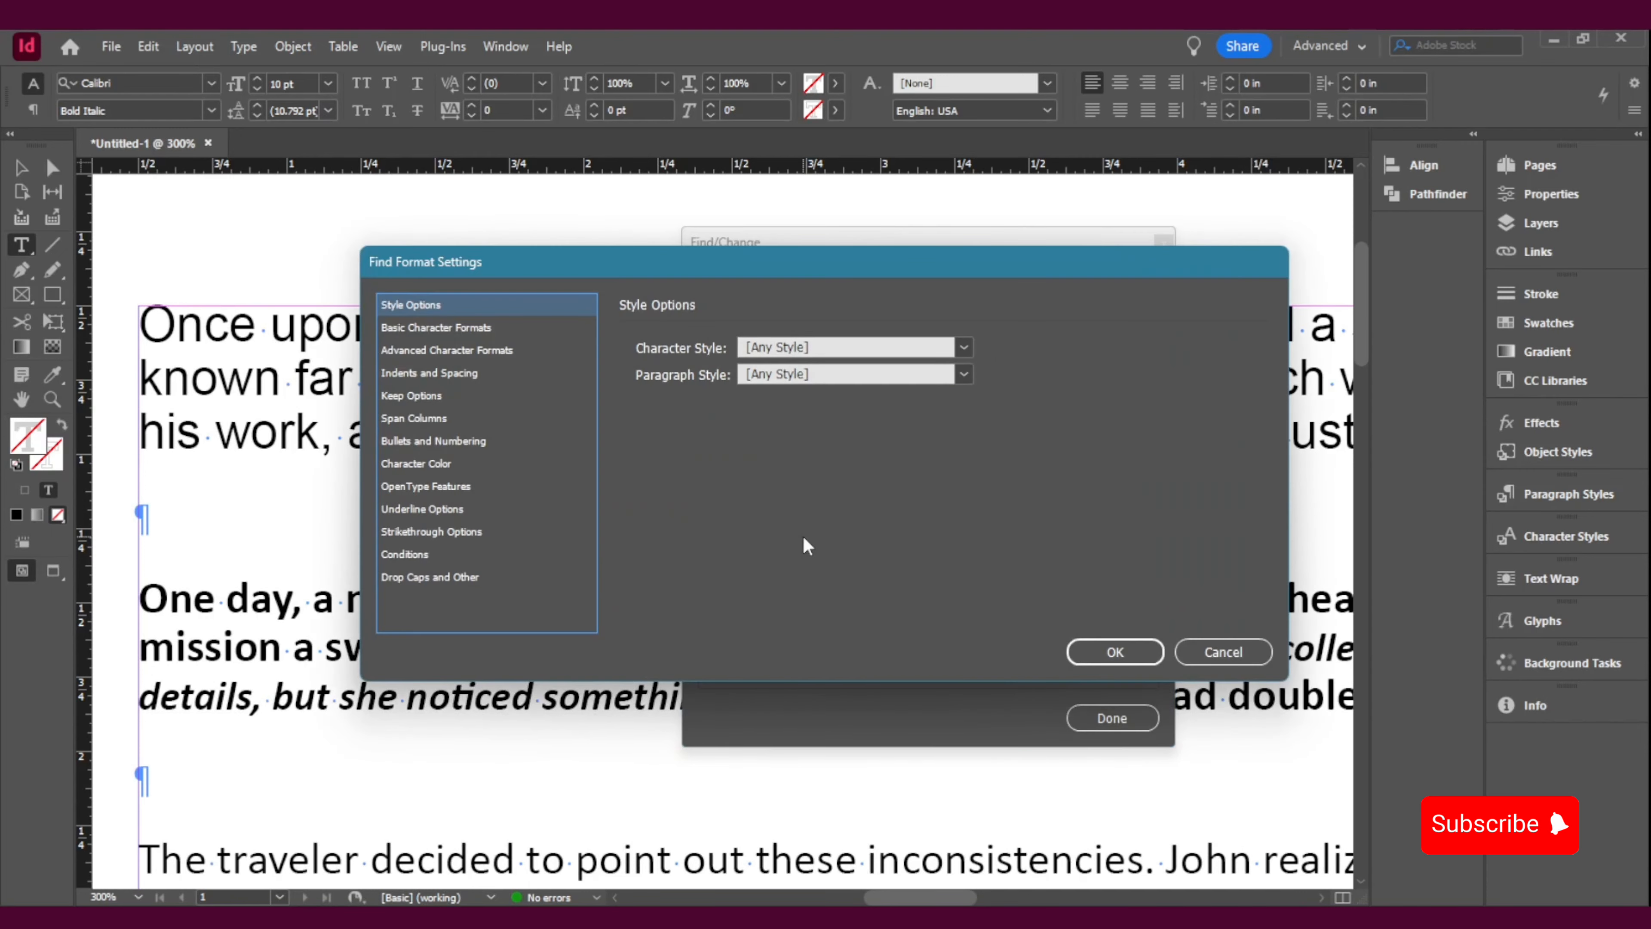
{"action": "left_click", "coordinate": [1222, 652]}
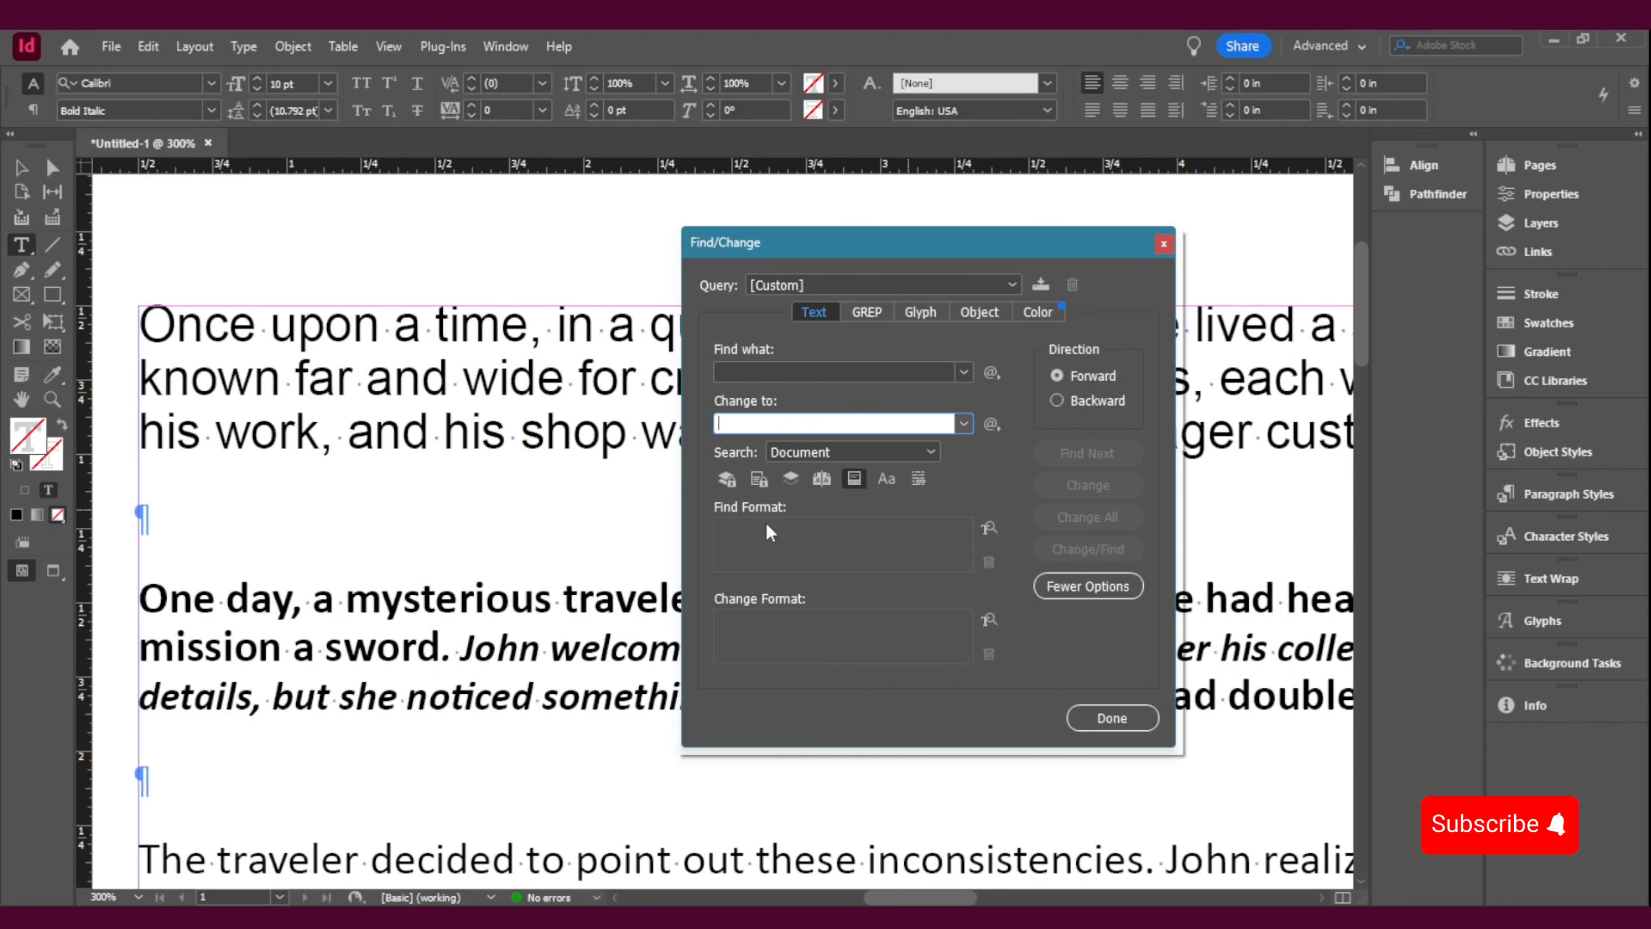
{"action": "left_click", "coordinate": [989, 529]}
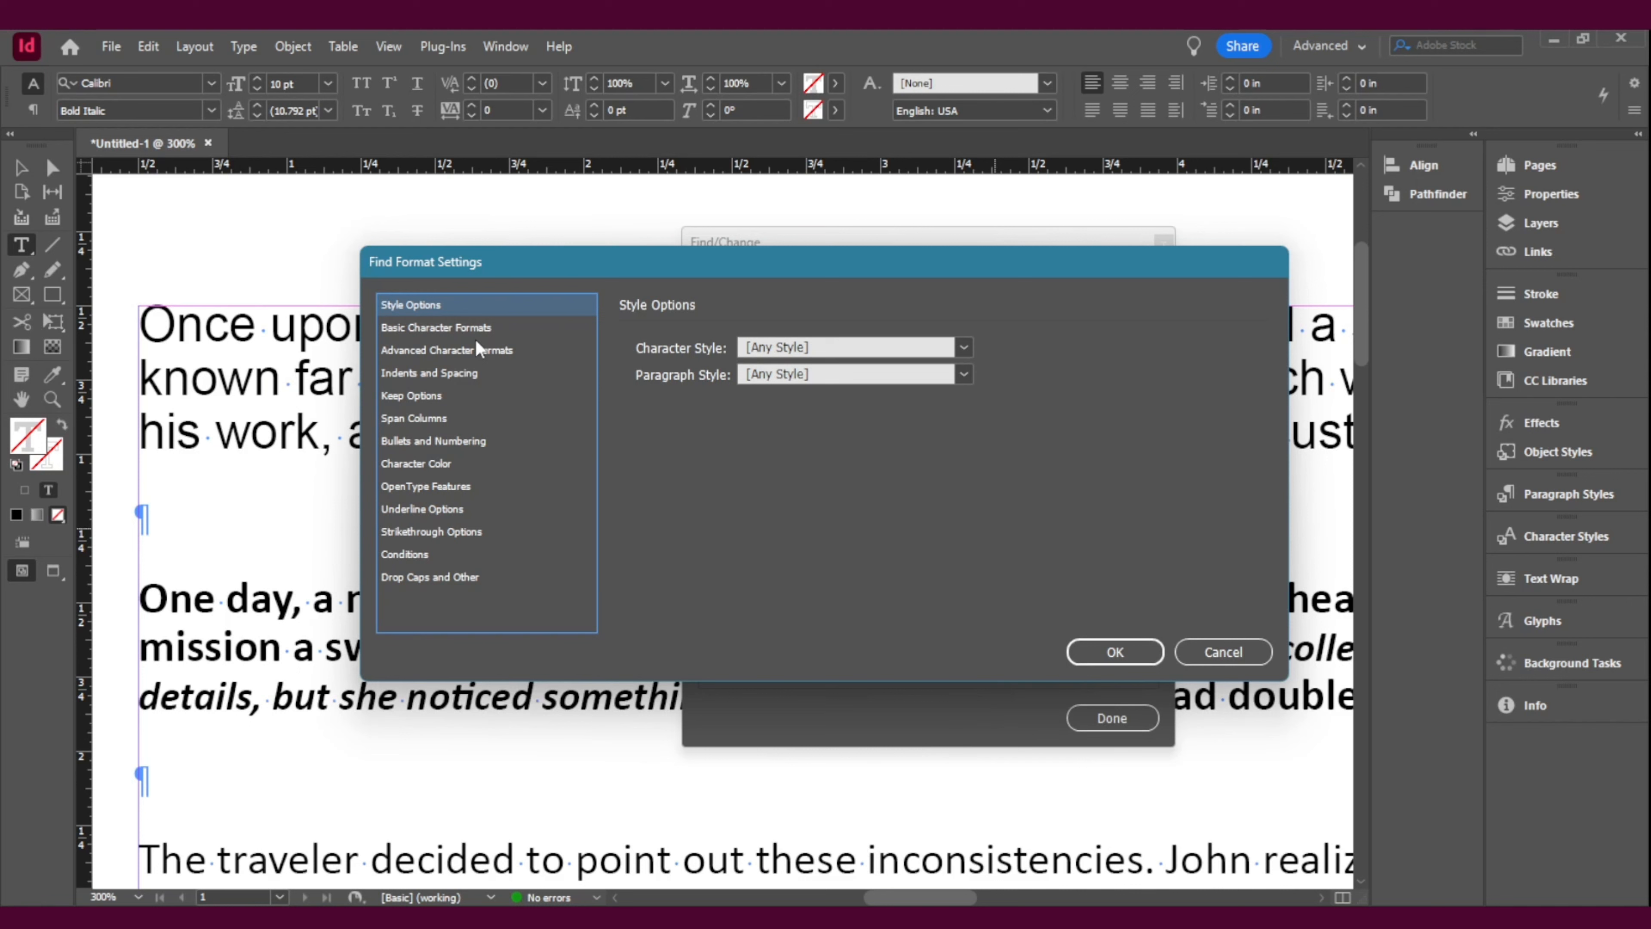
{"action": "left_click", "coordinate": [453, 329]}
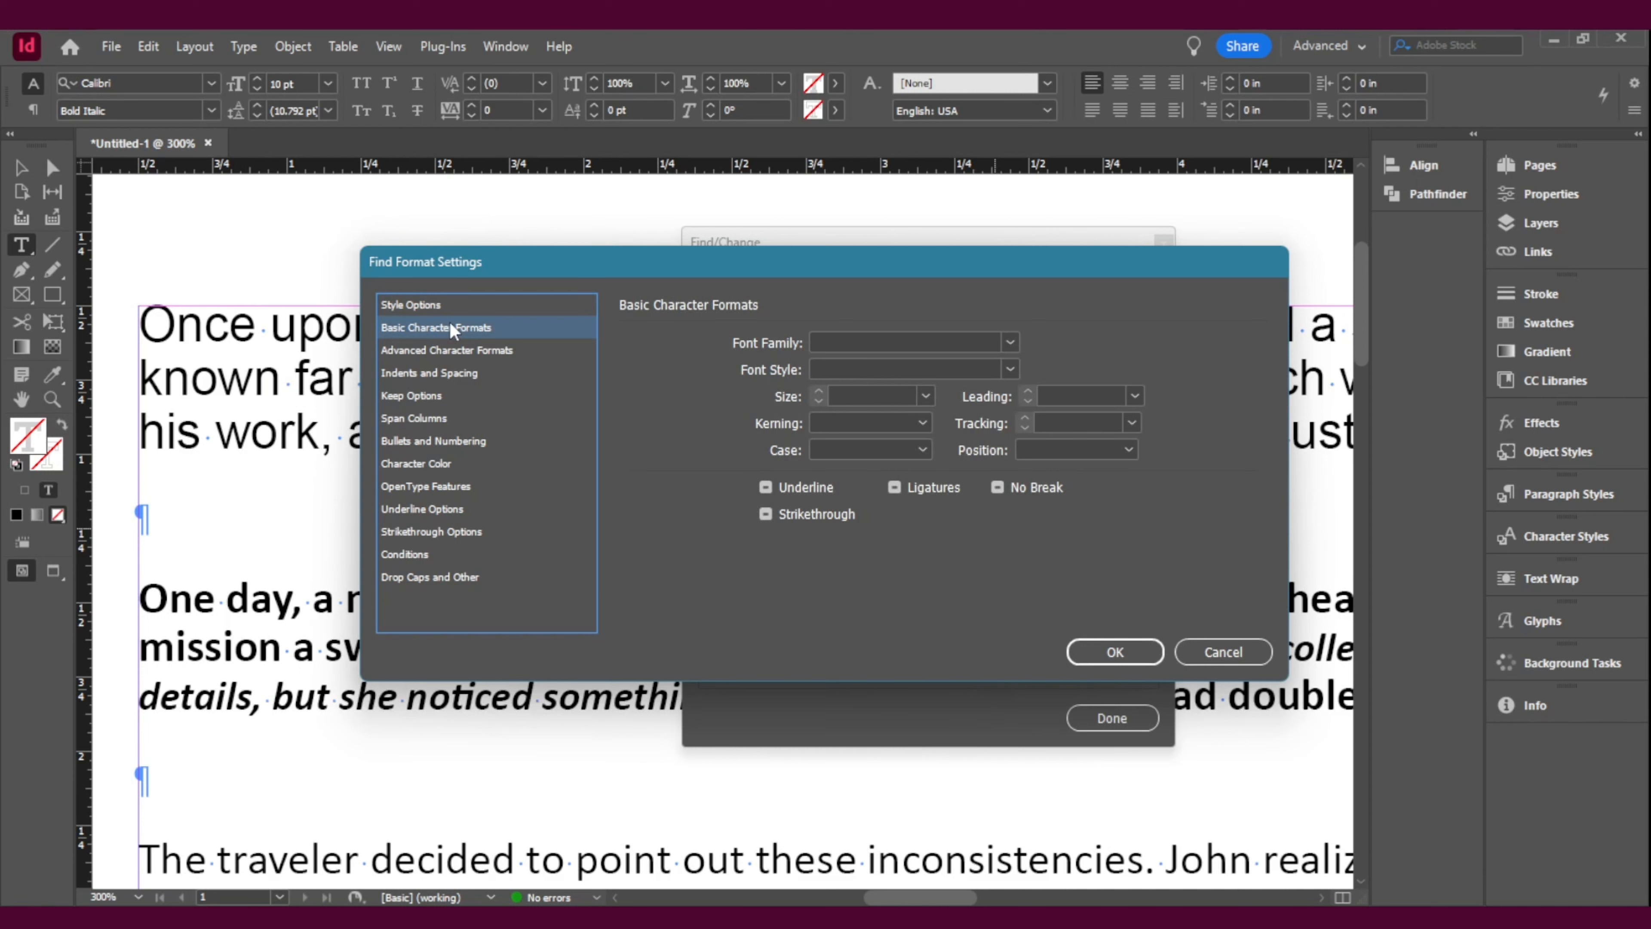
{"action": "left_click", "coordinate": [1009, 343]}
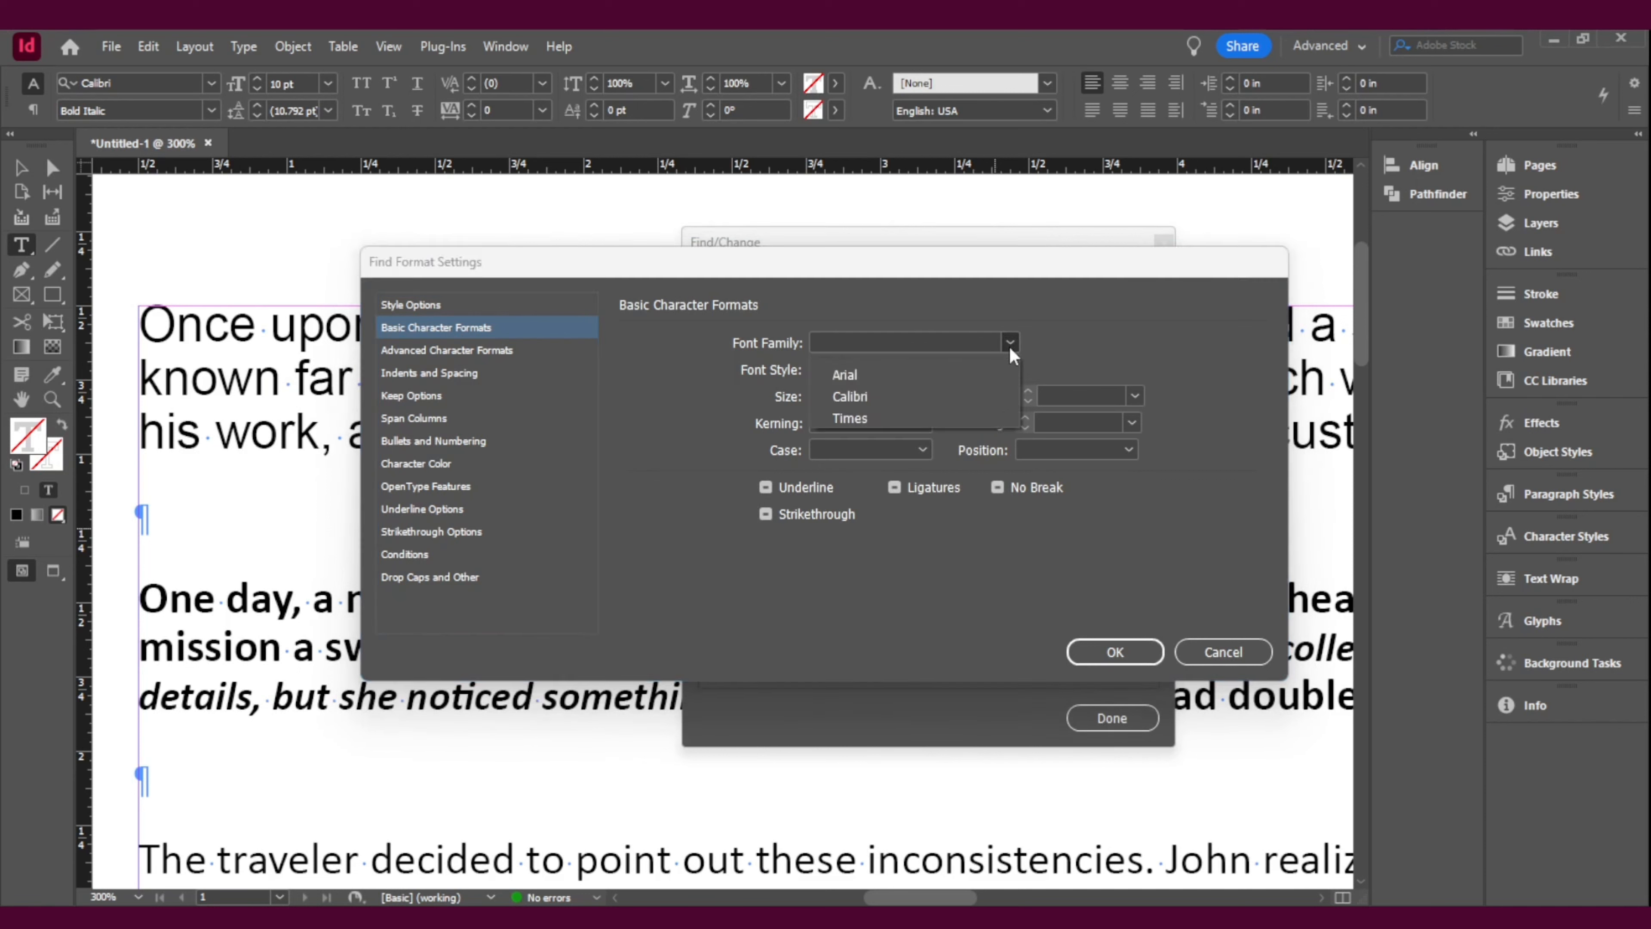
{"action": "left_click", "coordinate": [875, 397]}
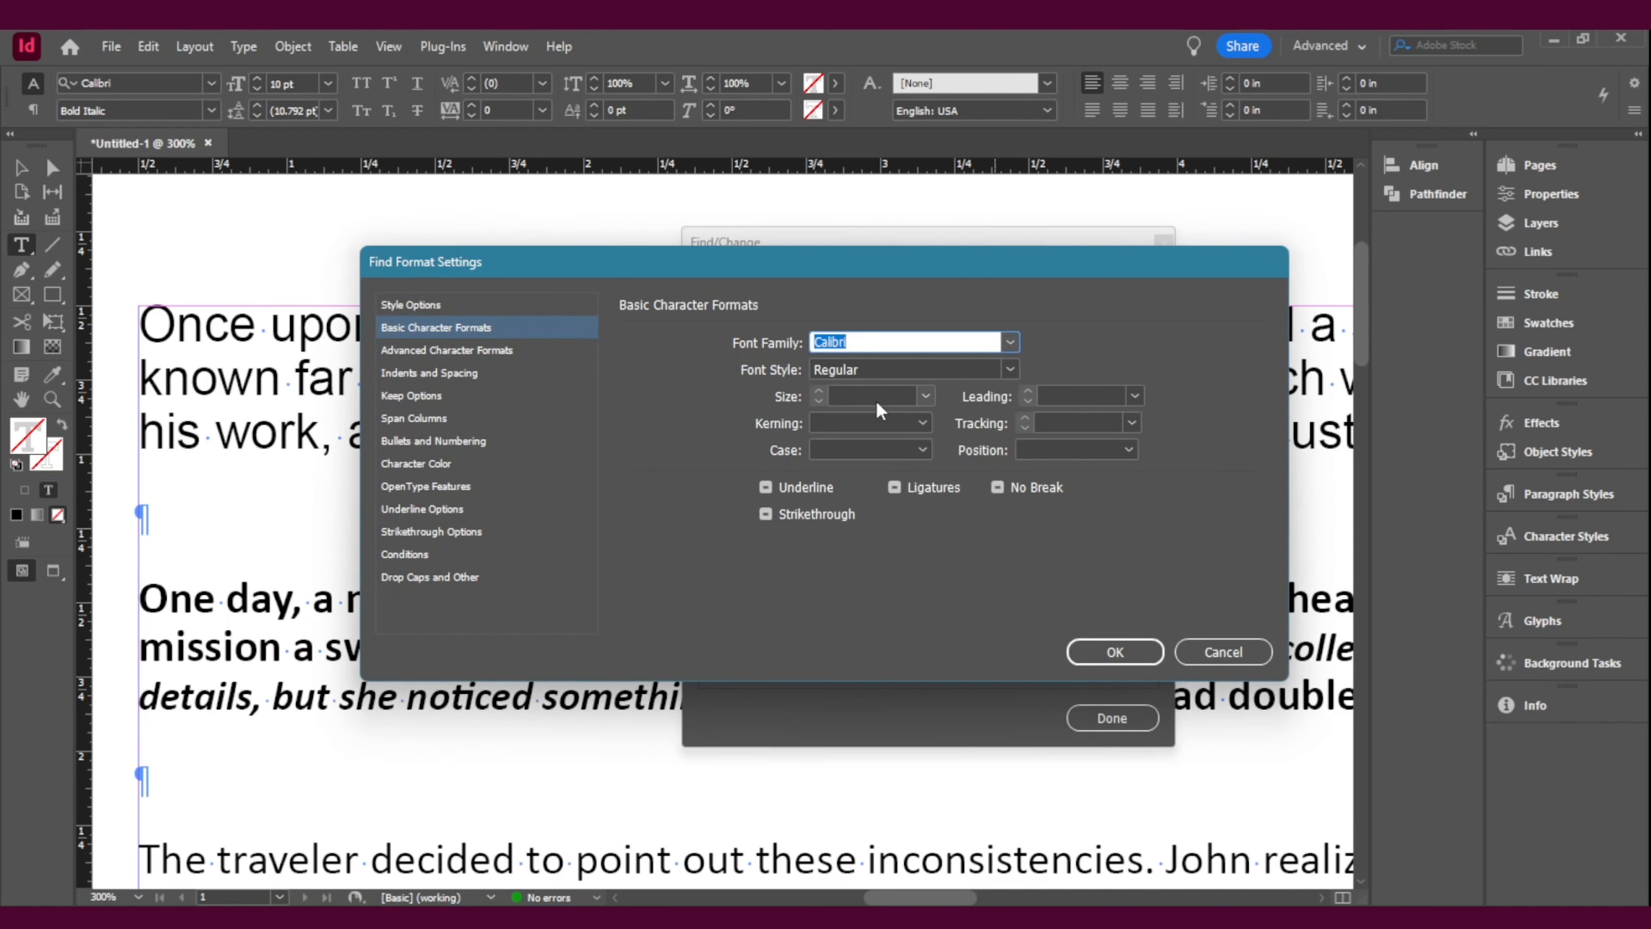
{"action": "left_click", "coordinate": [1010, 369]}
{"action": "left_click", "coordinate": [1010, 369]}
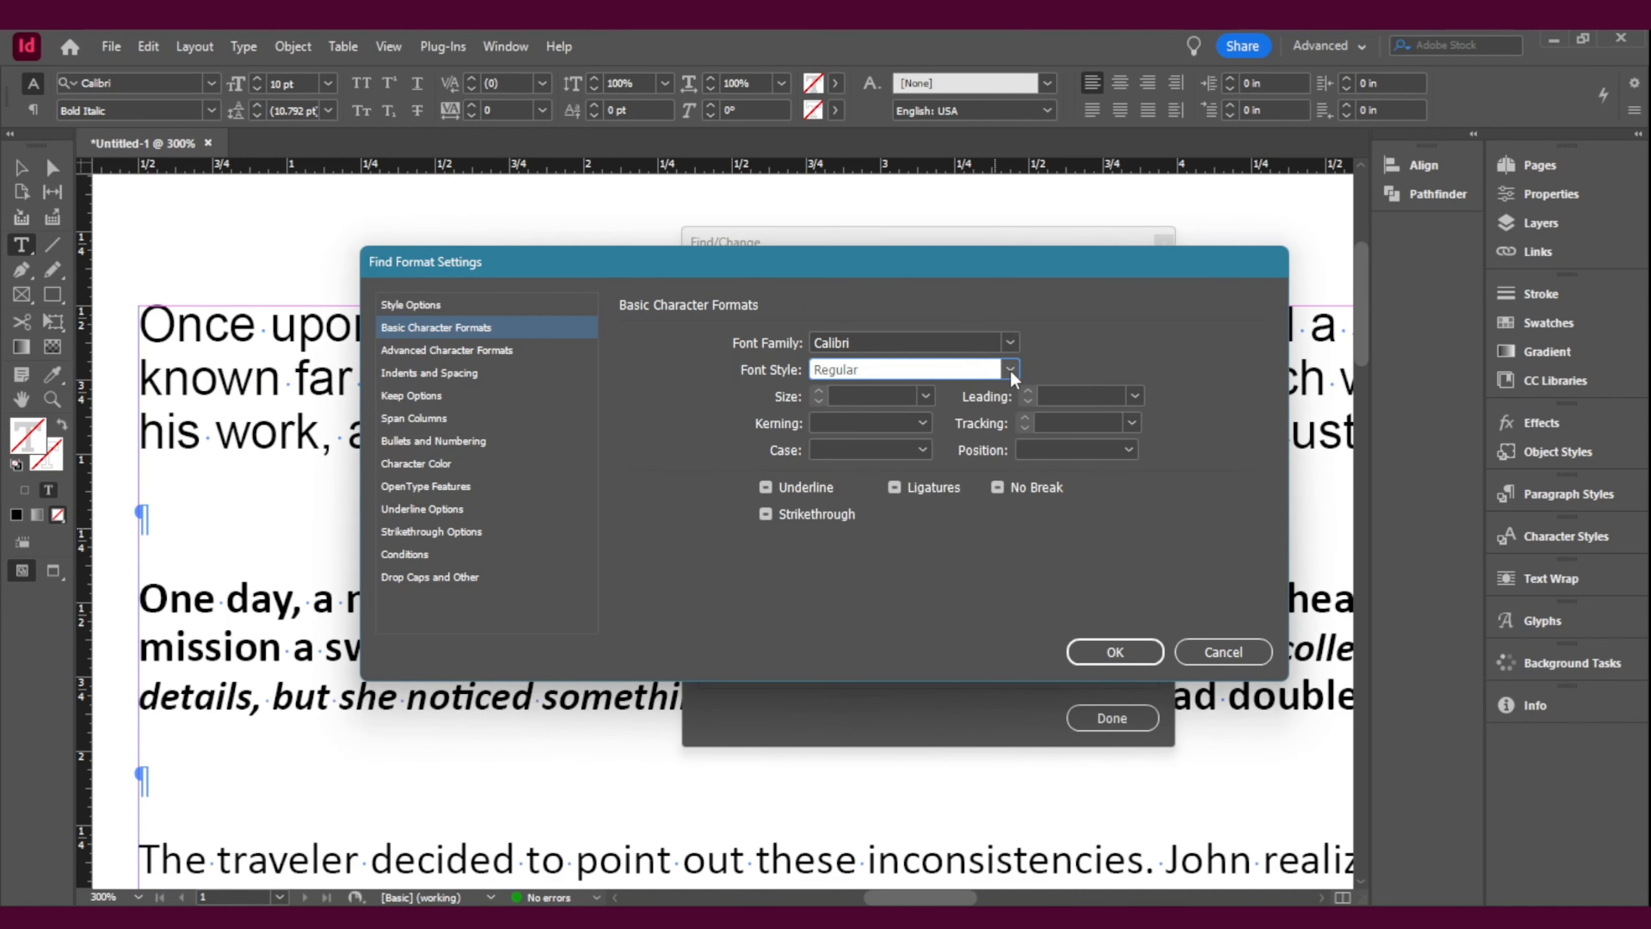
{"action": "left_click", "coordinate": [1011, 373]}
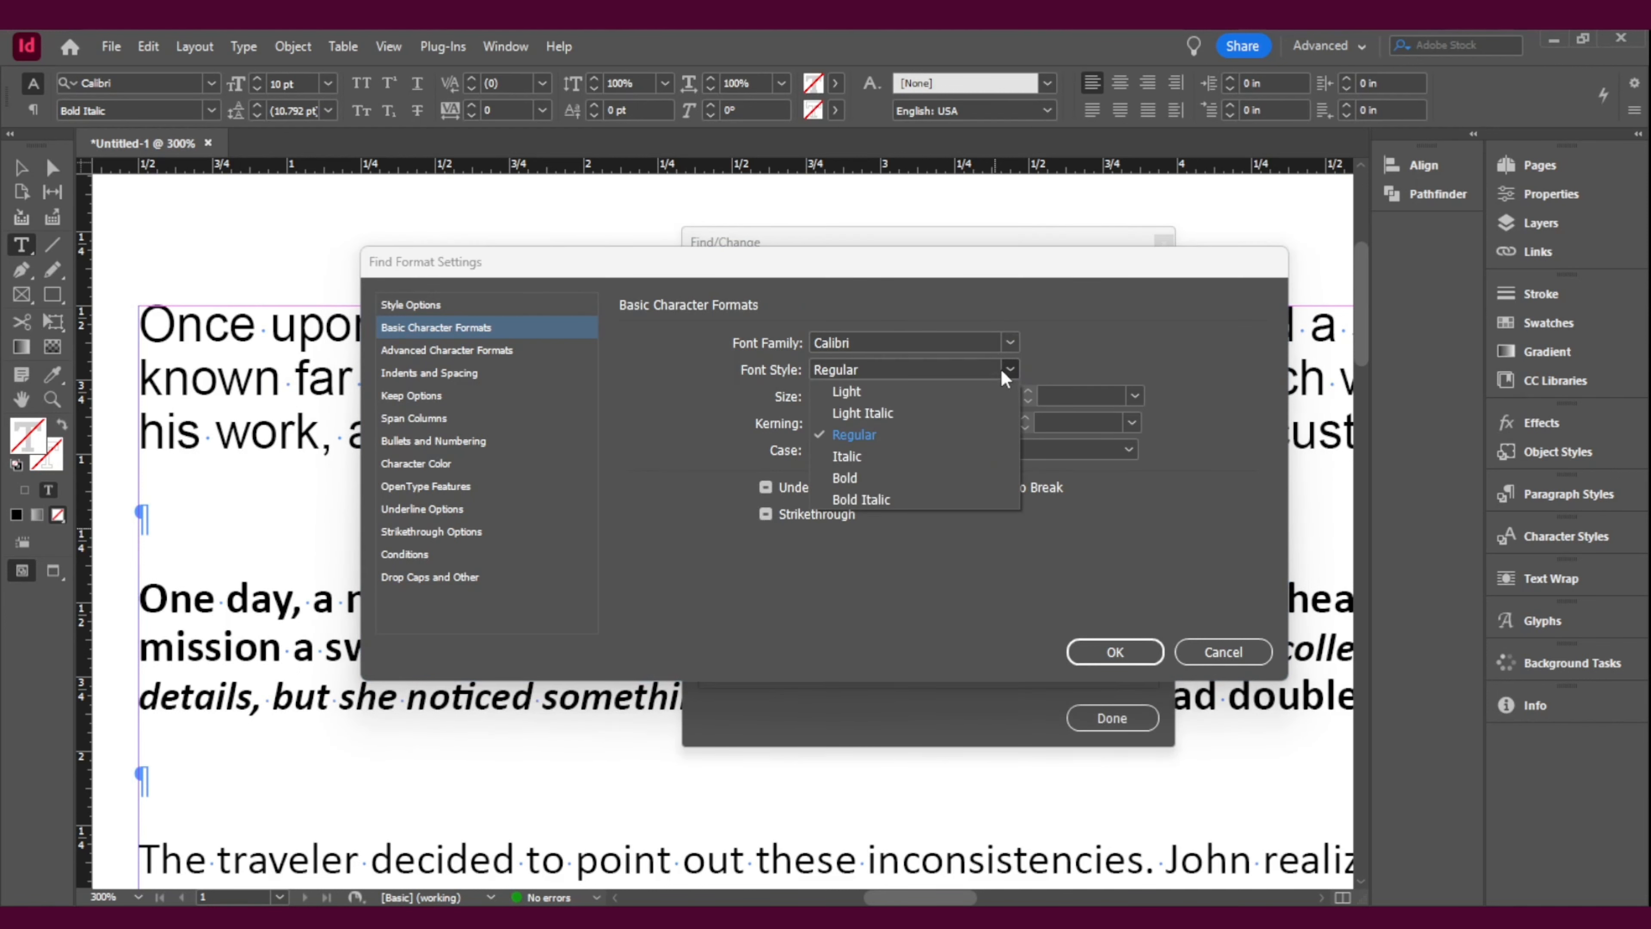
{"action": "left_click", "coordinate": [1001, 369]}
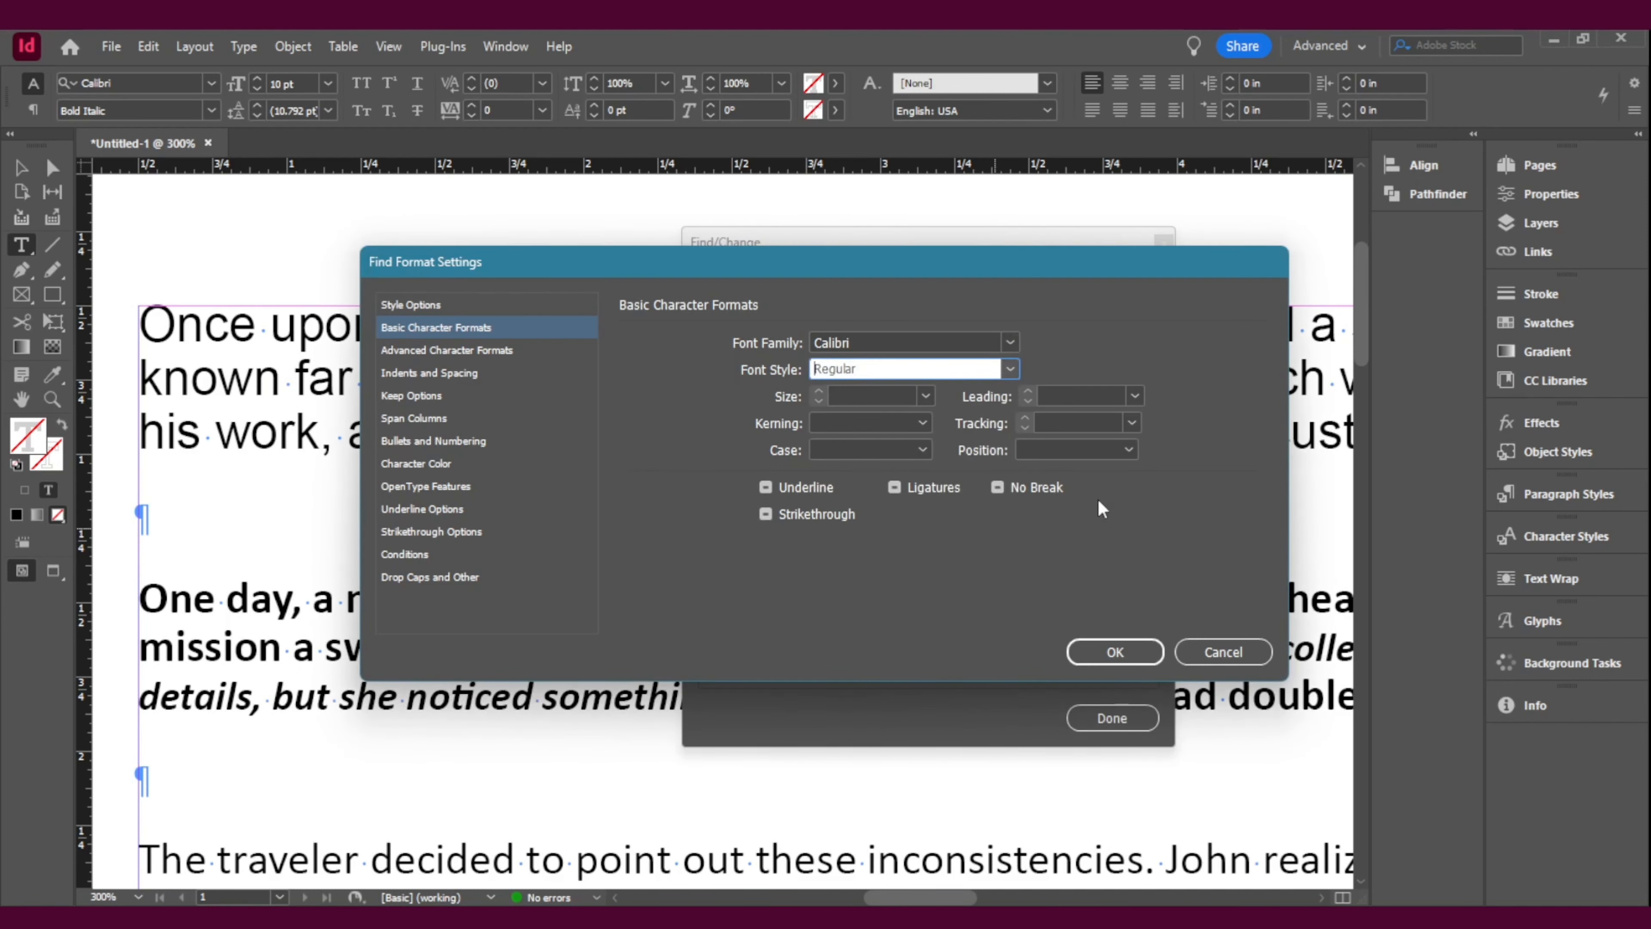
{"action": "left_click", "coordinate": [1116, 653]}
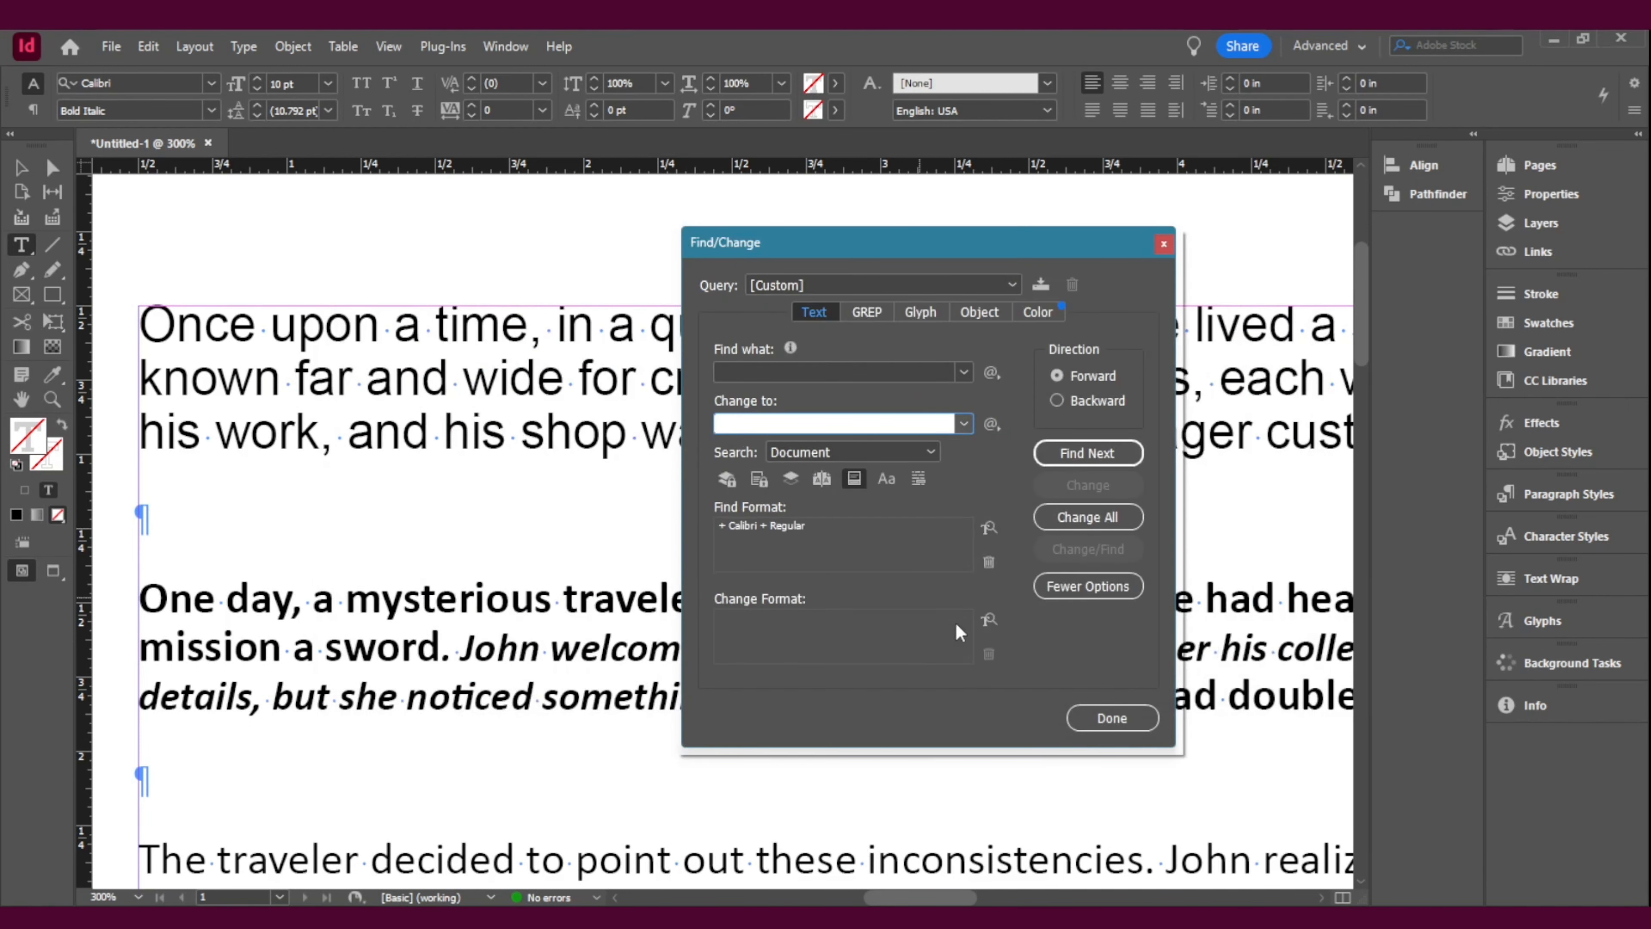
Step: Set the Change Format to the Arial font family with the Regular style
{"action": "left_click", "coordinate": [988, 620]}
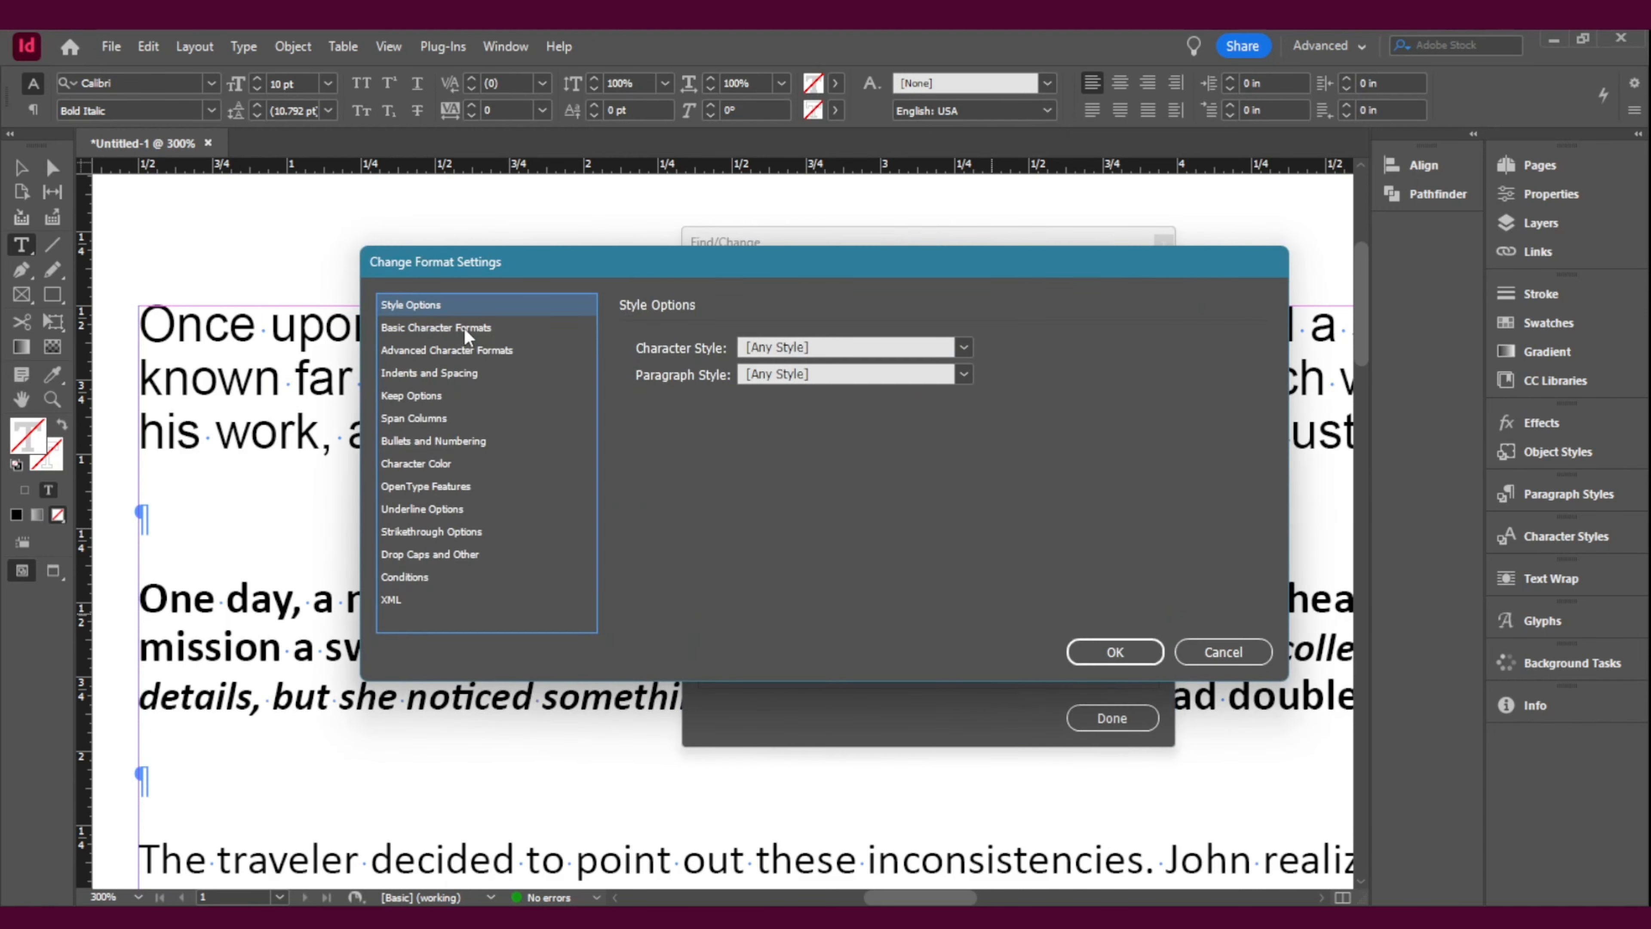
{"action": "left_click", "coordinate": [463, 328]}
{"action": "left_click", "coordinate": [907, 343]}
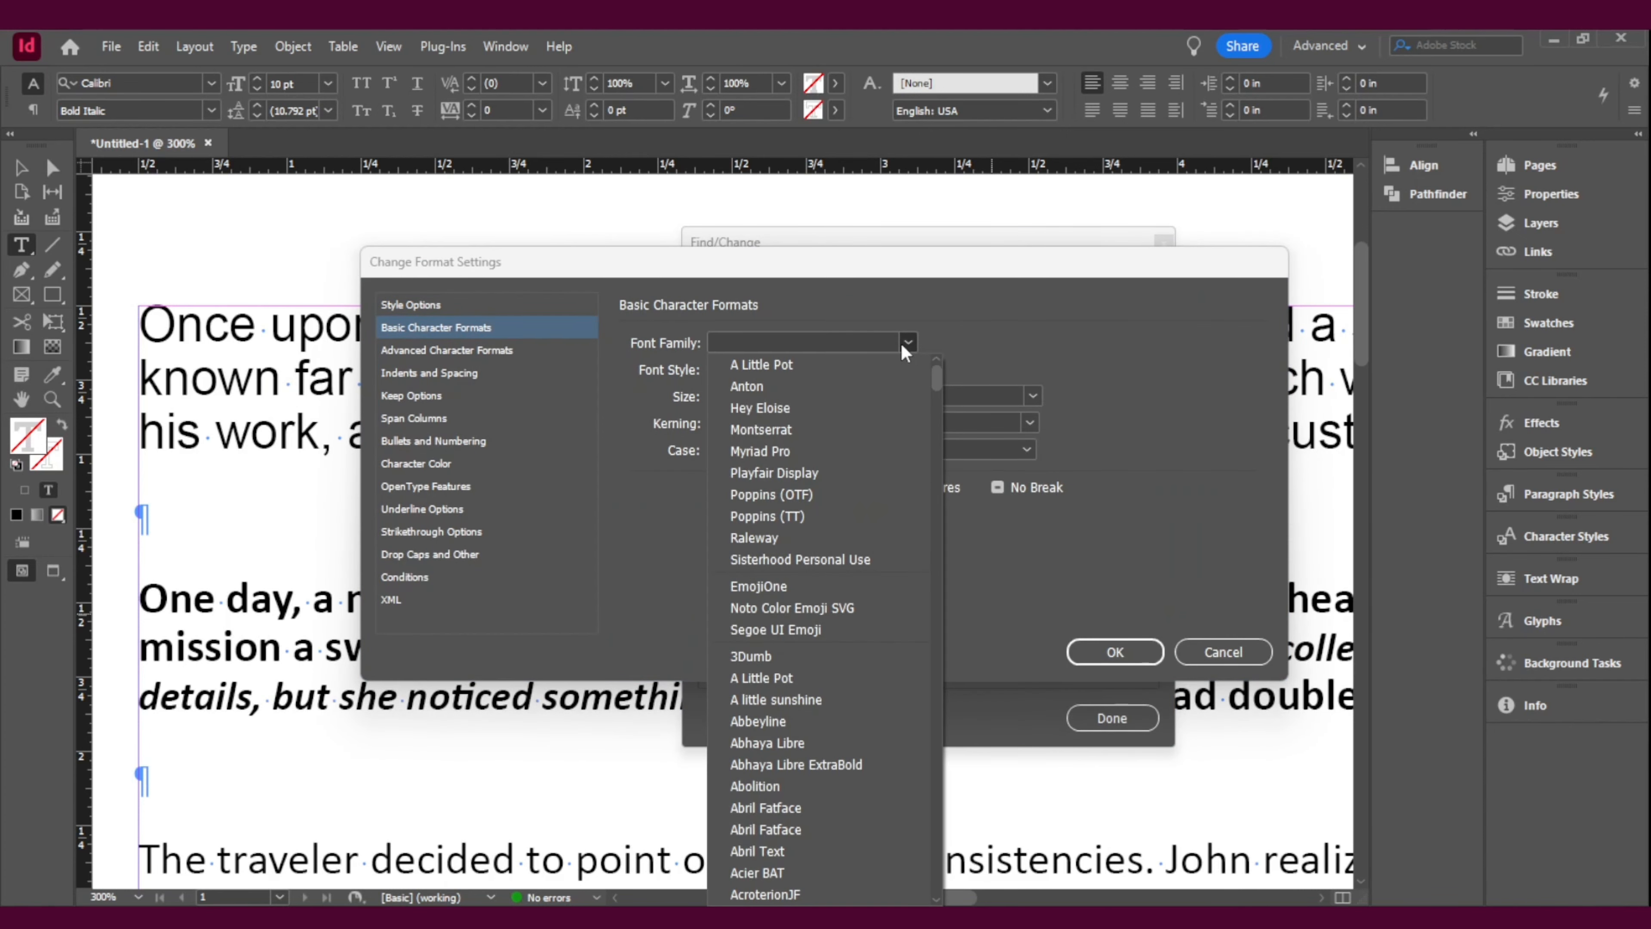
{"action": "left_click", "coordinate": [800, 339]}
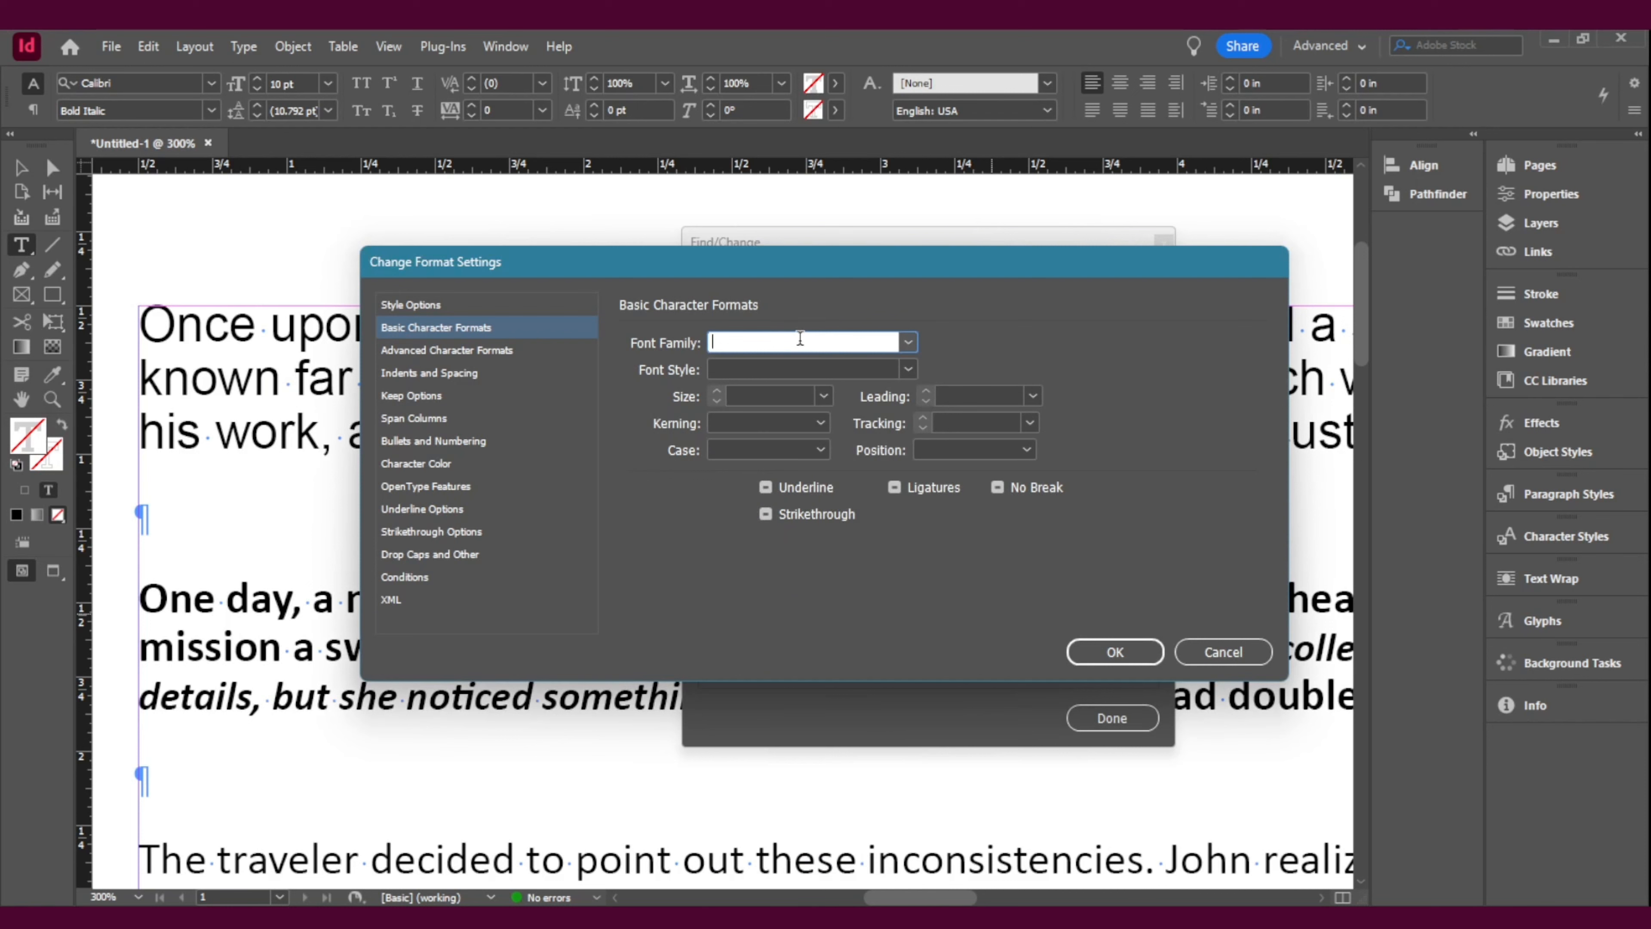
{"action": "type", "text": "Arial"}
{"action": "left_click", "coordinate": [907, 369]}
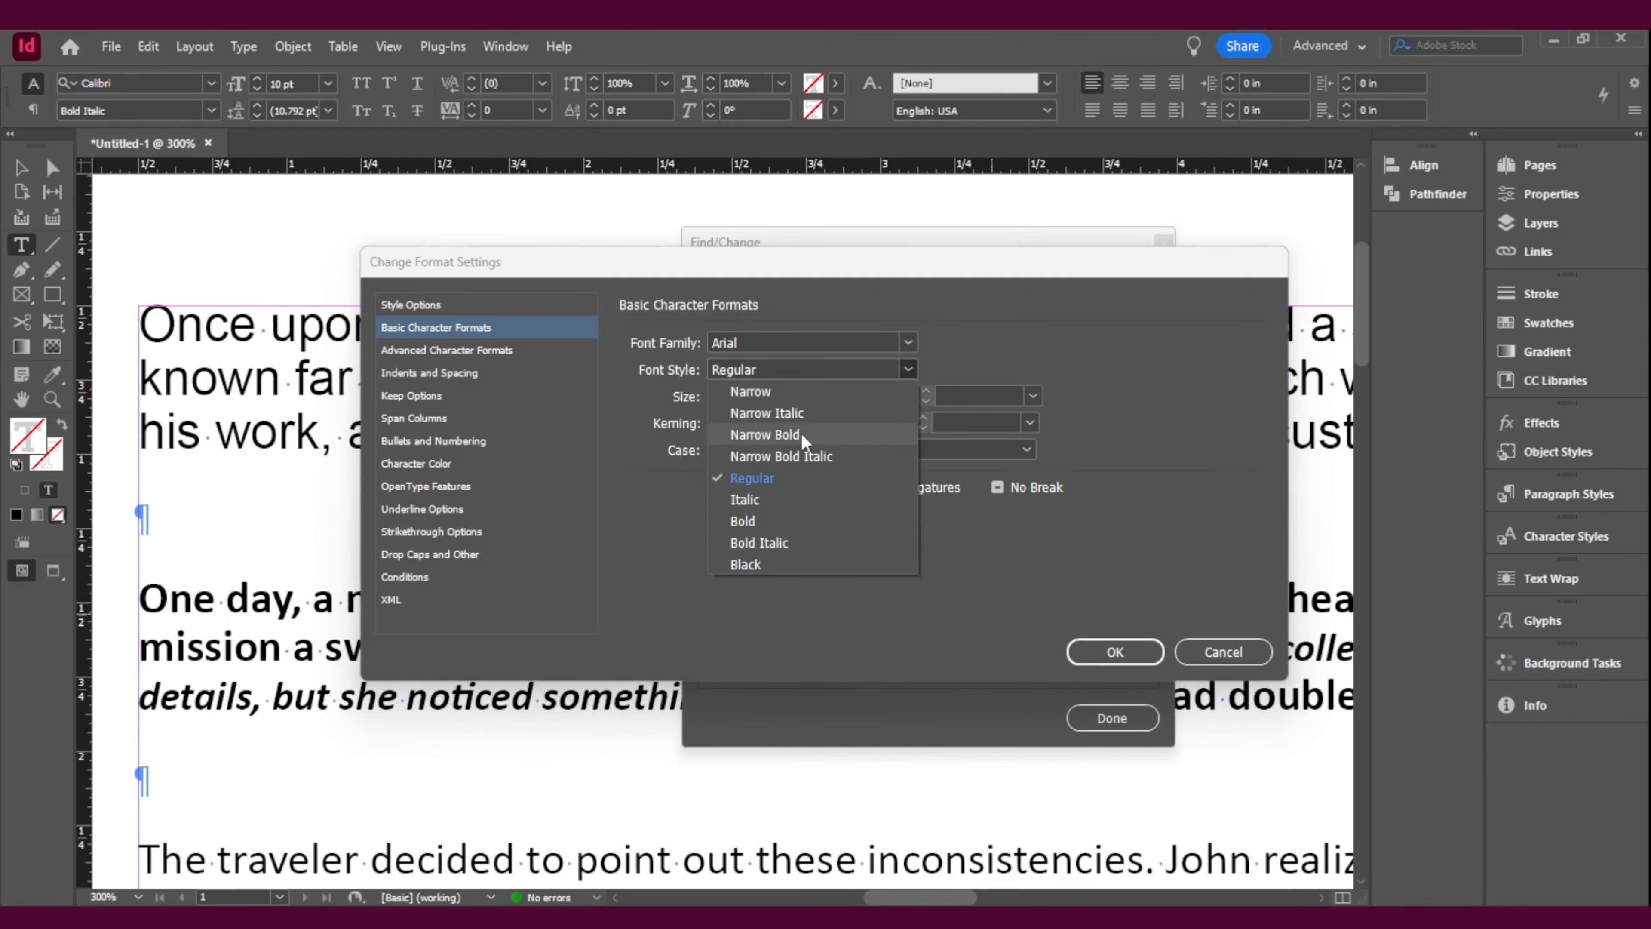
{"action": "left_click", "coordinate": [761, 473]}
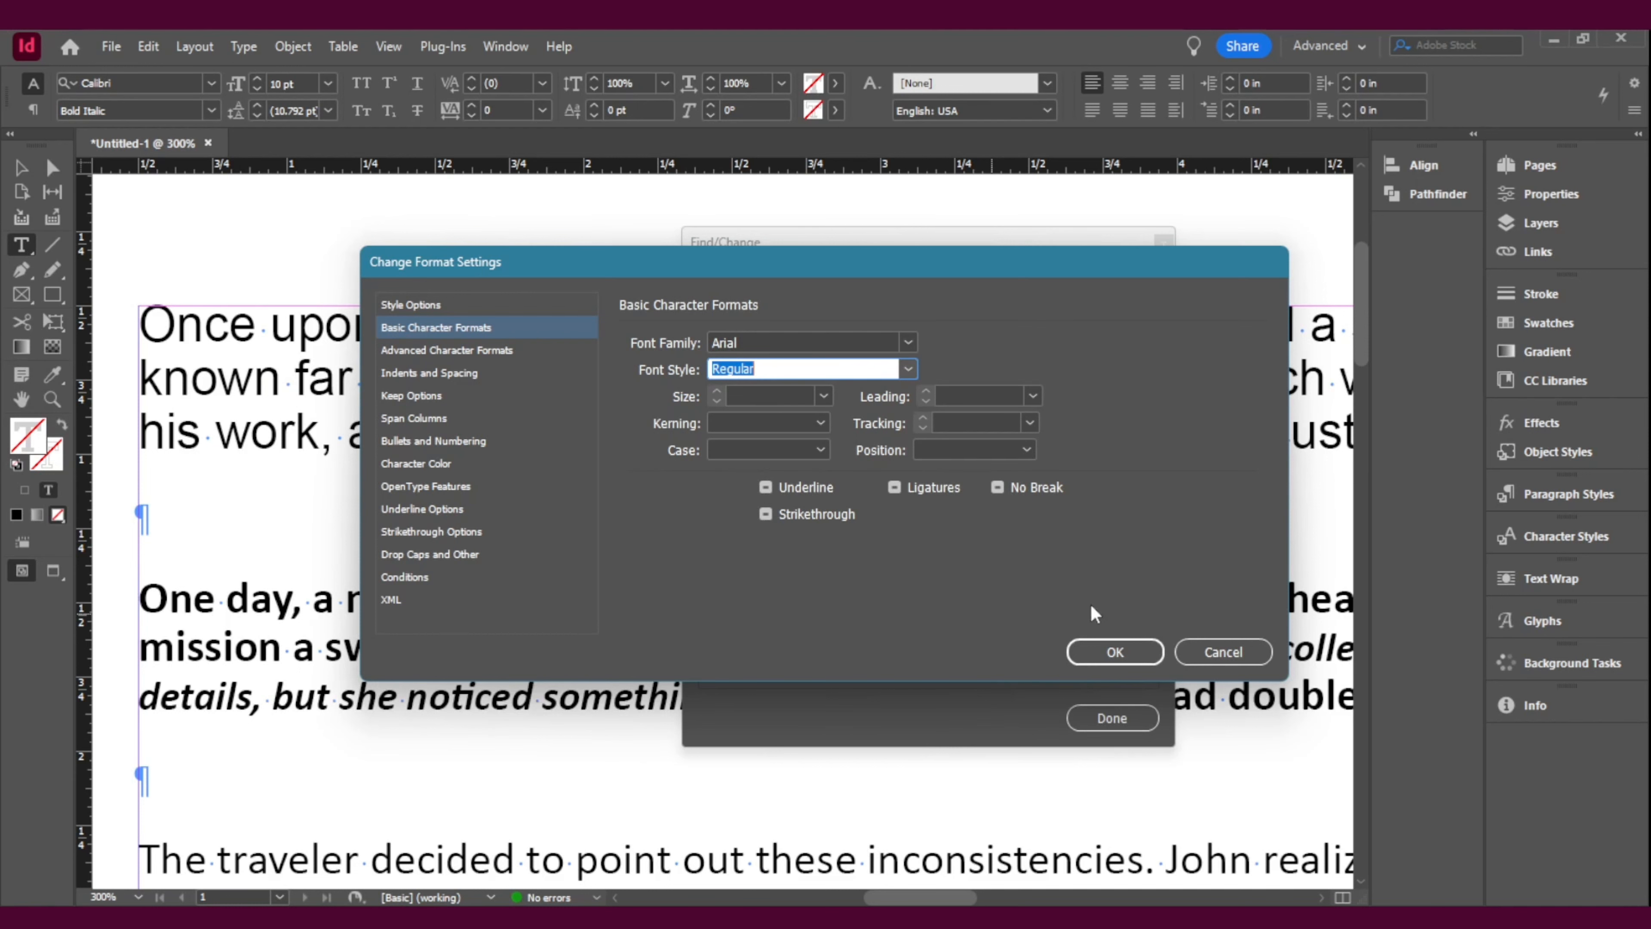
{"action": "left_click", "coordinate": [1098, 653]}
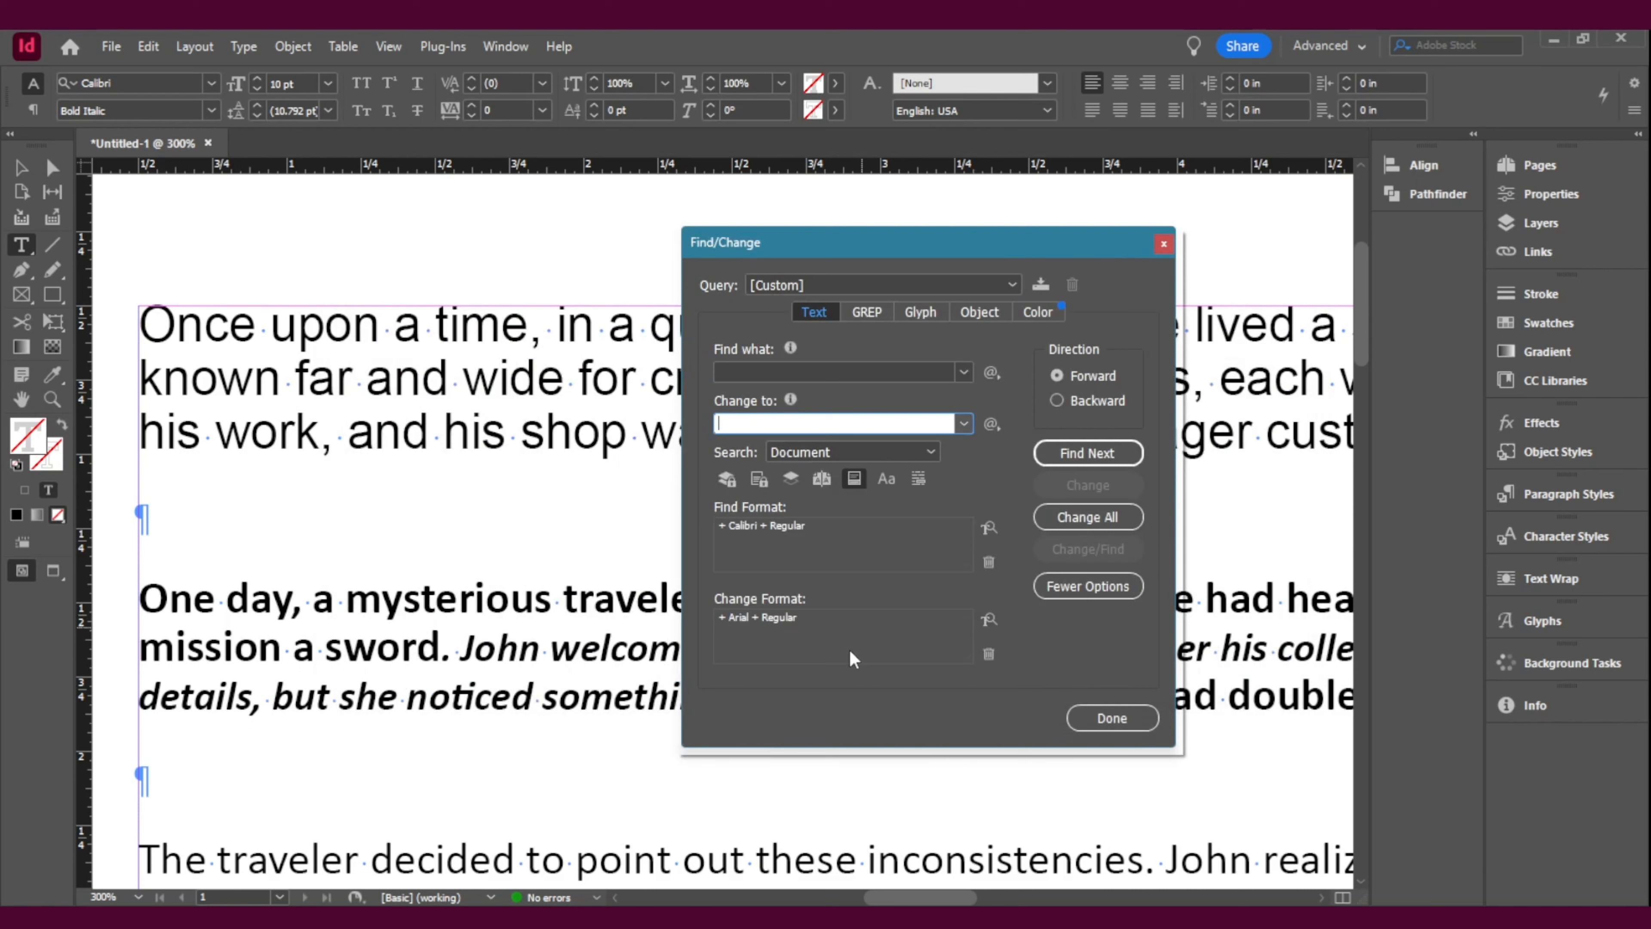
Step: Replace all Calibri Regular text in the document with Arial Regular and check the font of the third paragraph
{"action": "left_click", "coordinate": [1087, 517]}
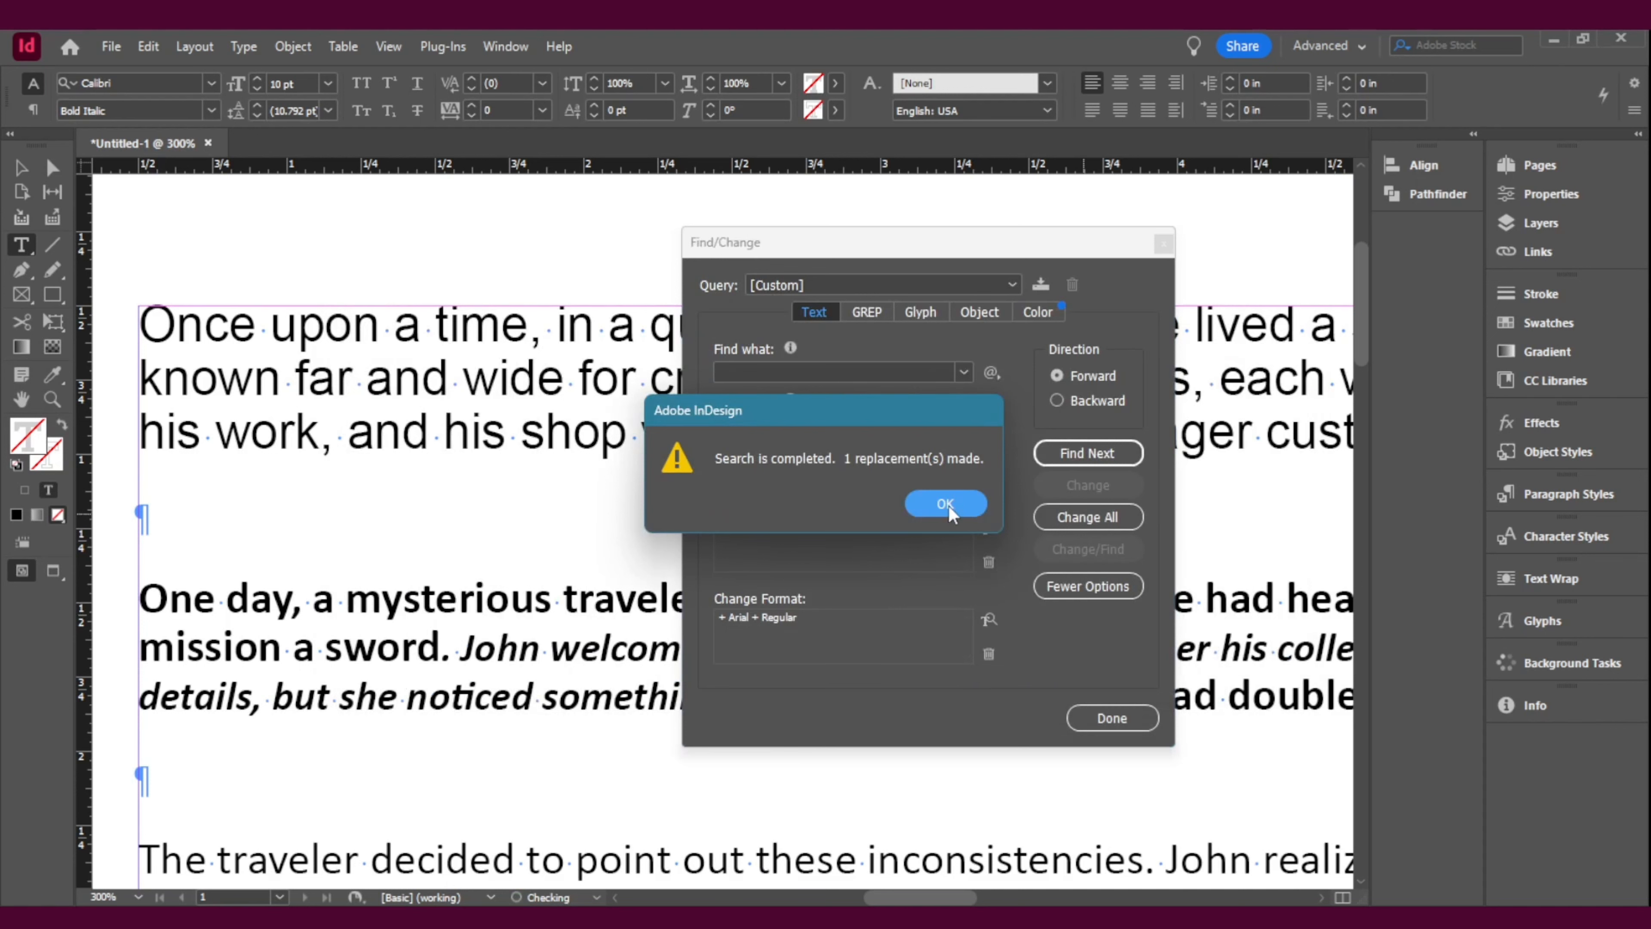
{"action": "left_click", "coordinate": [949, 504]}
{"action": "scroll", "coordinate": [594, 784], "scroll_direction": "down", "scroll_amount": 2}
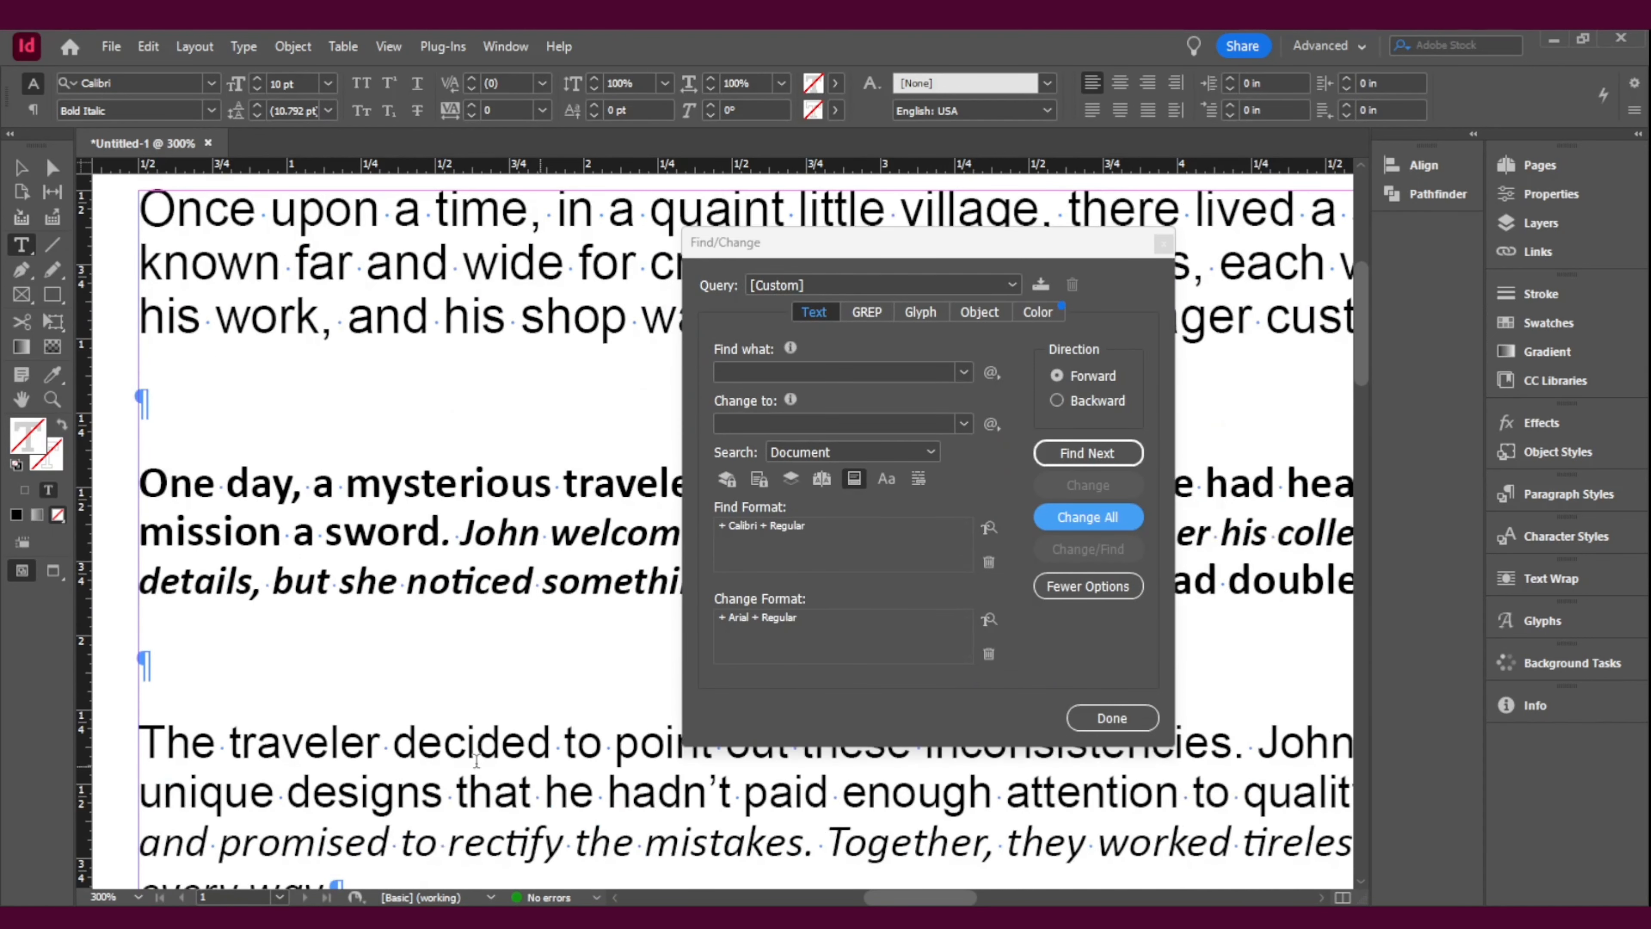
{"action": "left_click", "coordinate": [418, 748]}
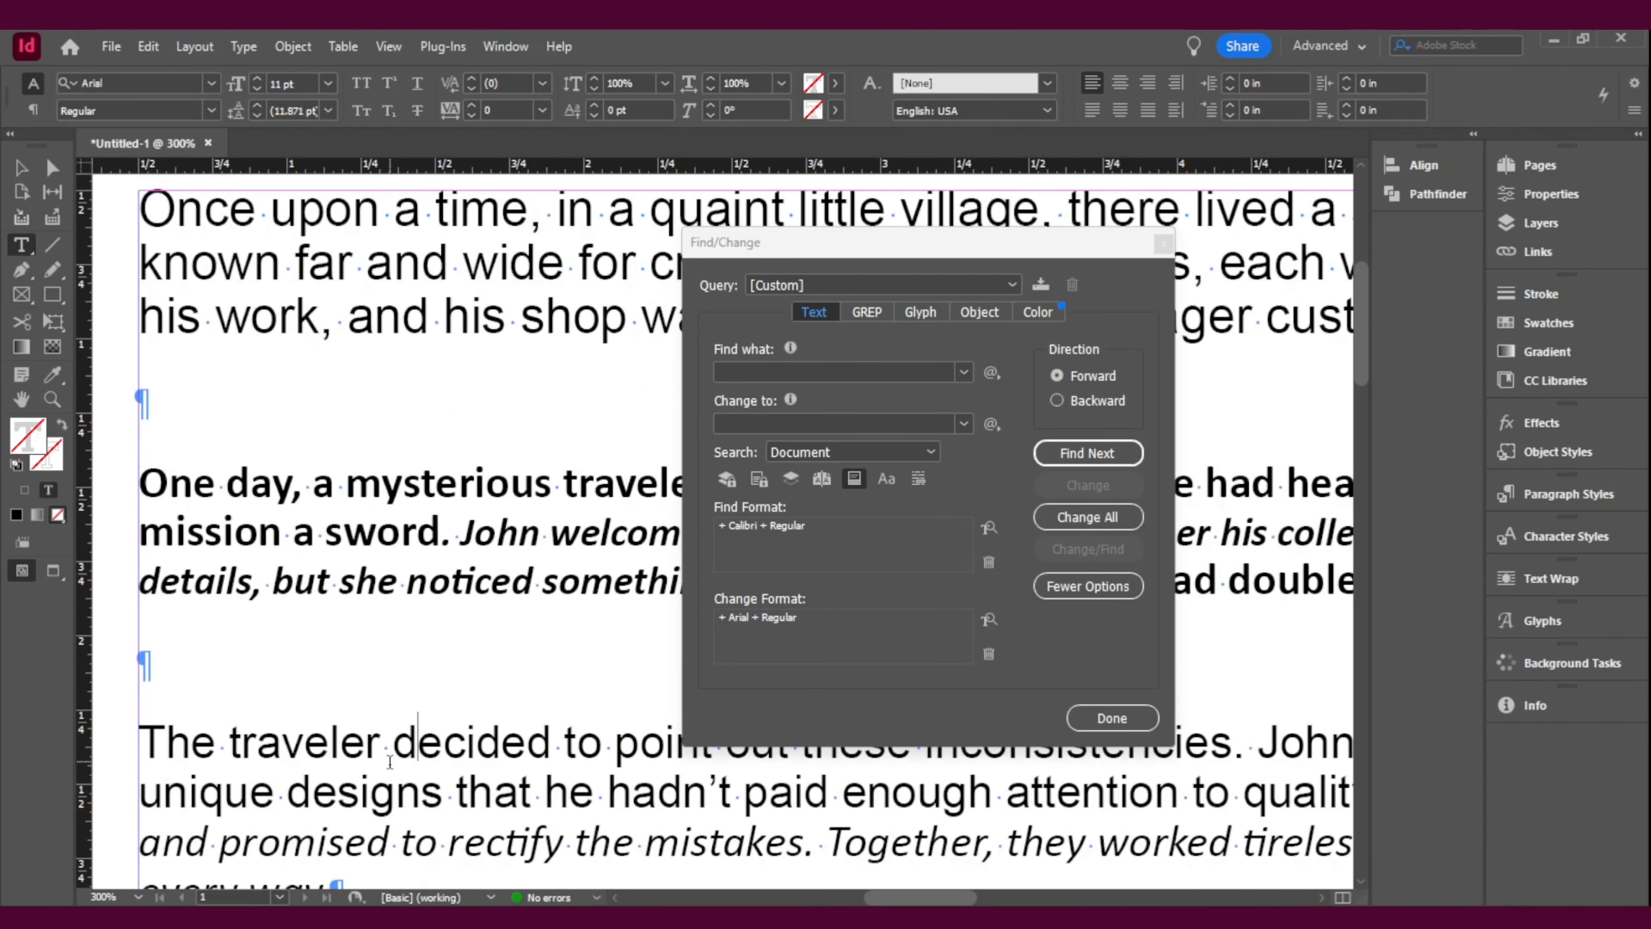
Step: Set the Find Format's font style to Italic and change all Calibri Italic text in the document to Arial Regular
{"action": "left_click", "coordinate": [402, 842]}
{"action": "left_click_drag", "start_coordinate": [804, 846], "coordinate": [345, 845]}
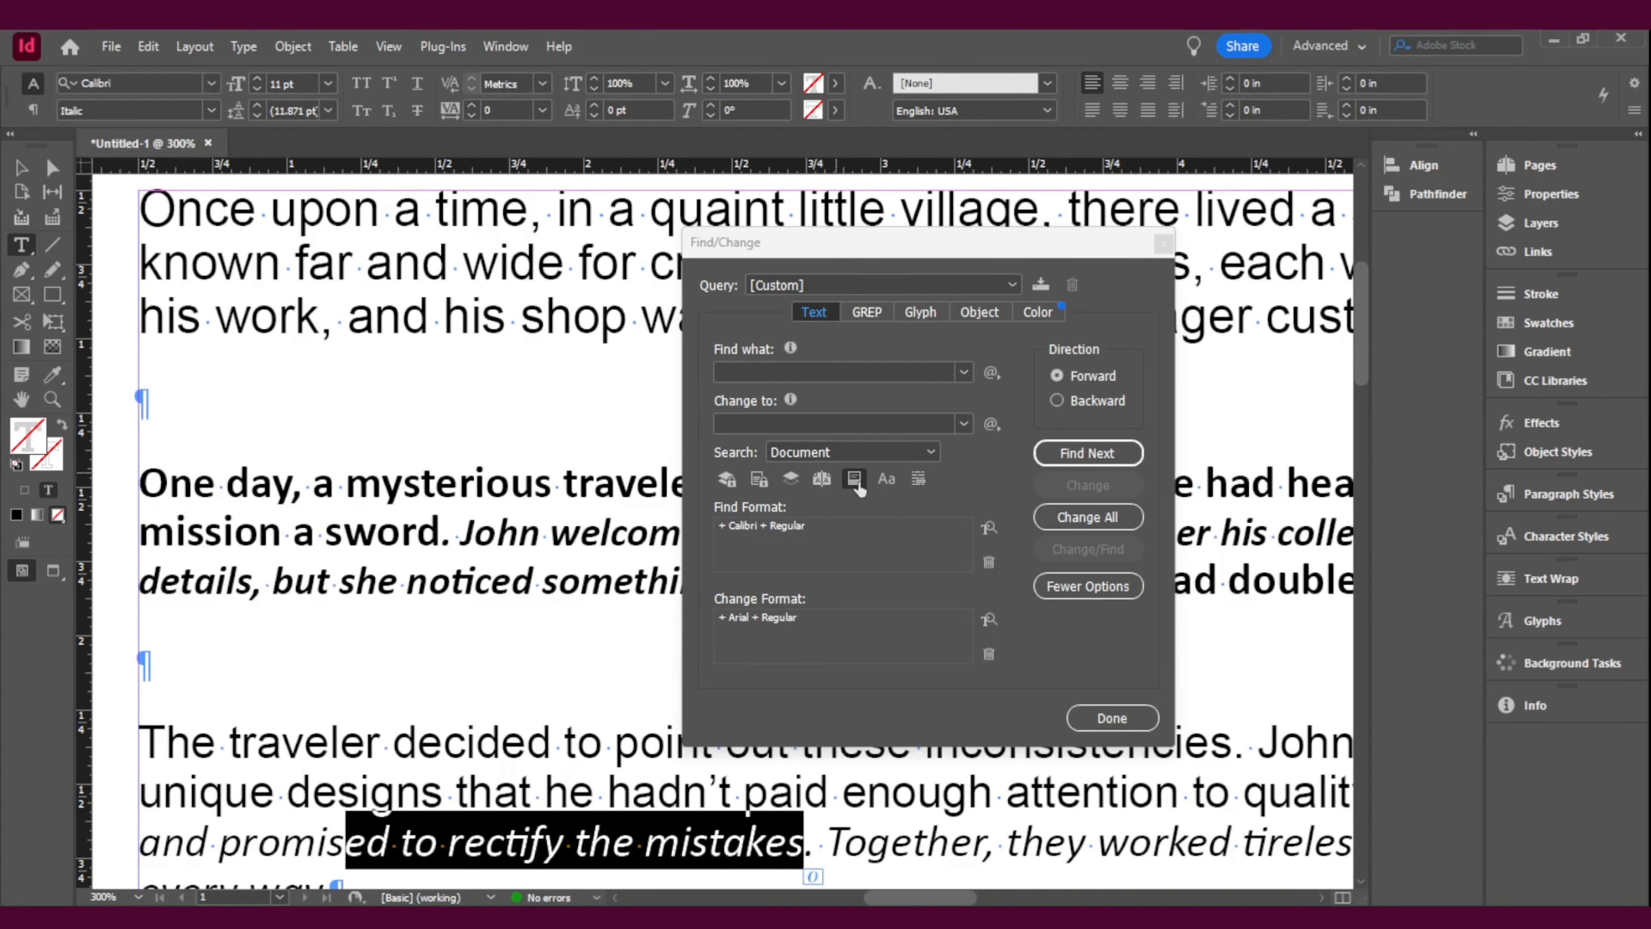
{"action": "left_click", "coordinate": [988, 528]}
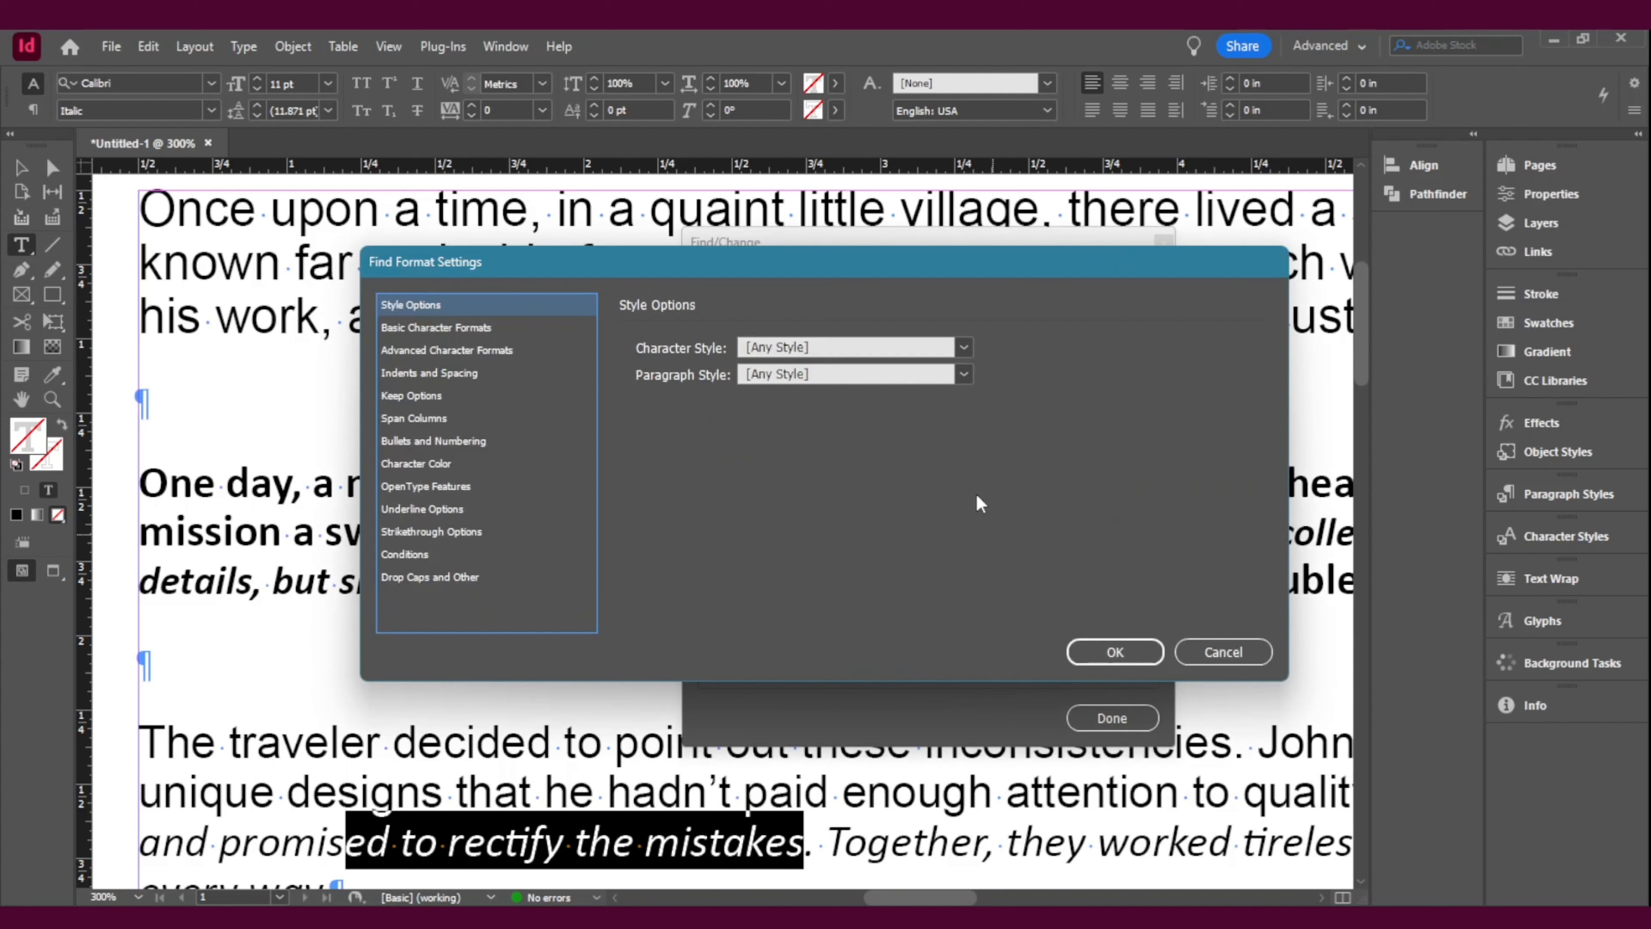
{"action": "left_click", "coordinate": [436, 328]}
{"action": "left_click", "coordinate": [1009, 366]}
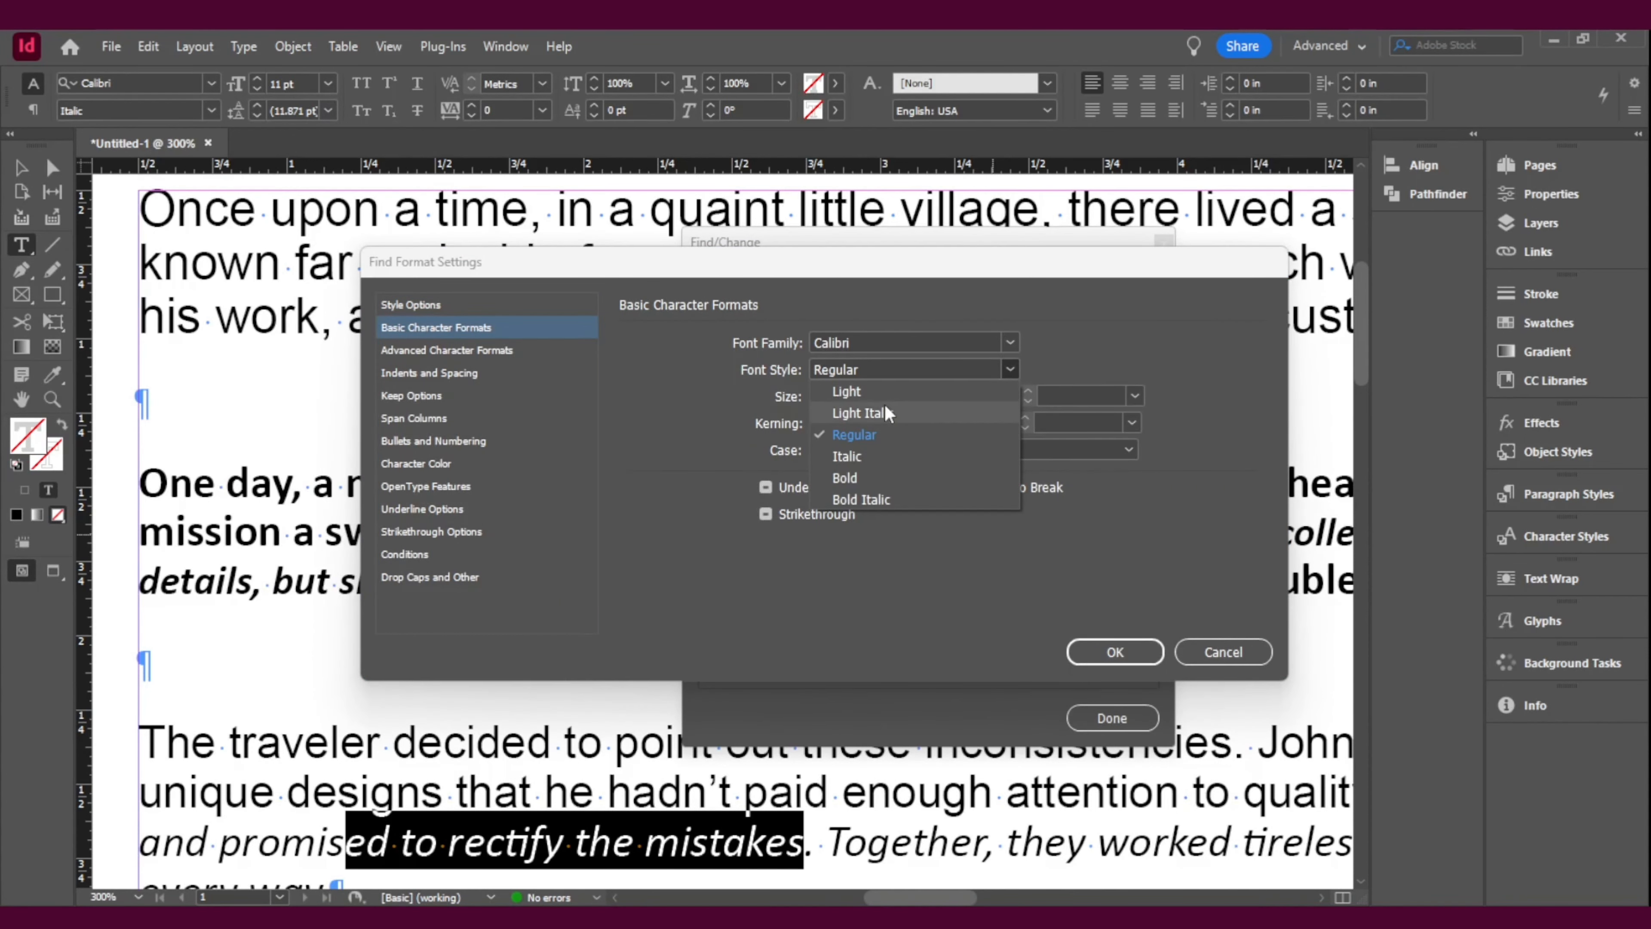
{"action": "left_click", "coordinate": [855, 462]}
{"action": "left_click", "coordinate": [1105, 652]}
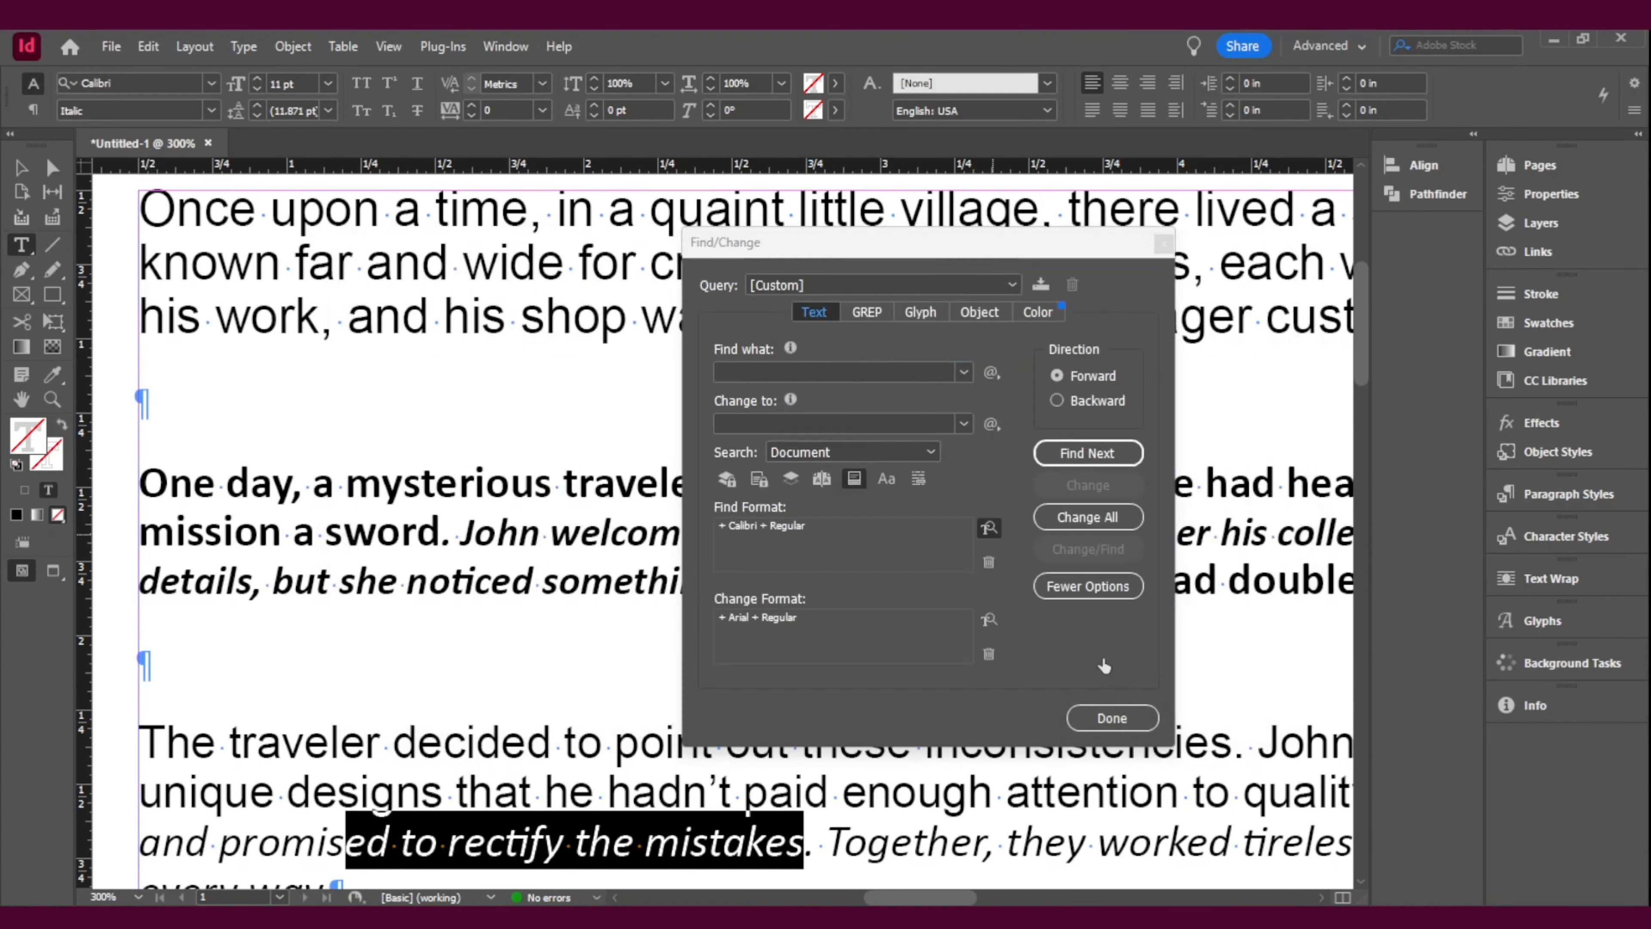
{"action": "left_click", "coordinate": [1103, 519]}
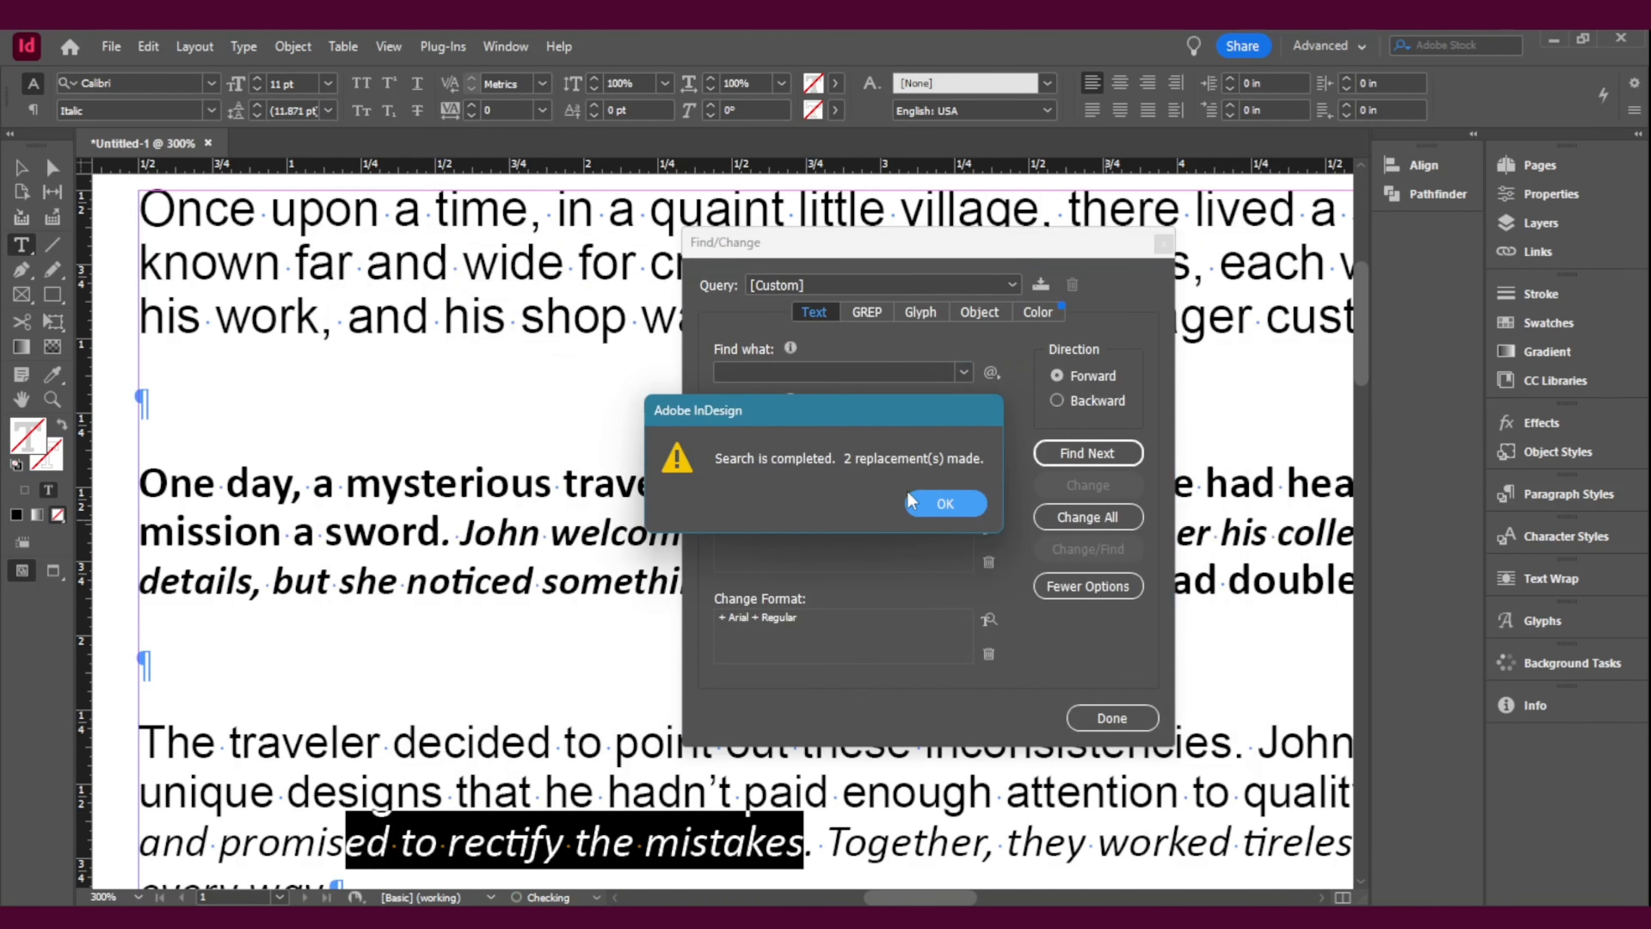
{"action": "left_click", "coordinate": [939, 510]}
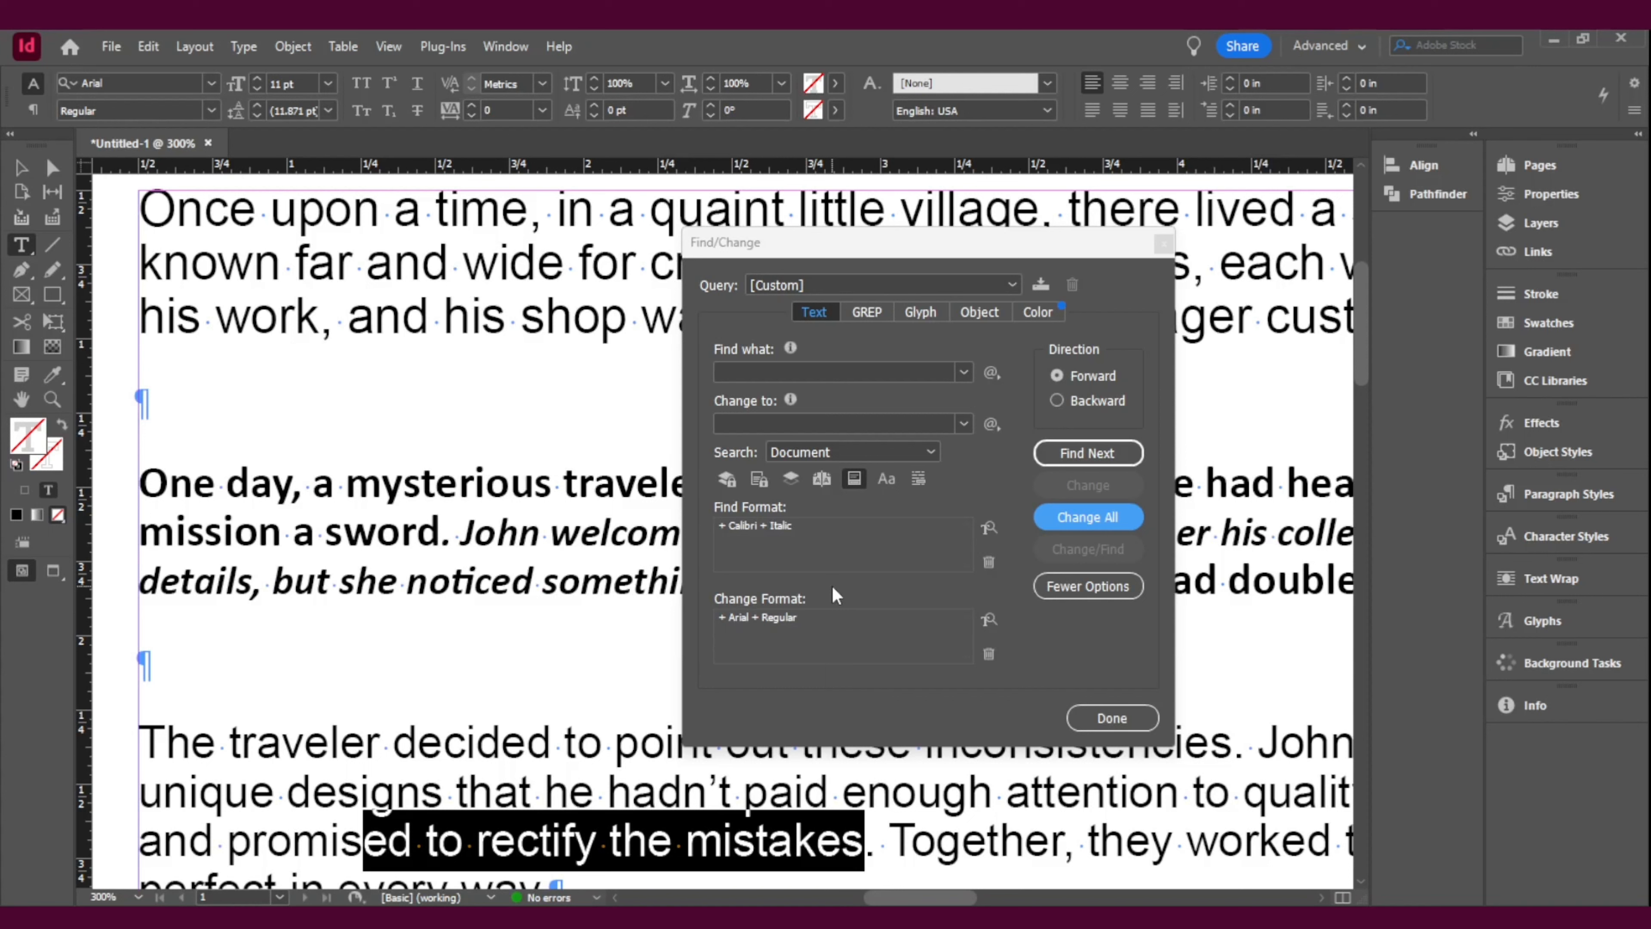
Step: Set the Find Format to Times Bold, matching the last paragraph, and change all such text in the document to Arial Regular
{"action": "scroll", "coordinate": [545, 601], "scroll_direction": "down", "scroll_amount": 5}
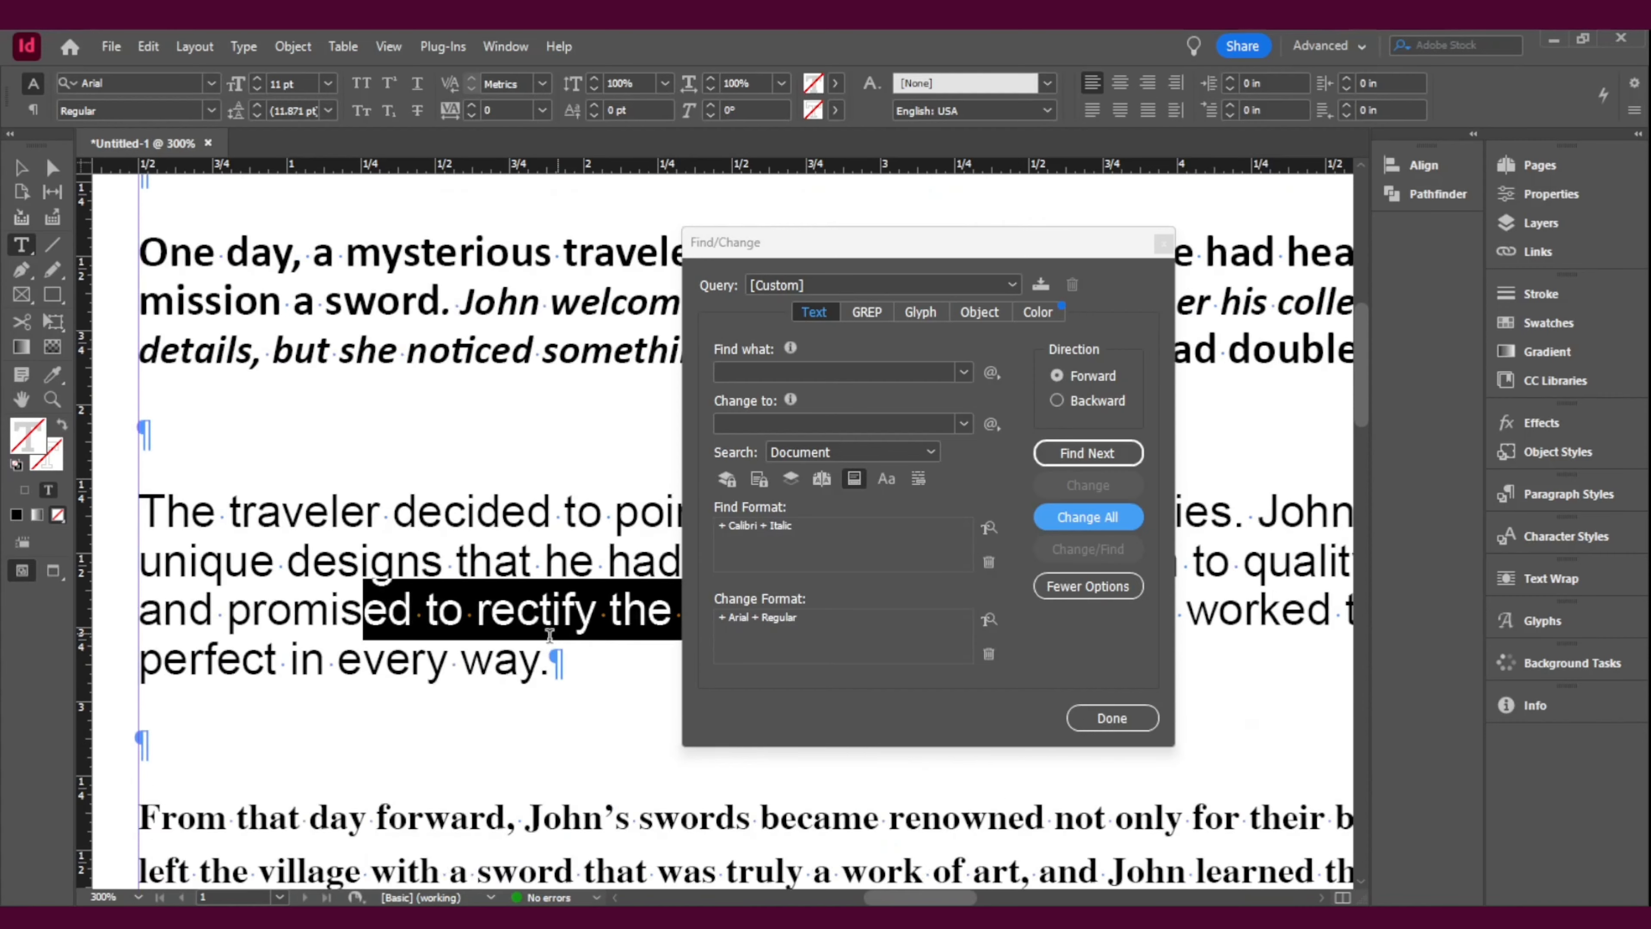
{"action": "left_click", "coordinate": [508, 643]}
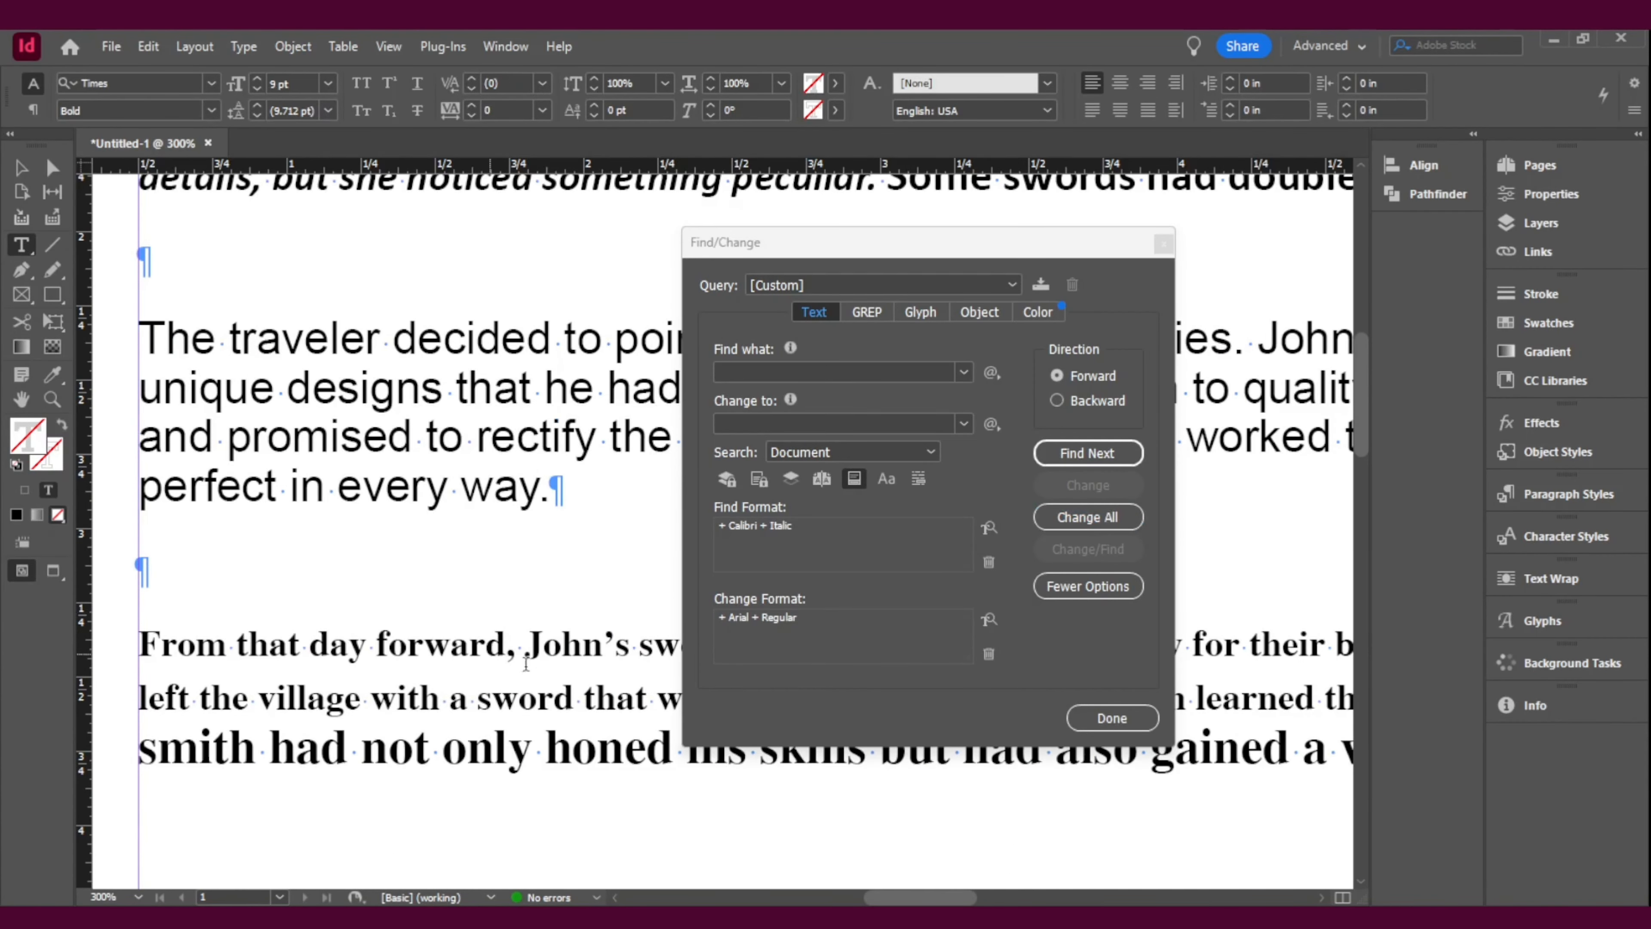
{"action": "left_click", "coordinate": [988, 528]}
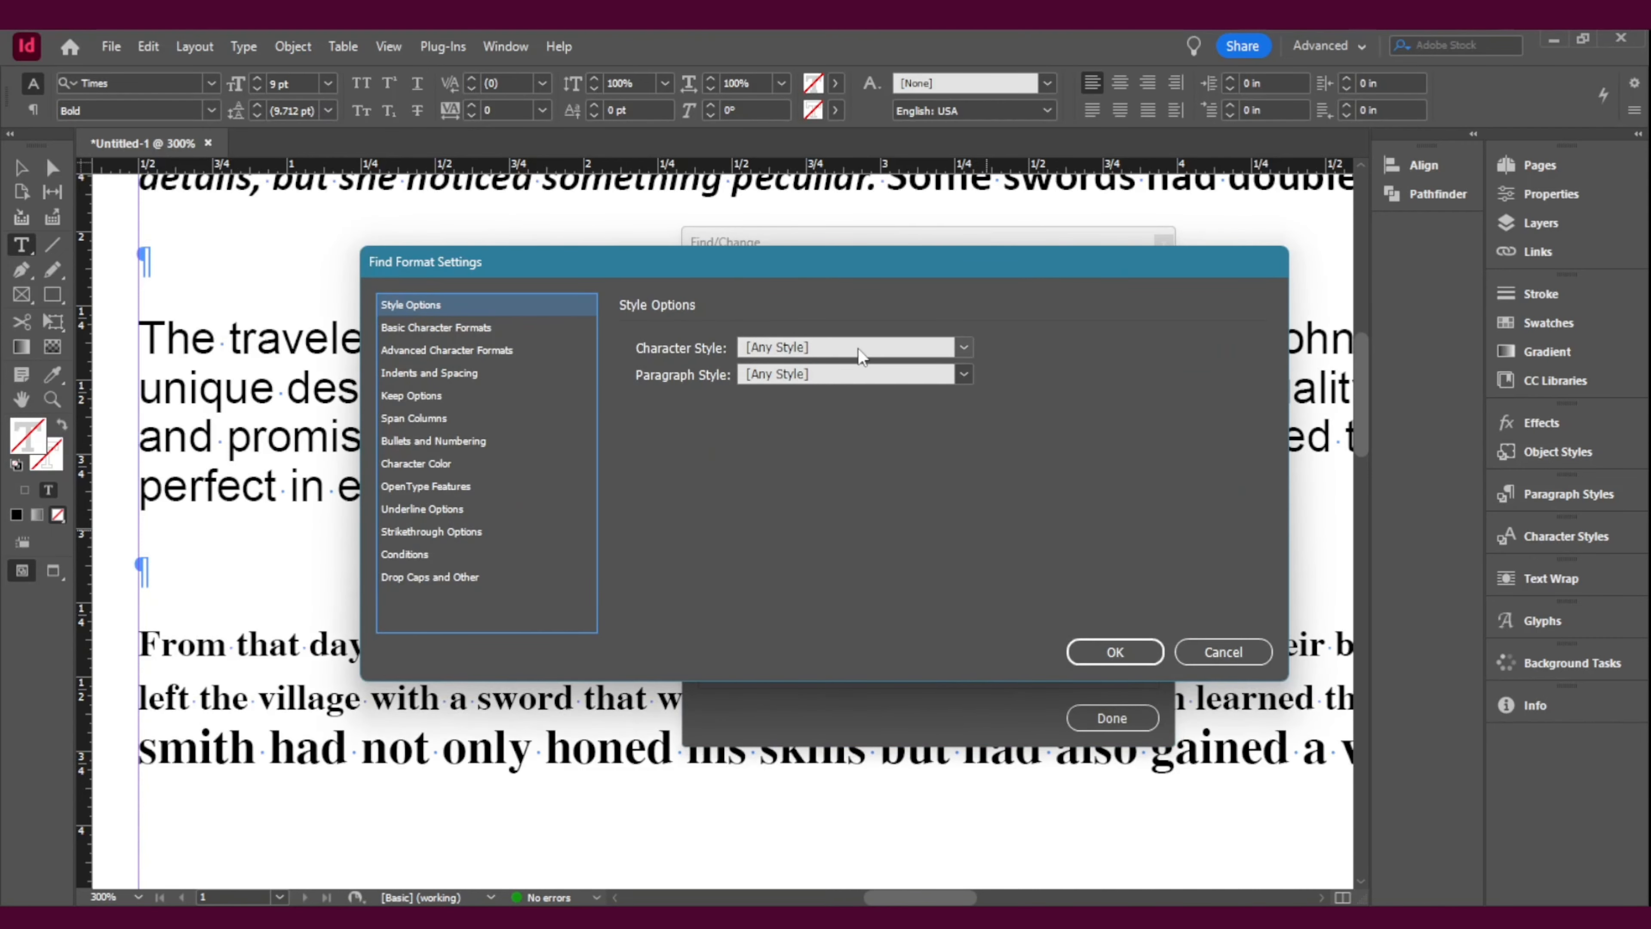
{"action": "left_click", "coordinate": [447, 325]}
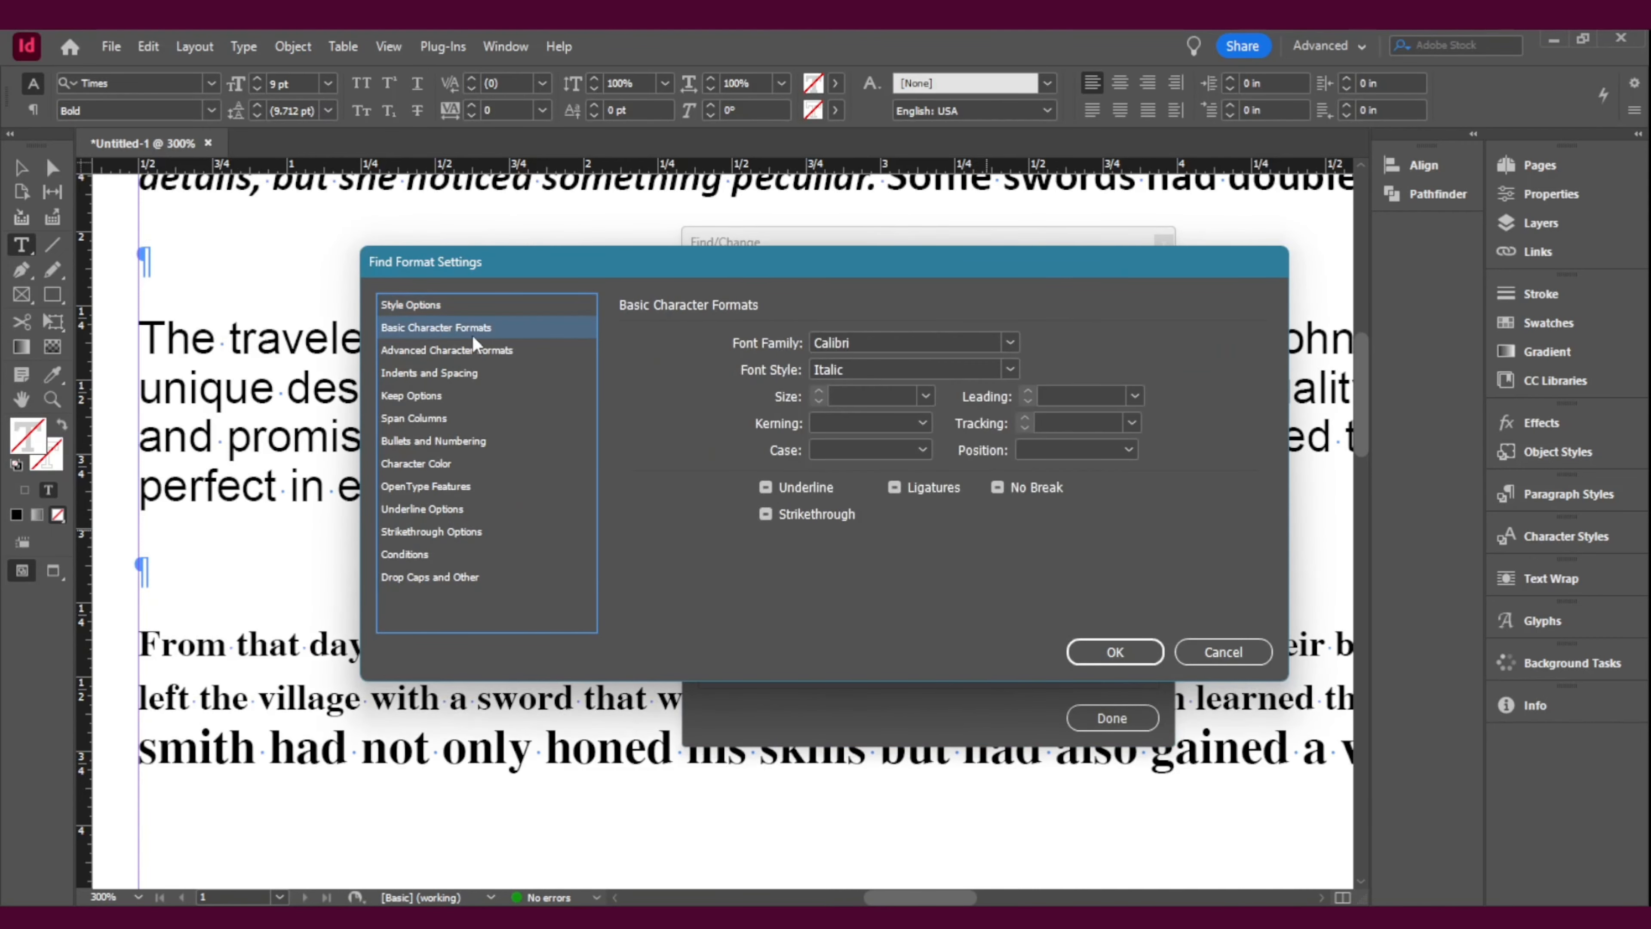
{"action": "left_click", "coordinate": [949, 341]}
{"action": "double_click", "coordinate": [948, 341]}
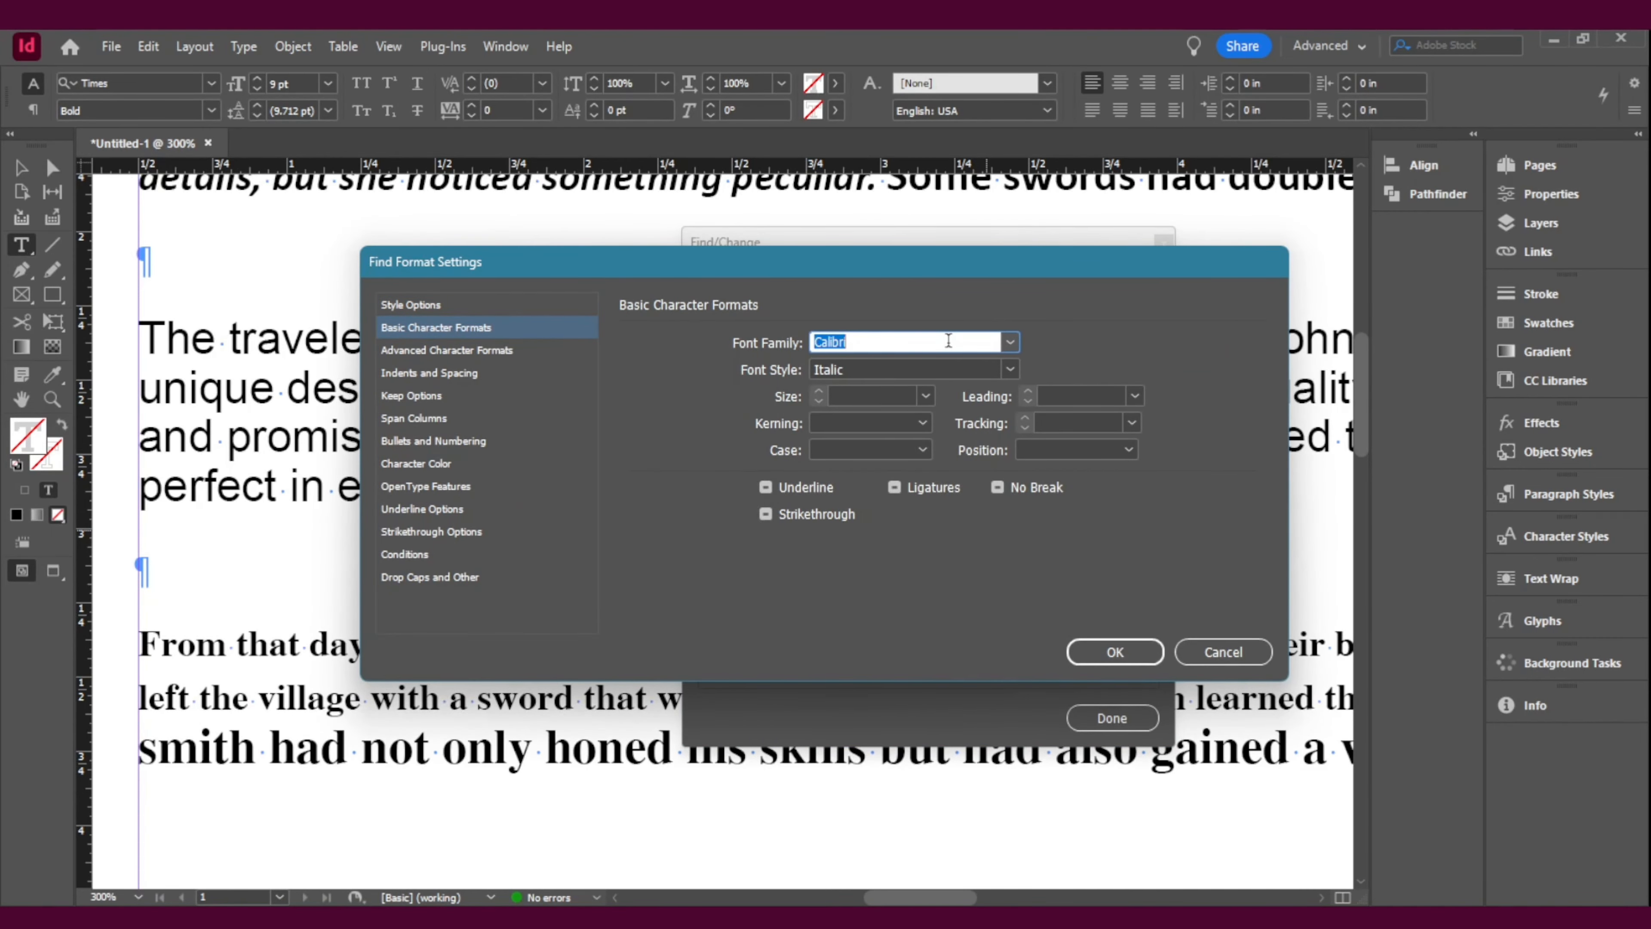
{"action": "type", "text": "Times"}
{"action": "left_click", "coordinate": [1015, 363]}
{"action": "left_click", "coordinate": [934, 411]}
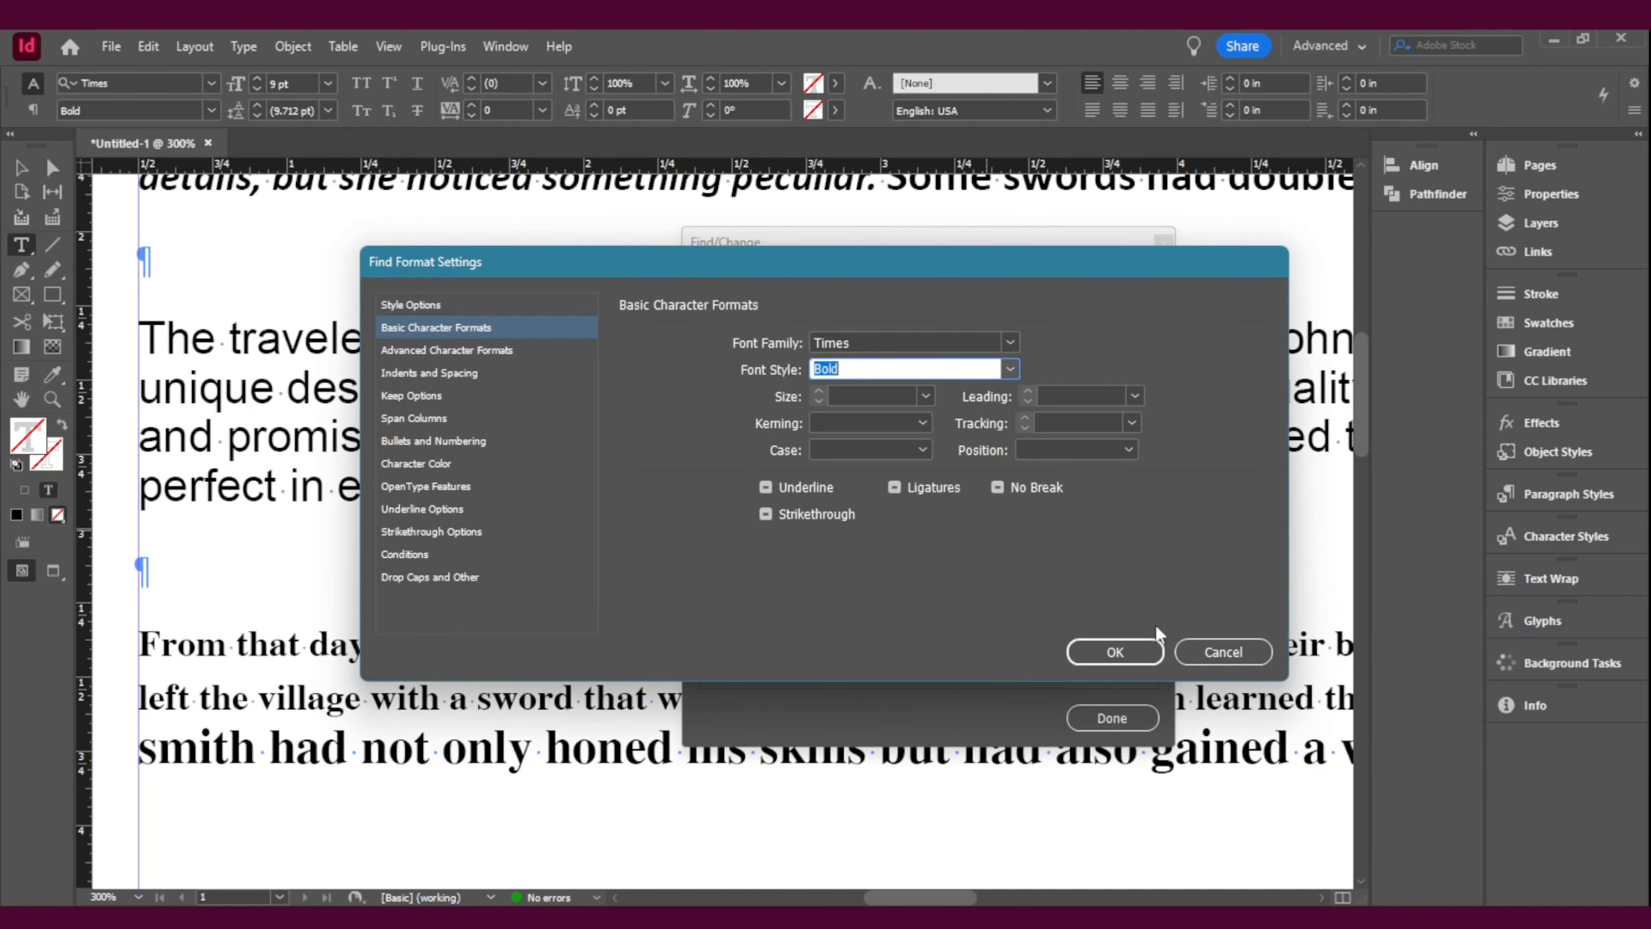
{"action": "left_click", "coordinate": [1113, 659]}
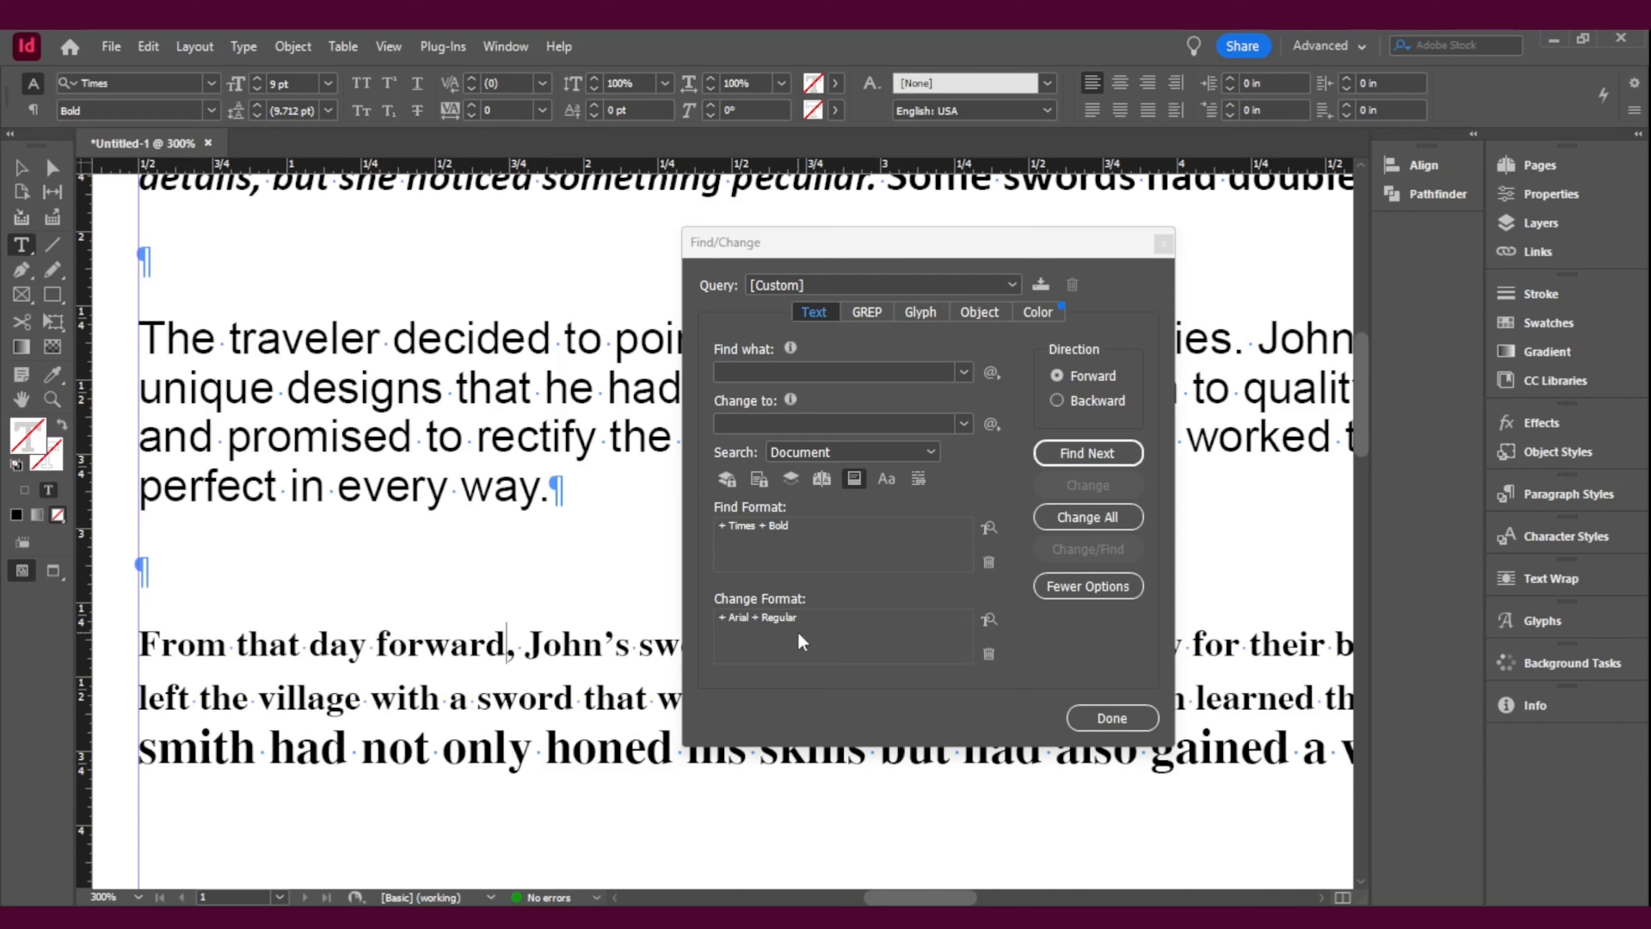
{"action": "left_click", "coordinate": [1087, 516]}
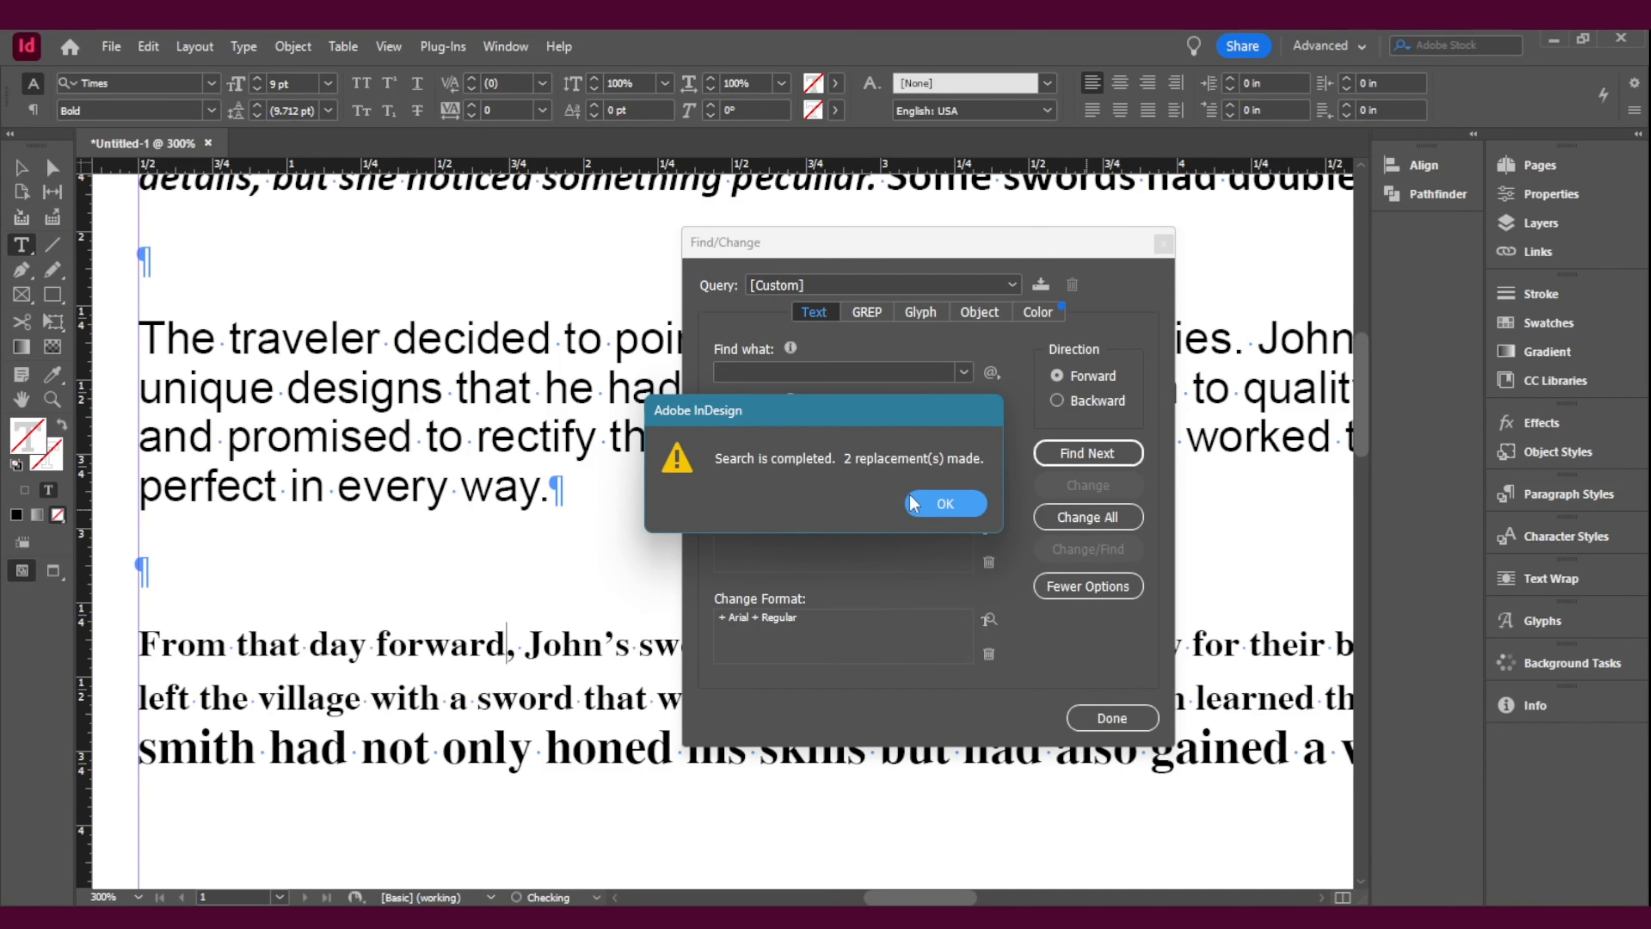
{"action": "left_click", "coordinate": [941, 505]}
Step: Check the second paragraph's fonts, set the Find Format to Calibri Bold, and change all matching text to Arial Regular
{"action": "scroll", "coordinate": [444, 578], "scroll_direction": "up", "scroll_amount": 5}
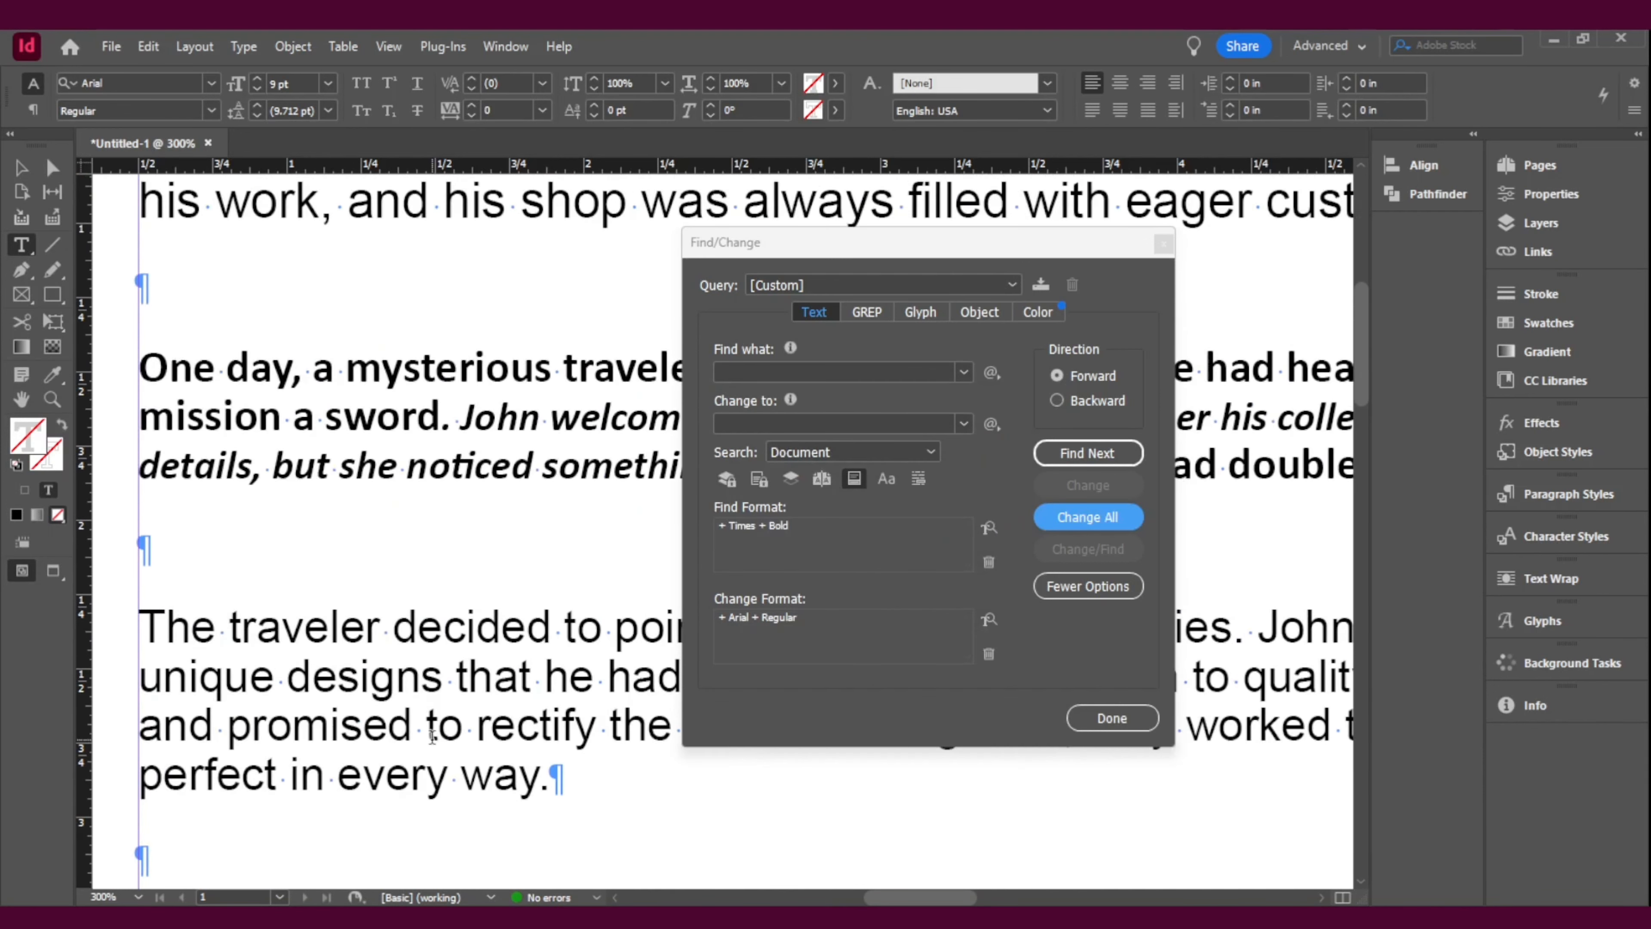
{"action": "left_click", "coordinate": [445, 454]}
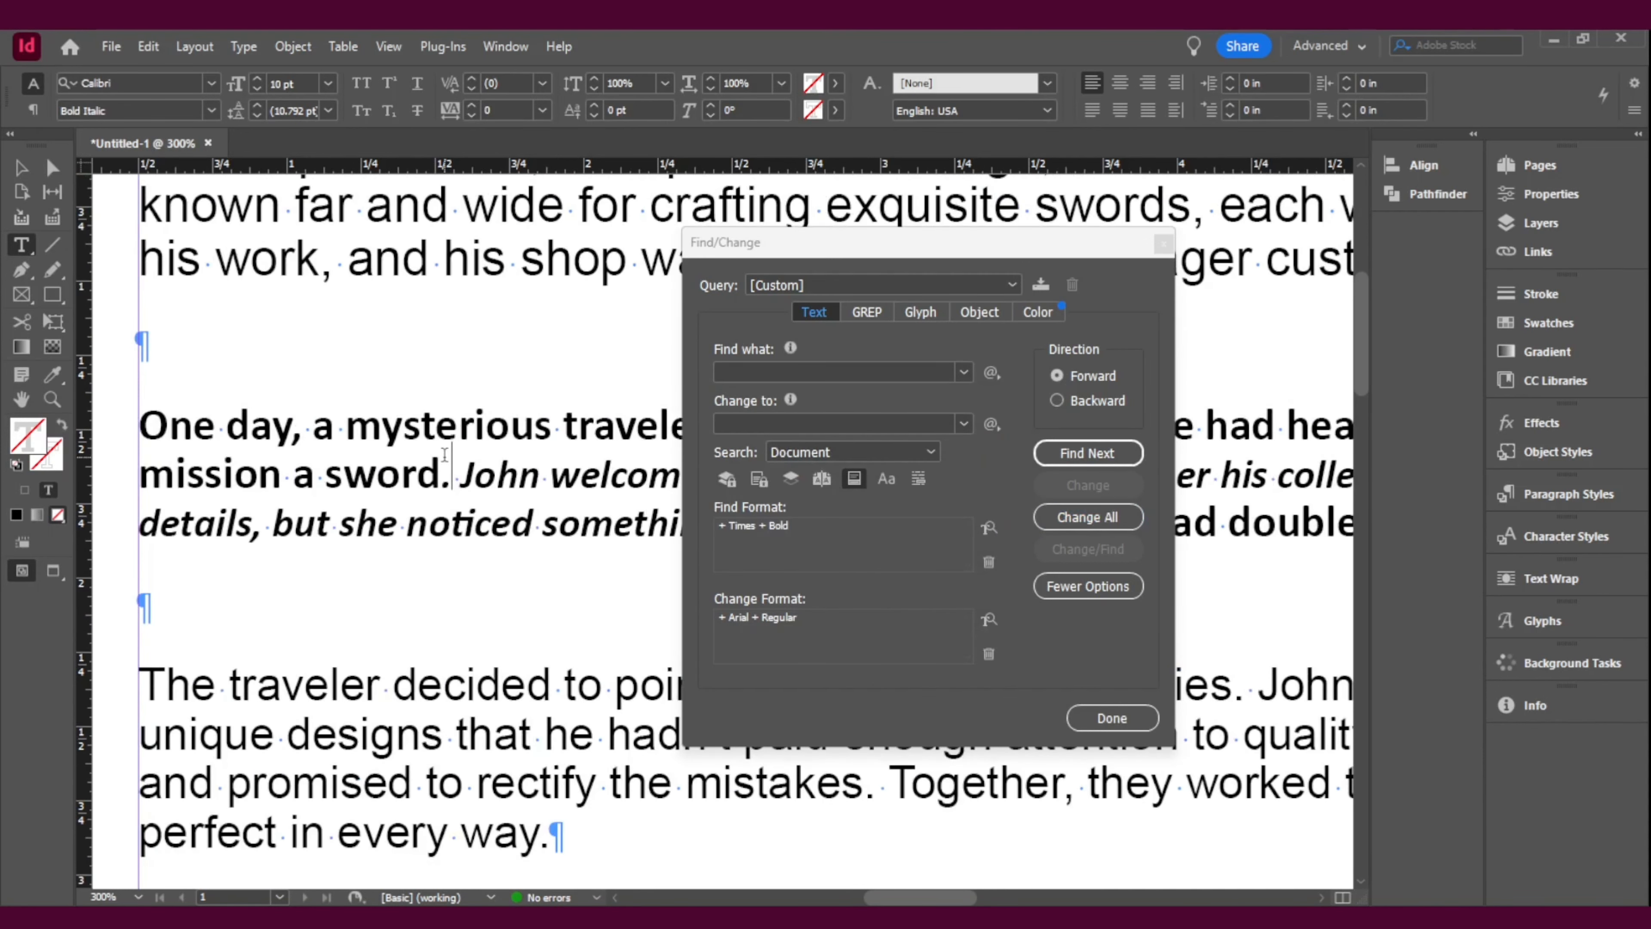
{"action": "left_click", "coordinate": [546, 494]}
{"action": "left_click", "coordinate": [436, 423]}
{"action": "left_click", "coordinate": [496, 471]}
{"action": "left_click", "coordinate": [988, 528]}
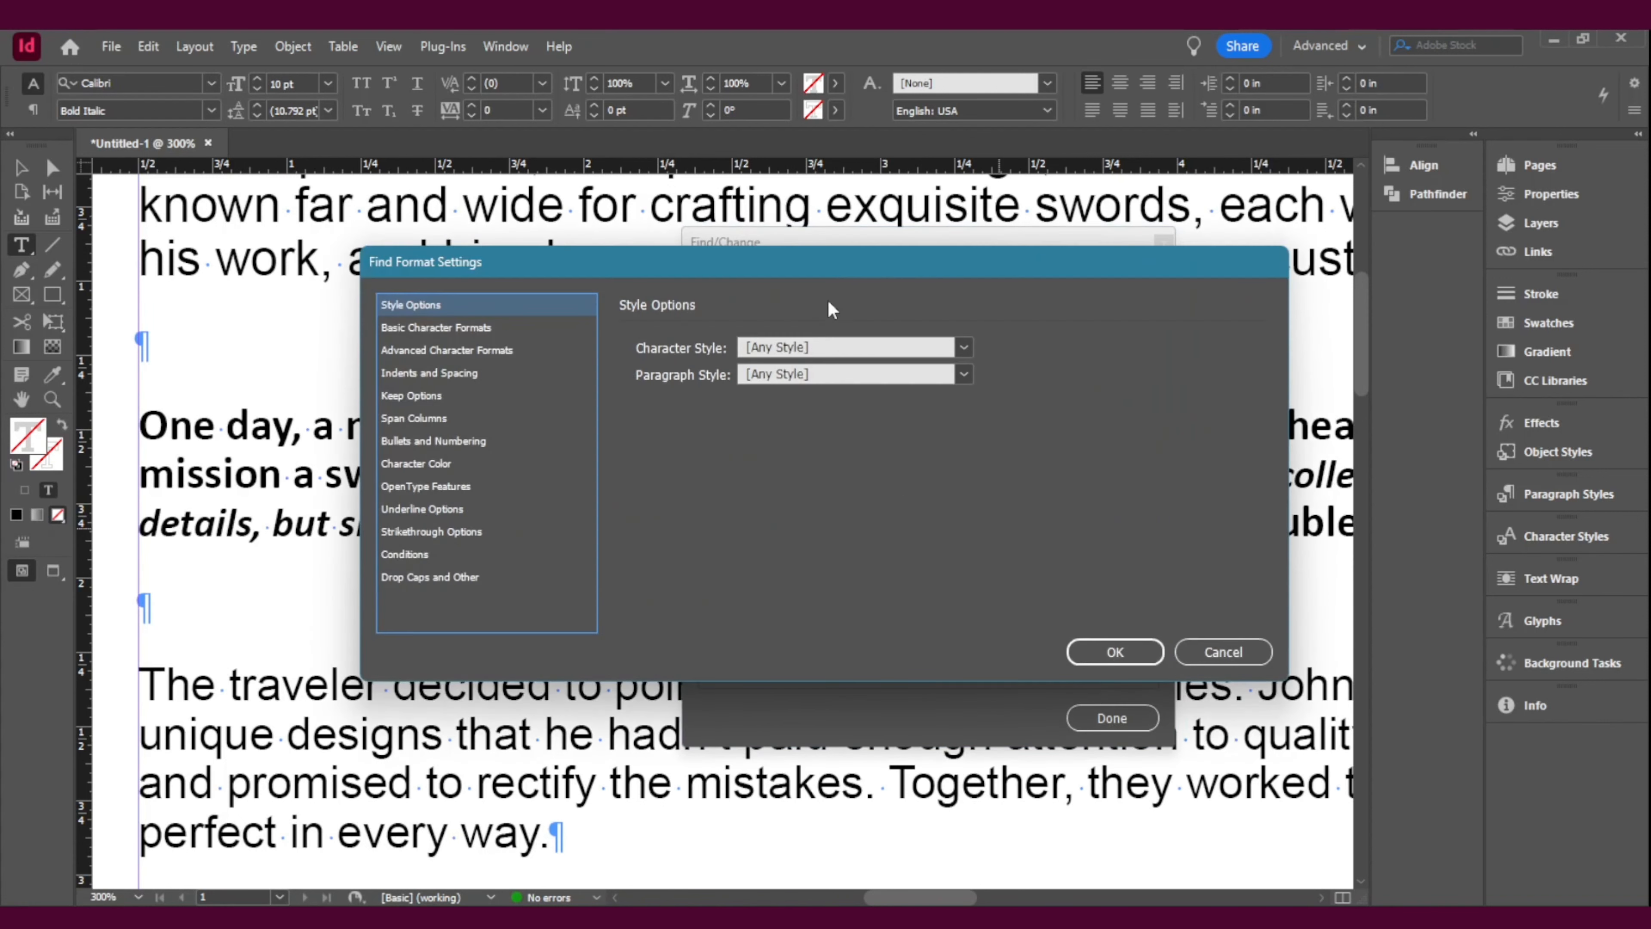
{"action": "left_click", "coordinate": [441, 329]}
{"action": "left_click", "coordinate": [885, 338]}
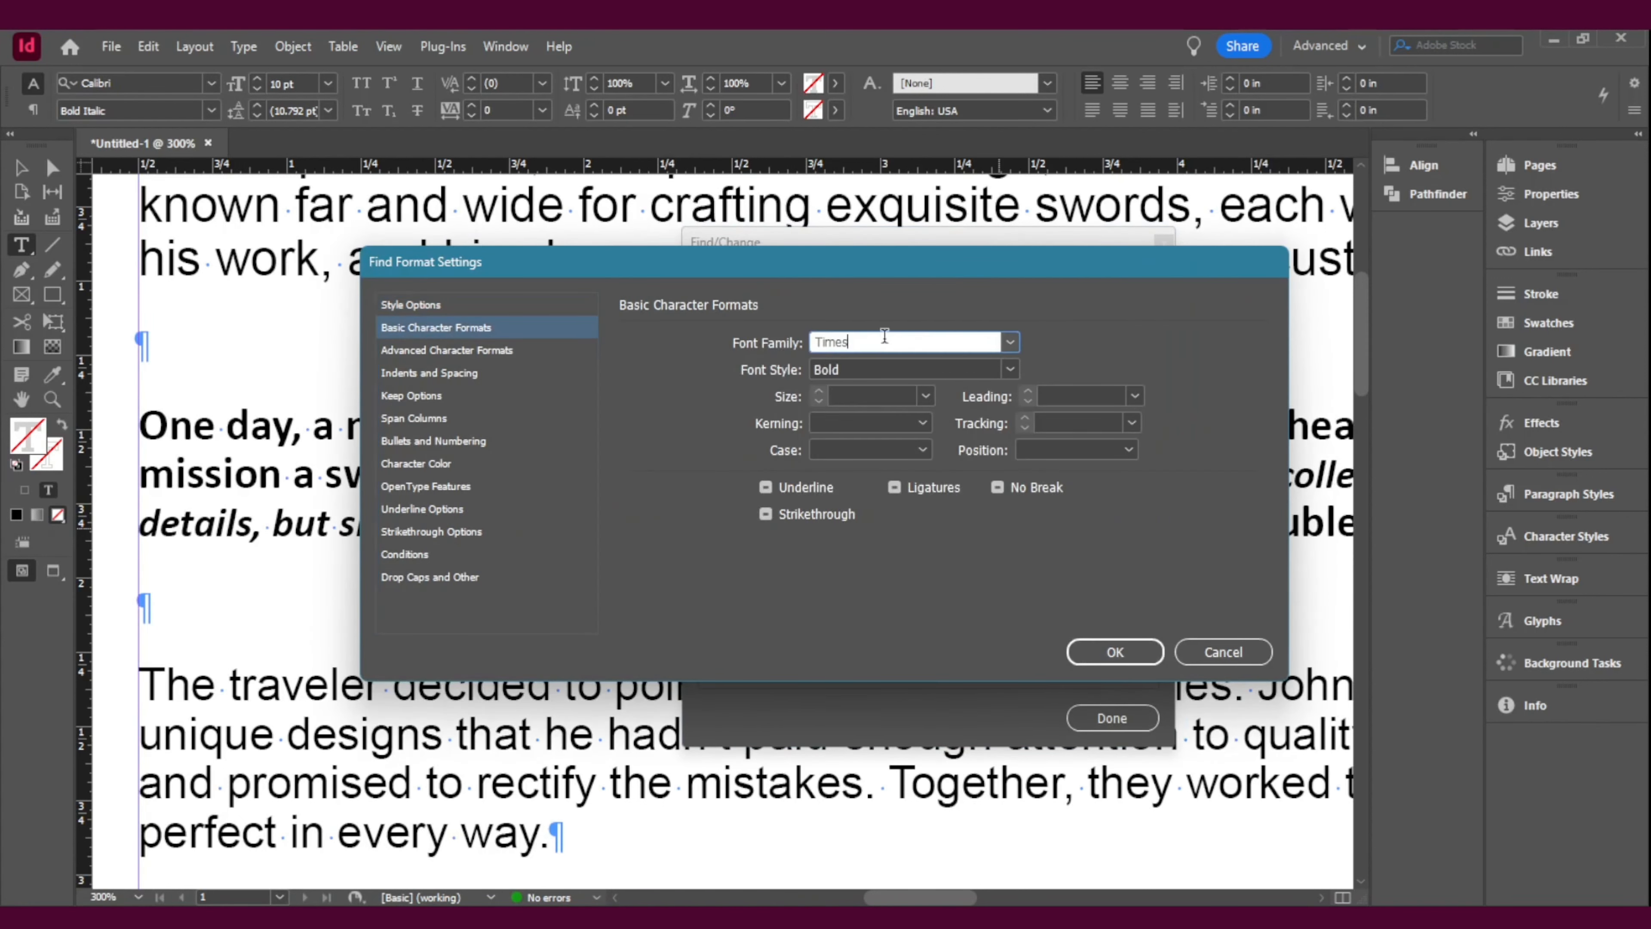
{"action": "double_click", "coordinate": [885, 337]}
{"action": "type", "text": "Calibri"}
{"action": "left_click", "coordinate": [1099, 650]}
{"action": "left_click", "coordinate": [1119, 524]}
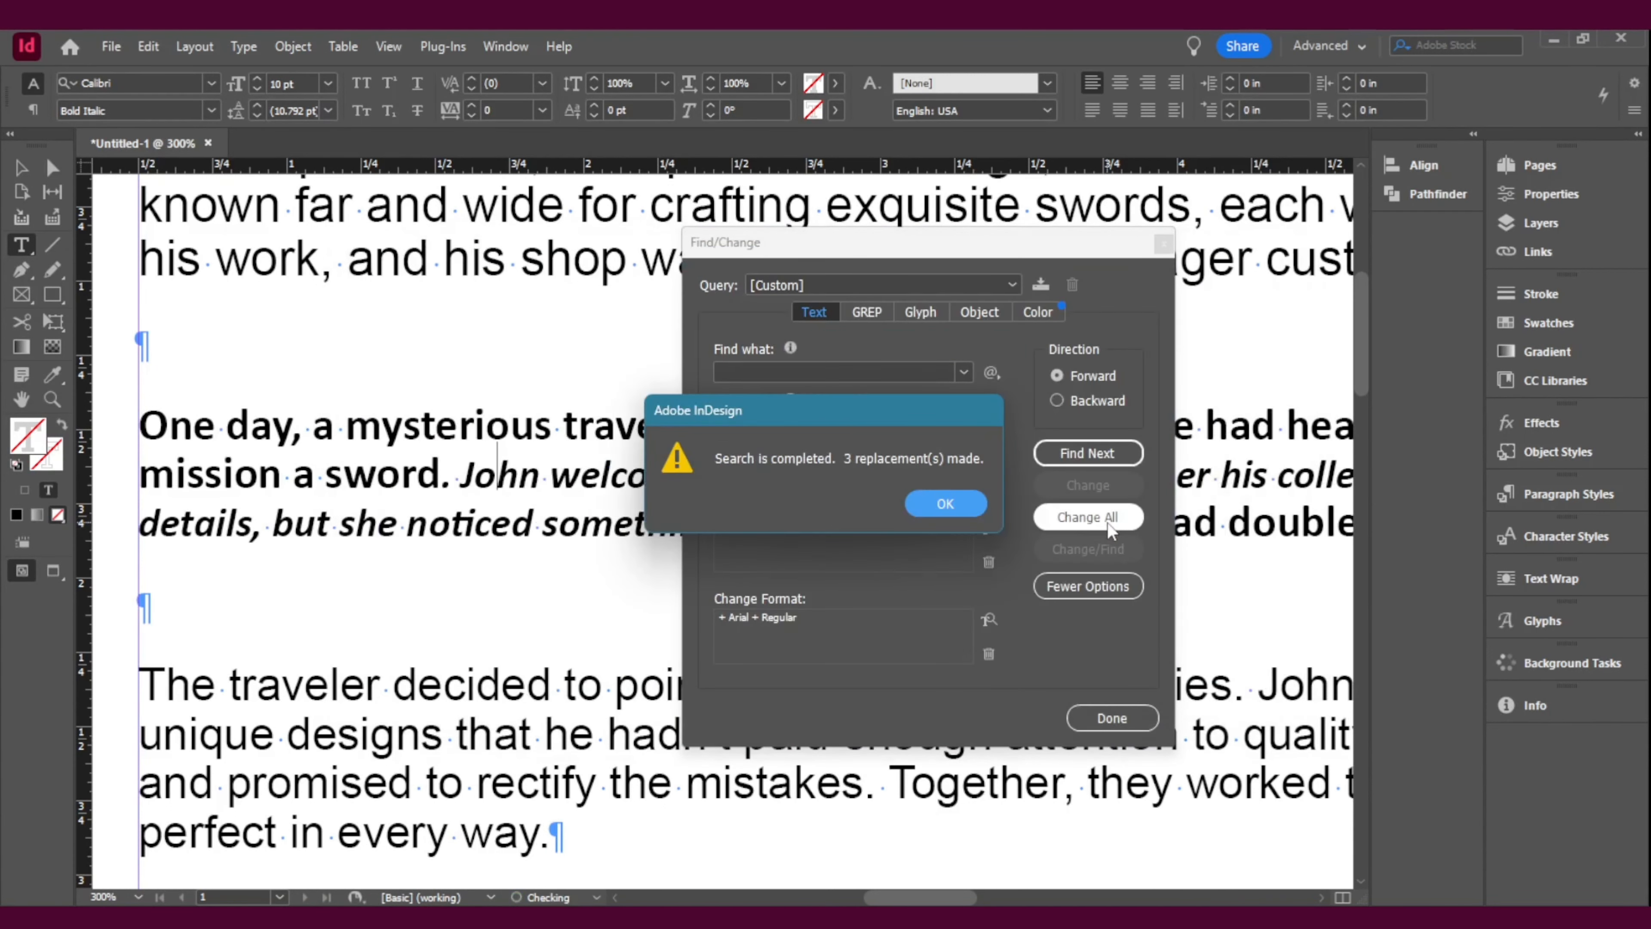
{"action": "left_click", "coordinate": [934, 513]}
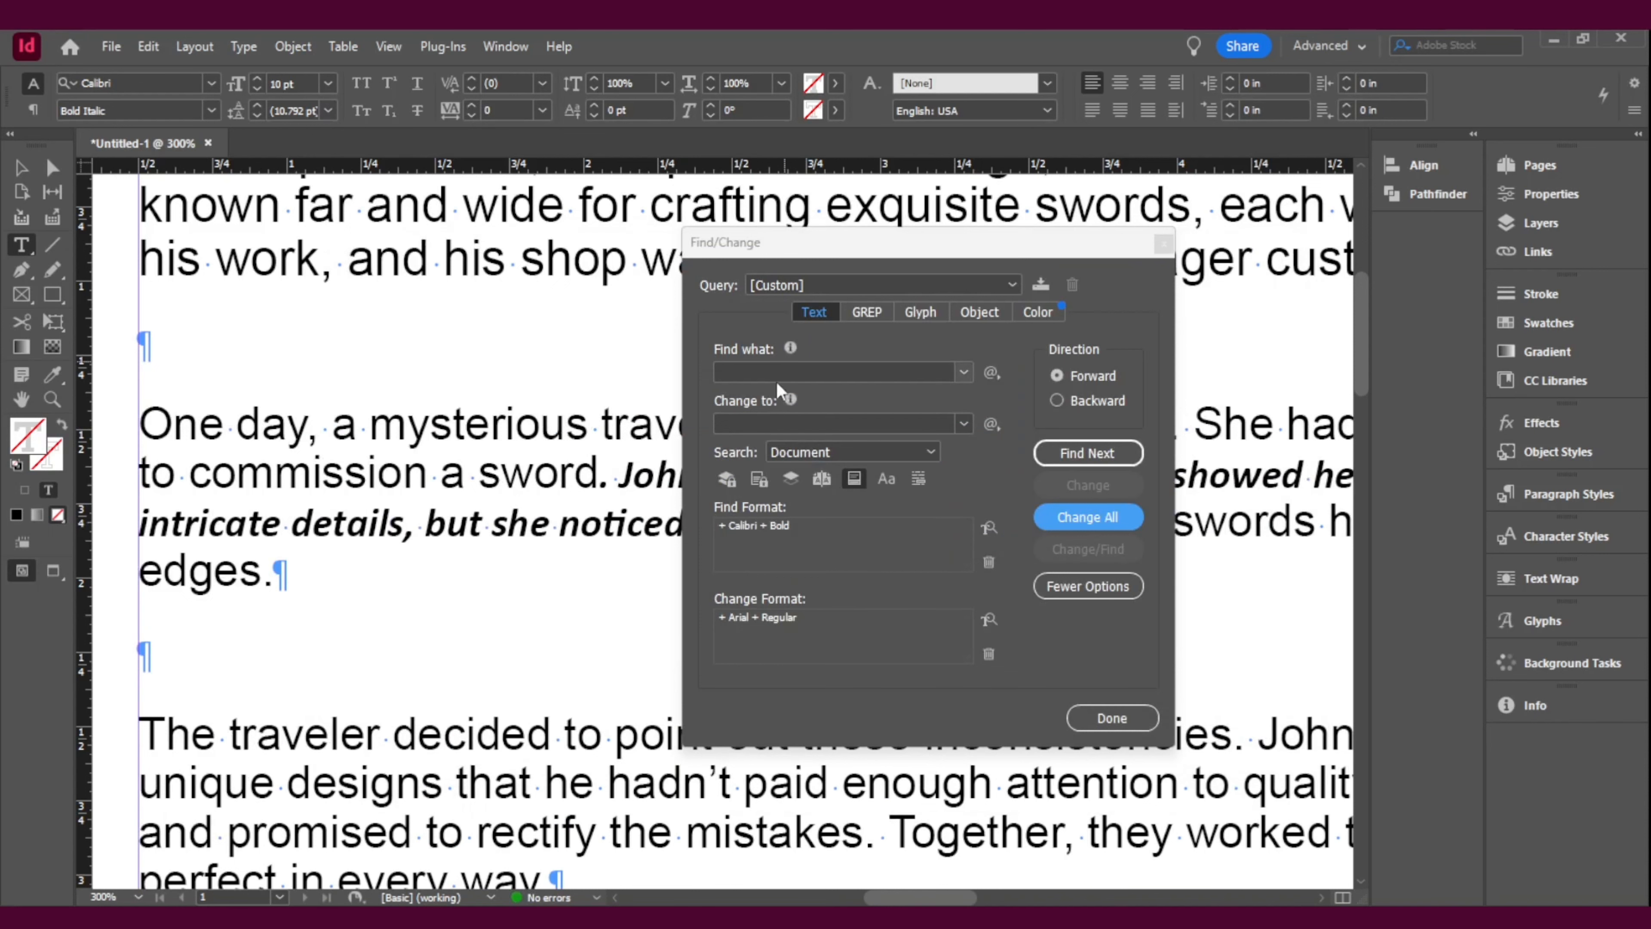
Step: Change all Calibri Bold Italic text in the document to Arial Regular and check the font across the paragraphs
{"action": "left_click", "coordinate": [988, 524]}
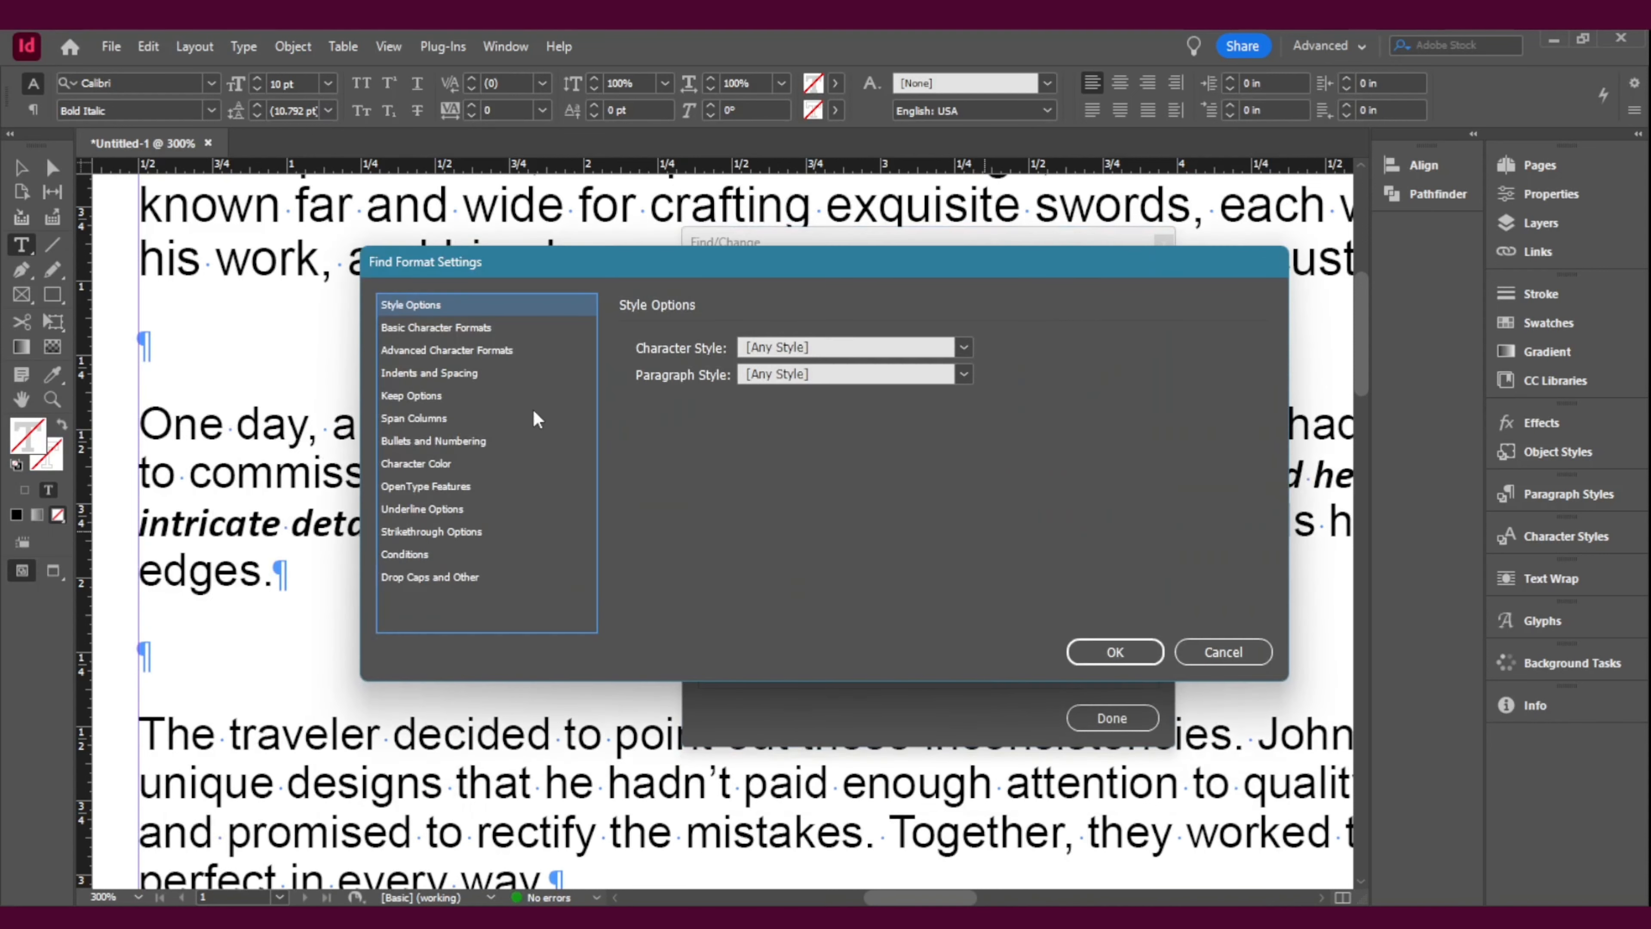
{"action": "left_click", "coordinate": [467, 351]}
{"action": "left_click", "coordinate": [478, 329]}
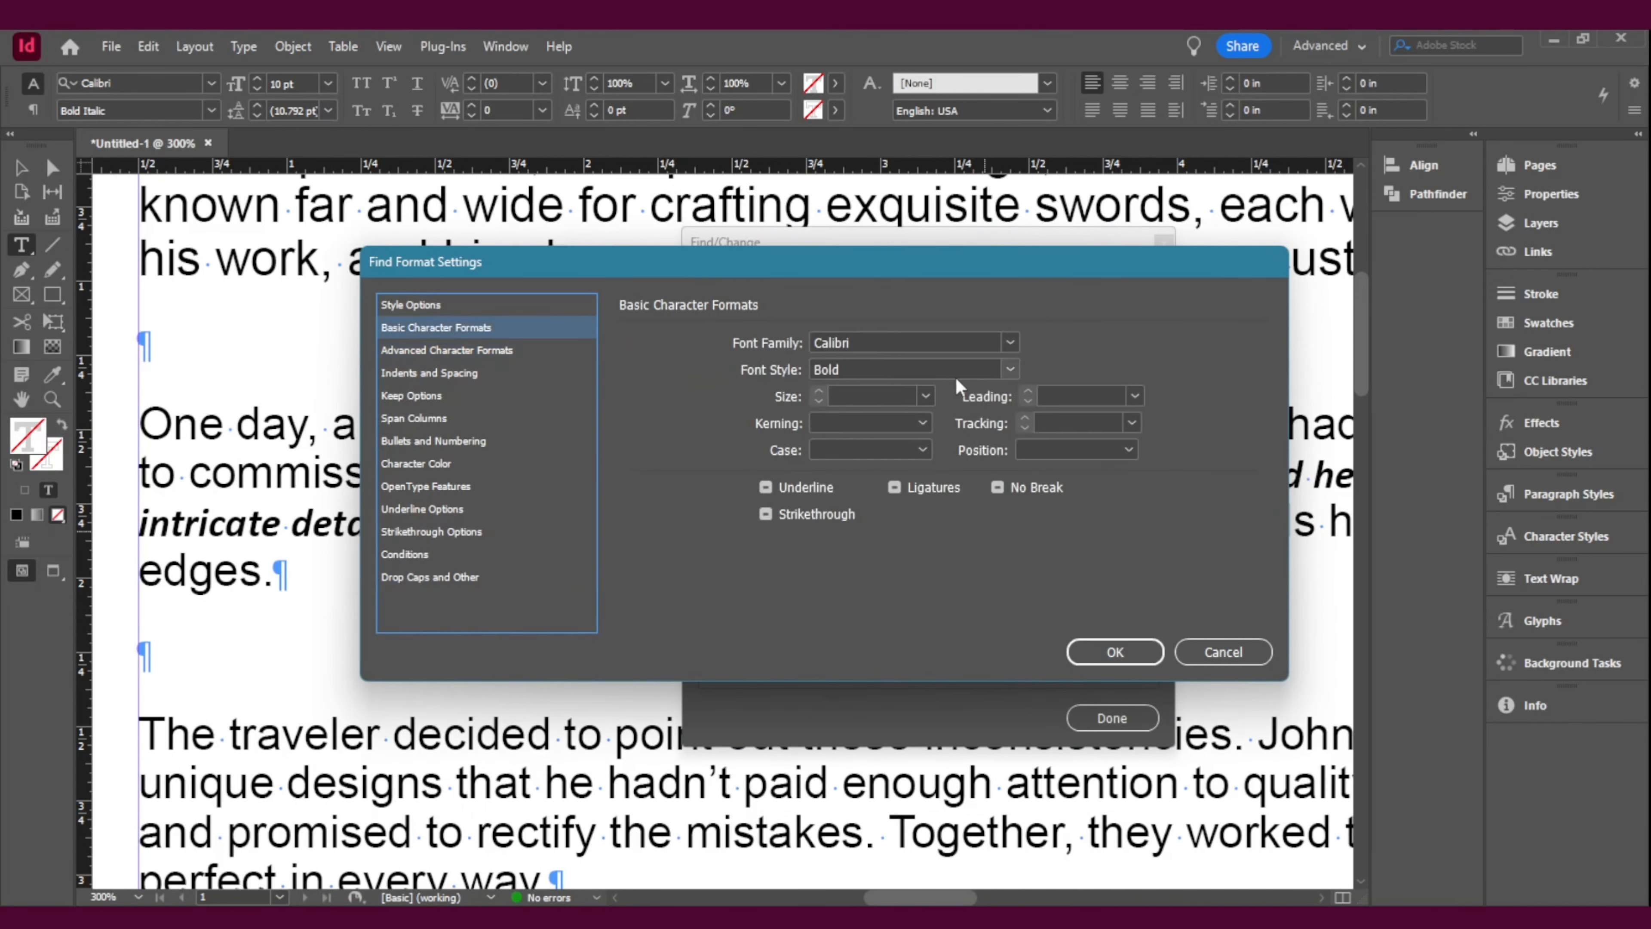
{"action": "left_click", "coordinate": [1009, 369]}
{"action": "left_click", "coordinate": [862, 498]}
{"action": "left_click", "coordinate": [1115, 652]}
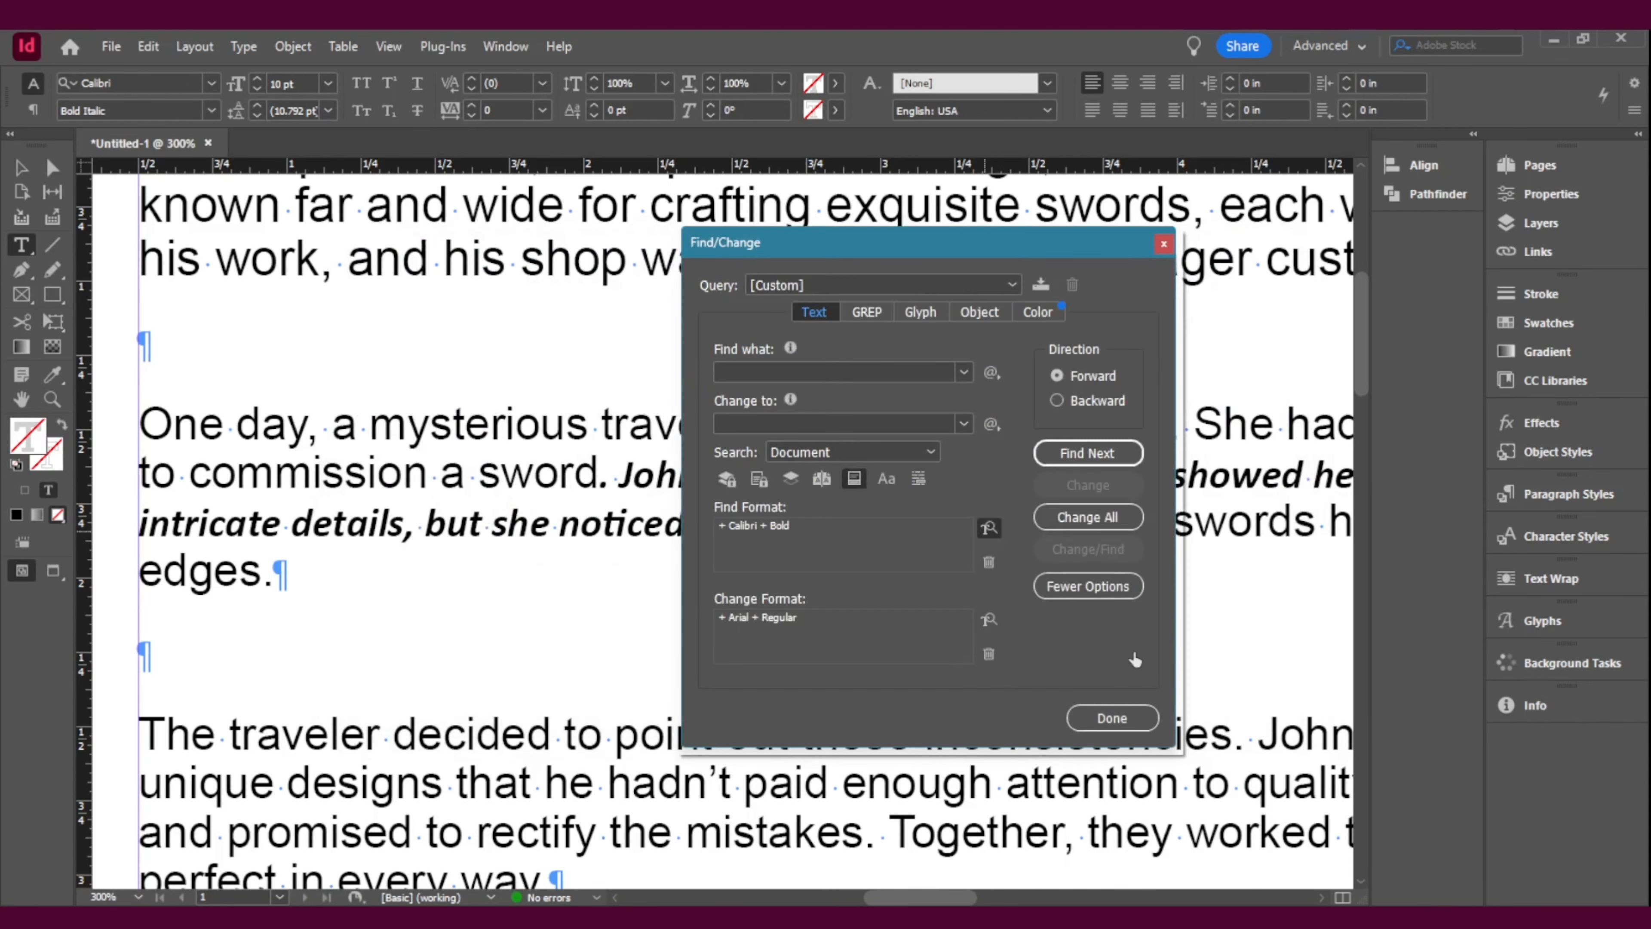
{"action": "left_click", "coordinate": [1112, 528]}
{"action": "left_click", "coordinate": [954, 509]}
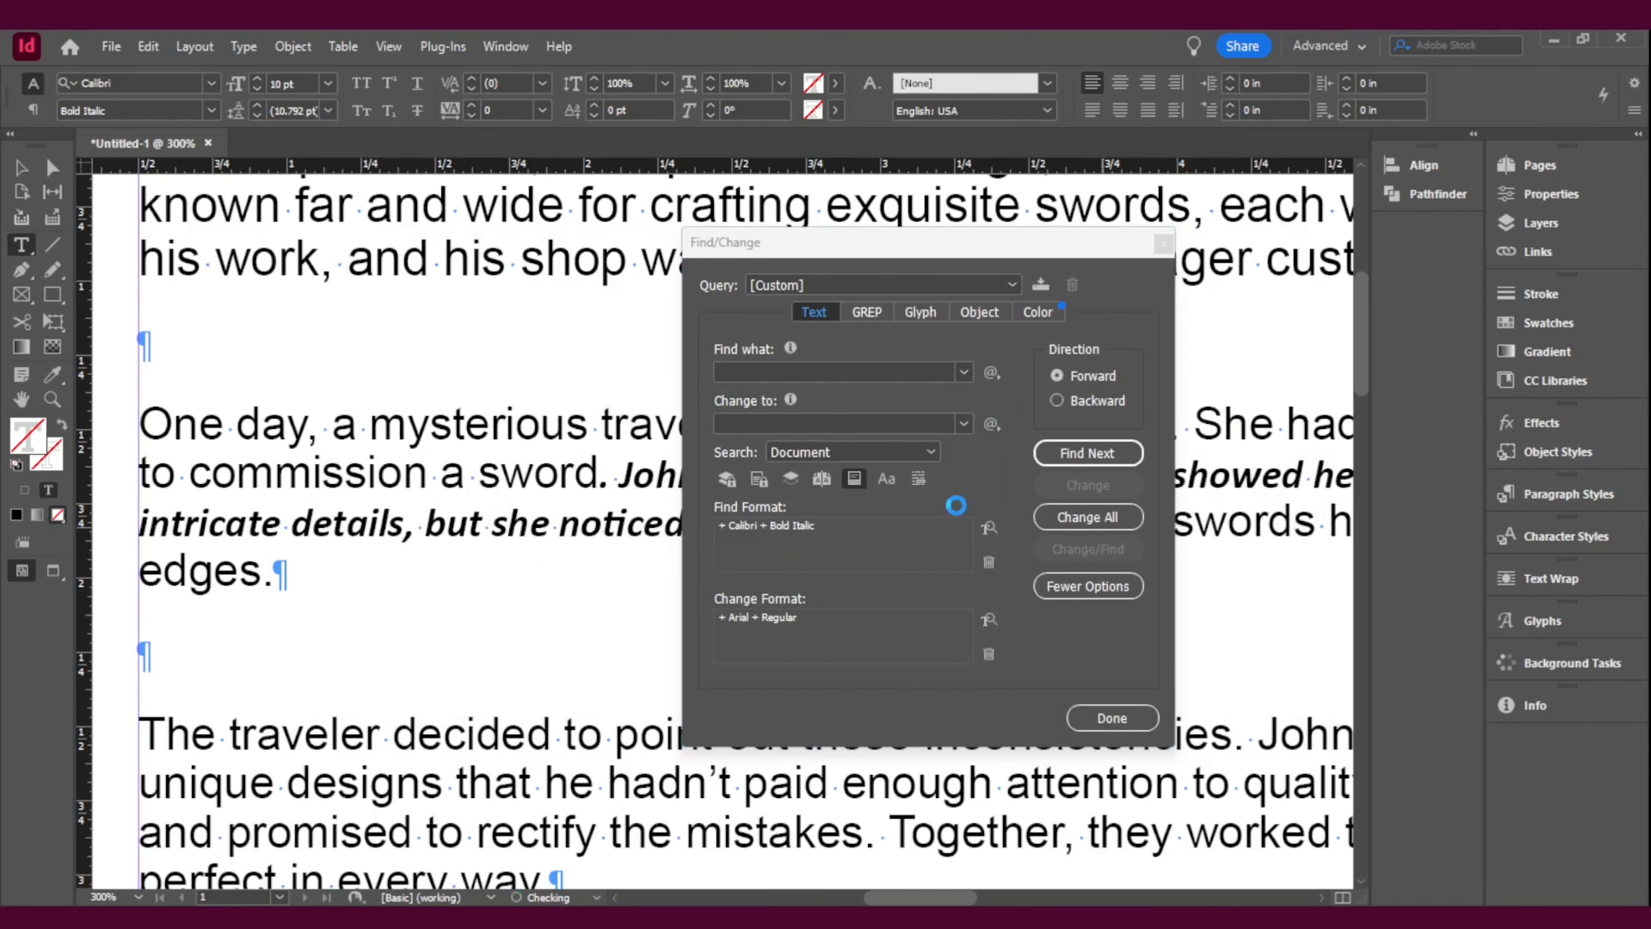
{"action": "left_click", "coordinate": [534, 618]}
{"action": "scroll", "coordinate": [535, 618], "scroll_direction": "up", "scroll_amount": 3}
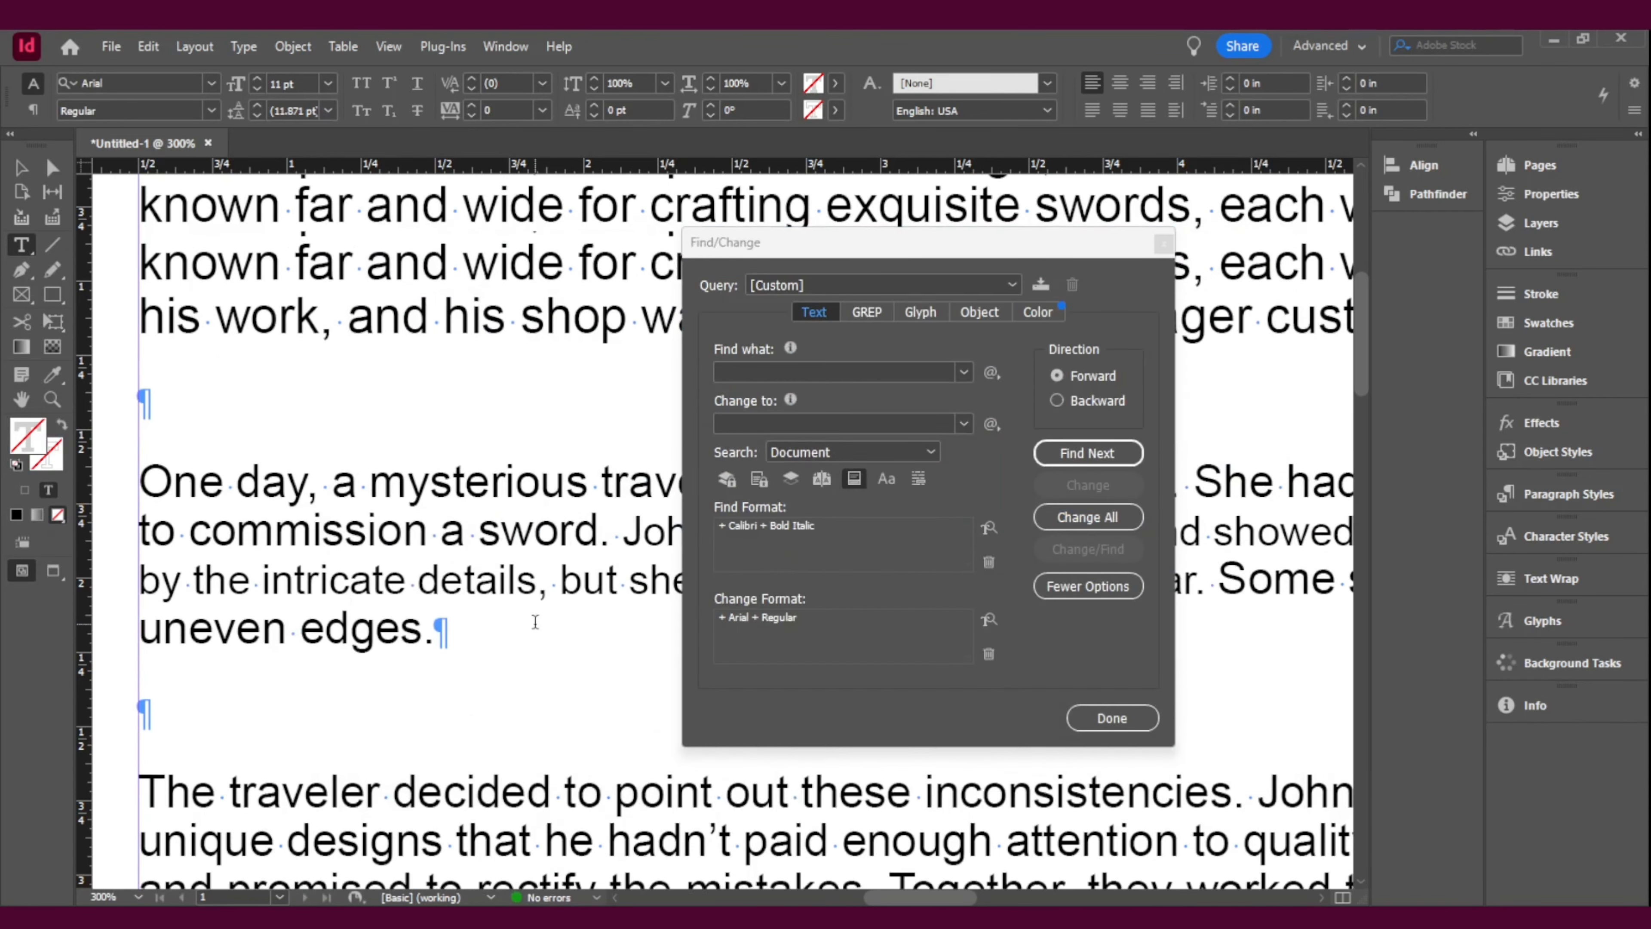
{"action": "left_click", "coordinate": [417, 505]}
{"action": "scroll", "coordinate": [409, 527], "scroll_direction": "down", "scroll_amount": 3}
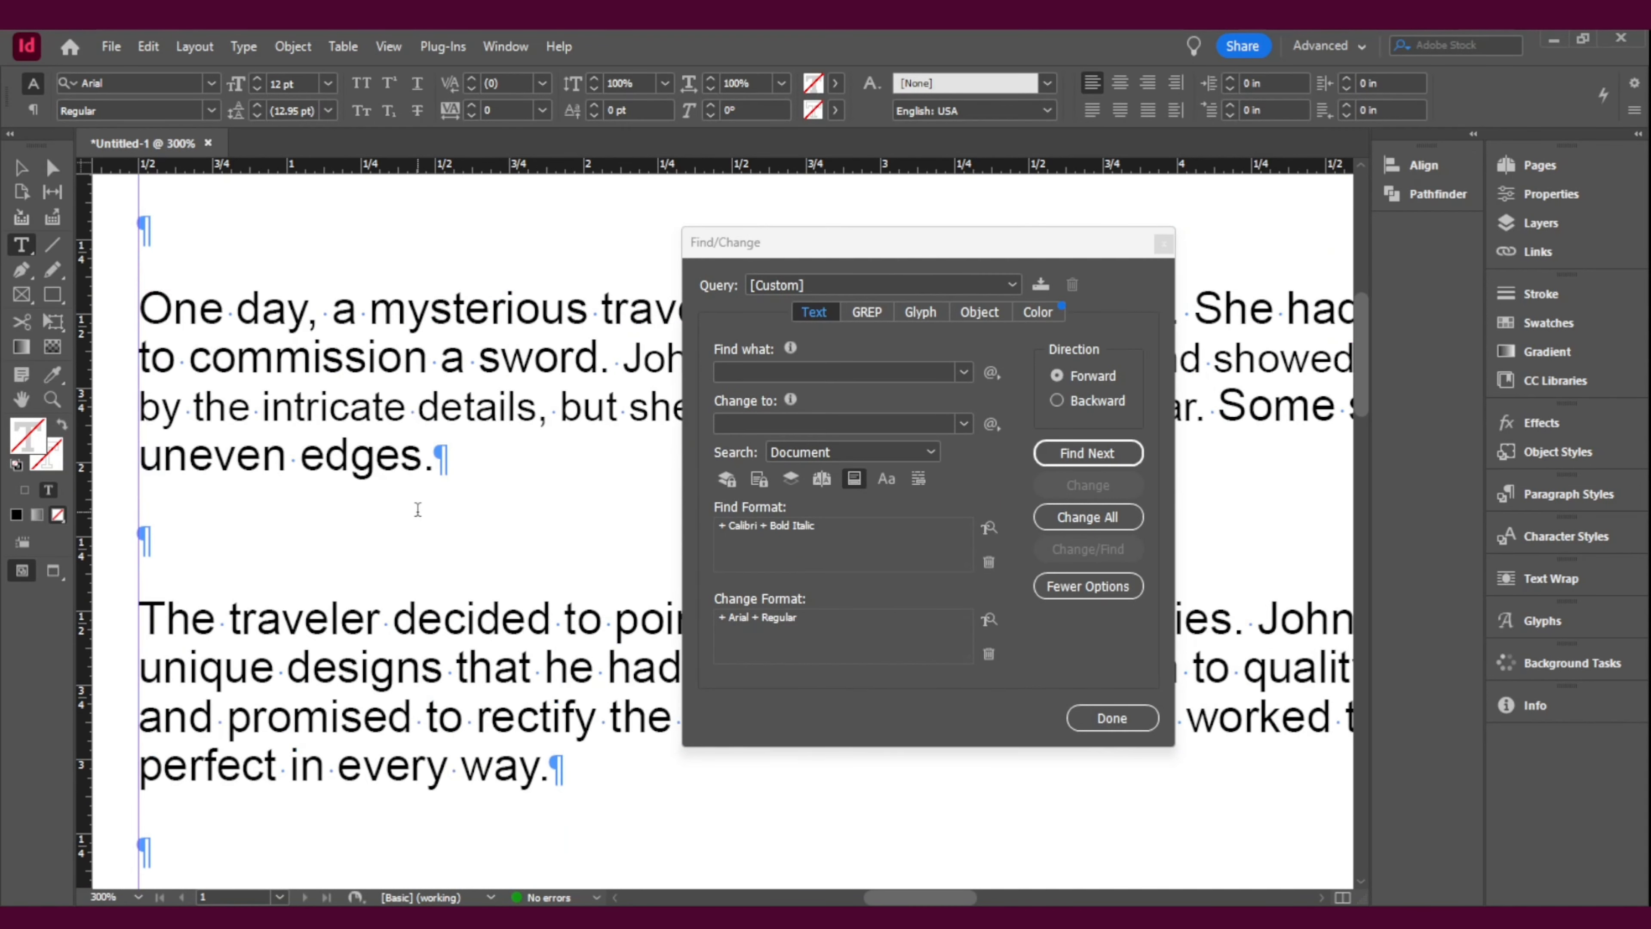
Step: Check the font family, style and size of the text in the story's different paragraphs
{"action": "scroll", "coordinate": [448, 618], "scroll_direction": "down", "scroll_amount": 3}
{"action": "left_click", "coordinate": [433, 680]}
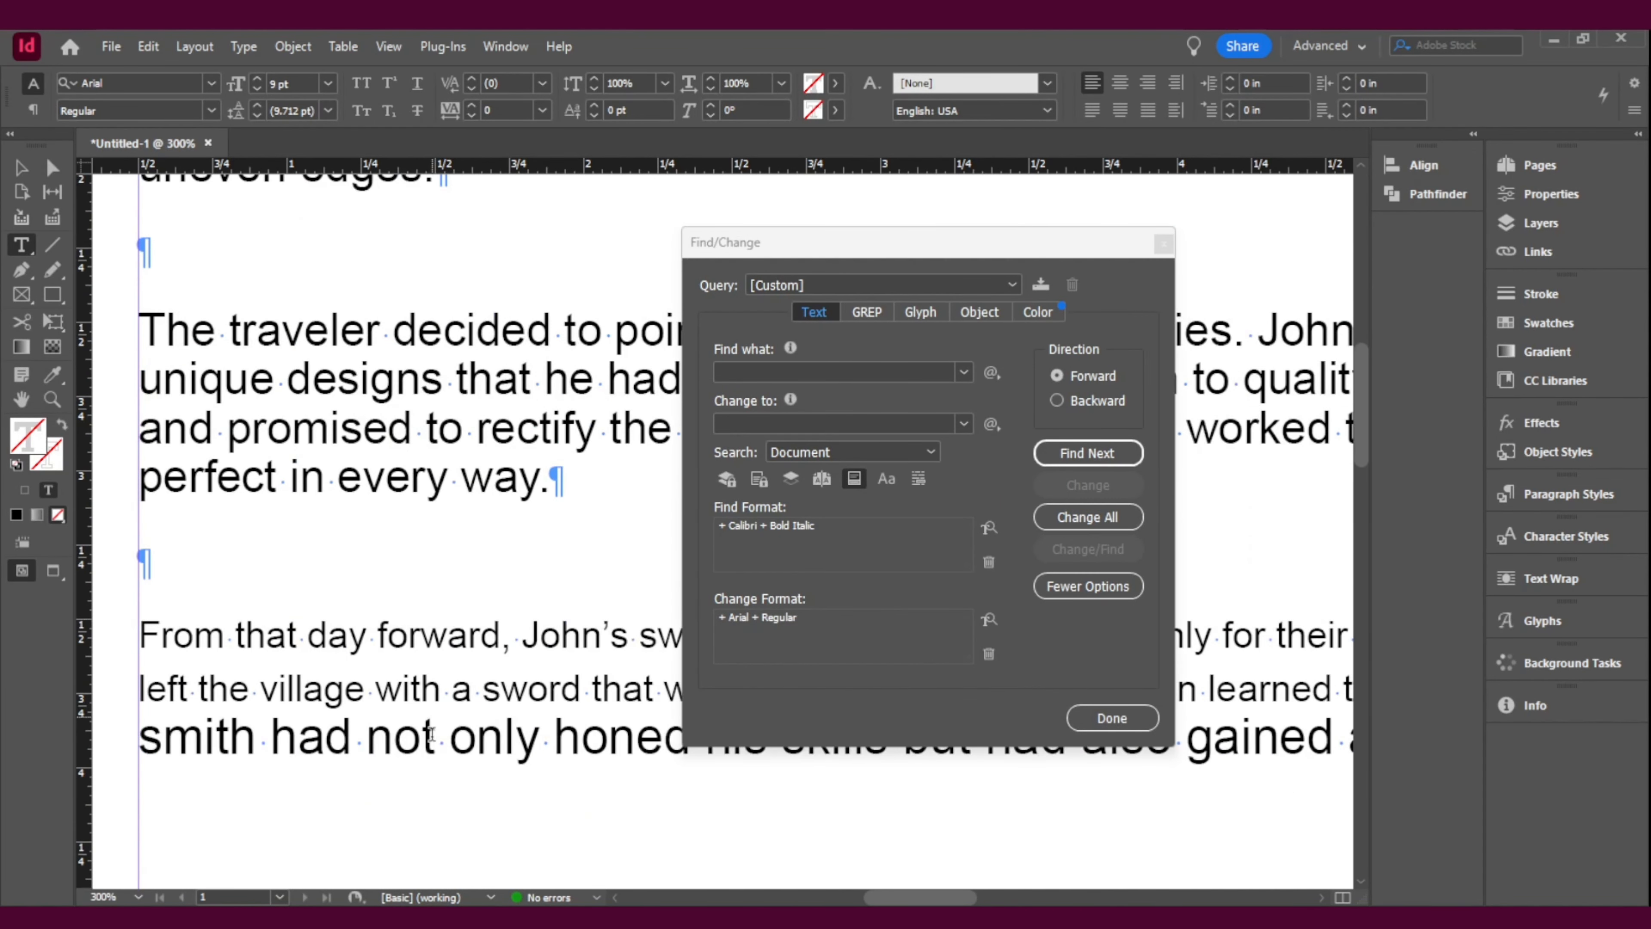
{"action": "left_click", "coordinate": [432, 738]}
{"action": "left_click", "coordinate": [531, 637]}
{"action": "scroll", "coordinate": [520, 585], "scroll_direction": "up", "scroll_amount": 10}
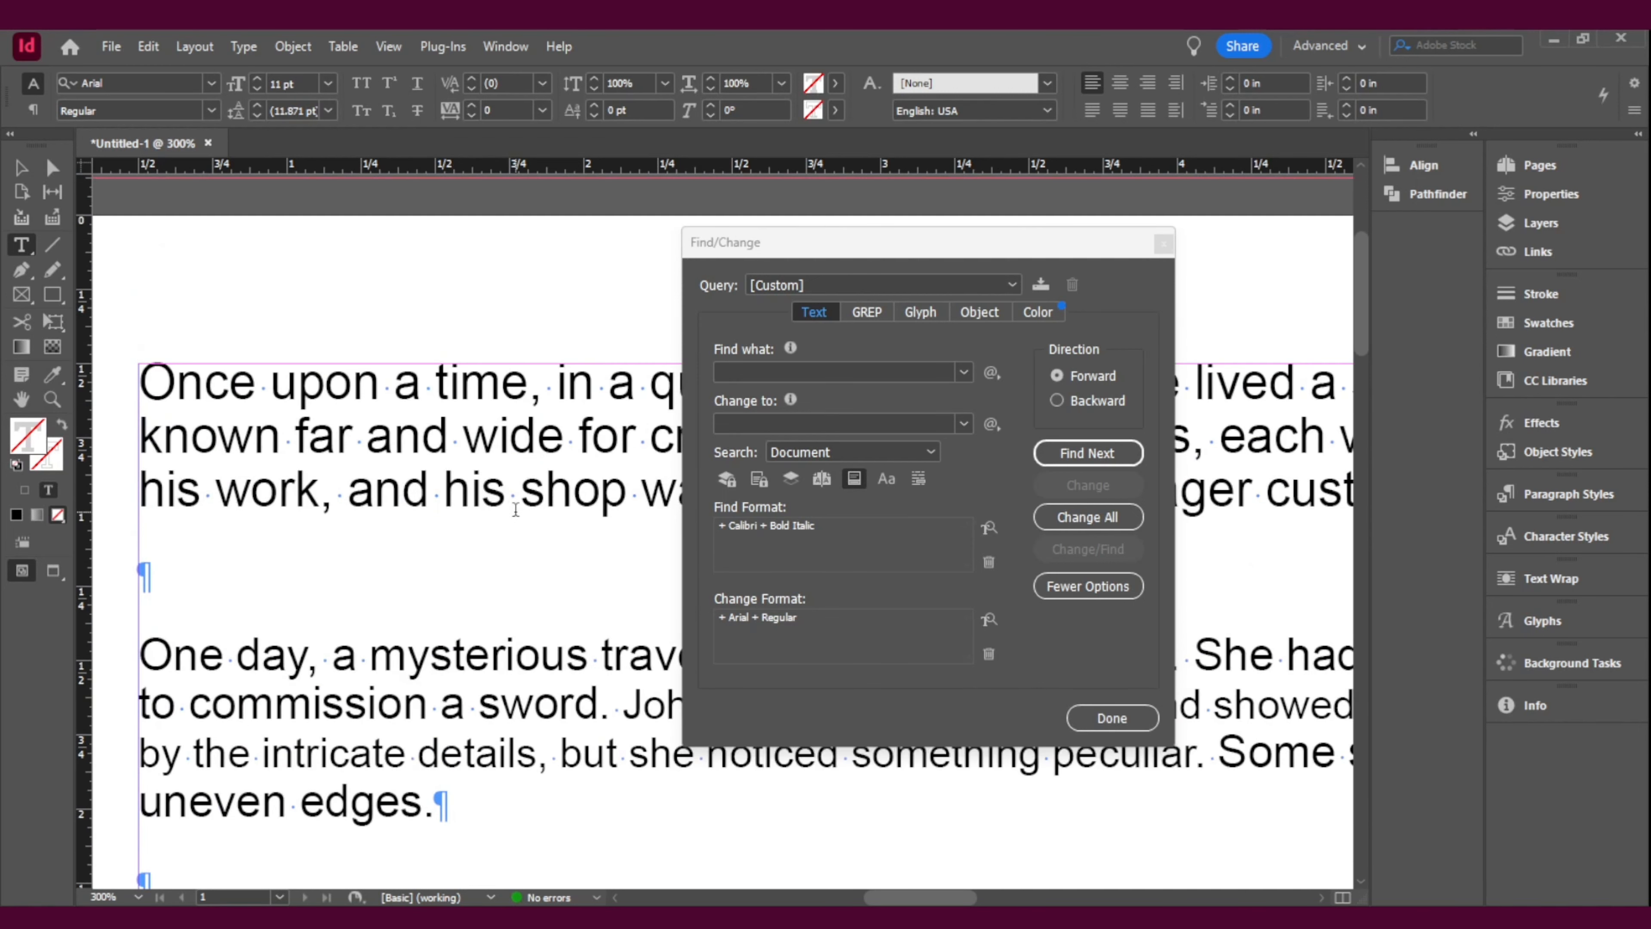
{"action": "scroll", "coordinate": [514, 516], "scroll_direction": "down", "scroll_amount": 2}
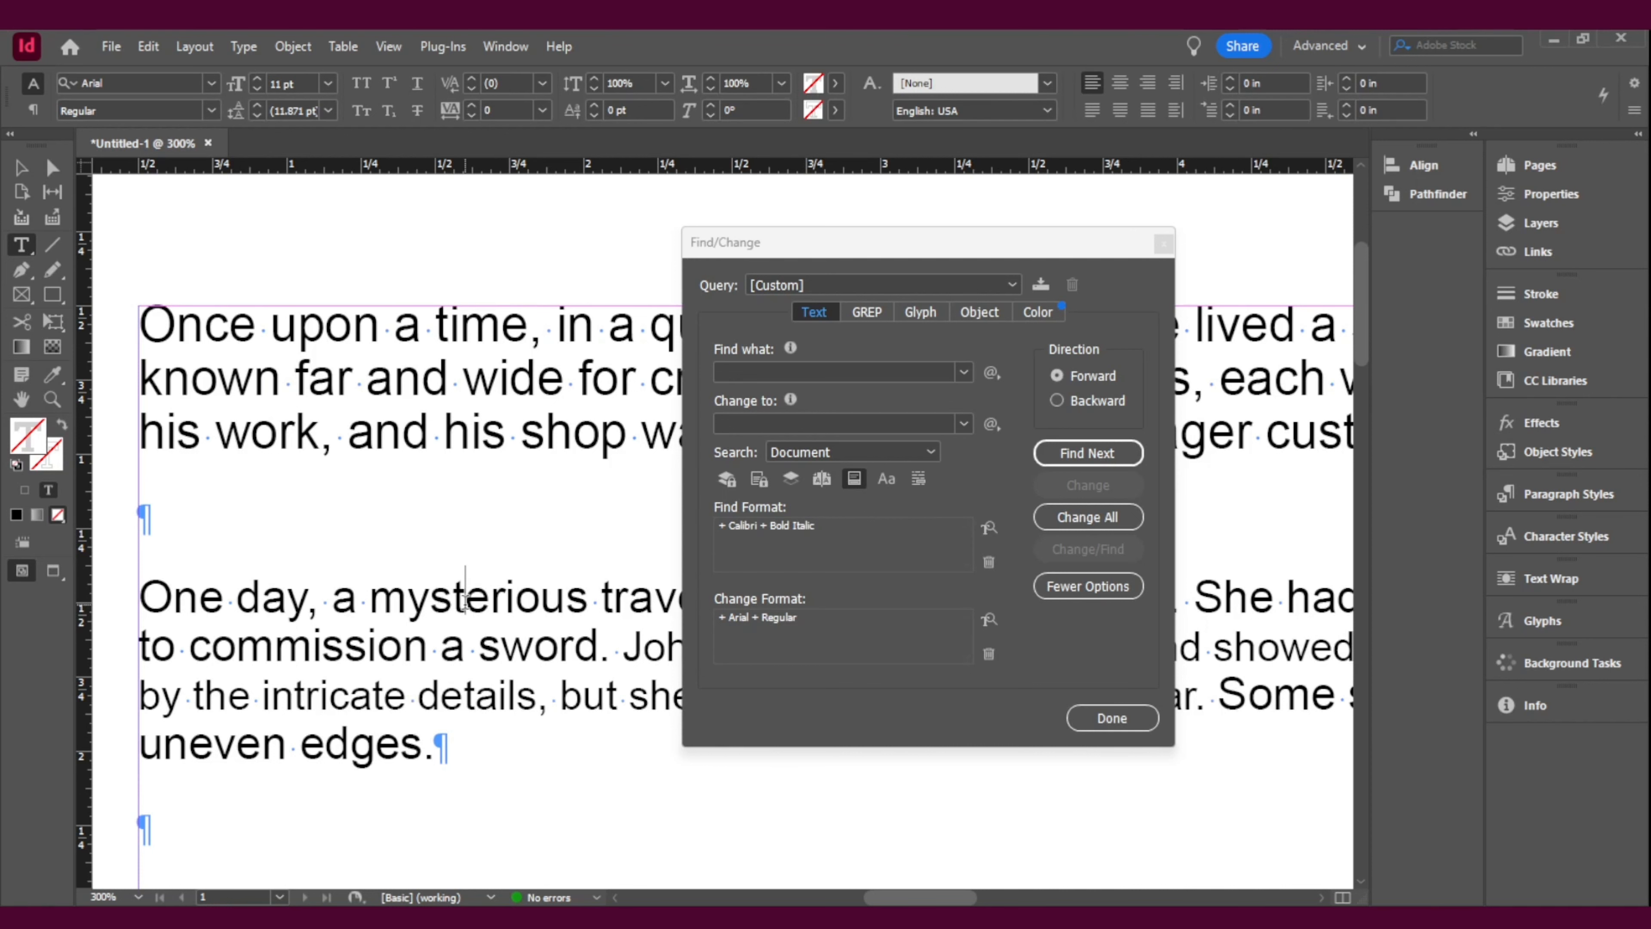
Step: With the whole story selected, clear the Find Format and set the Change Format to Arial Bold
{"action": "key", "text": "ctrl+a"}
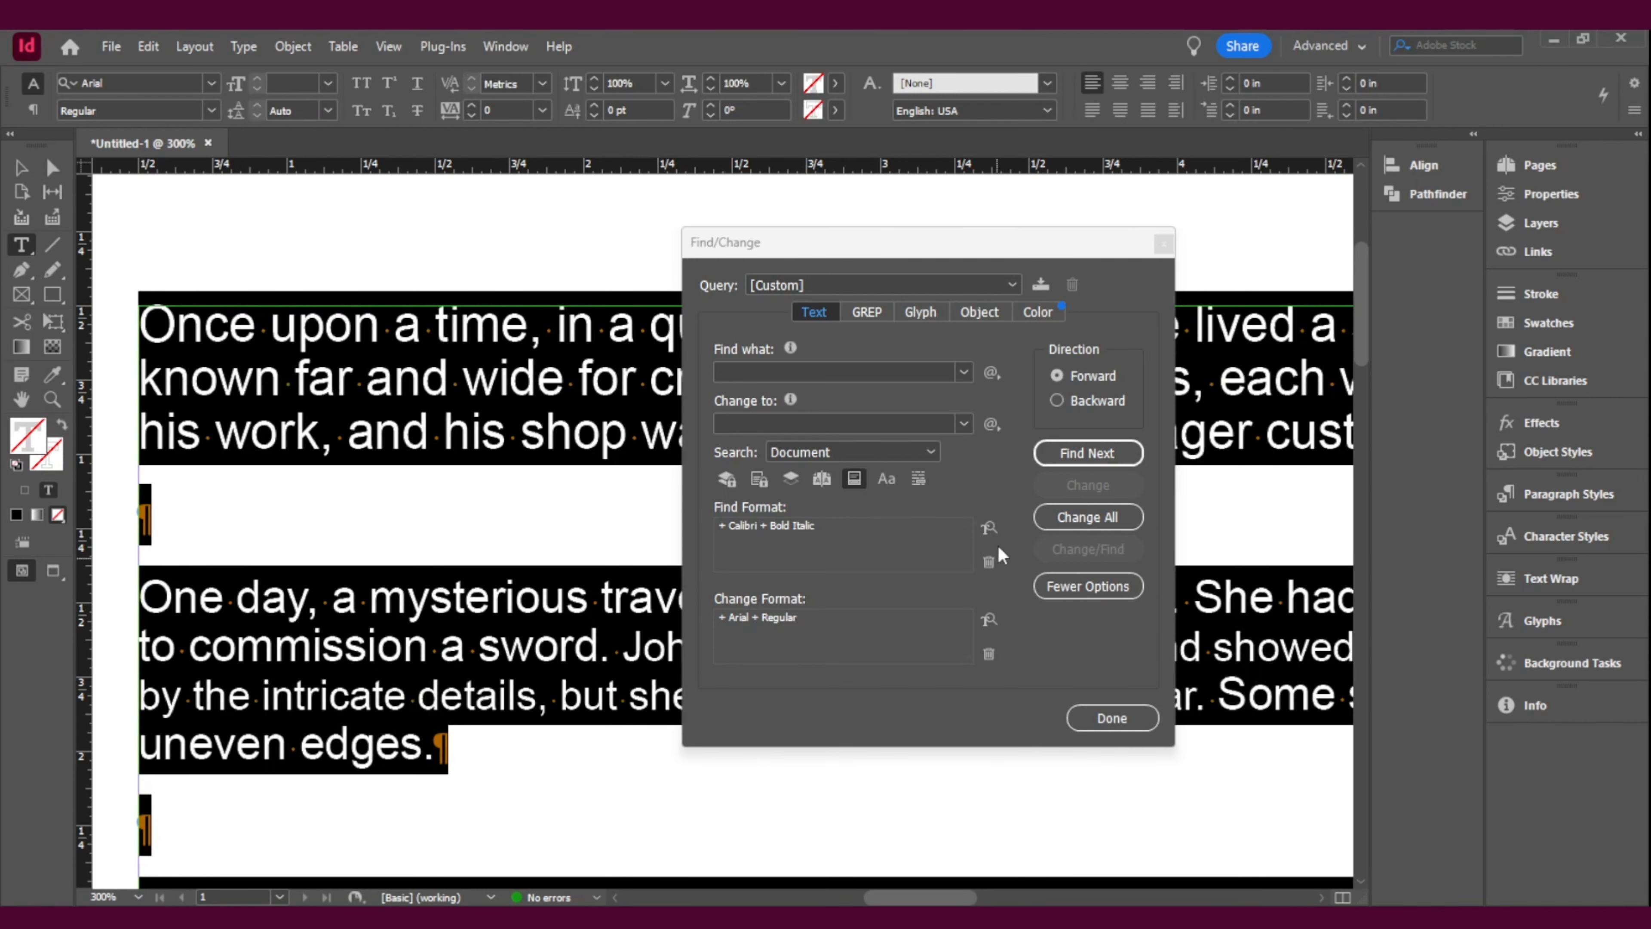
{"action": "left_click", "coordinate": [989, 561]}
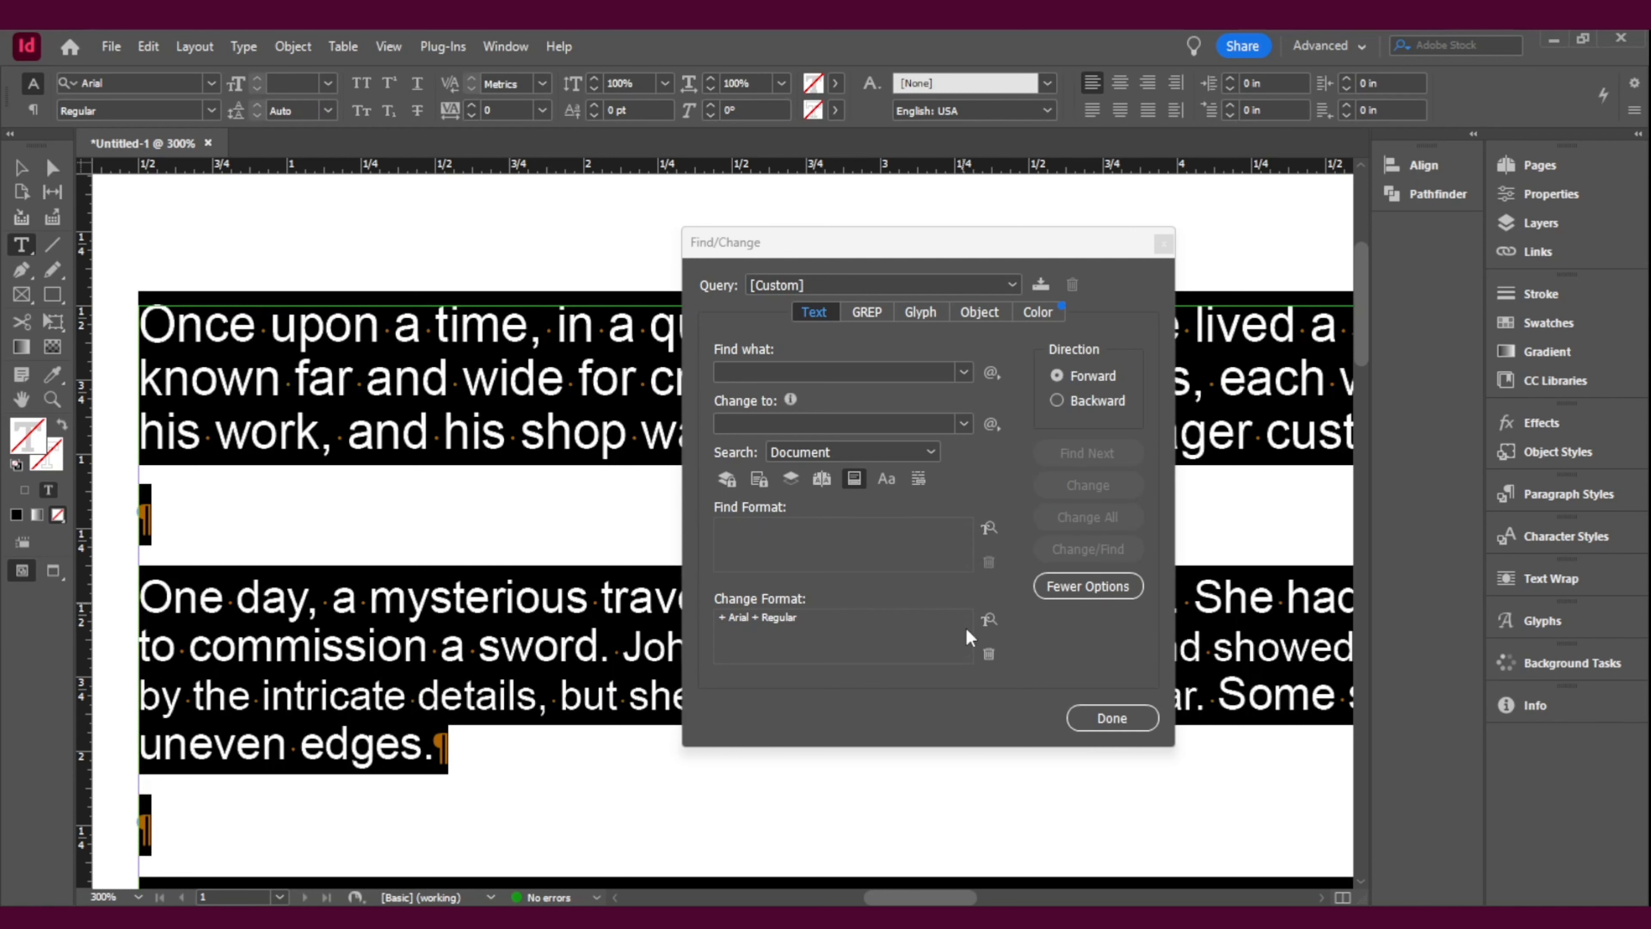
{"action": "left_click", "coordinate": [989, 618]}
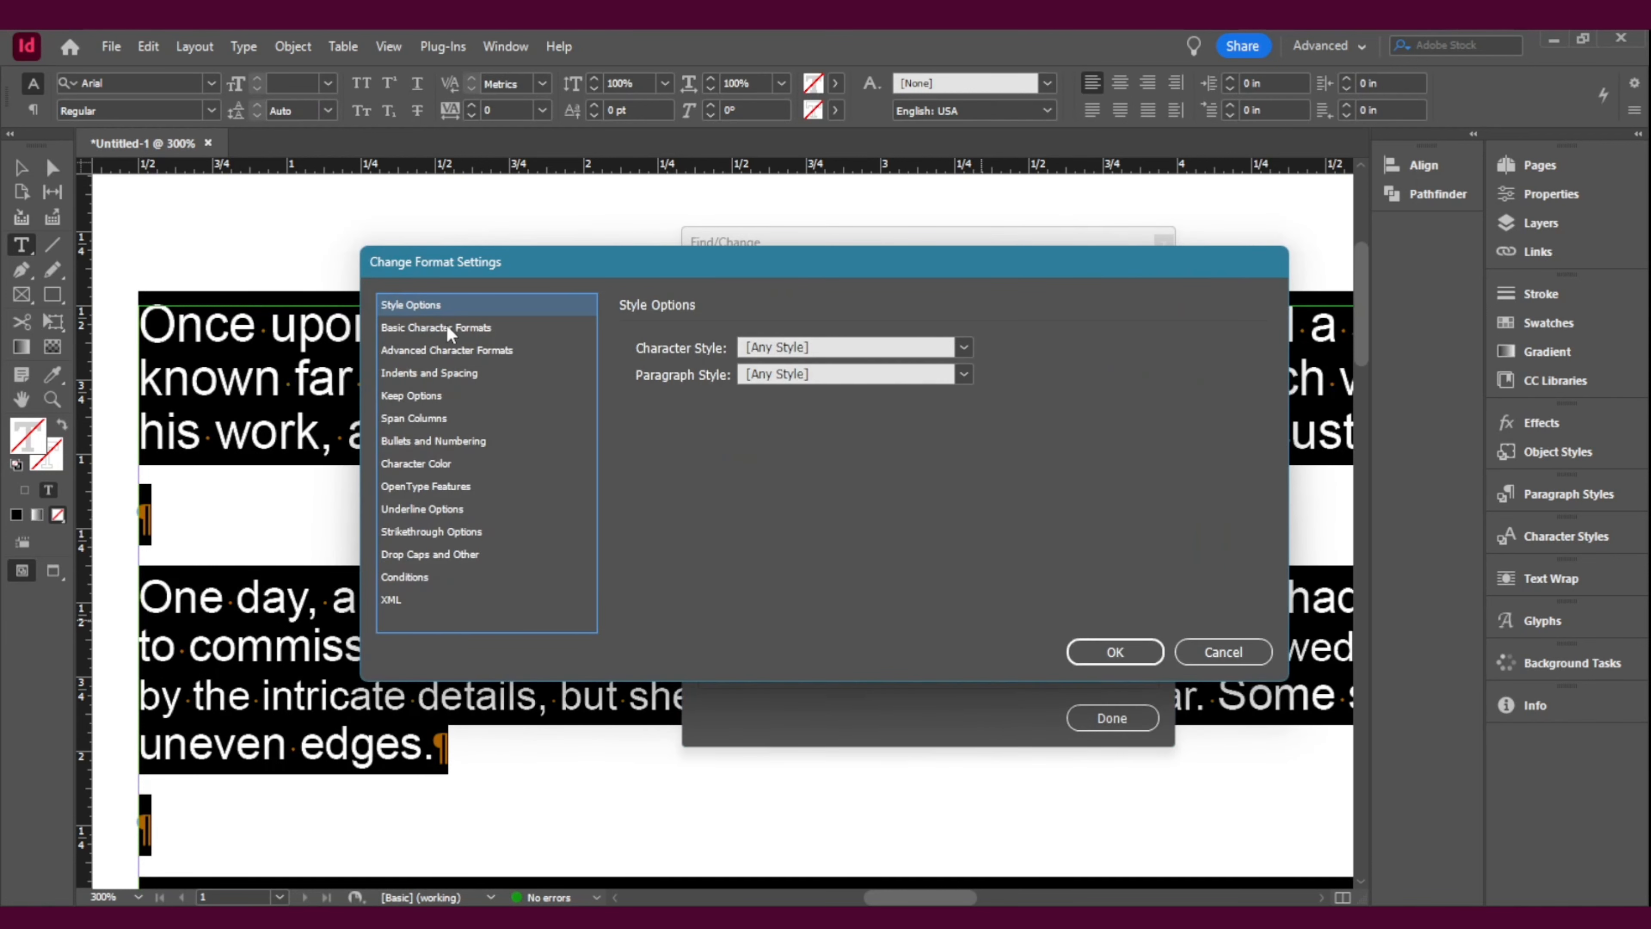
{"action": "left_click", "coordinate": [447, 328]}
{"action": "left_click", "coordinate": [908, 347]}
{"action": "left_click", "coordinate": [908, 347]}
{"action": "left_click", "coordinate": [900, 372]}
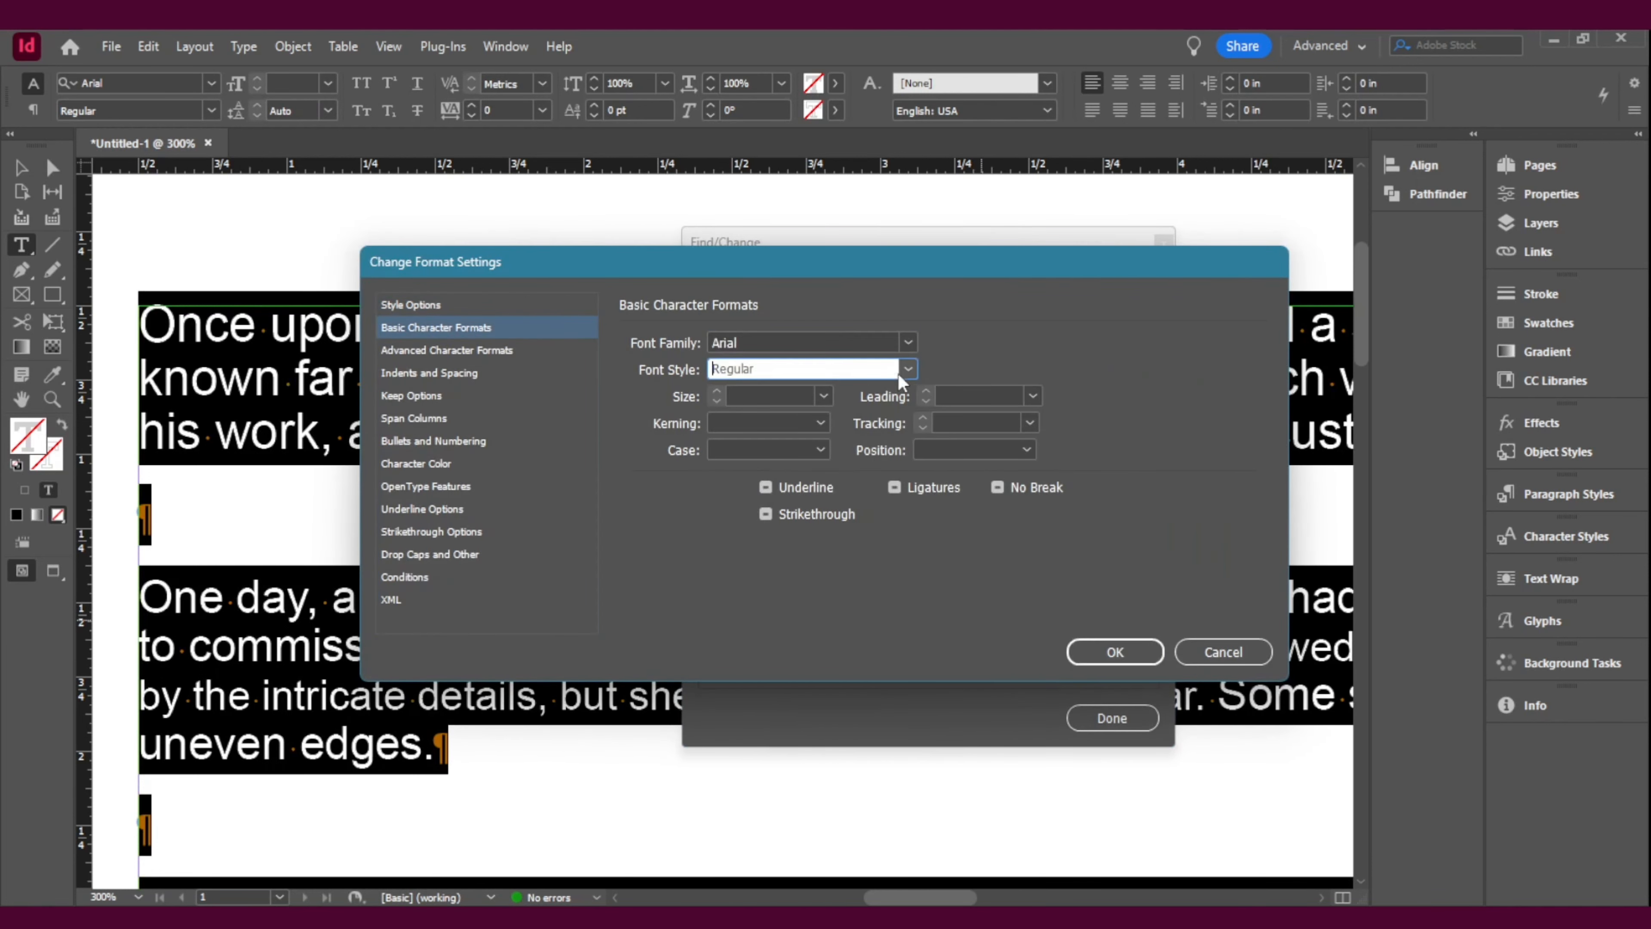
{"action": "left_click", "coordinate": [908, 369]}
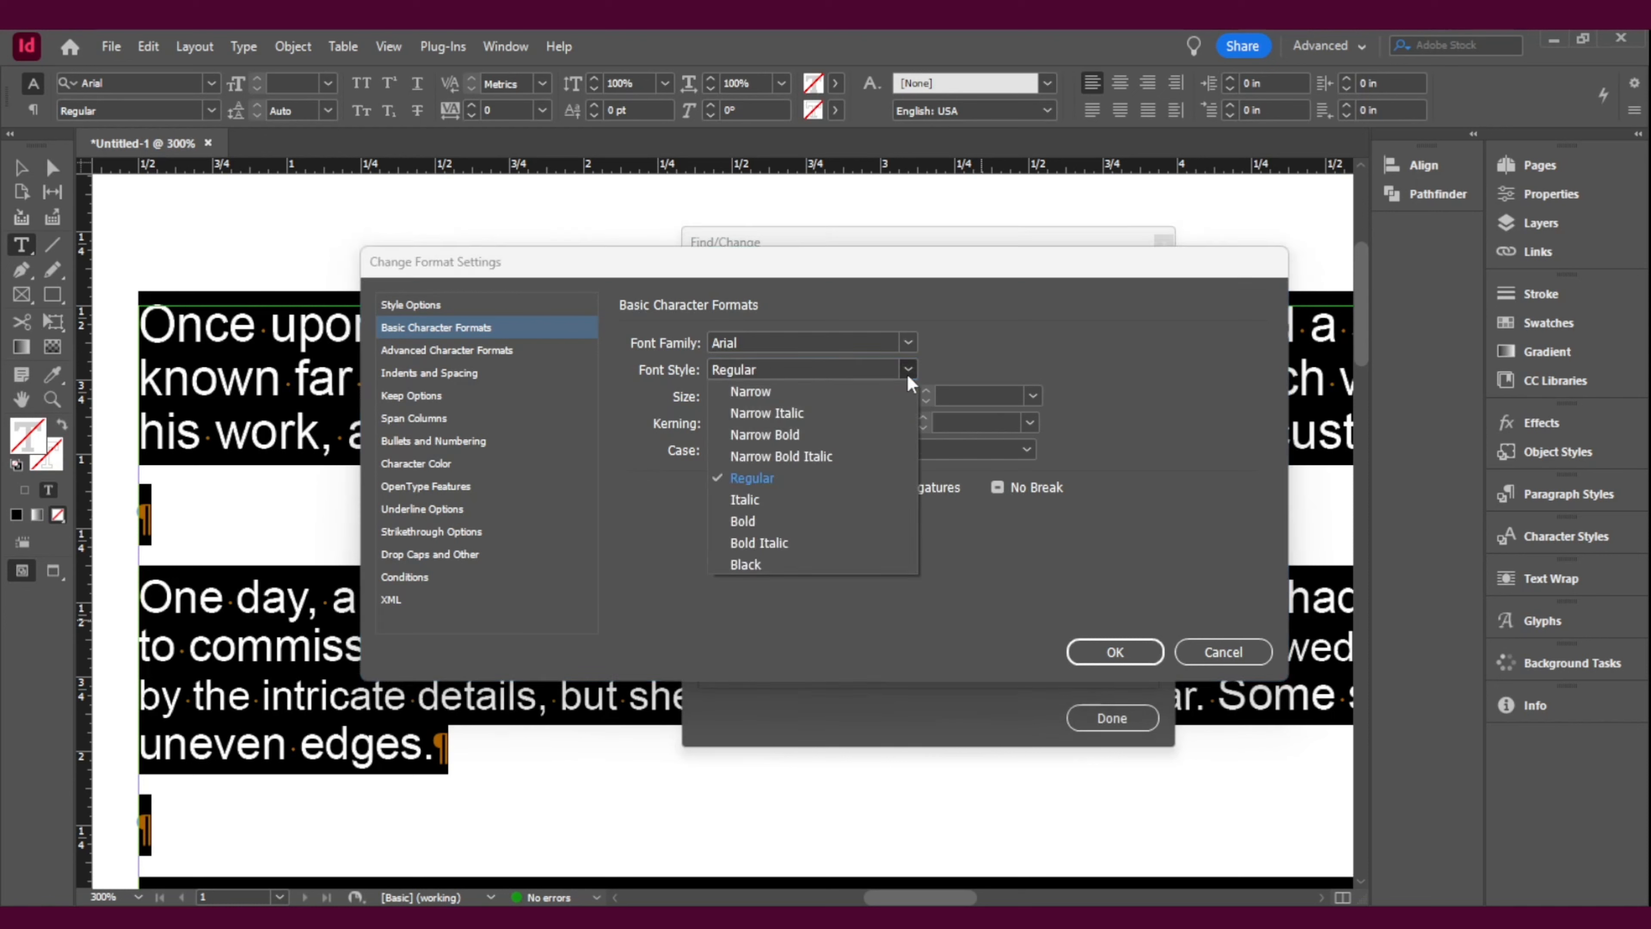
{"action": "left_click", "coordinate": [767, 522]}
{"action": "left_click", "coordinate": [1131, 653]}
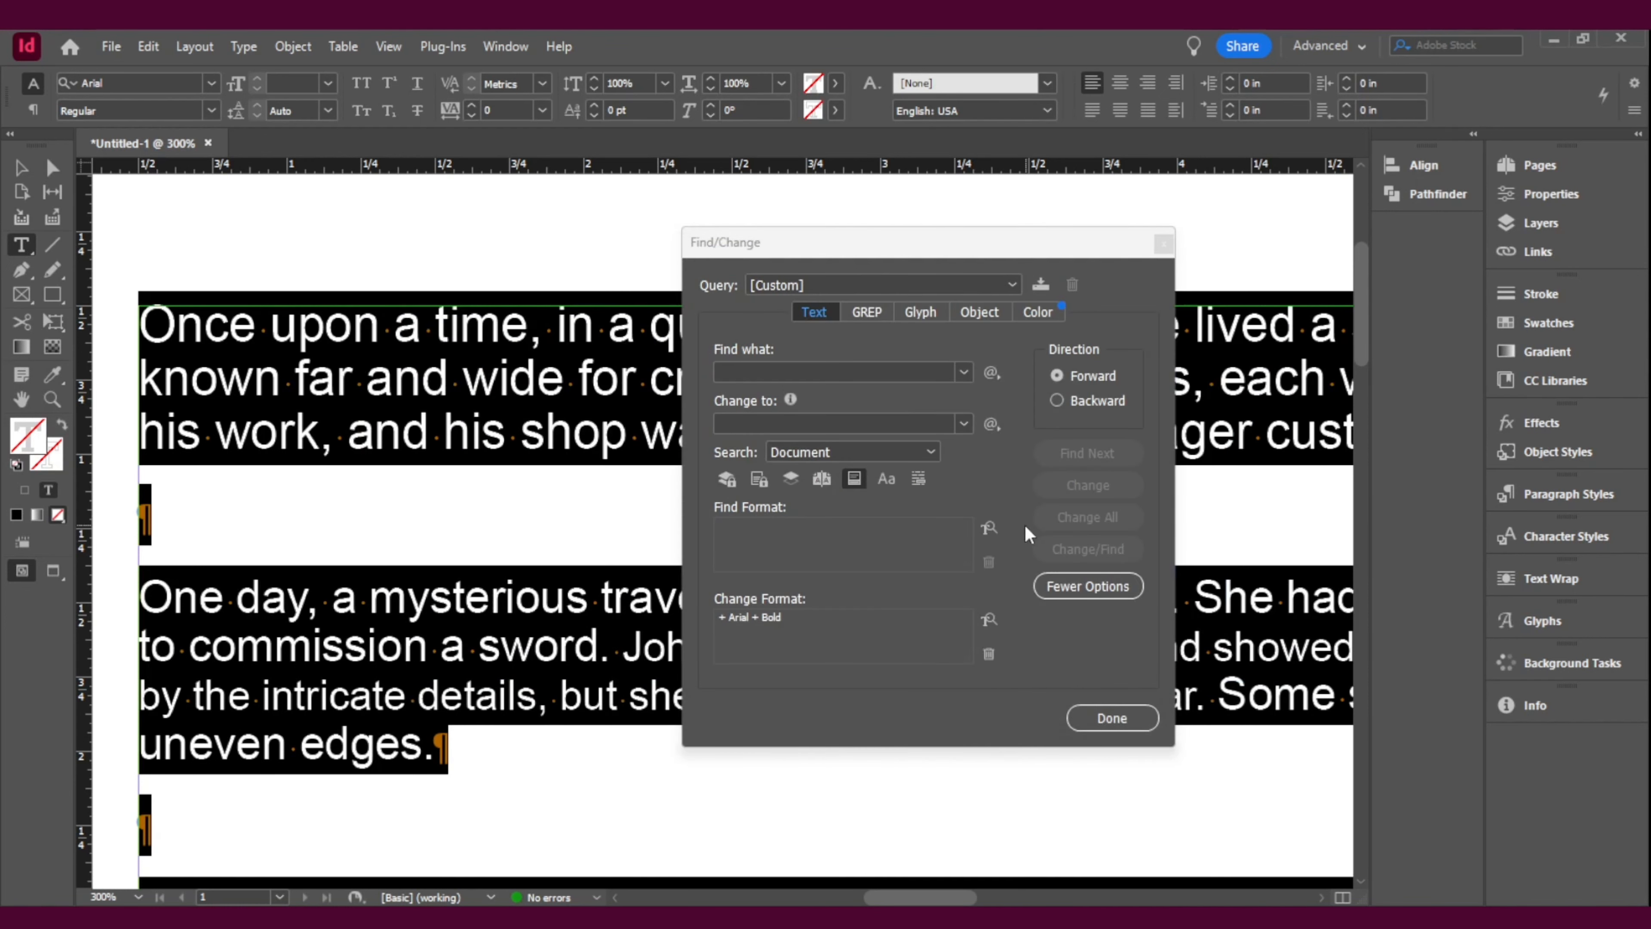
{"action": "left_click", "coordinate": [989, 528]}
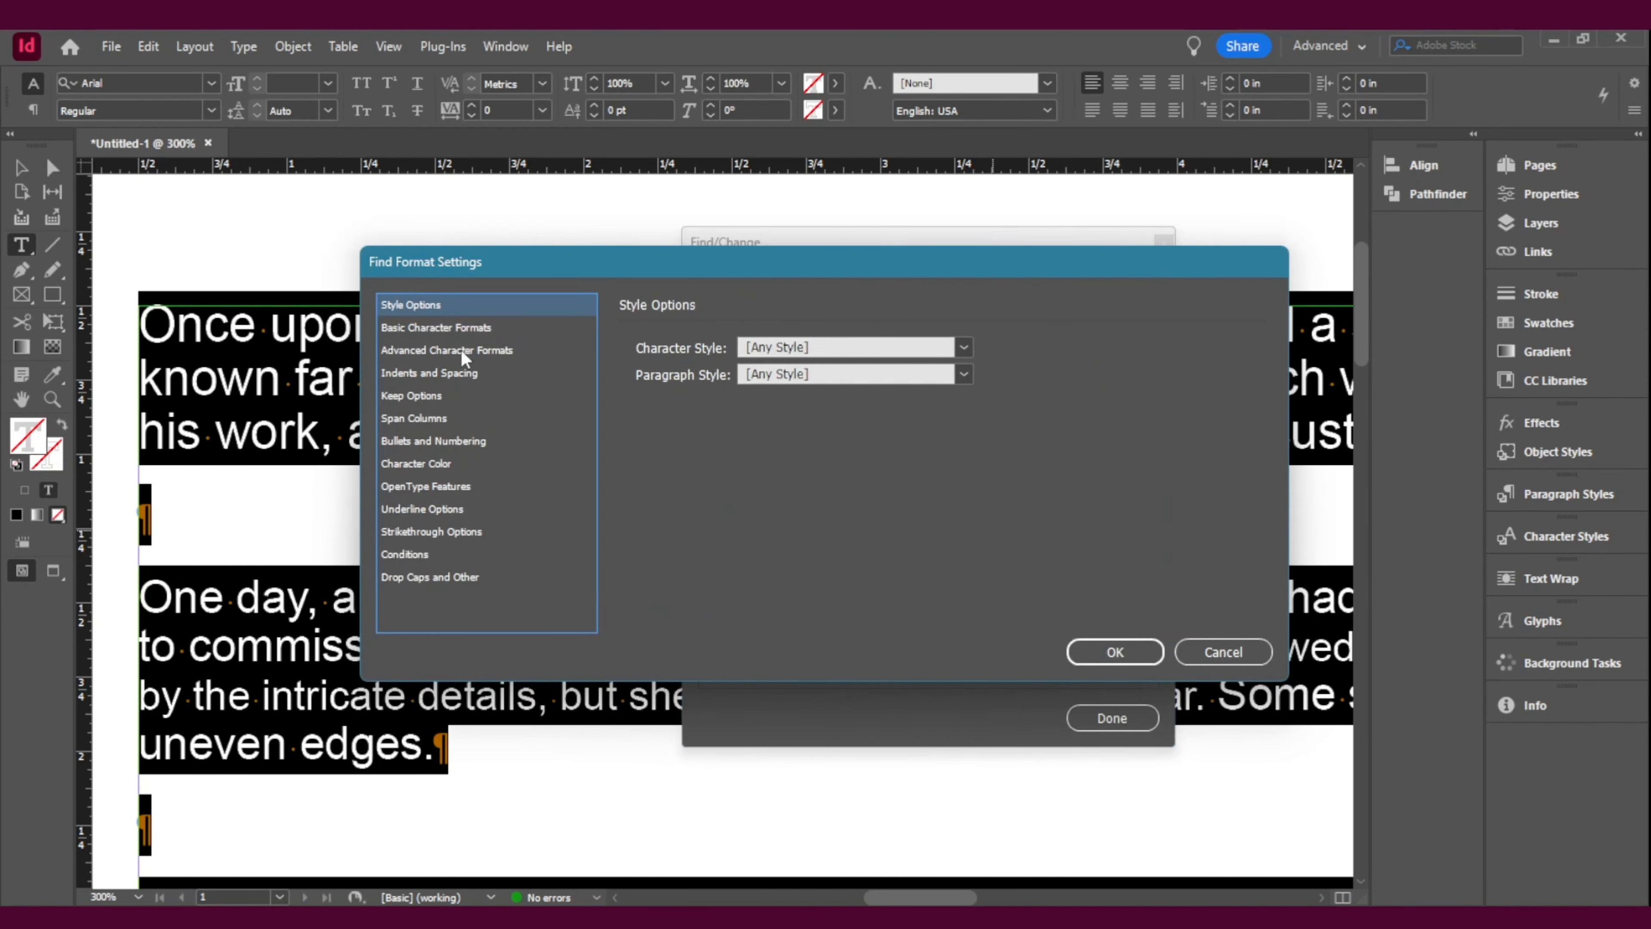
{"action": "left_click", "coordinate": [479, 350]}
{"action": "left_click", "coordinate": [455, 327]}
{"action": "left_click", "coordinate": [1202, 654]}
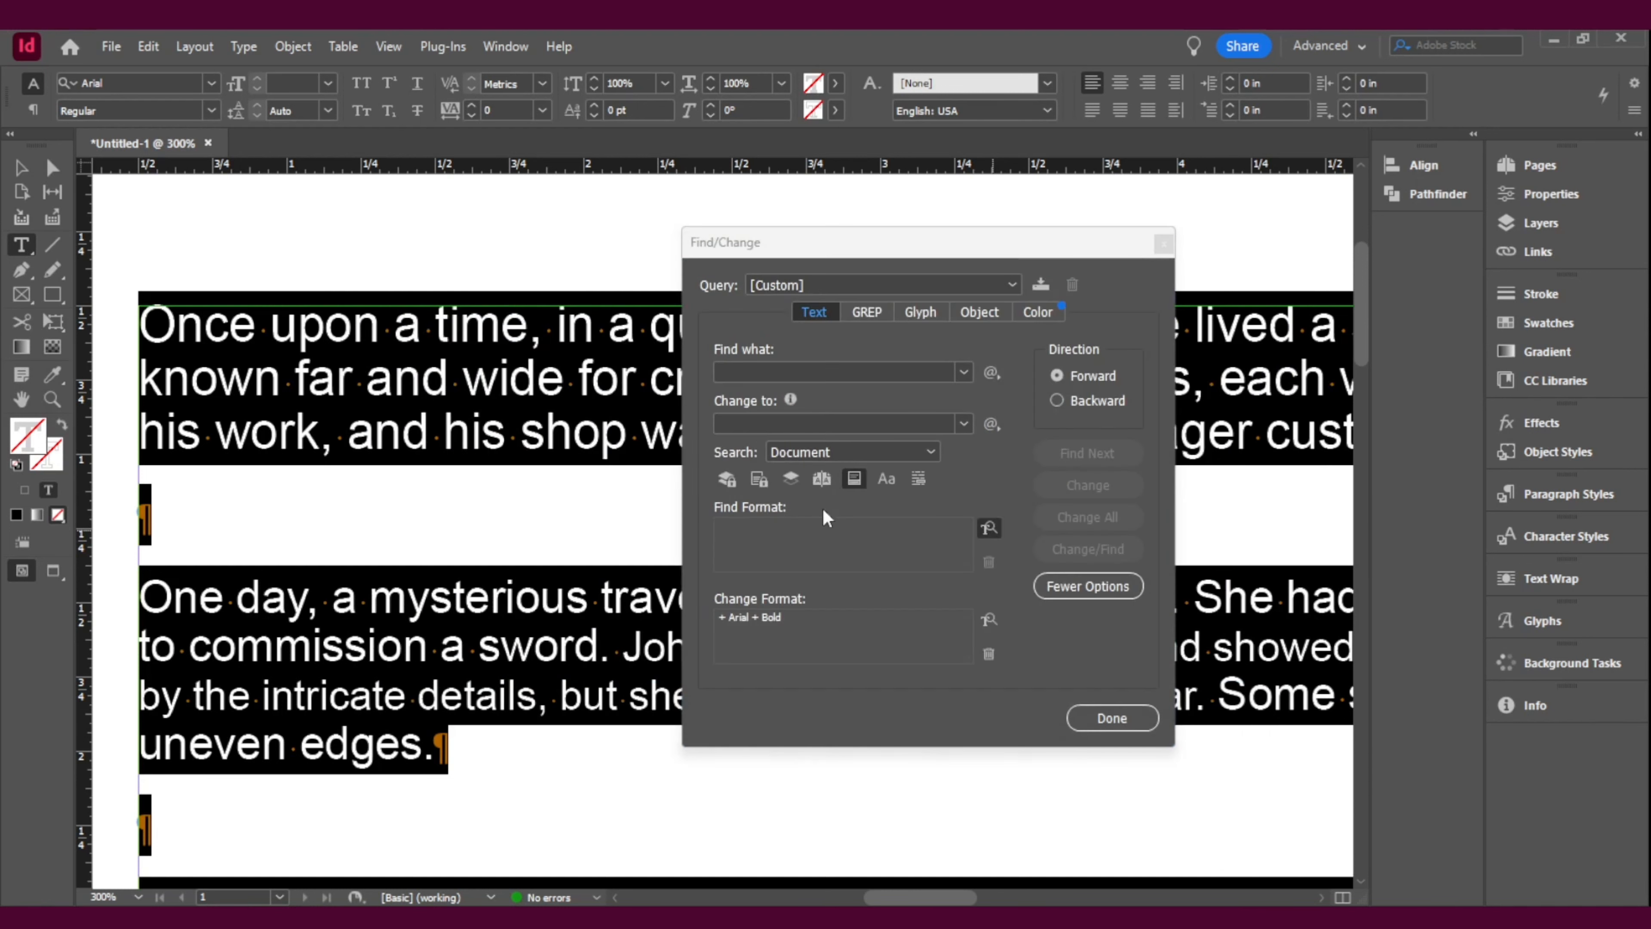
Step: Set the Find Format to Arial Regular and change all matching text in the document to Arial Bold
{"action": "left_click", "coordinate": [989, 535]}
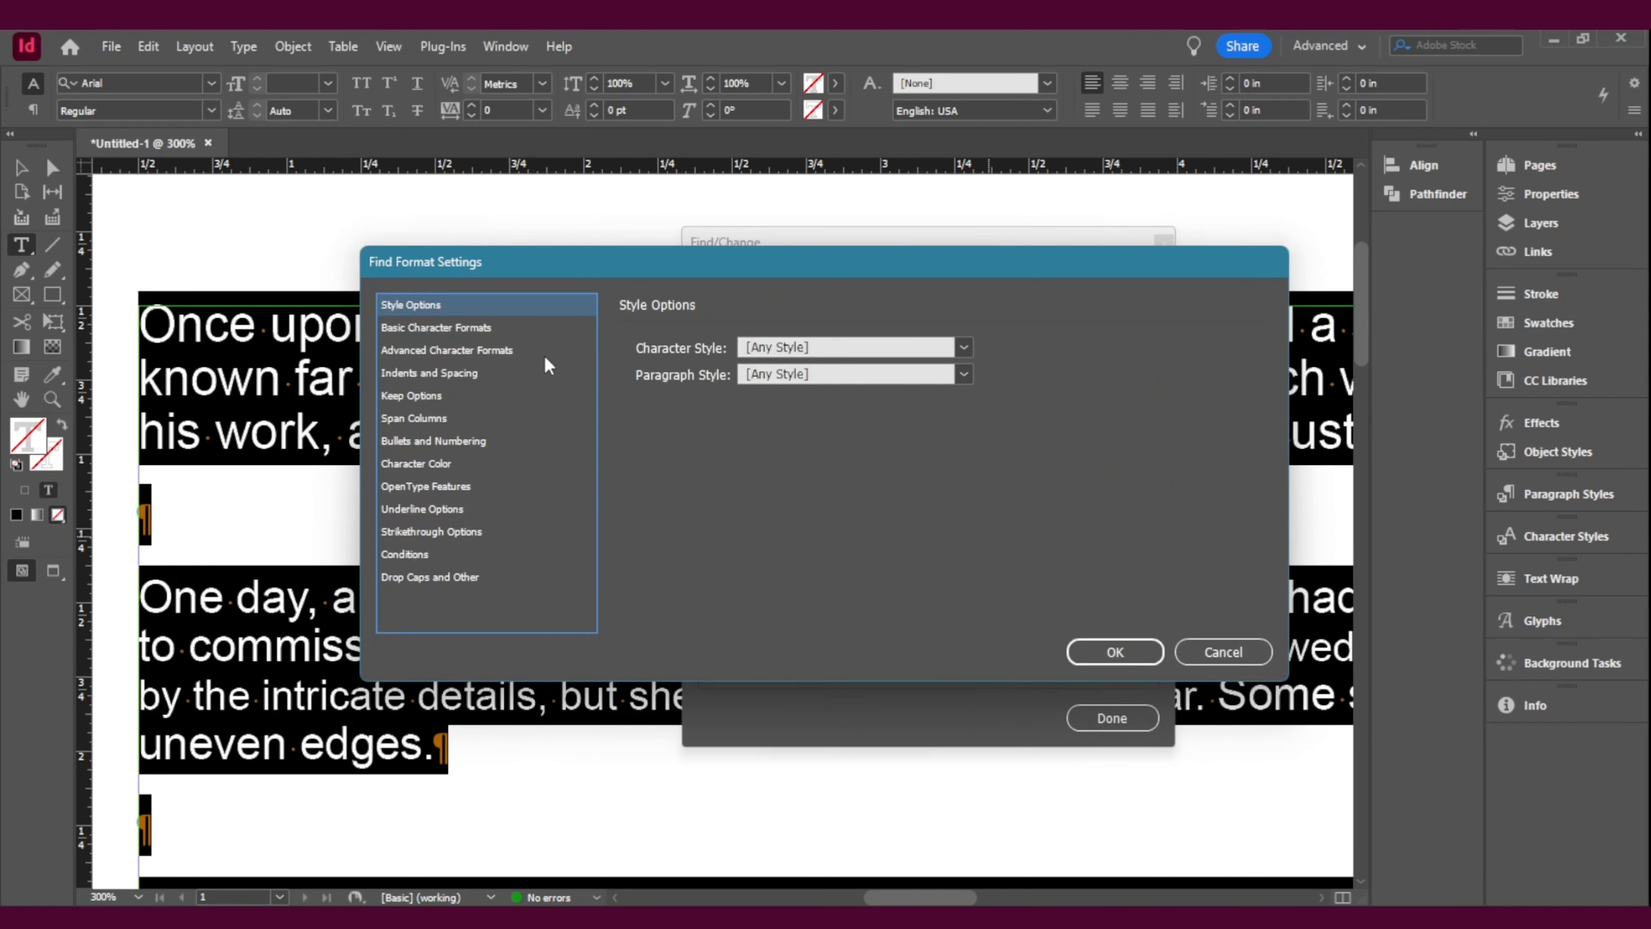
{"action": "left_click", "coordinate": [422, 327]}
{"action": "type", "text": "Arial"}
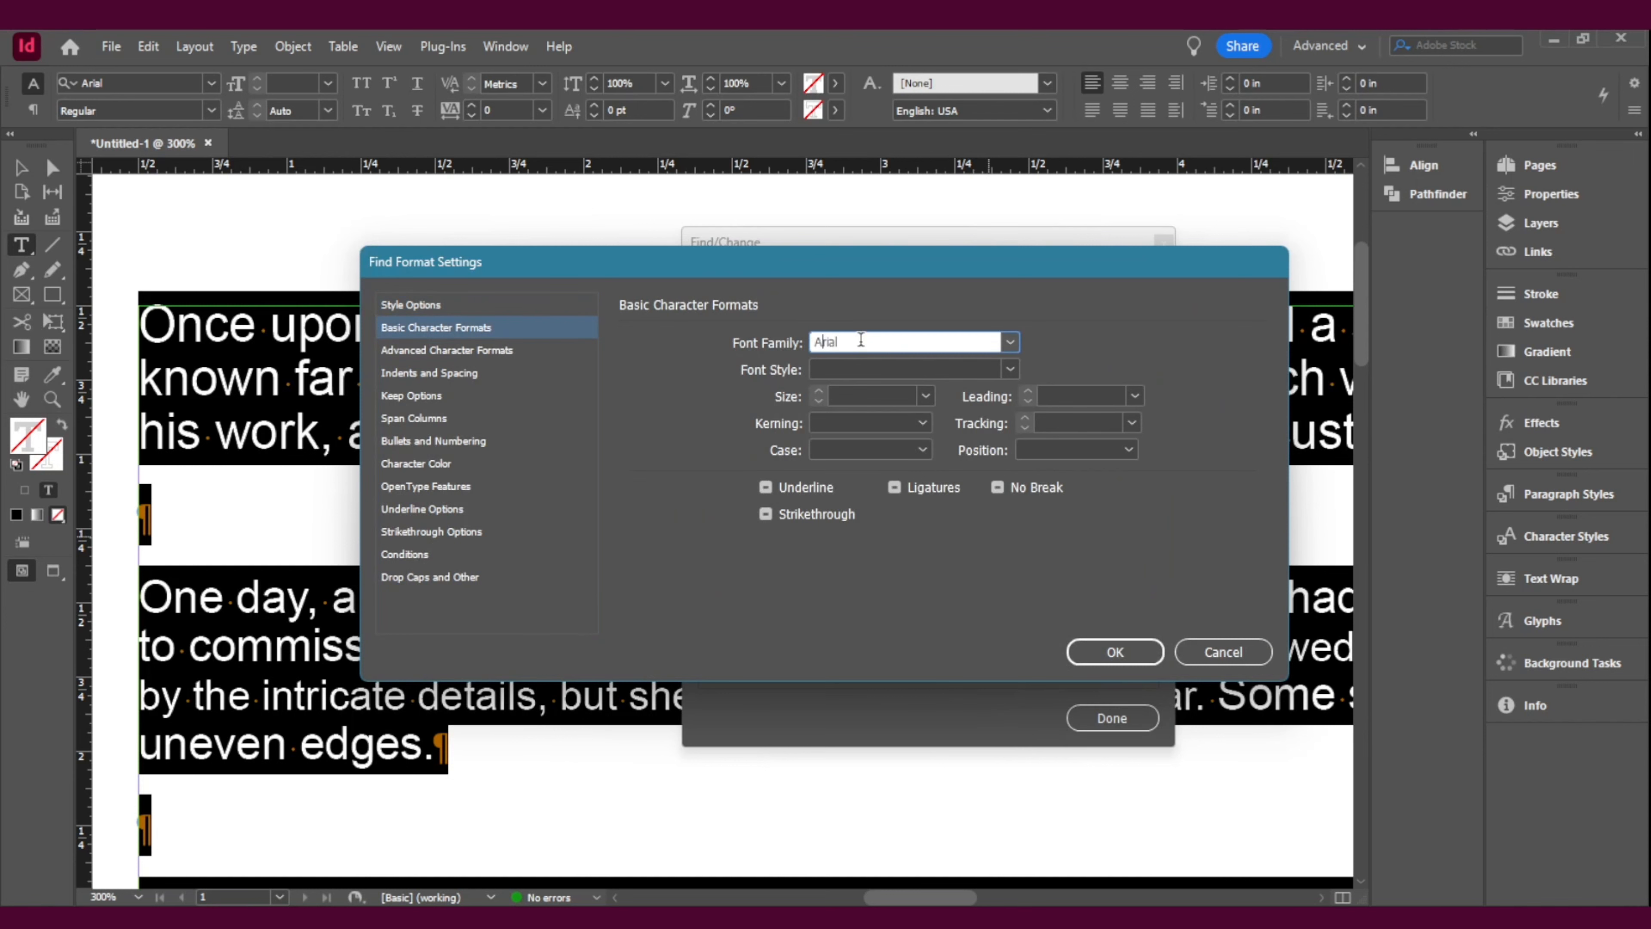
{"action": "left_click", "coordinate": [1011, 372]}
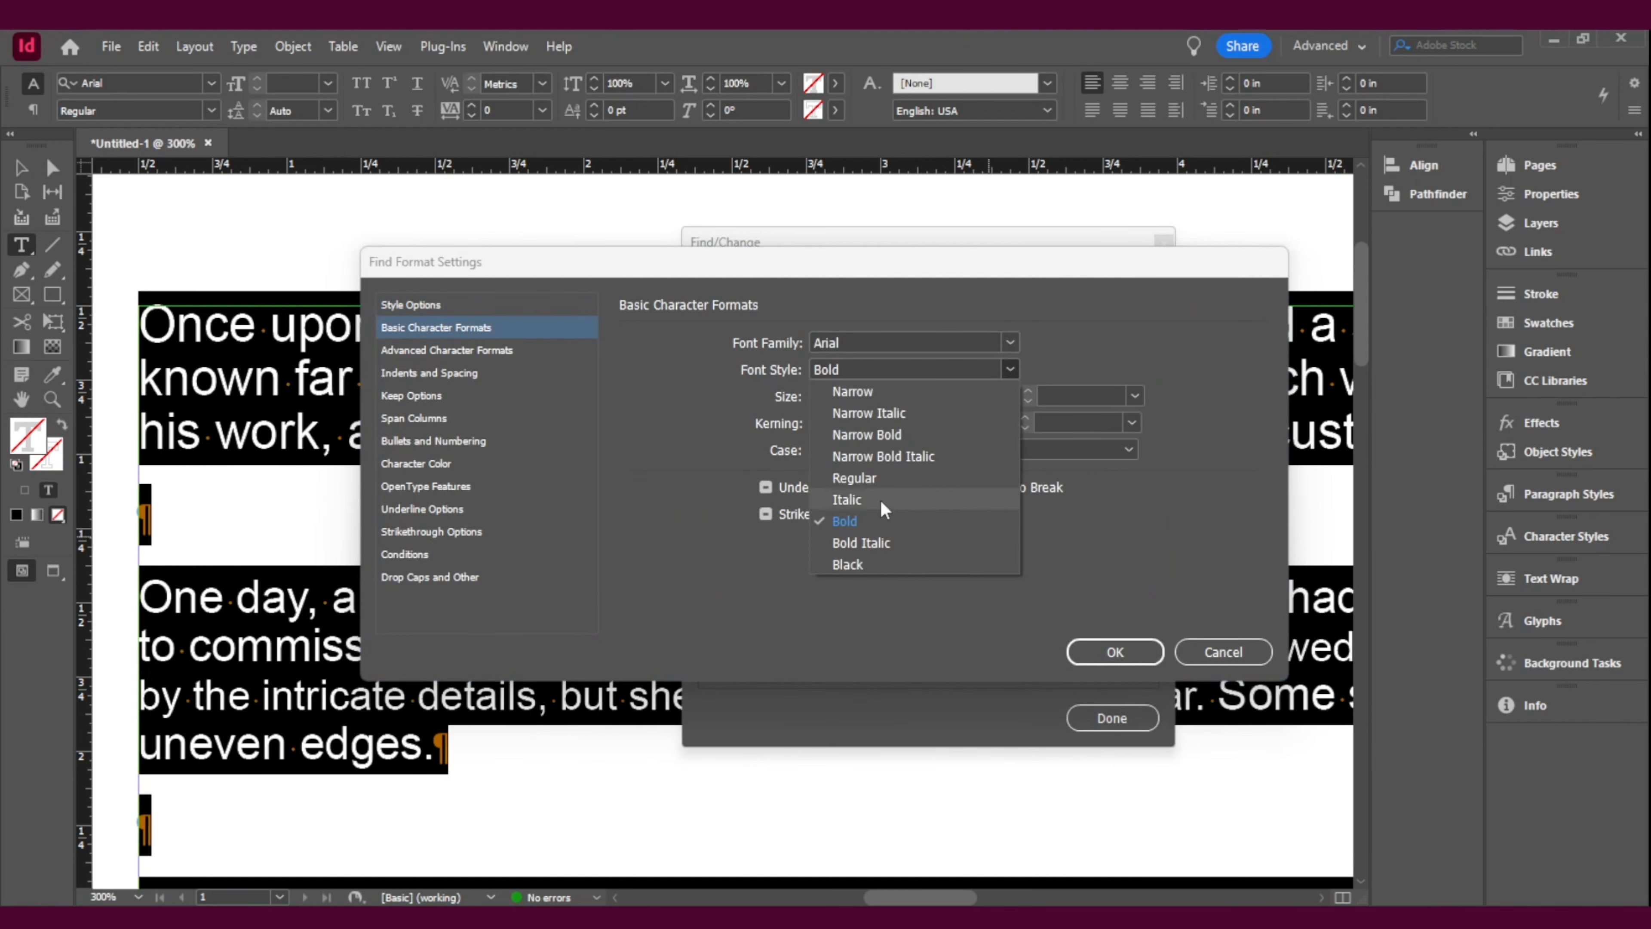
{"action": "left_click", "coordinate": [882, 473]}
{"action": "left_click", "coordinate": [1134, 653]}
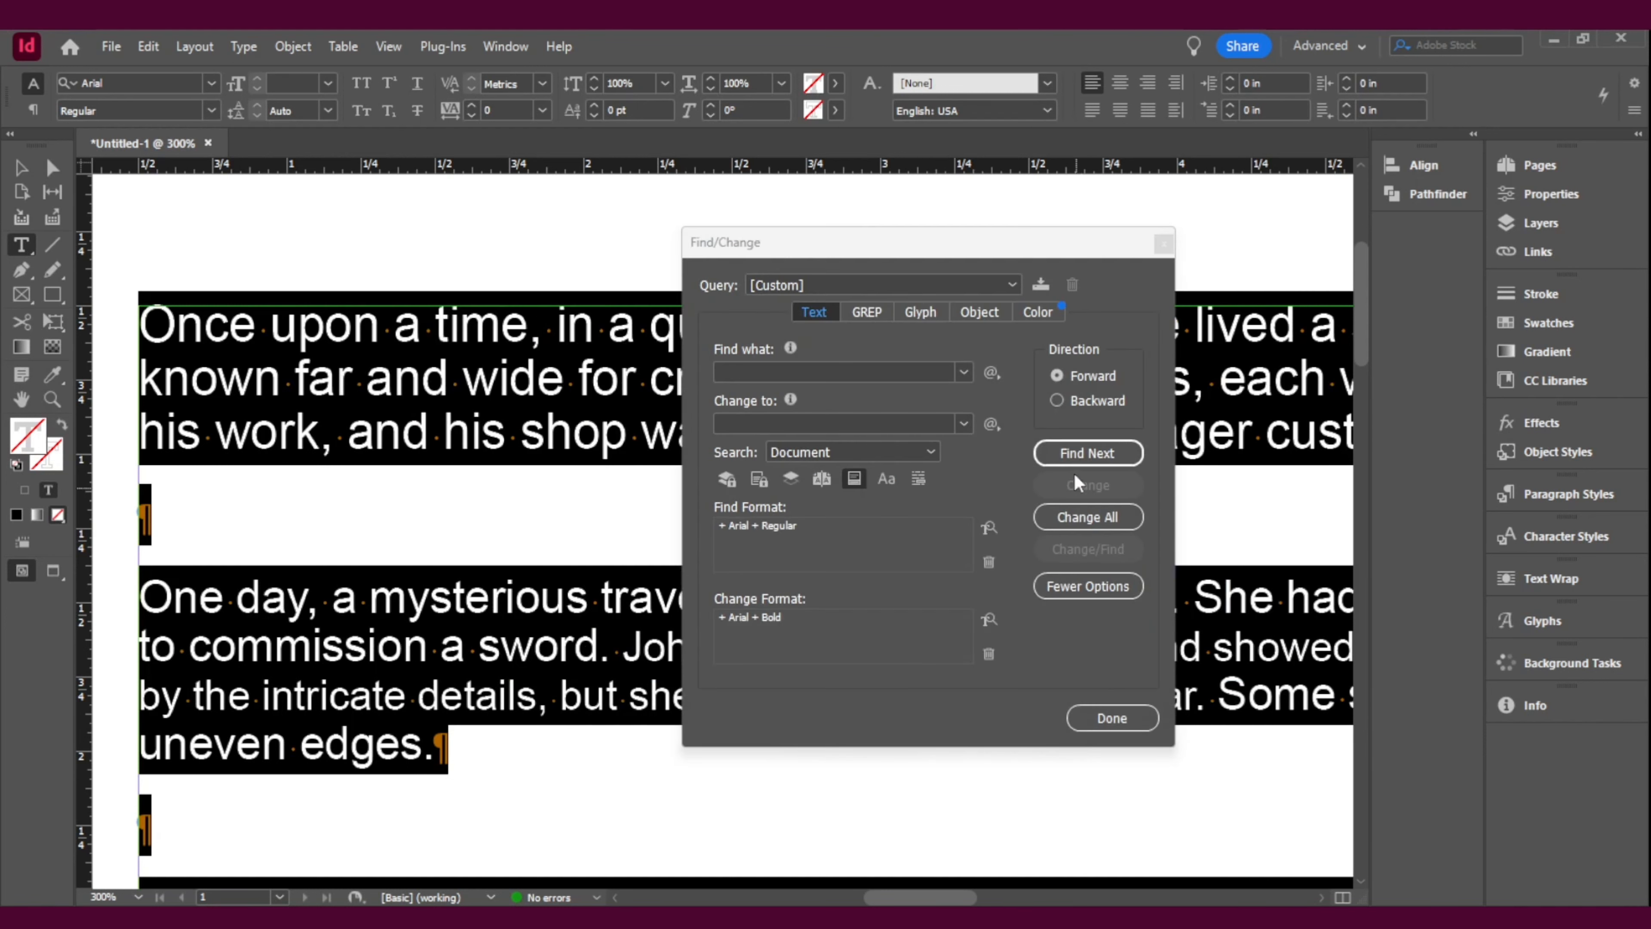
{"action": "left_click", "coordinate": [1087, 517]}
{"action": "left_click", "coordinate": [945, 502]}
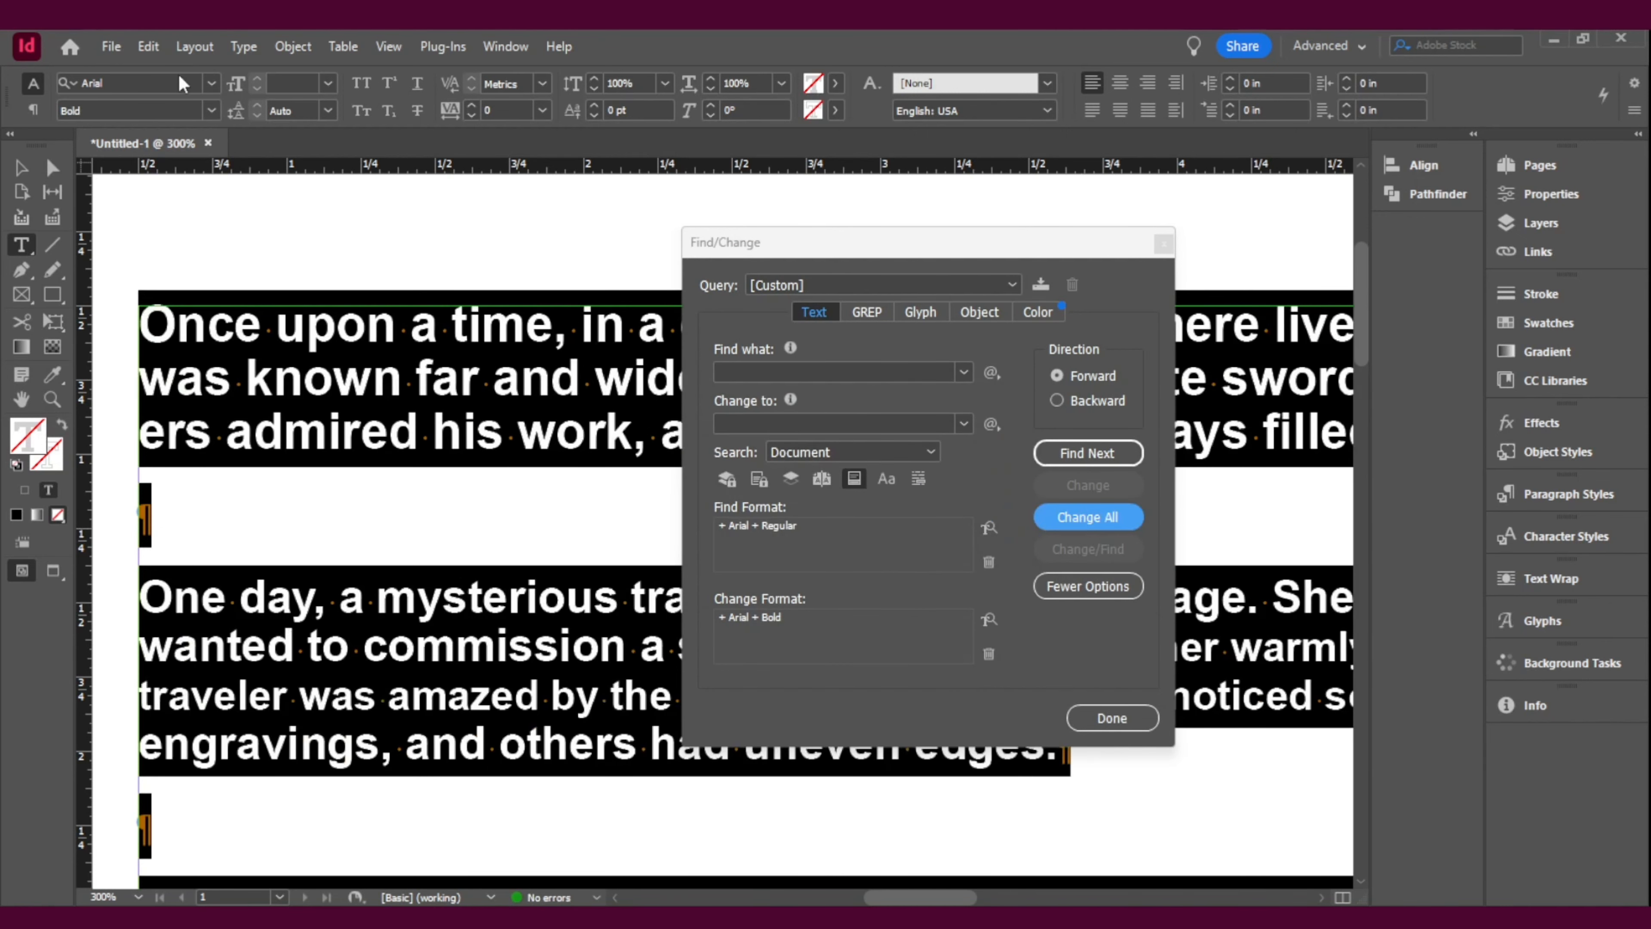
Step: Set the font style of the whole selected story back to Regular
{"action": "left_click", "coordinate": [207, 84]}
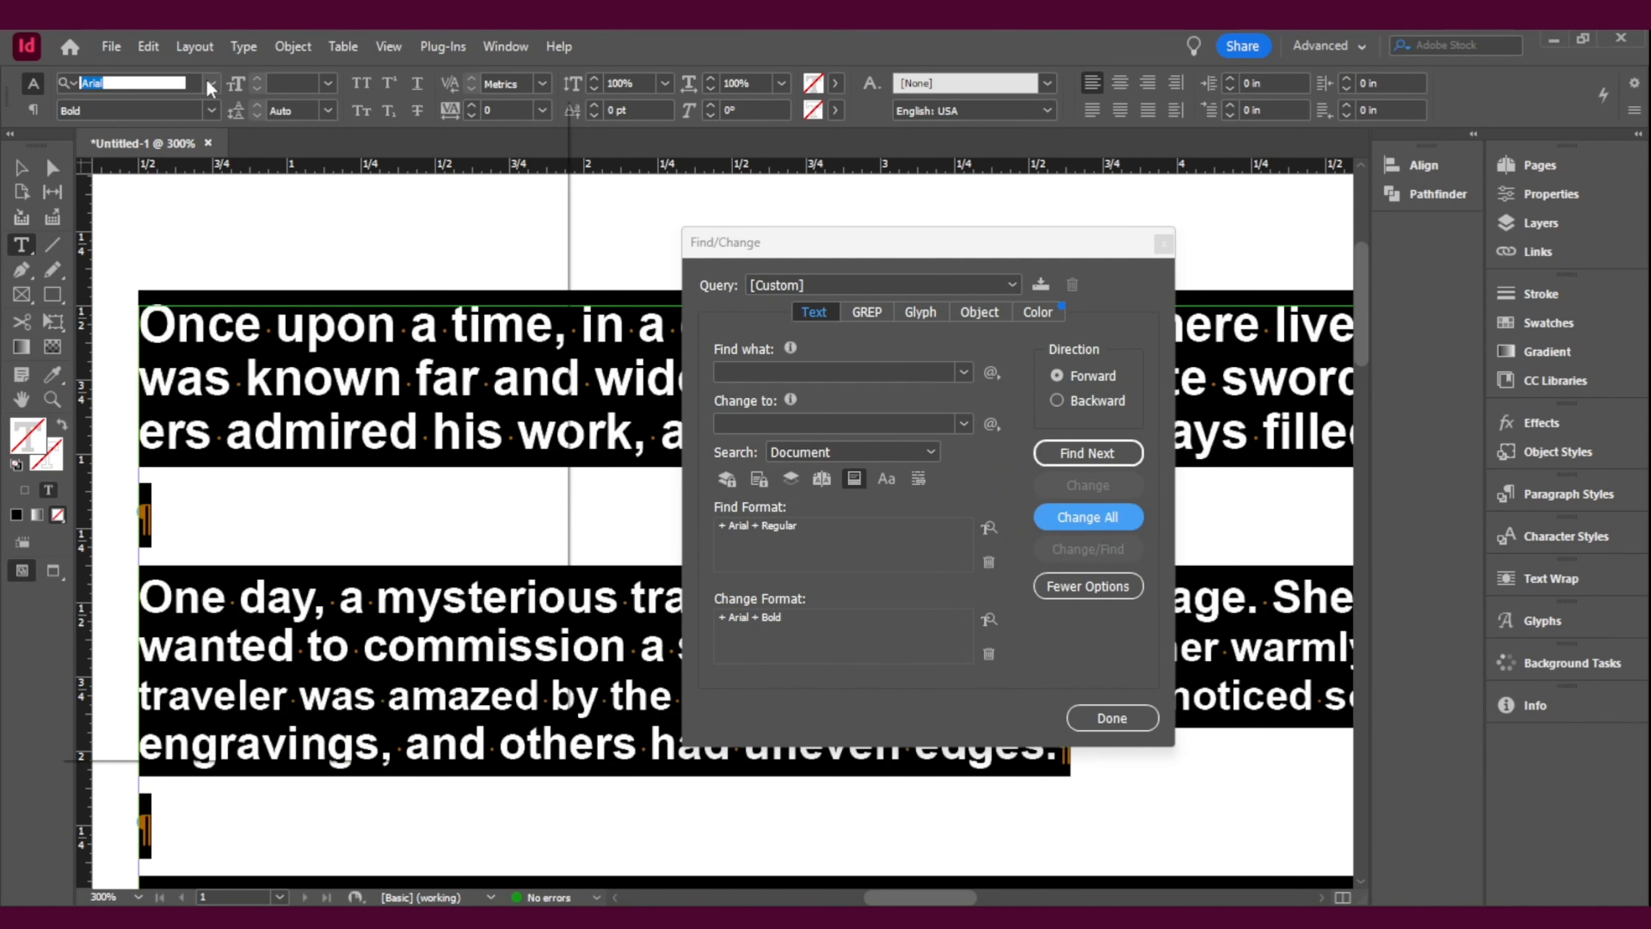
{"action": "left_click", "coordinate": [211, 110]}
{"action": "left_click", "coordinate": [102, 219]}
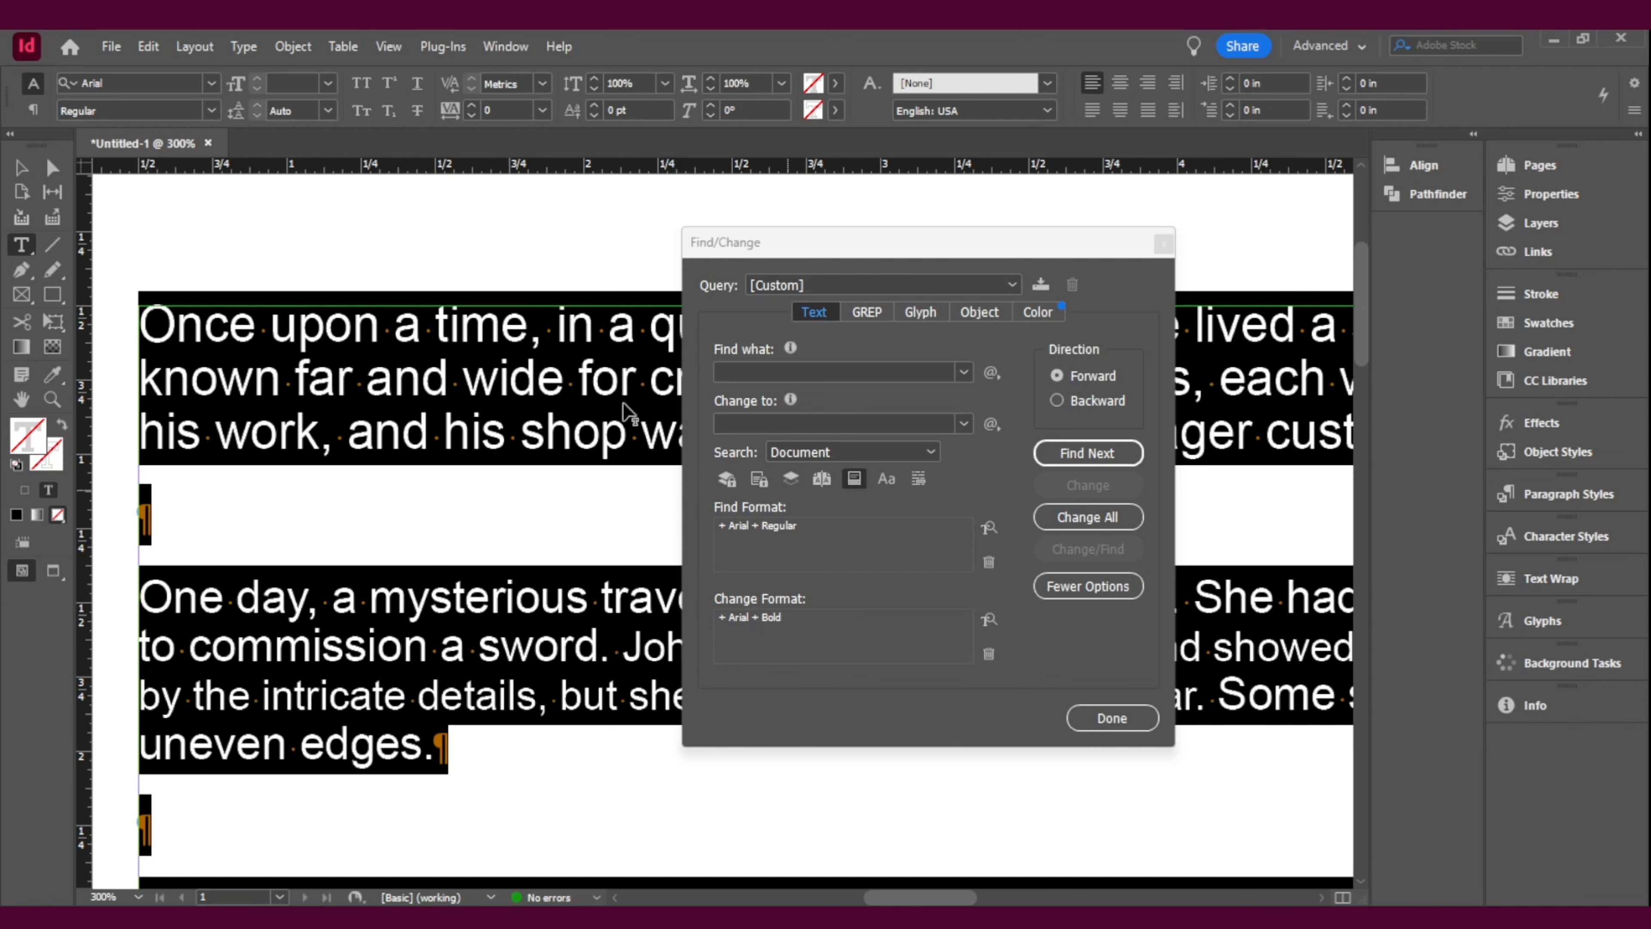
{"action": "left_click", "coordinate": [752, 369]}
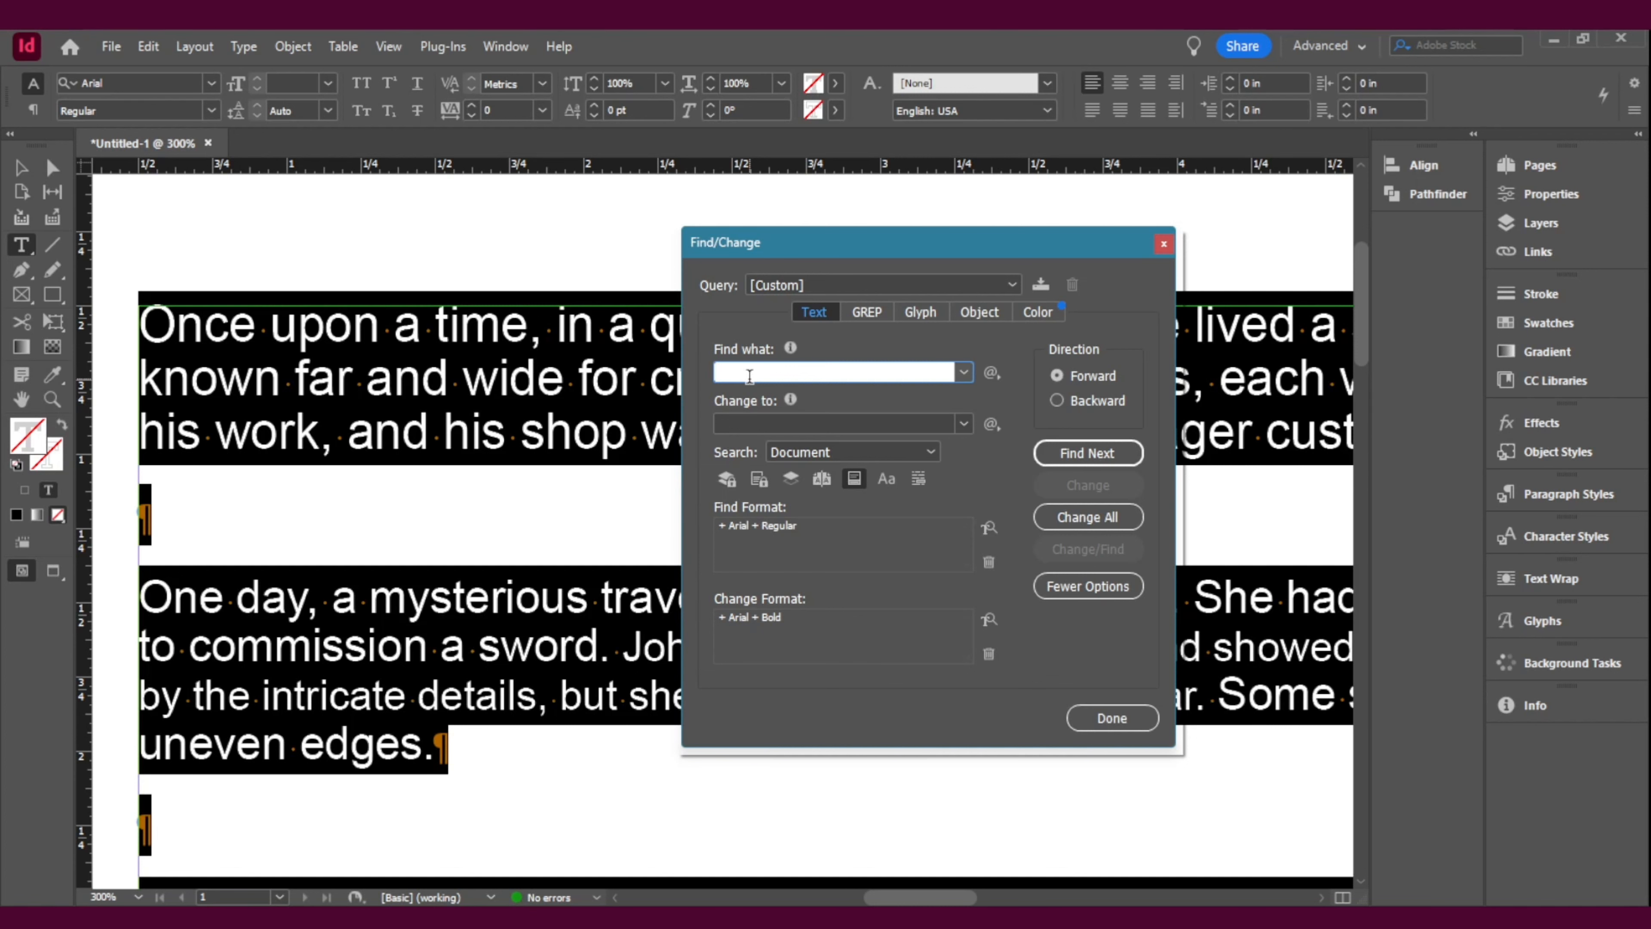
{"action": "left_click", "coordinate": [785, 620]}
{"action": "left_click", "coordinate": [1223, 652]}
{"action": "left_click", "coordinate": [1114, 715]}
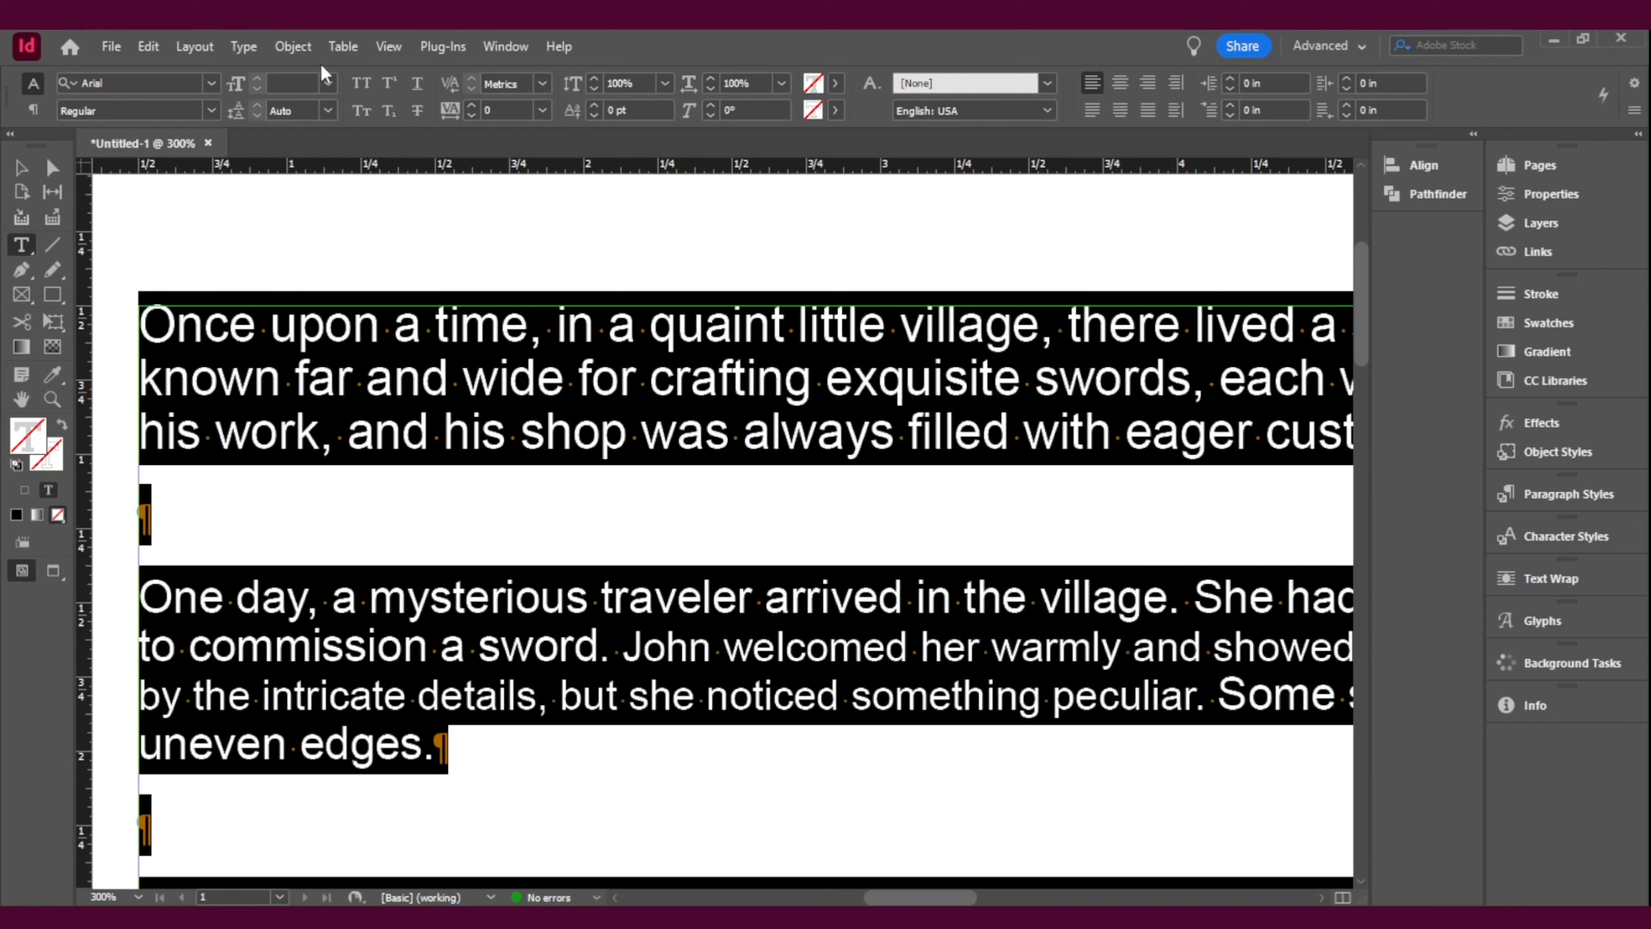
{"action": "left_click", "coordinate": [327, 82]}
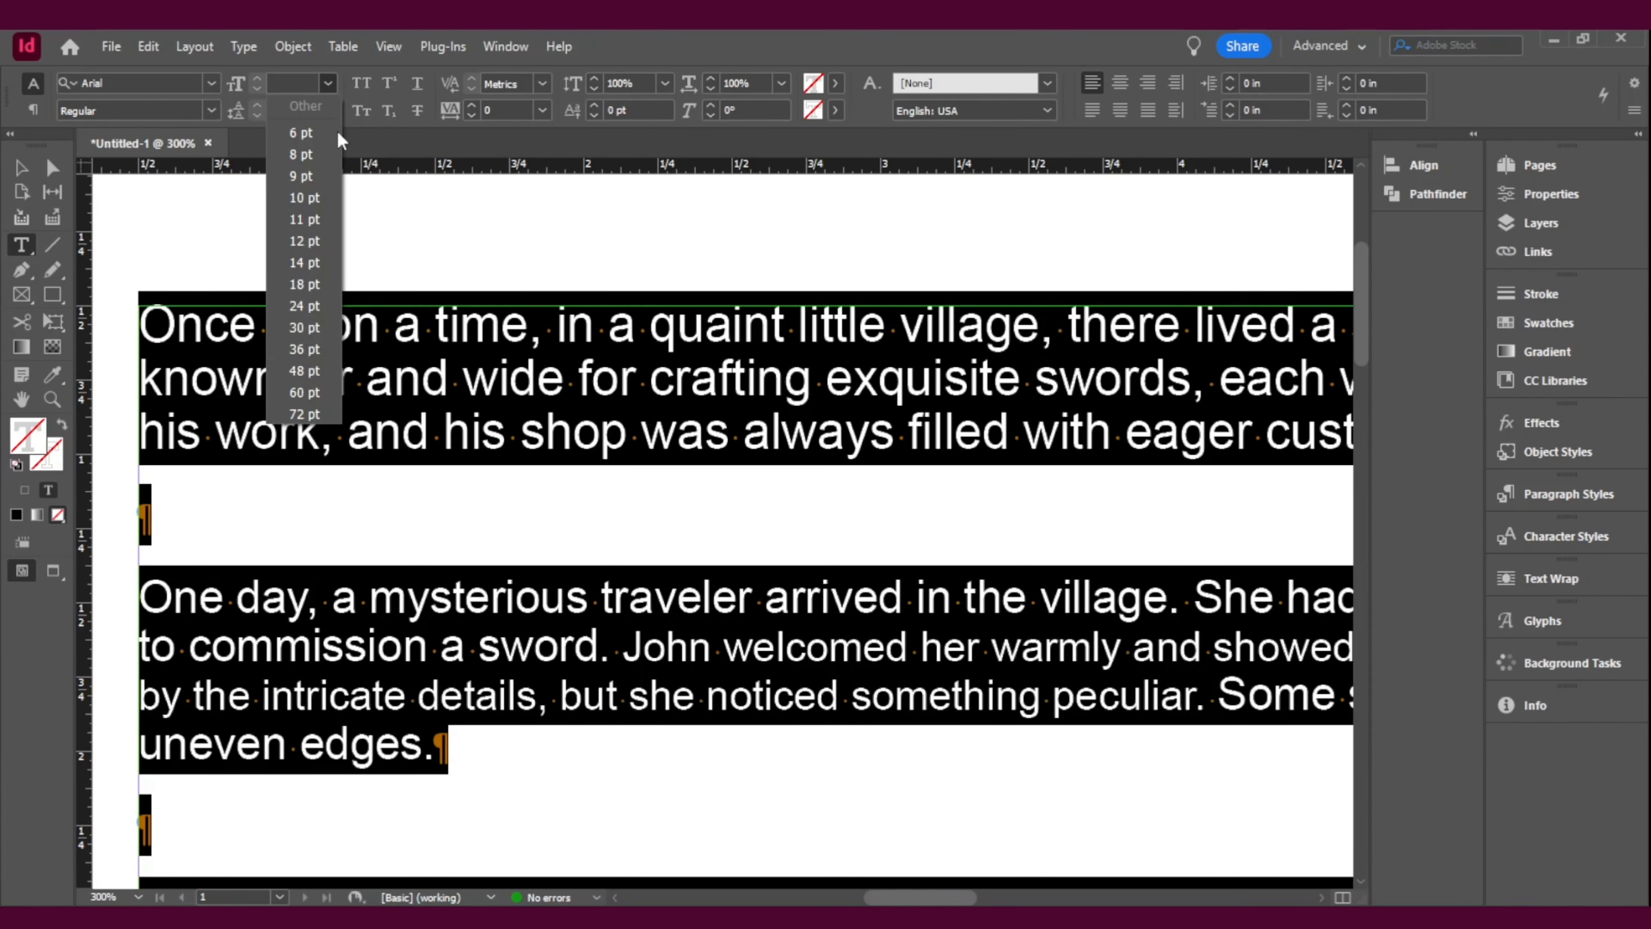
{"action": "left_click", "coordinate": [1014, 374]}
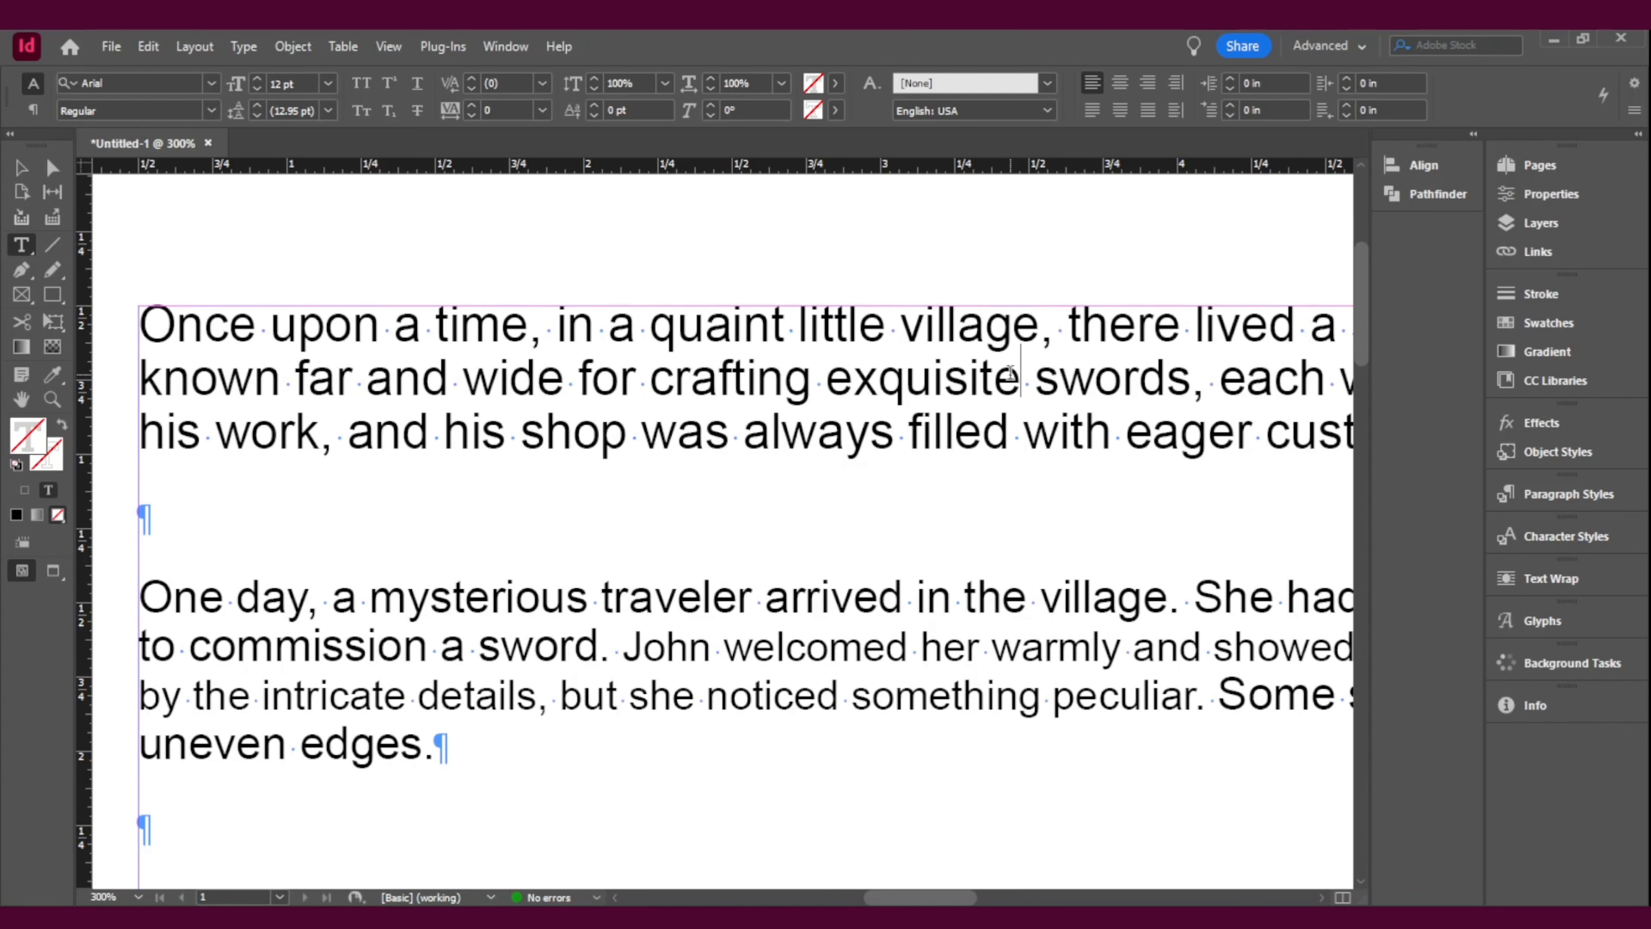
Step: Select the whole story, reopen Find/Change, and clear both the Find Format and Change Format settings
{"action": "key", "text": "ctrl+a"}
{"action": "key", "text": "ctrl+f"}
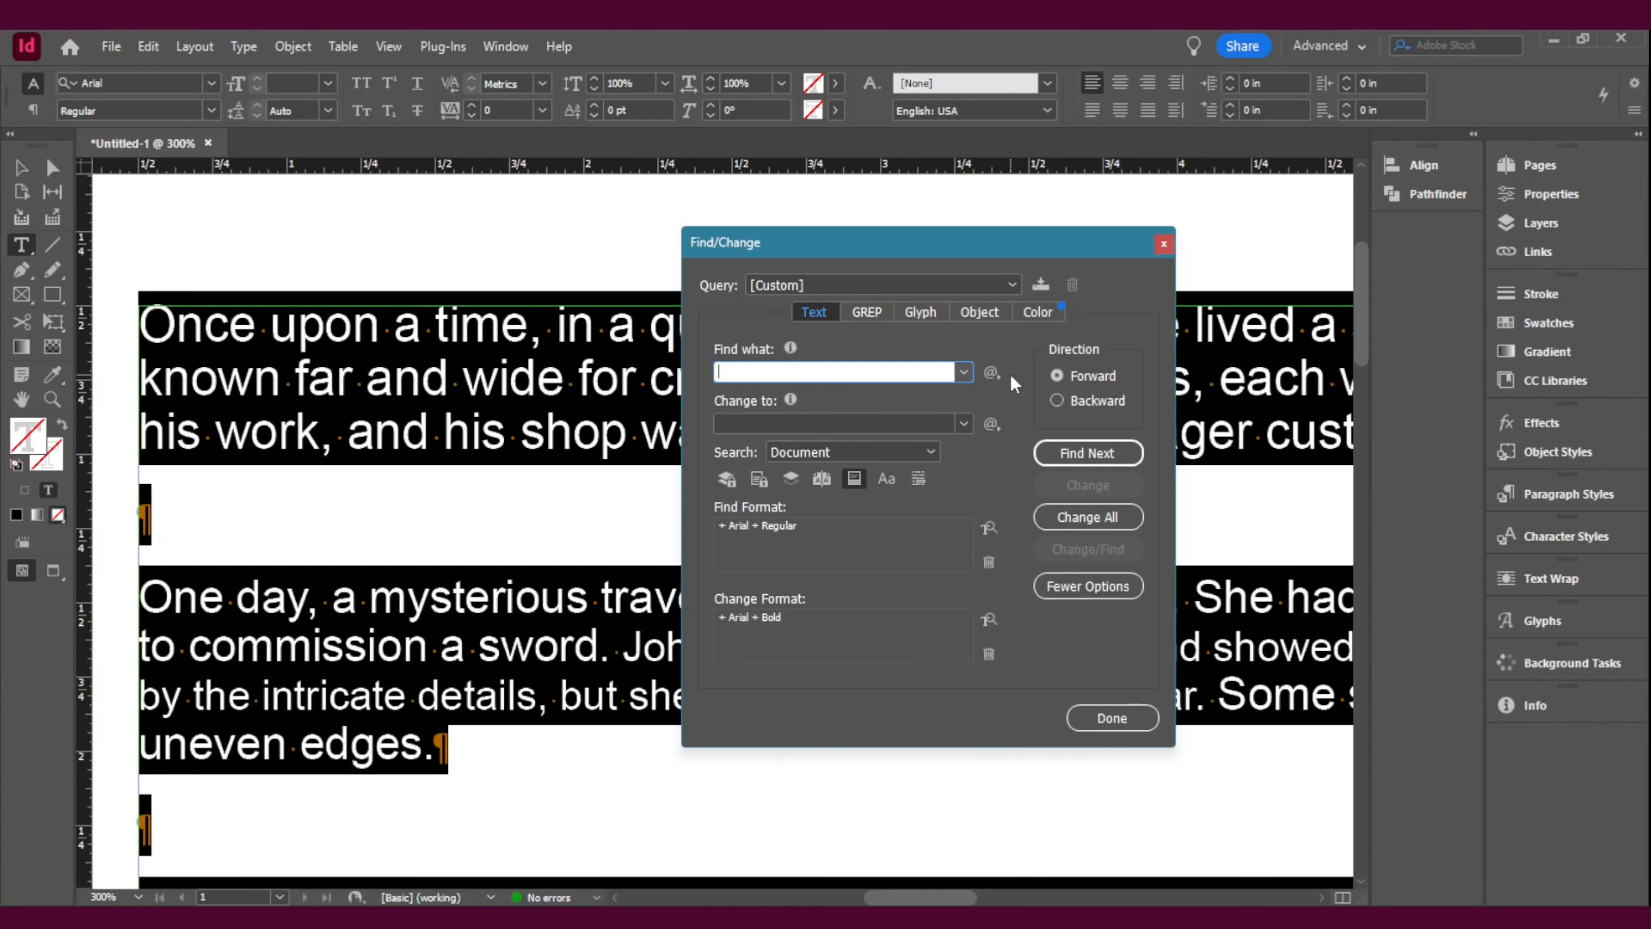
{"action": "left_click", "coordinate": [988, 563]}
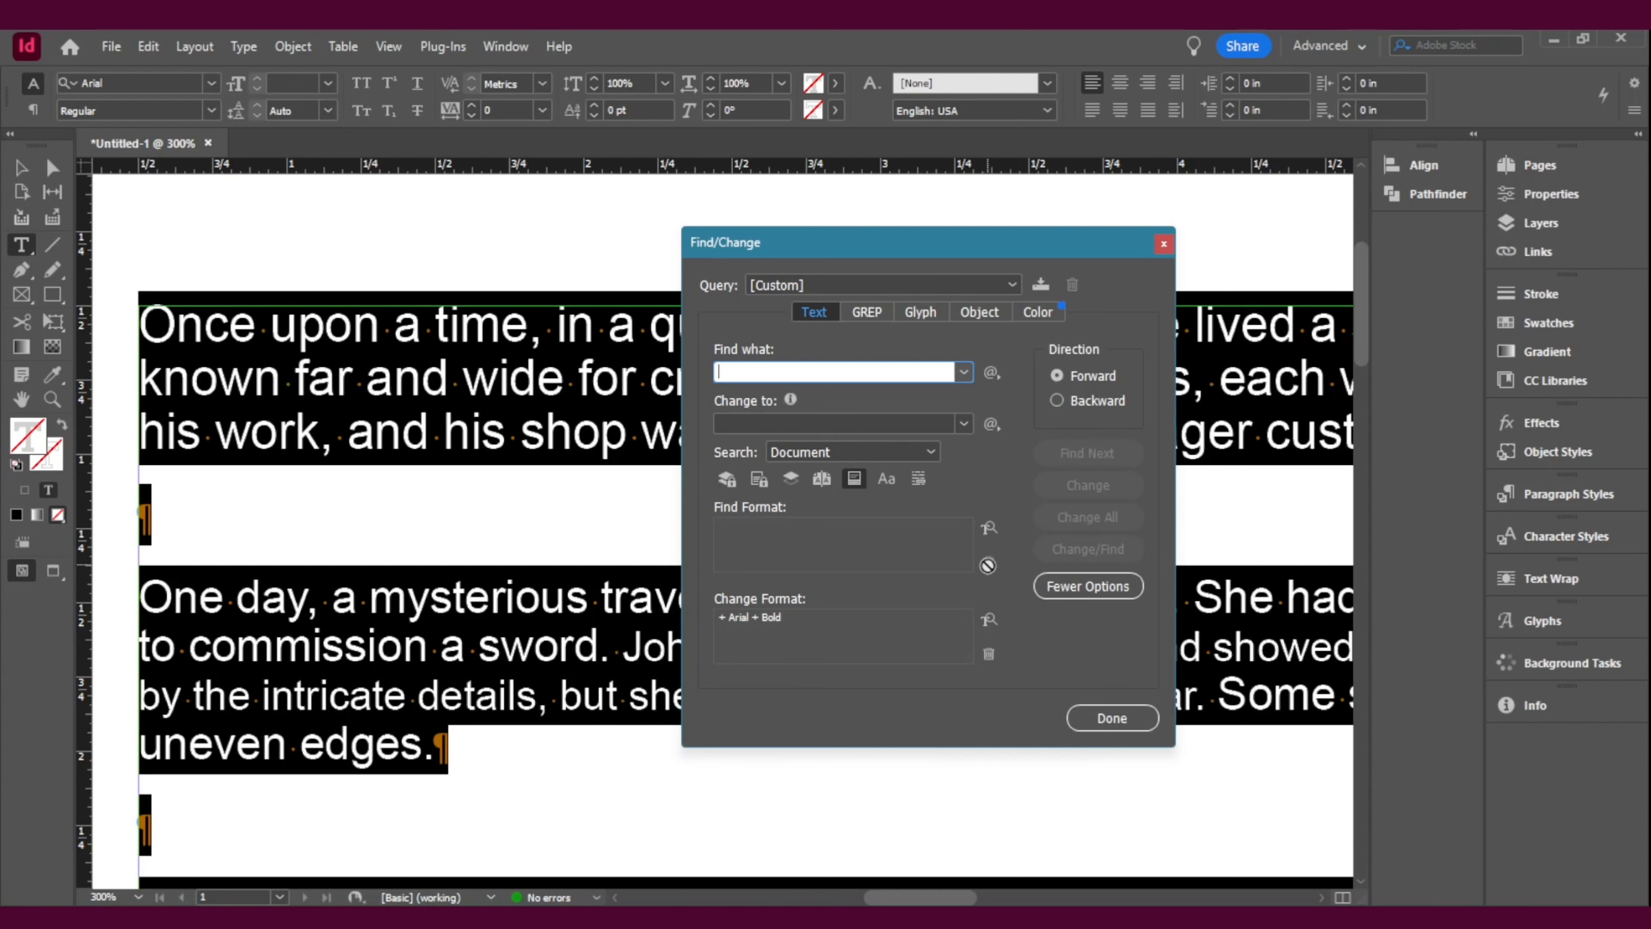
{"action": "left_click", "coordinate": [988, 654]}
Step: Set the Find Format's basic character formats to Arial Regular
{"action": "left_click", "coordinate": [987, 529]}
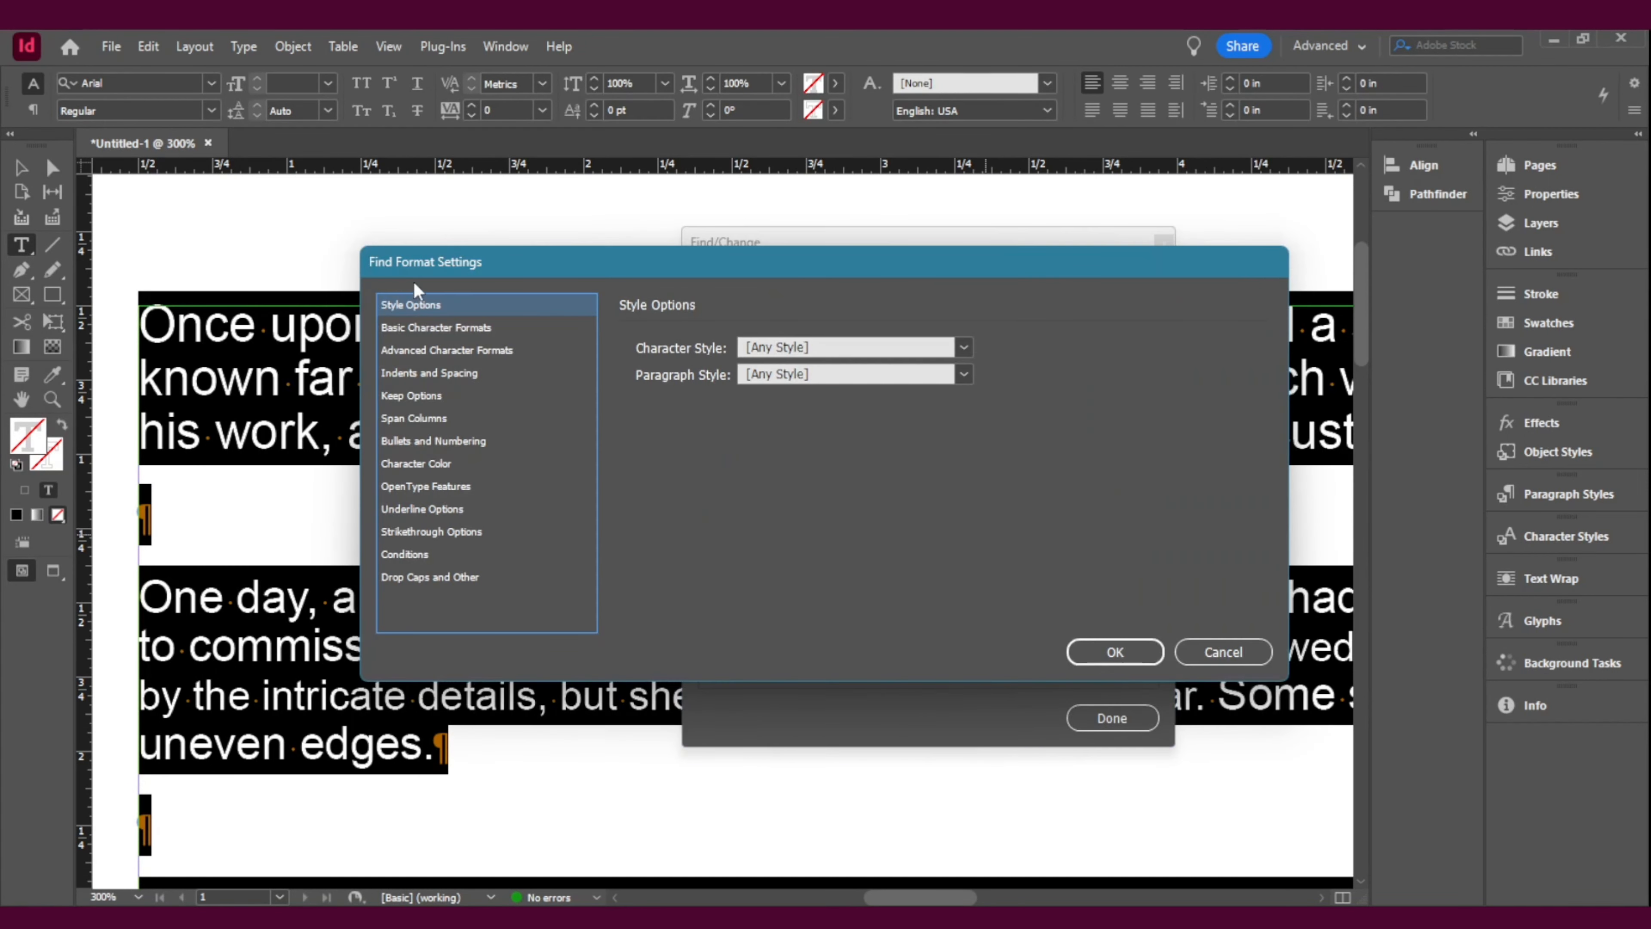
{"action": "left_click", "coordinate": [435, 332]}
{"action": "left_click", "coordinate": [1009, 341]}
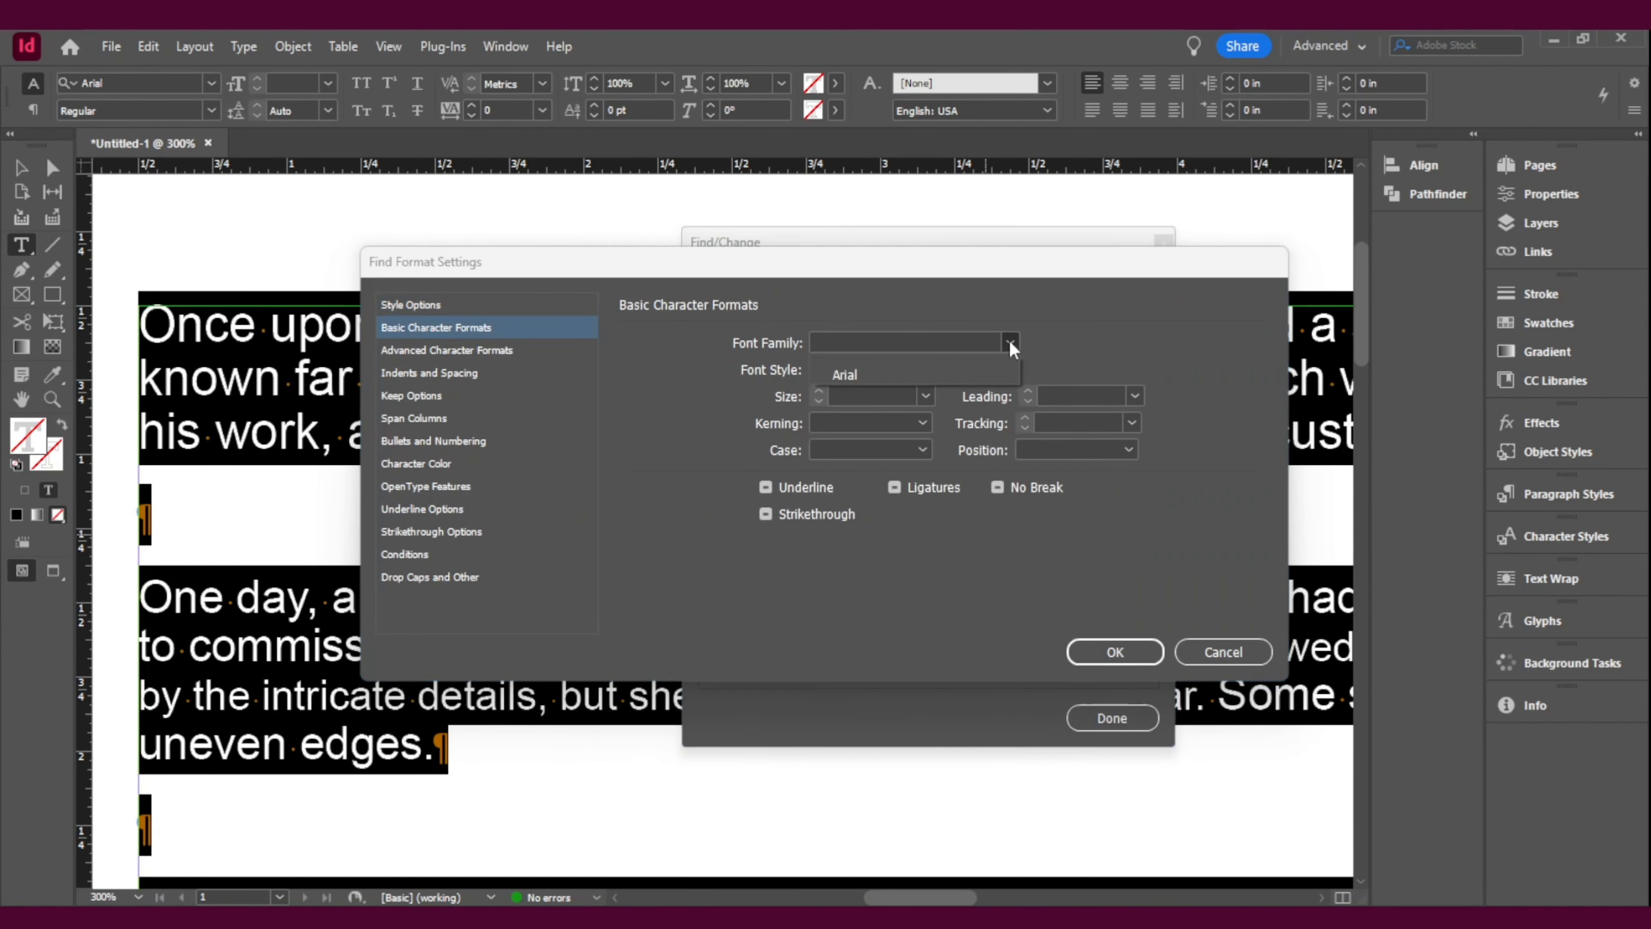
{"action": "left_click", "coordinate": [883, 374]}
{"action": "left_click", "coordinate": [1115, 652]}
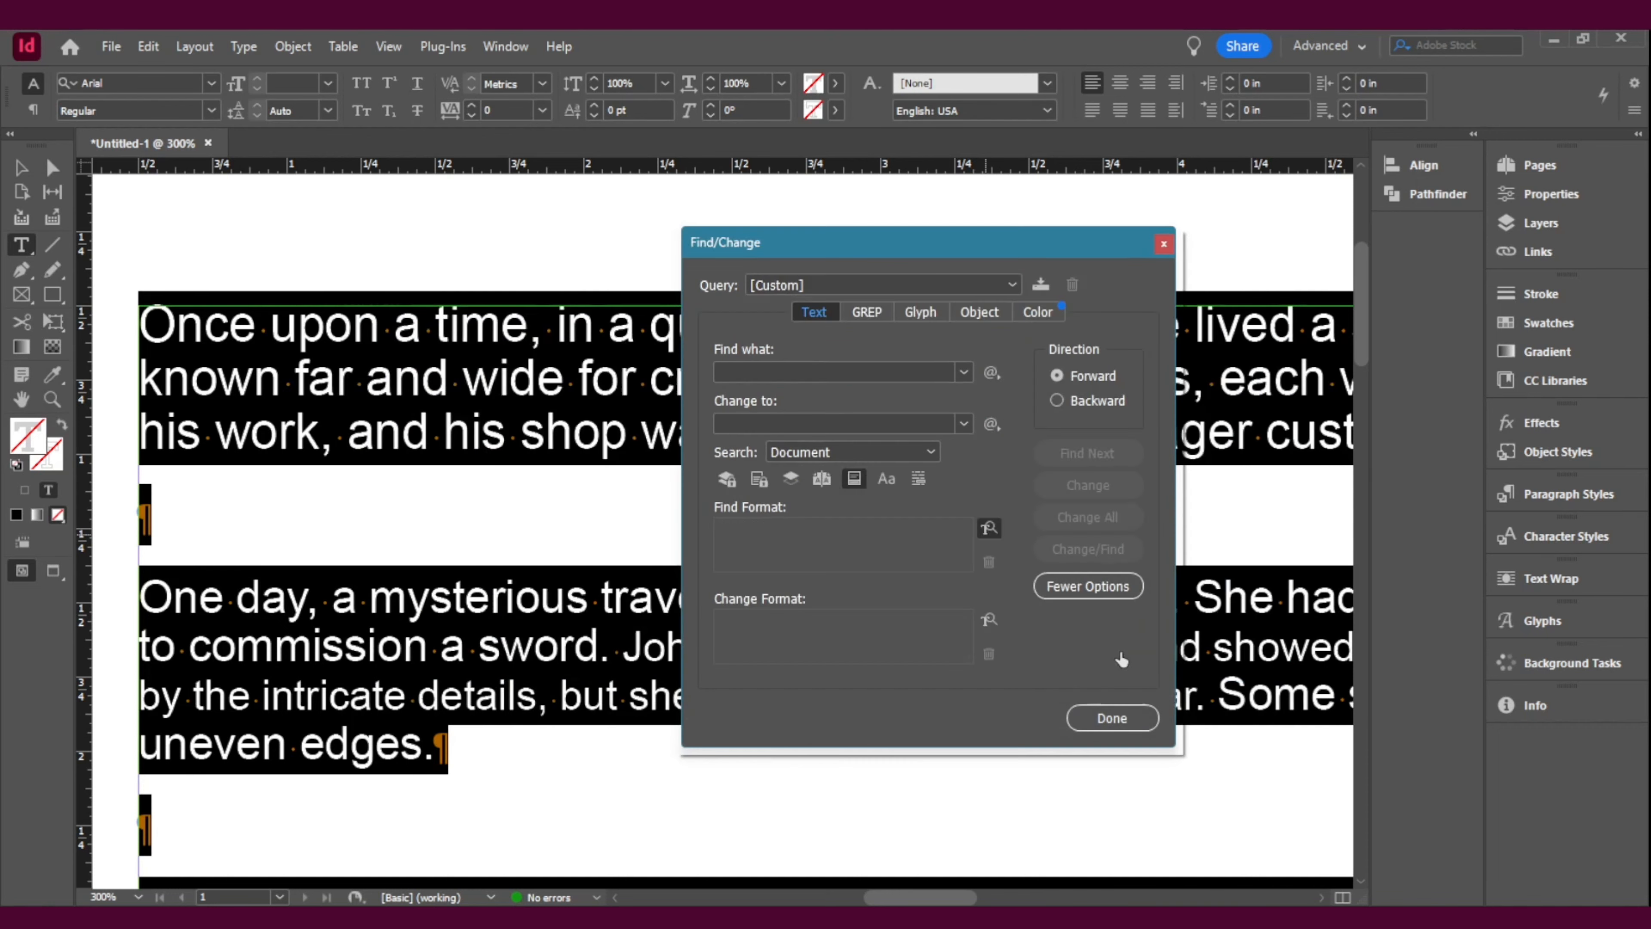
Step: Set the Change Format to Arial Regular at 18 pt and change all matching text in the document
{"action": "left_click", "coordinate": [994, 624]}
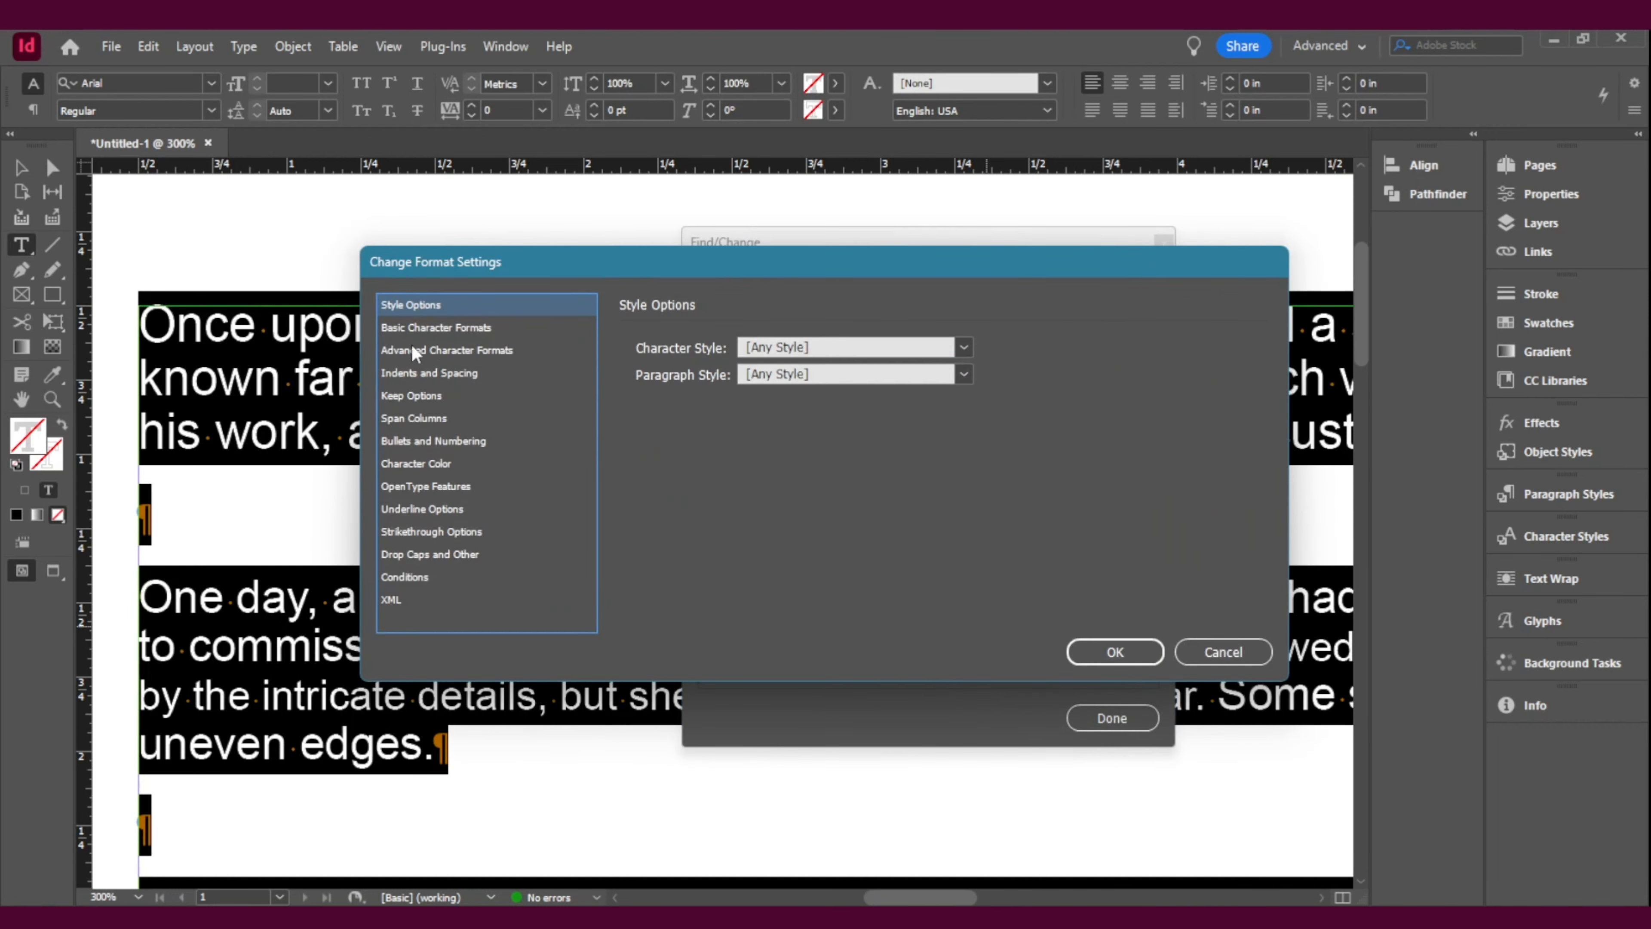
{"action": "left_click", "coordinate": [449, 328]}
{"action": "left_click", "coordinate": [908, 343]}
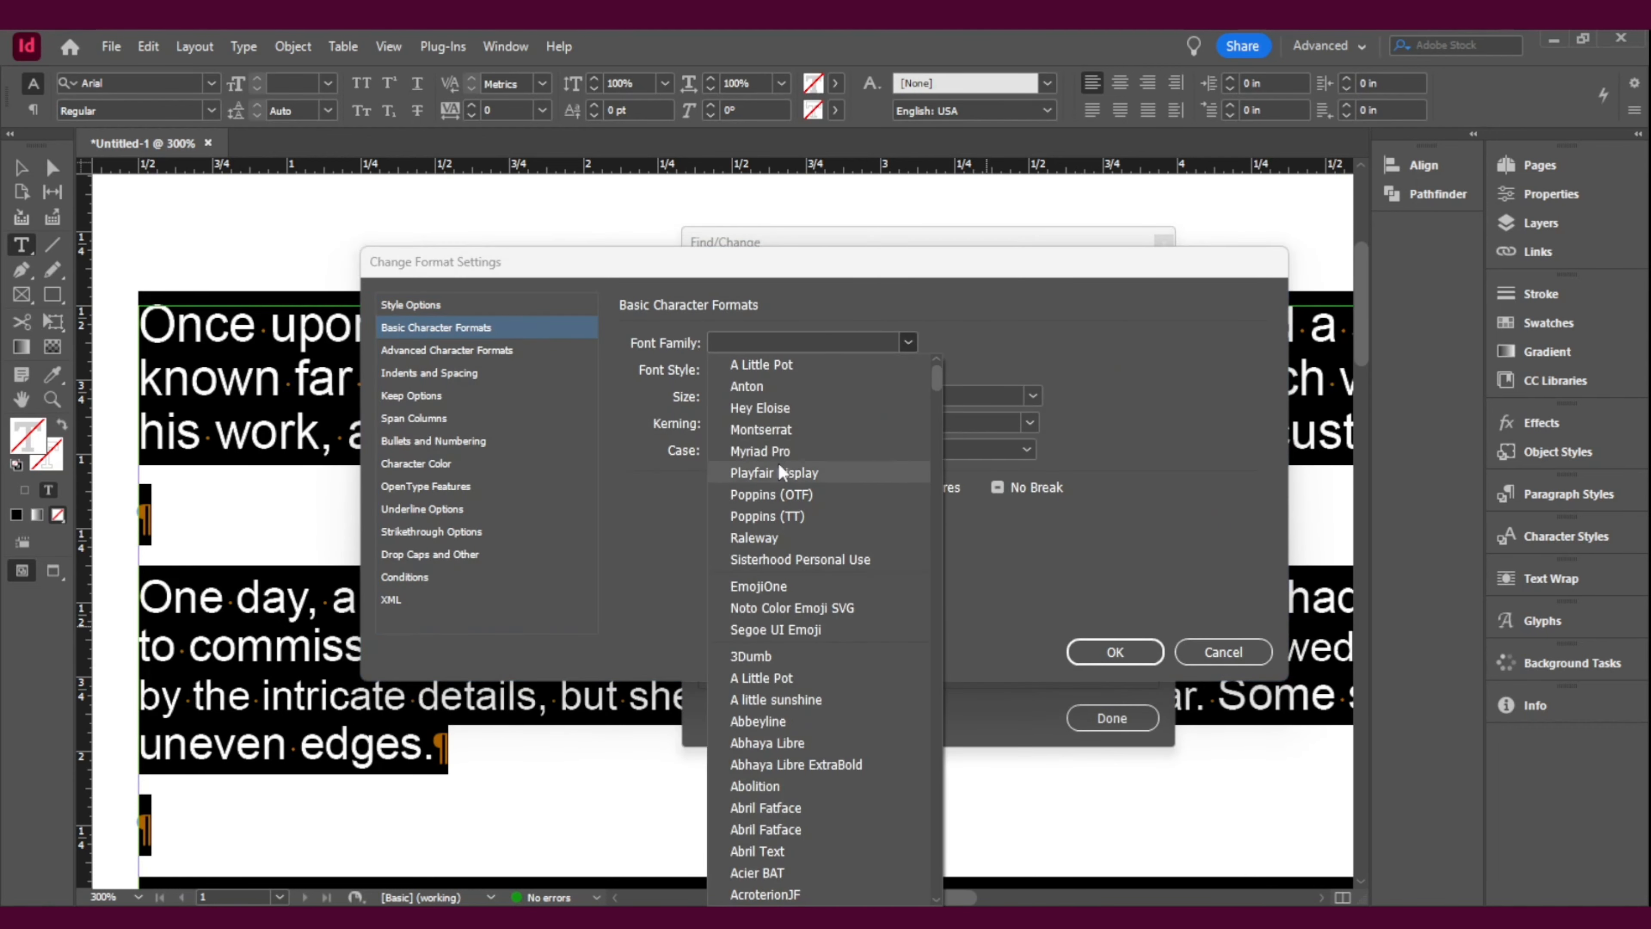
{"action": "scroll", "coordinate": [823, 345], "scroll_direction": "down", "scroll_amount": 8}
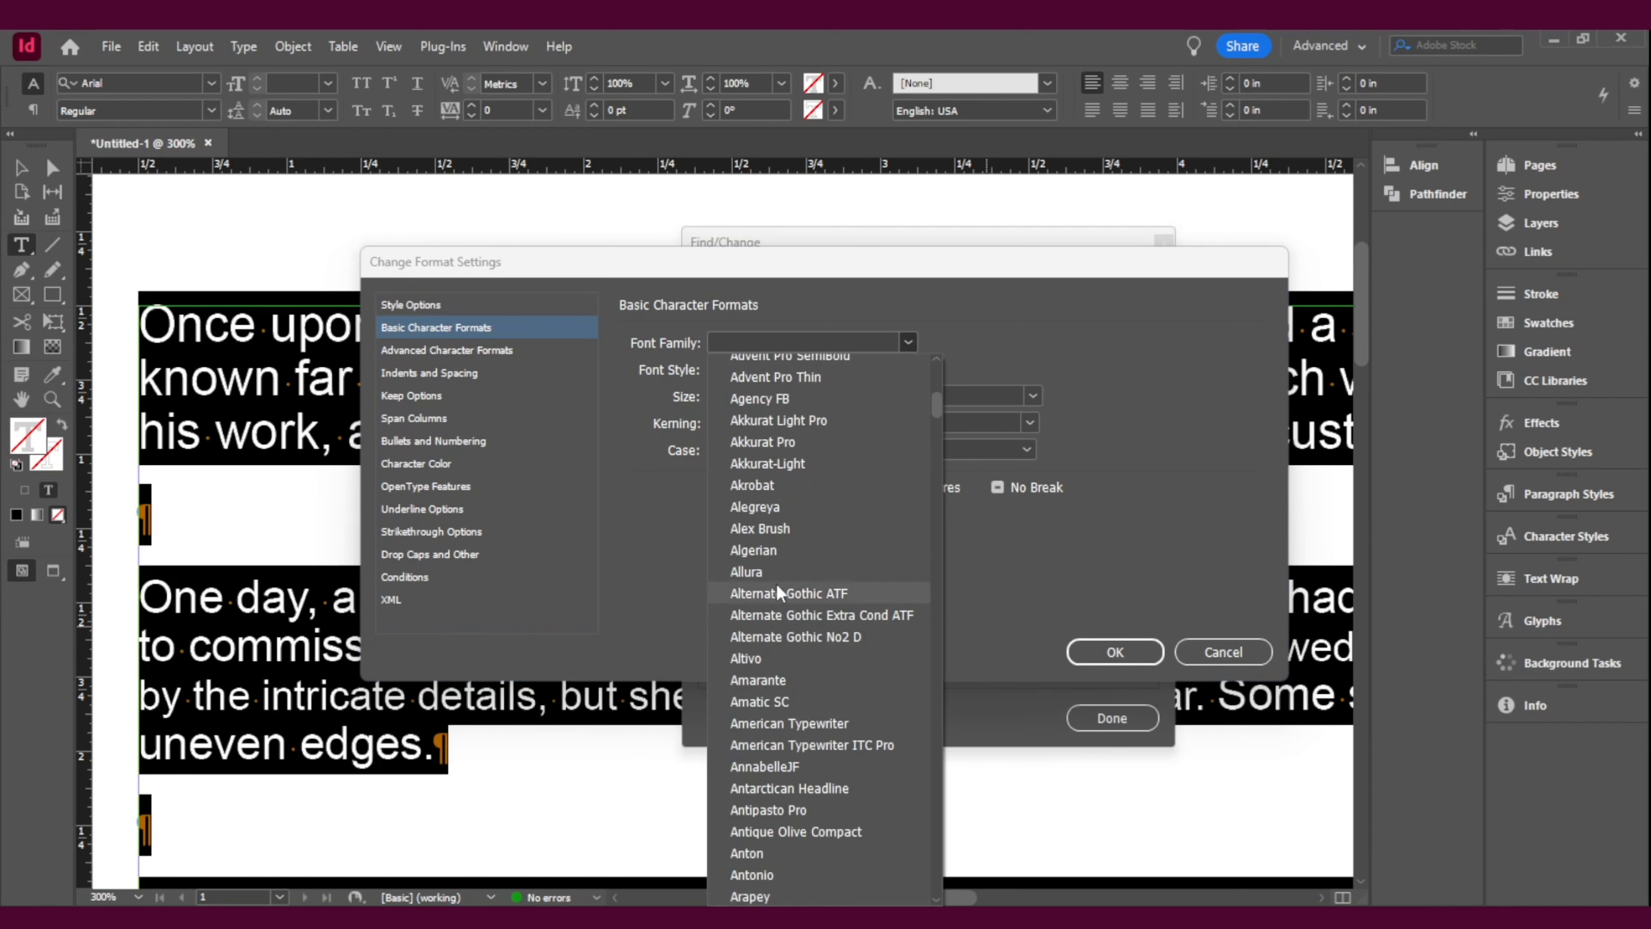
{"action": "scroll", "coordinate": [775, 576], "scroll_direction": "down", "scroll_amount": 7}
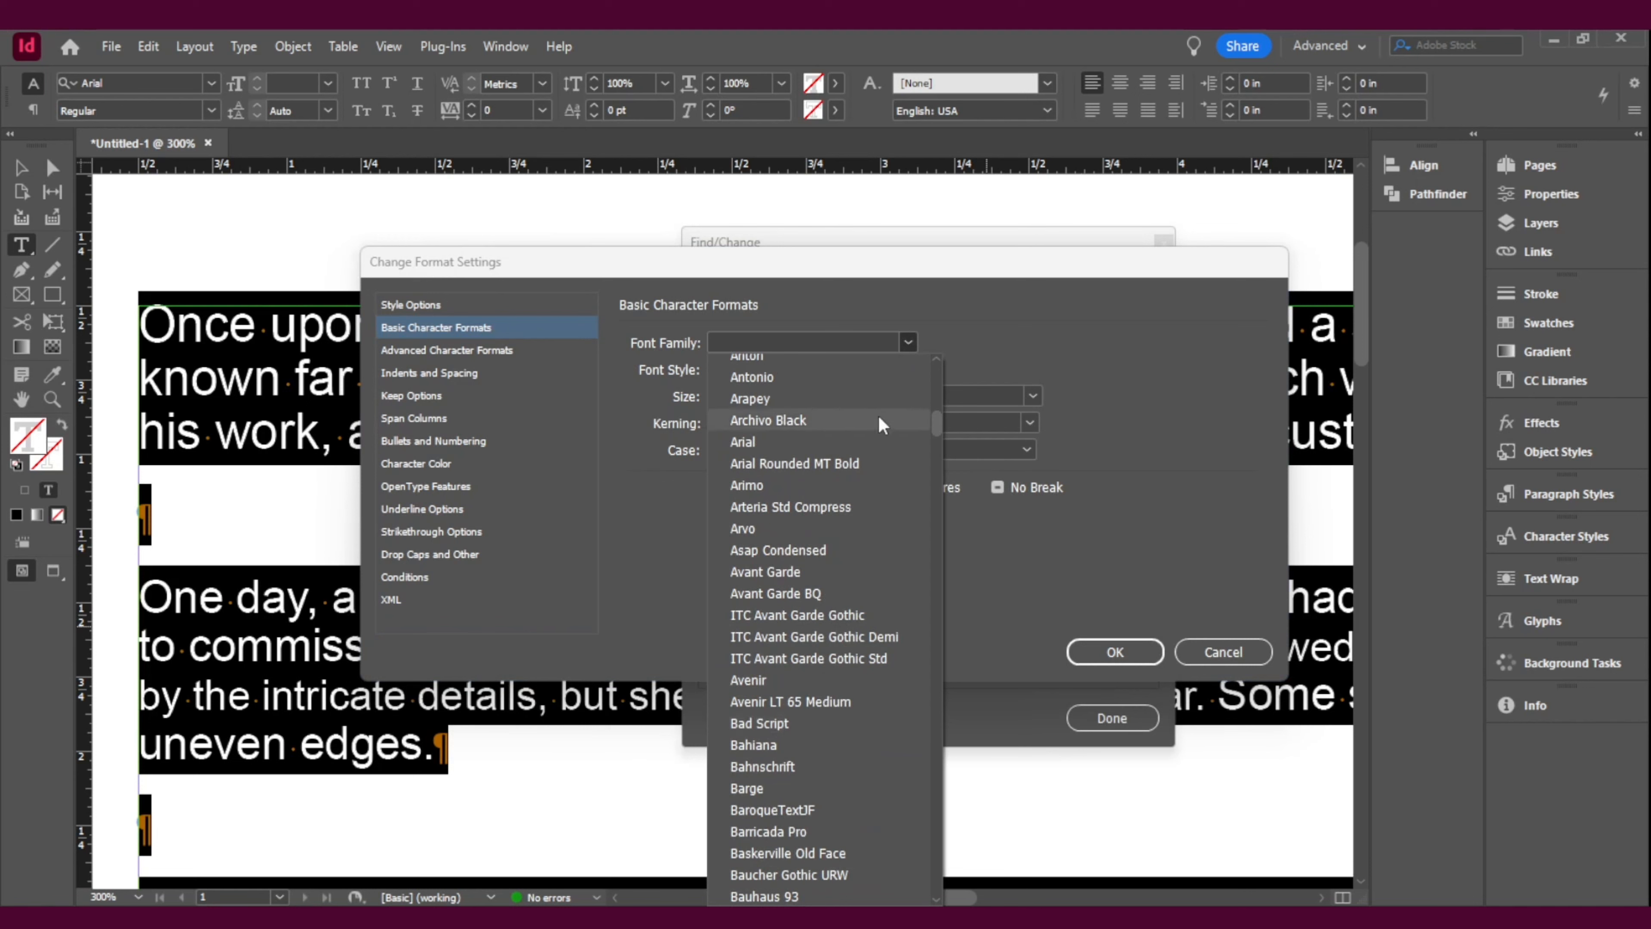
{"action": "left_click", "coordinate": [818, 341]}
{"action": "type", "text": "Arial"}
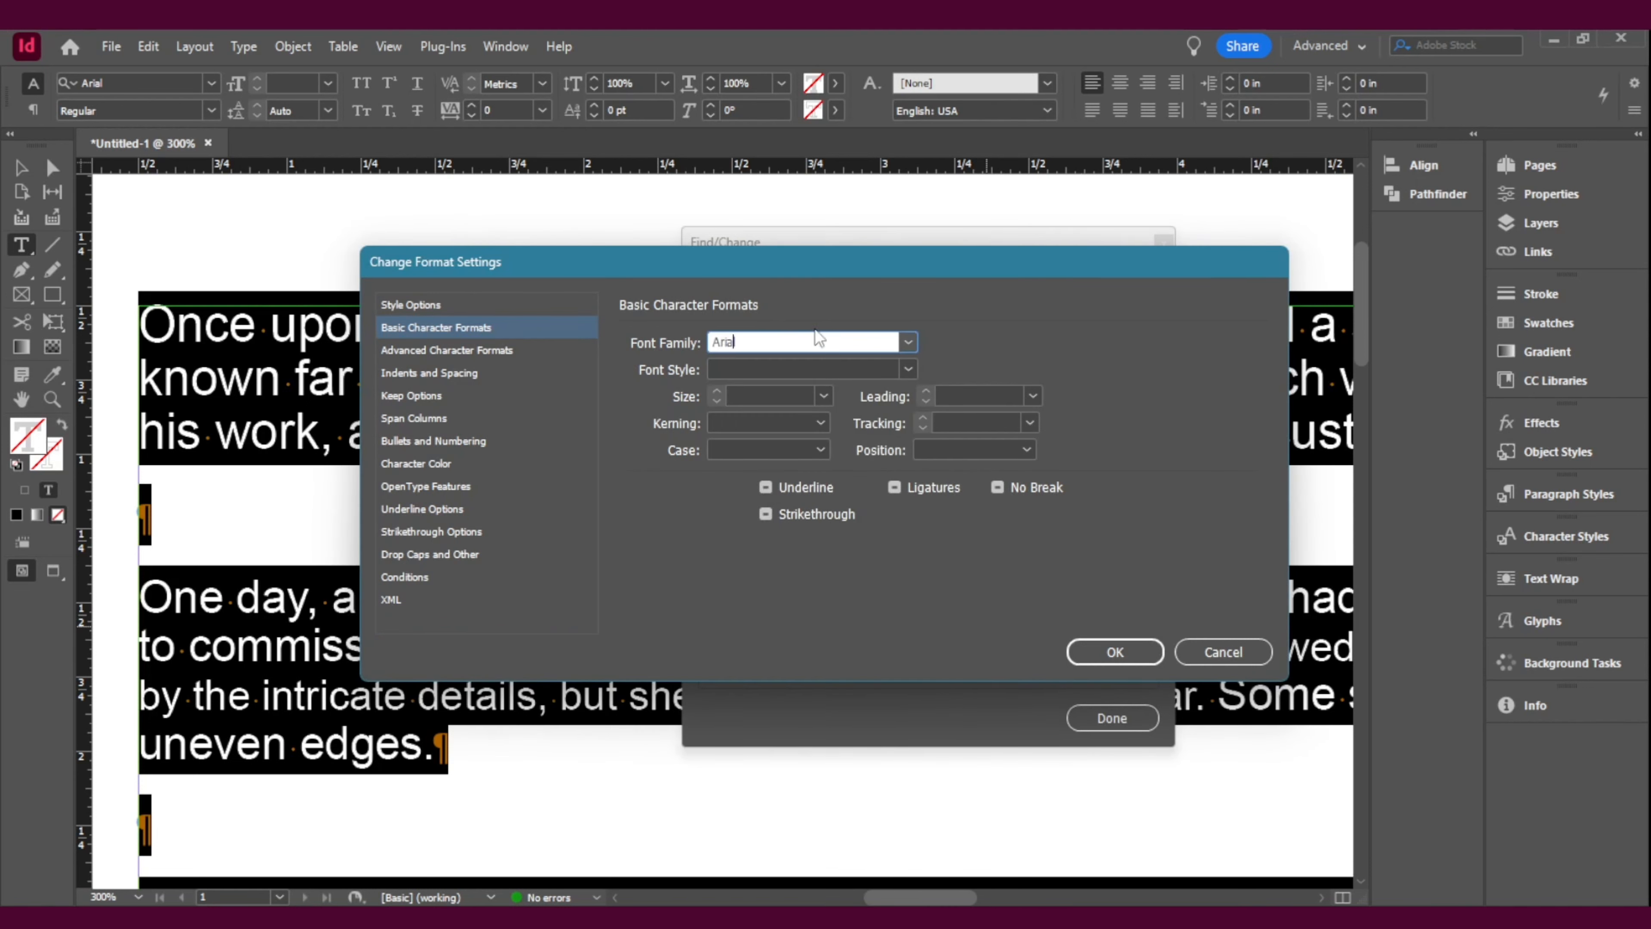
{"action": "left_click", "coordinate": [823, 395]}
{"action": "left_click", "coordinate": [781, 571]}
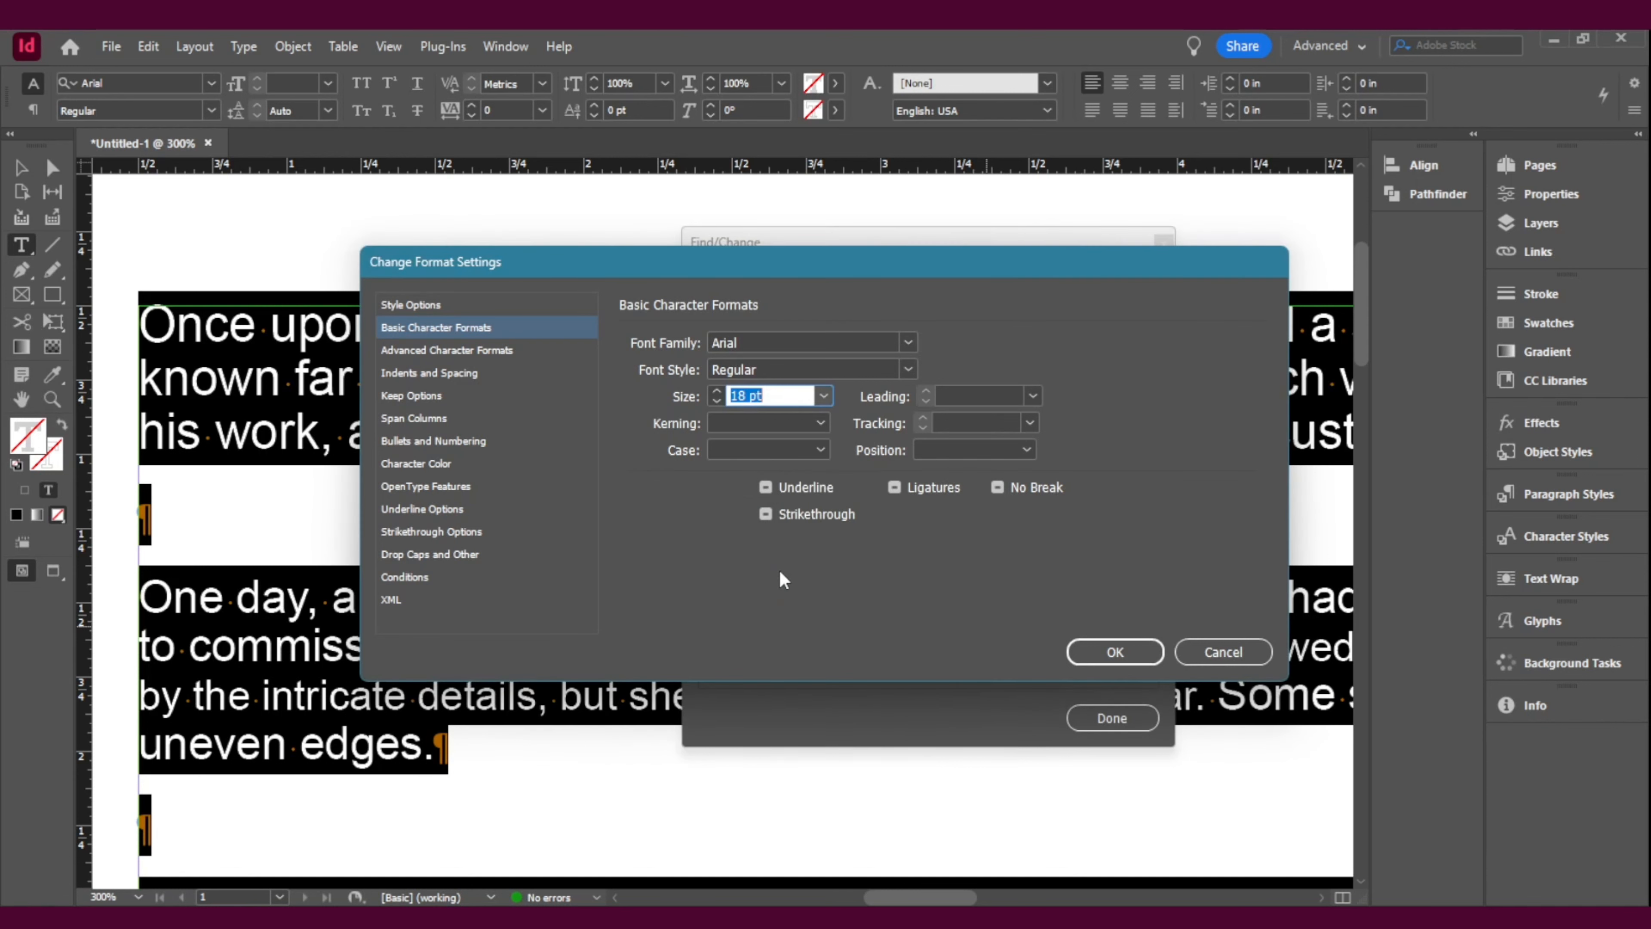
{"action": "left_click", "coordinate": [1131, 653]}
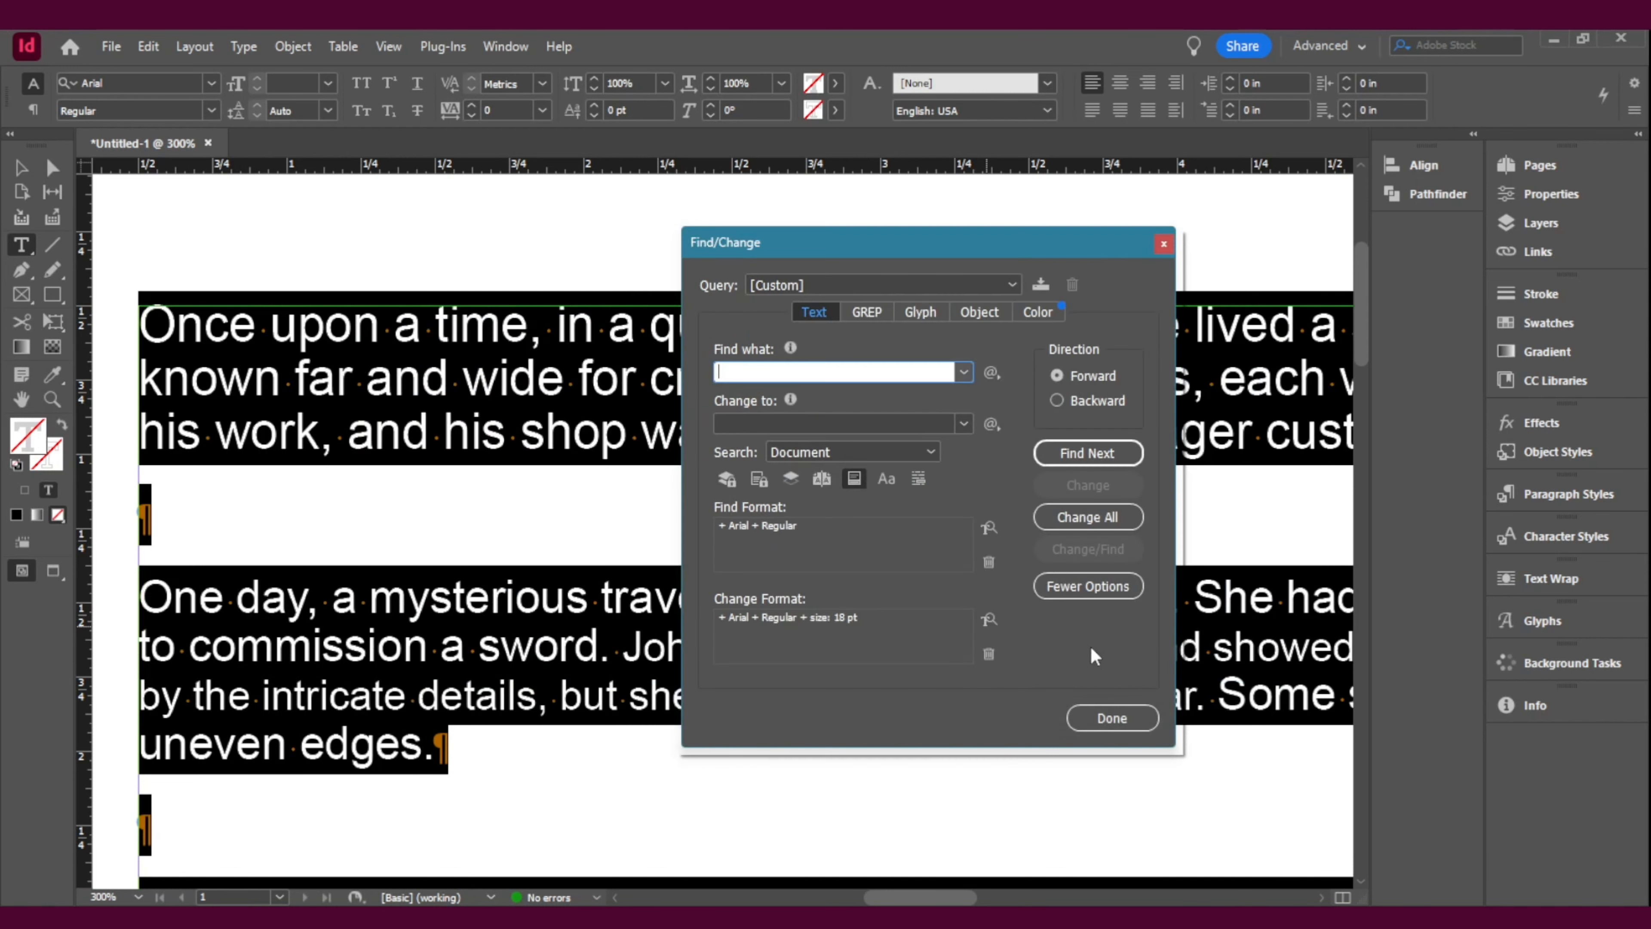
{"action": "left_click", "coordinate": [1110, 518]}
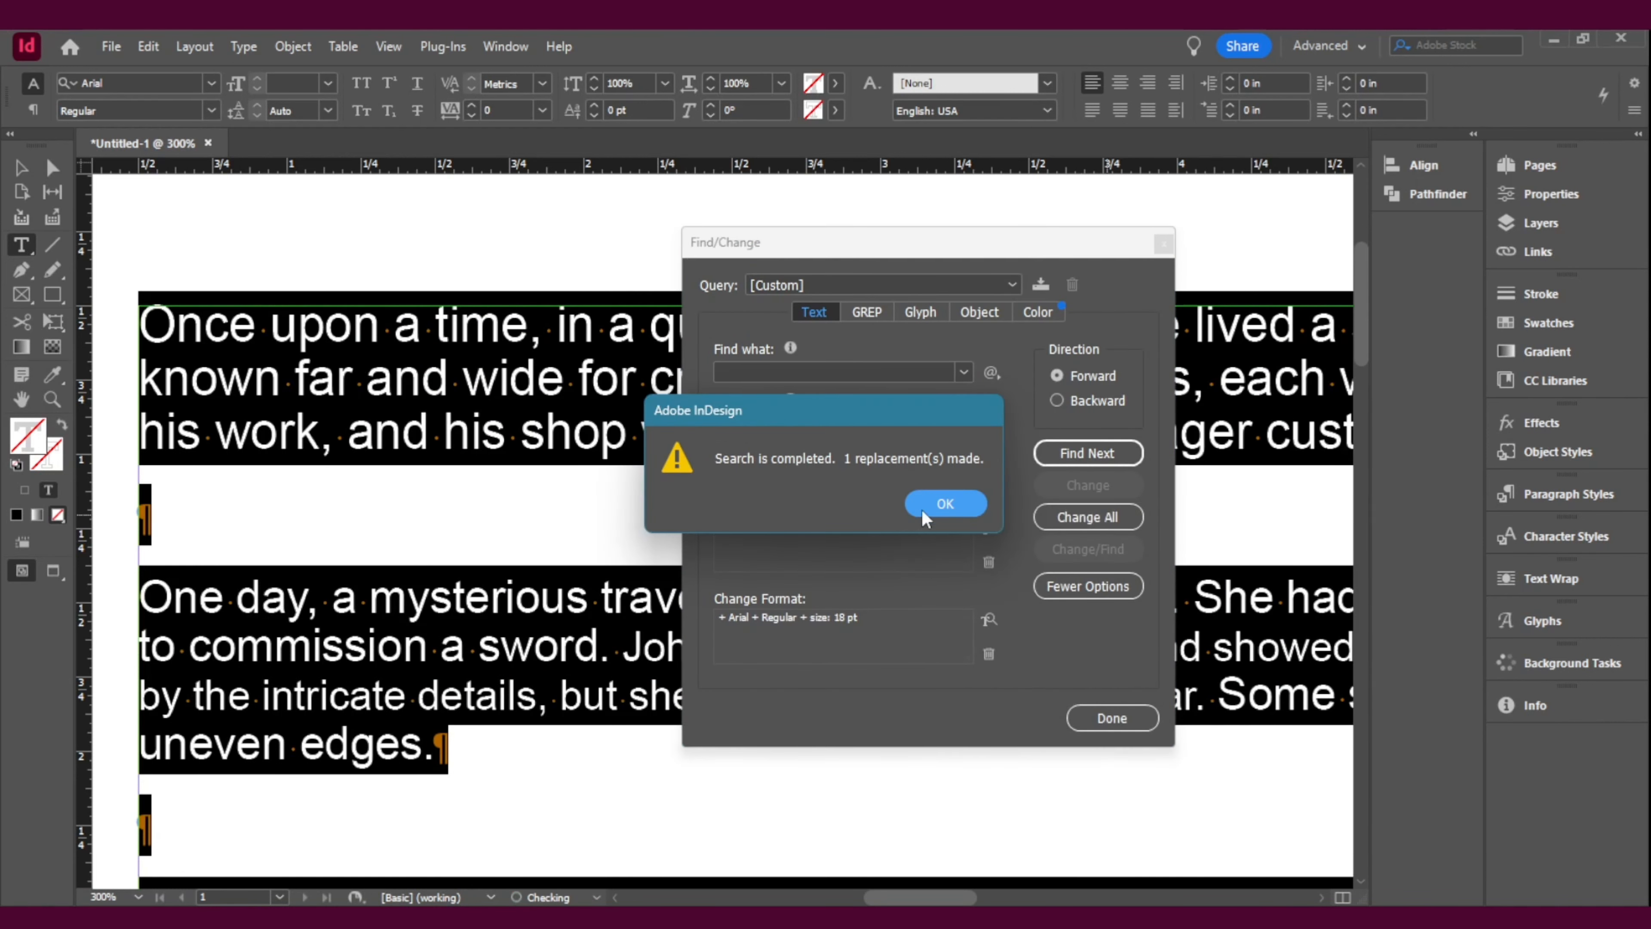
Step: Close Find/Change and view the whole page to check the story's unified formatting
{"action": "left_click", "coordinate": [924, 514]}
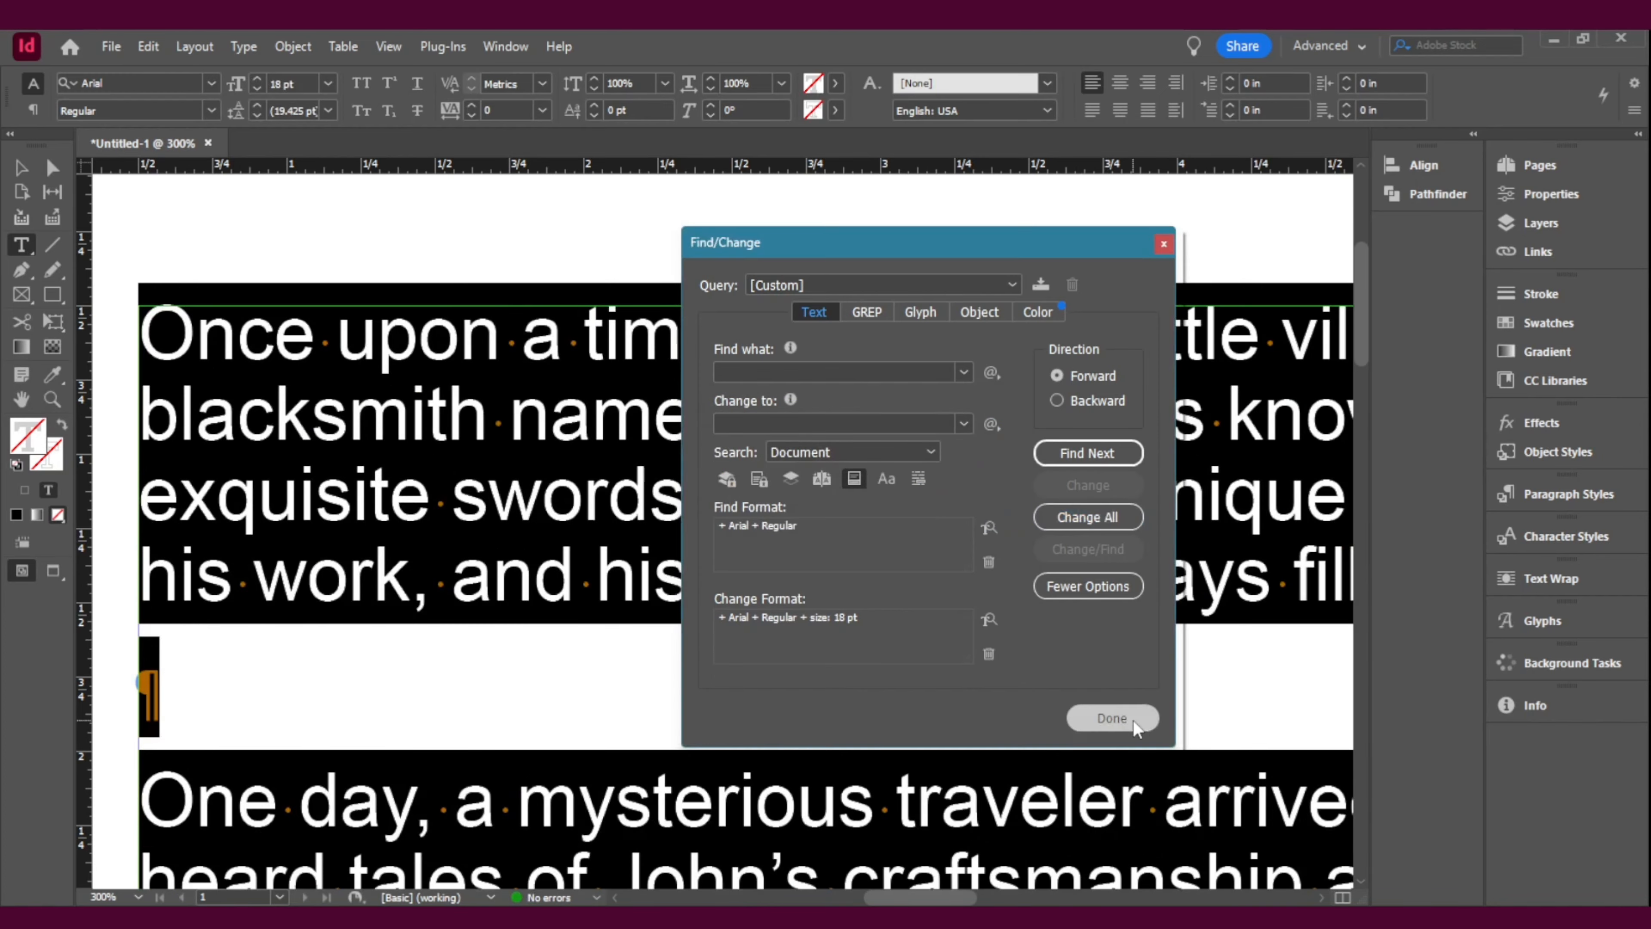
{"action": "left_click", "coordinate": [1111, 717]}
{"action": "key", "text": "Escape"}
{"action": "key", "text": "z"}
{"action": "left_click", "coordinate": [772, 630], "text": "alt"}
{"action": "left_click", "coordinate": [772, 631], "text": "alt"}
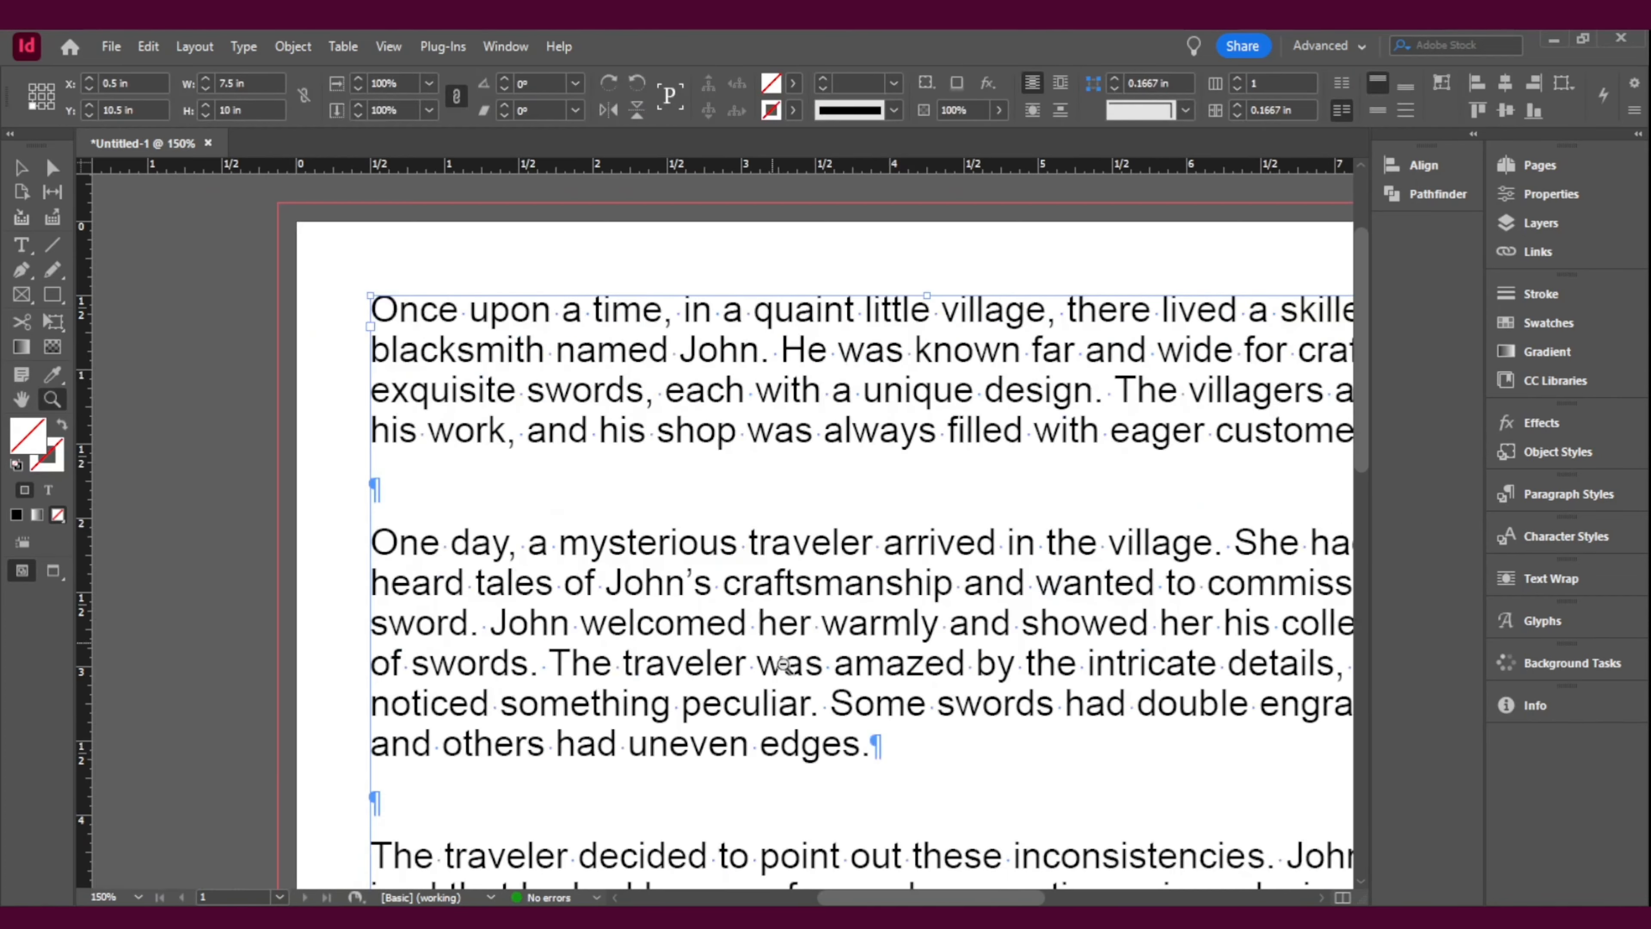
{"action": "left_click", "coordinate": [791, 668], "text": "alt"}
{"action": "left_click", "coordinate": [996, 686], "text": "alt"}
{"action": "left_click", "coordinate": [685, 728], "text": "alt"}
{"action": "scroll", "coordinate": [670, 703], "scroll_direction": "up", "scroll_amount": 5}
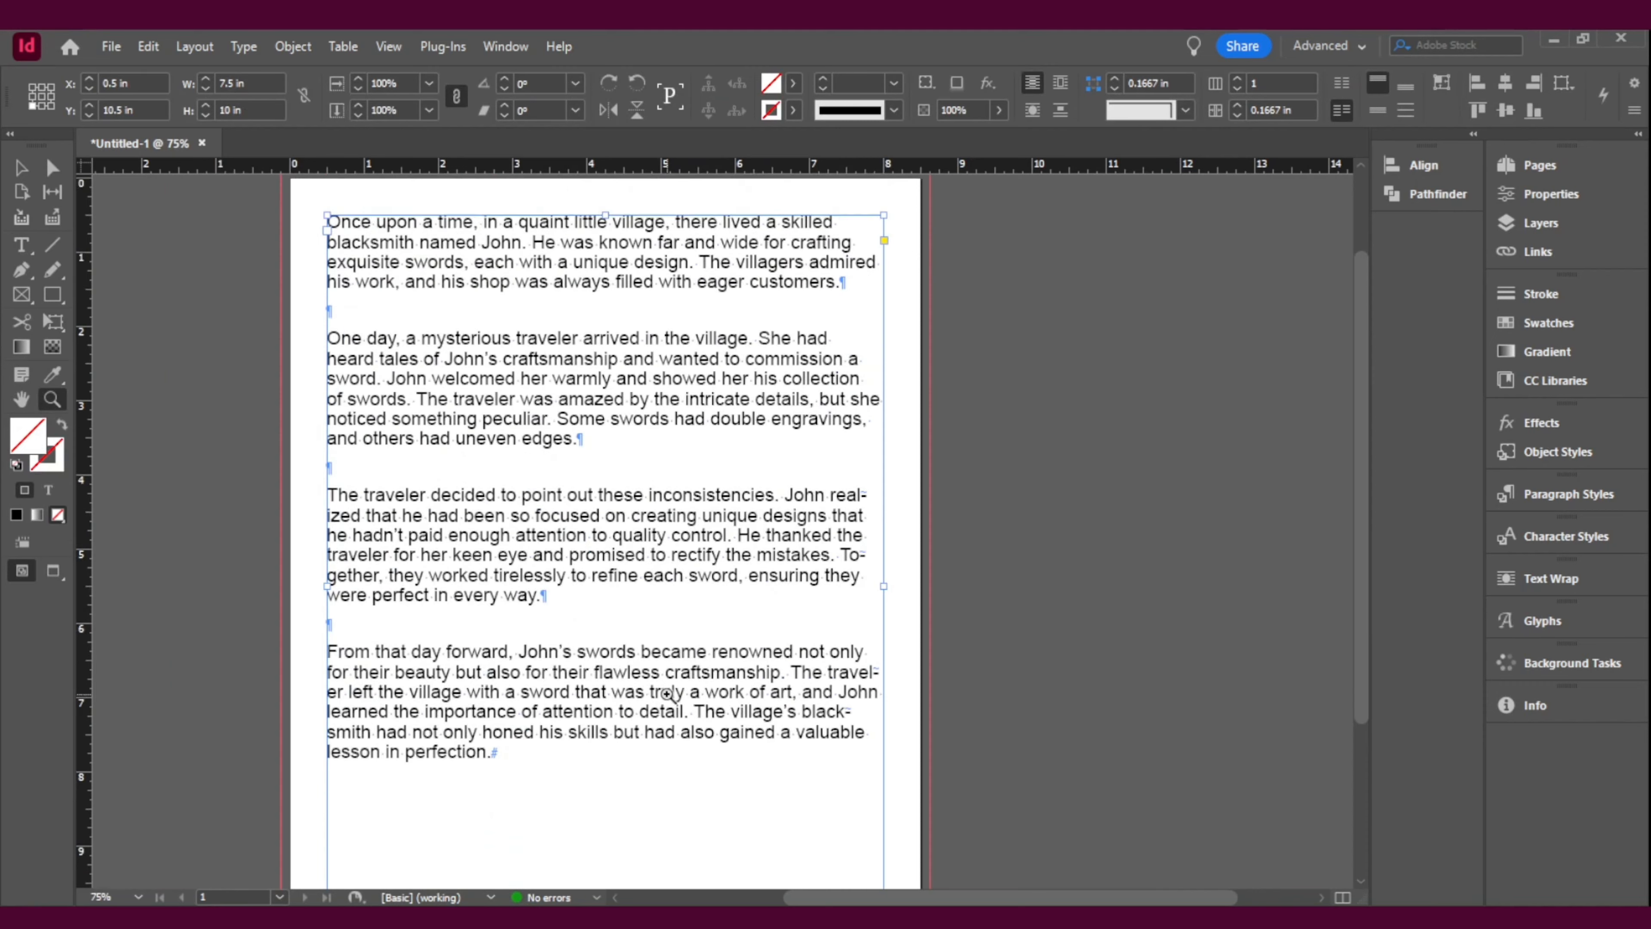
{"action": "scroll", "coordinate": [663, 694], "scroll_direction": "down", "scroll_amount": 1}
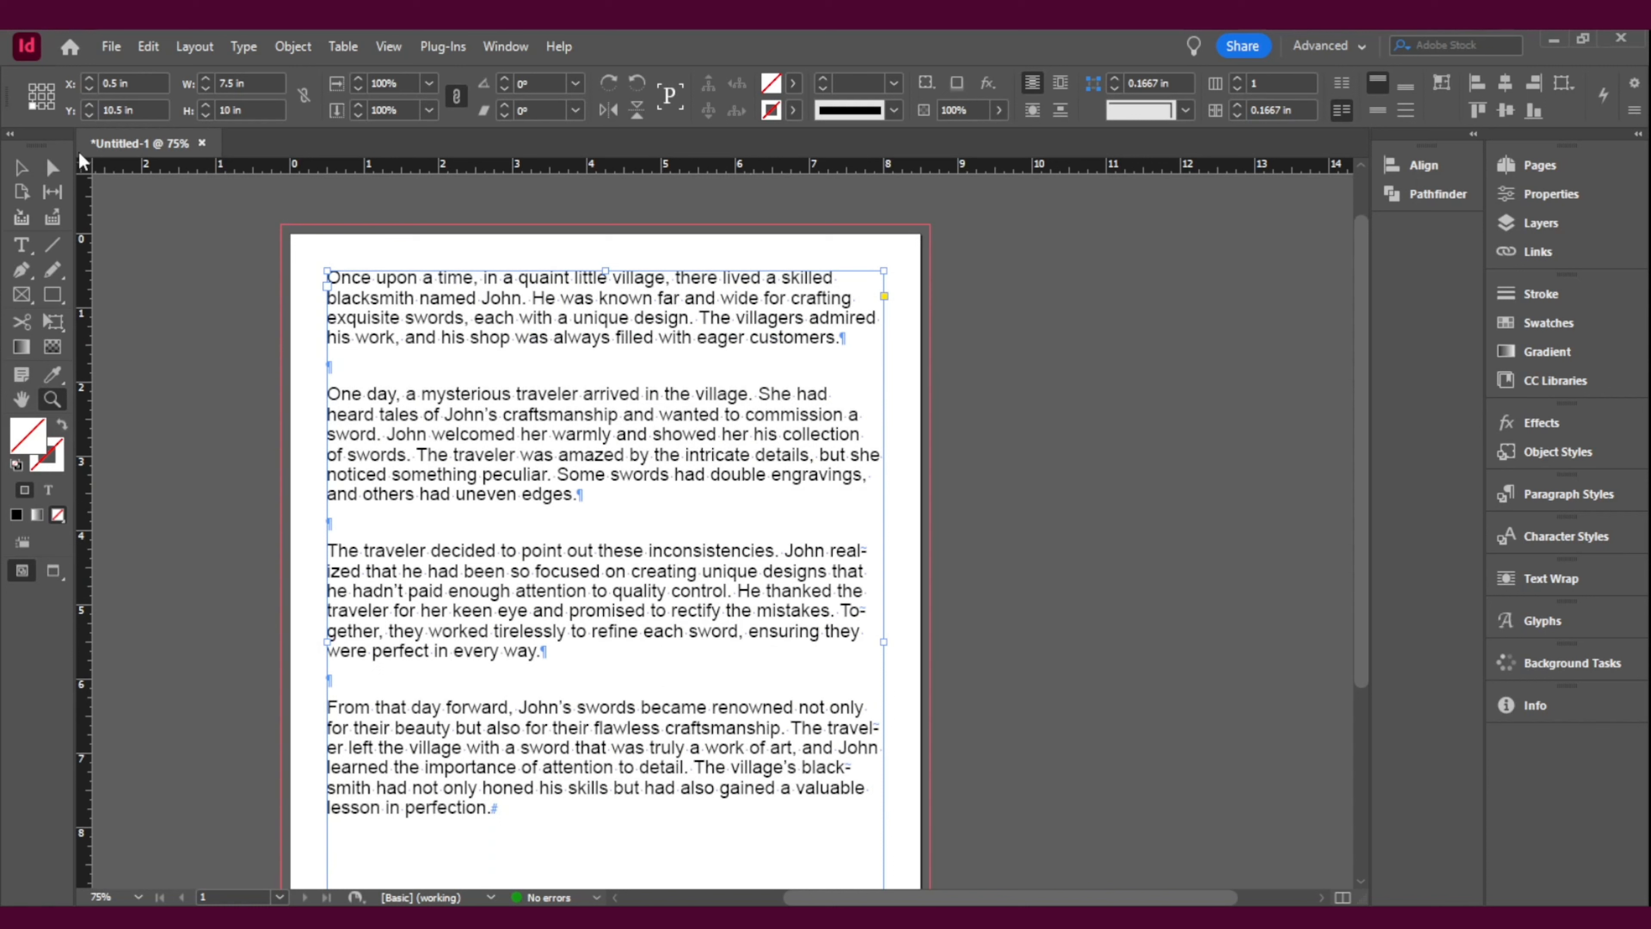
Step: Place the text cursor in the story and open Find/Change with the blacksmith's first name as the search text
{"action": "left_click", "coordinate": [20, 169]}
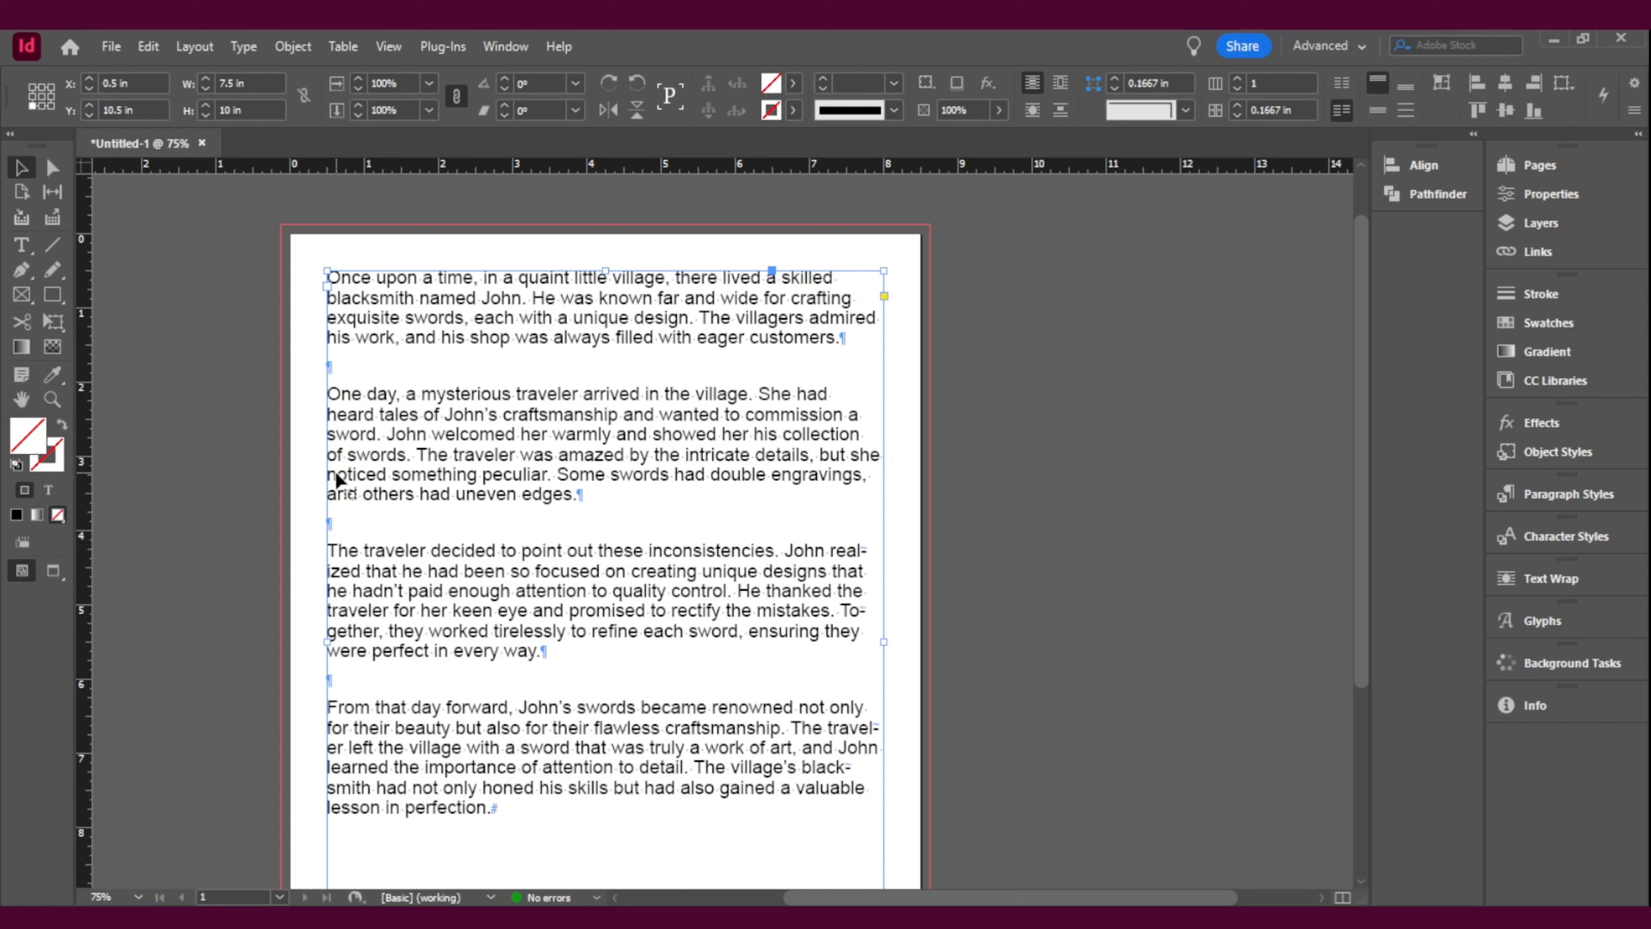
{"action": "double_click", "coordinate": [792, 565]}
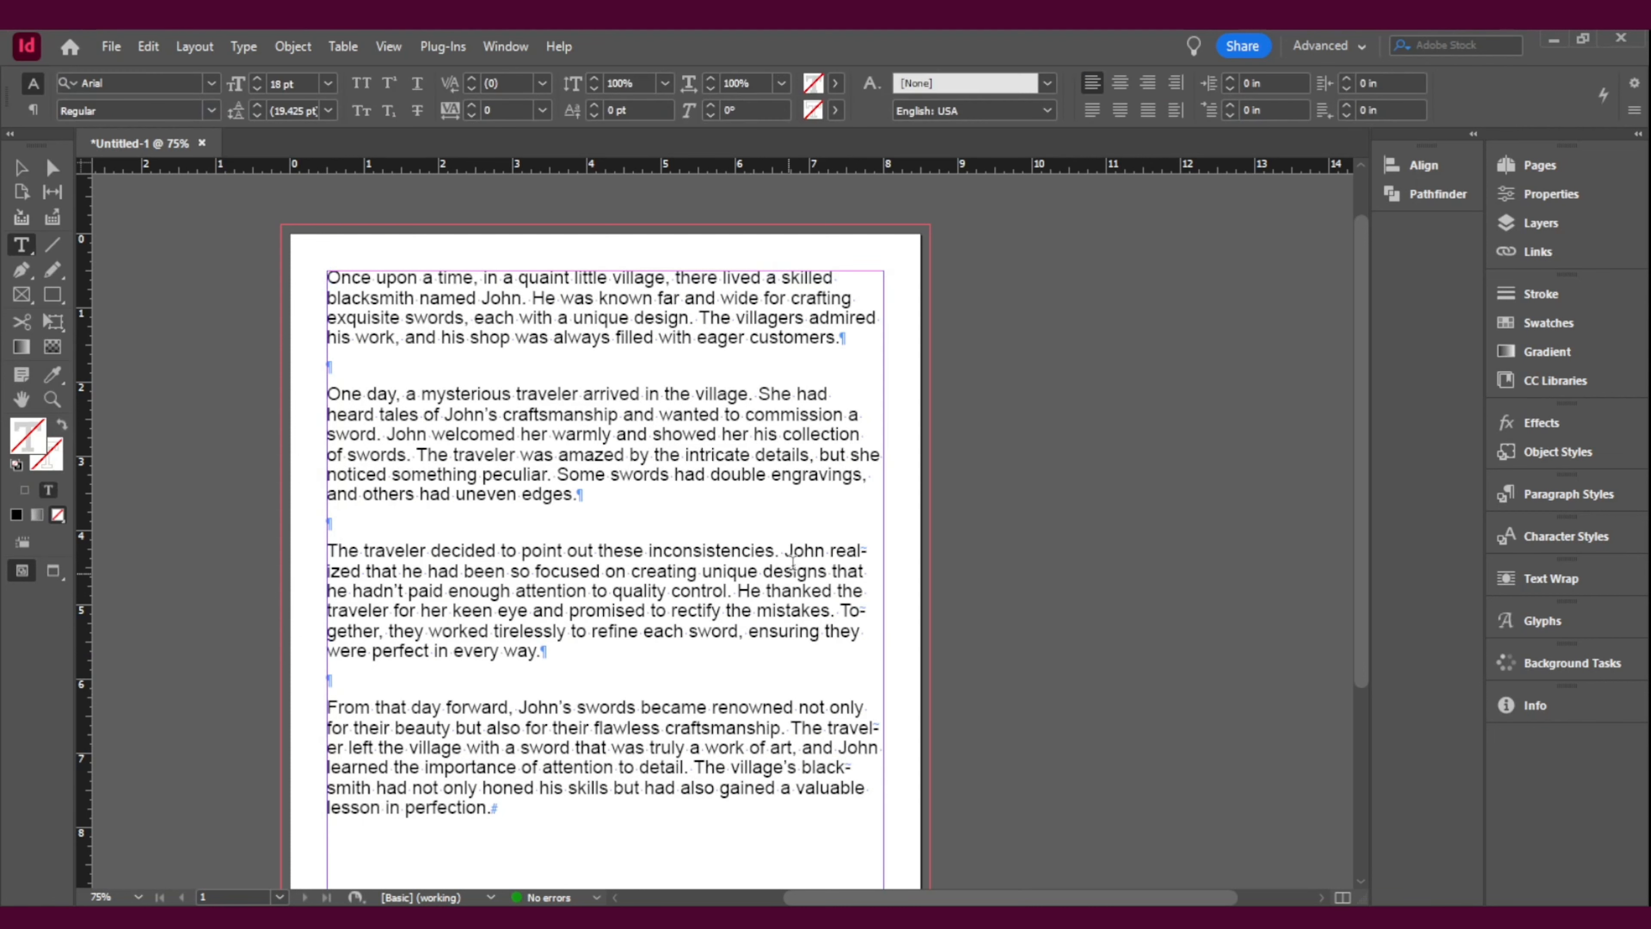
{"action": "left_click_drag", "start_coordinate": [831, 550], "coordinate": [790, 557]}
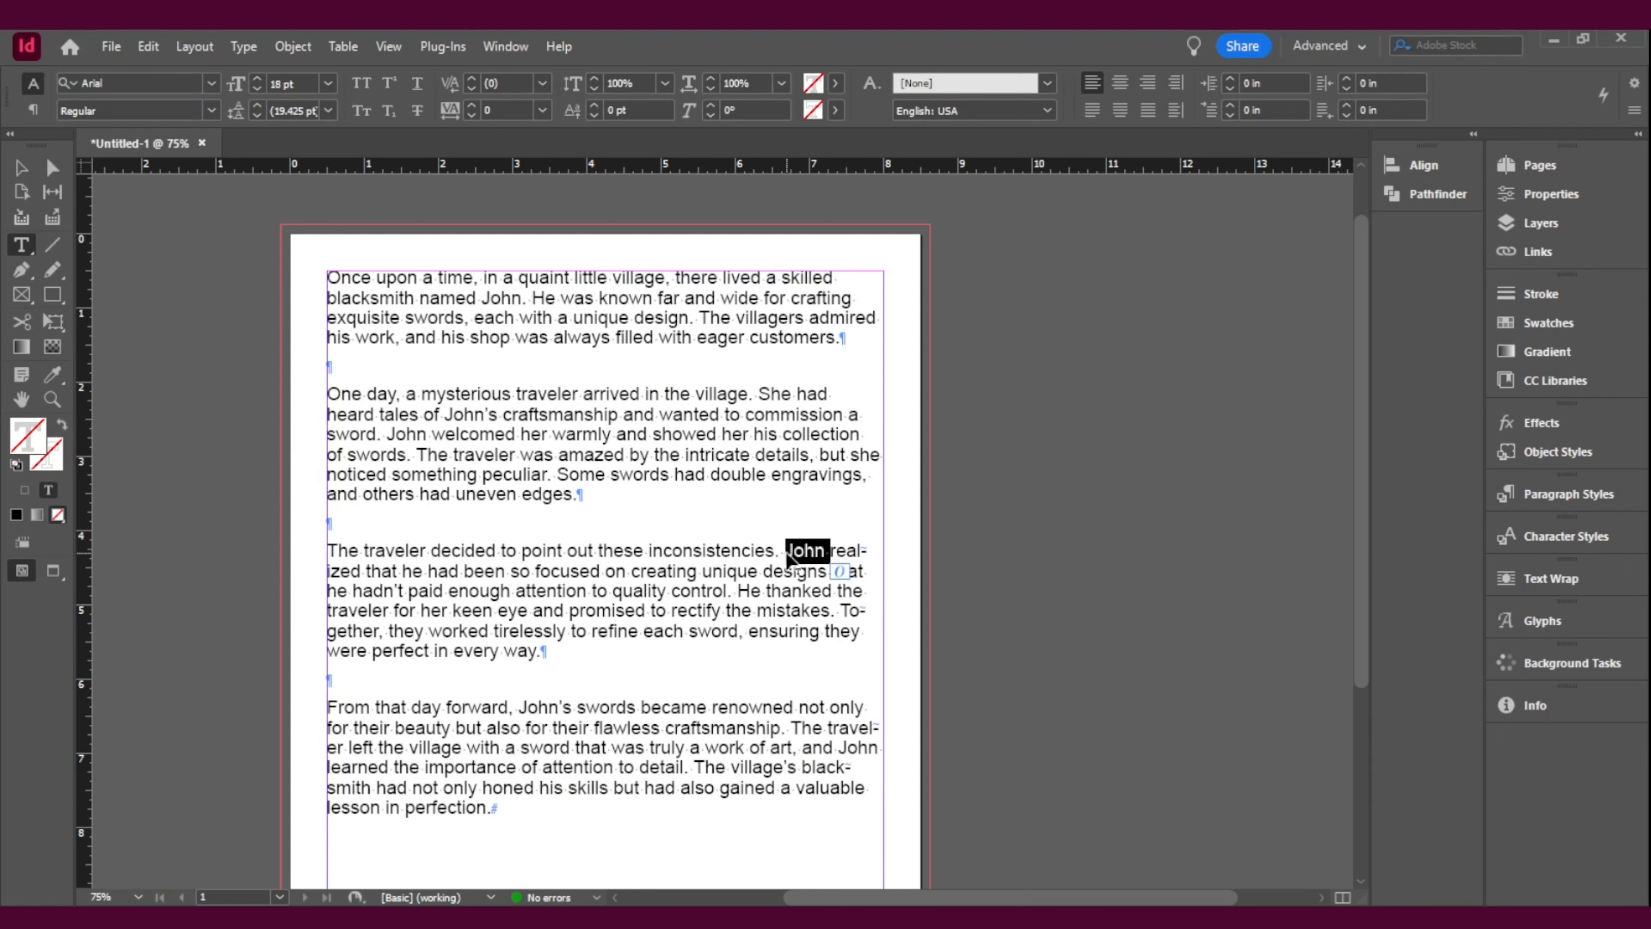
{"action": "left_click", "coordinate": [814, 548]}
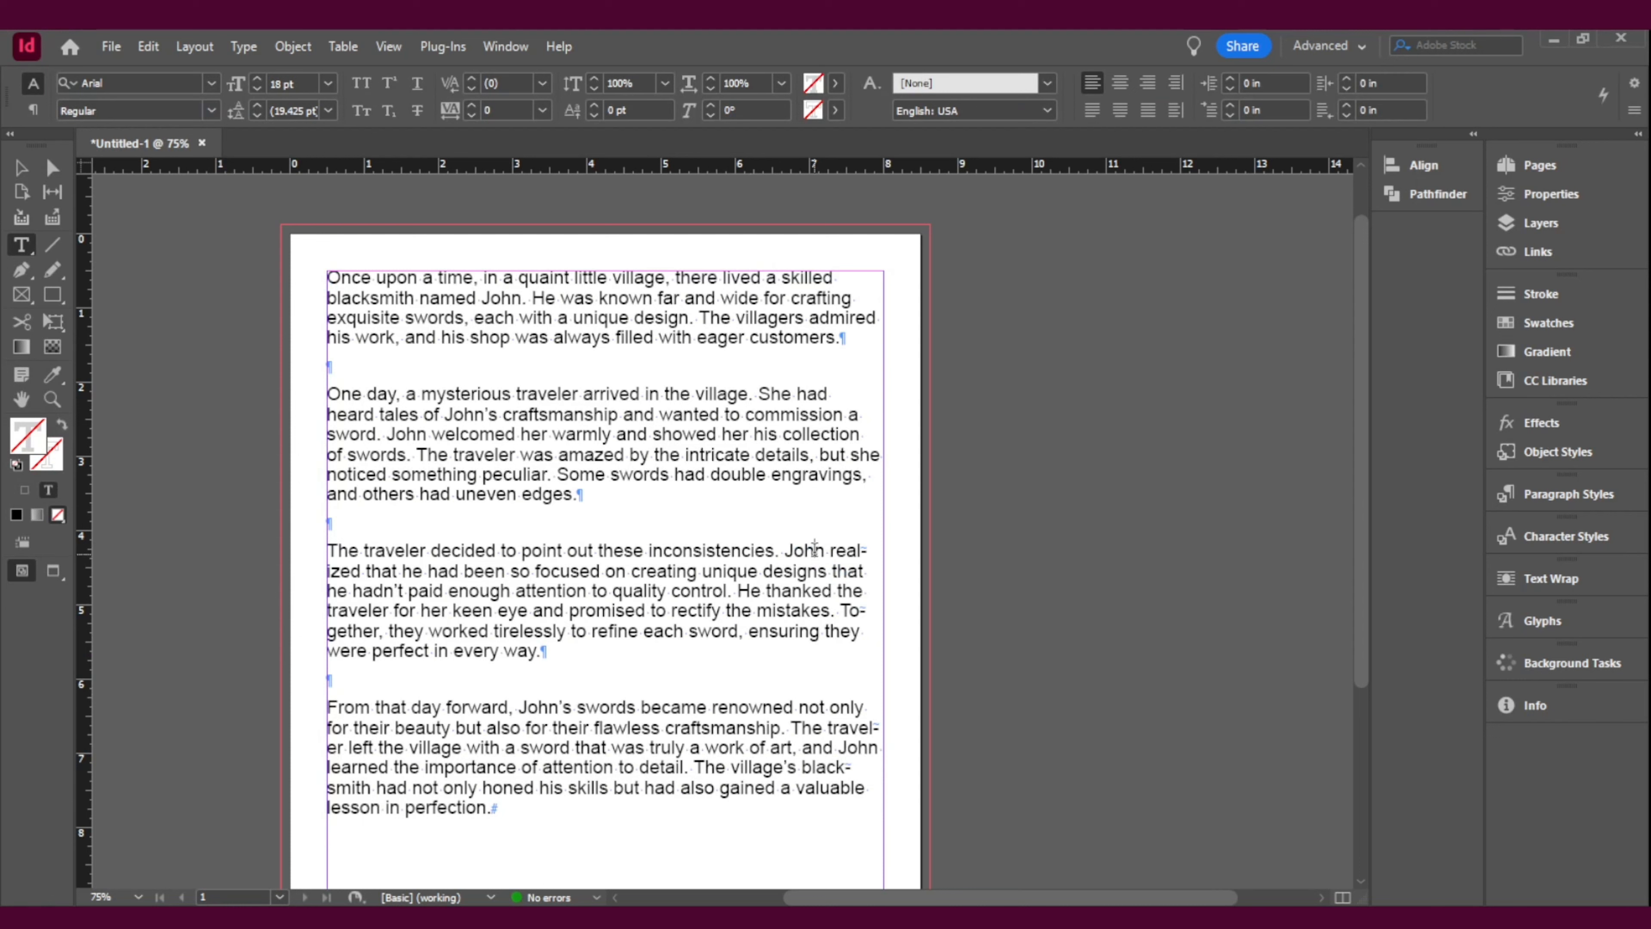
{"action": "key", "text": "ctrl+f"}
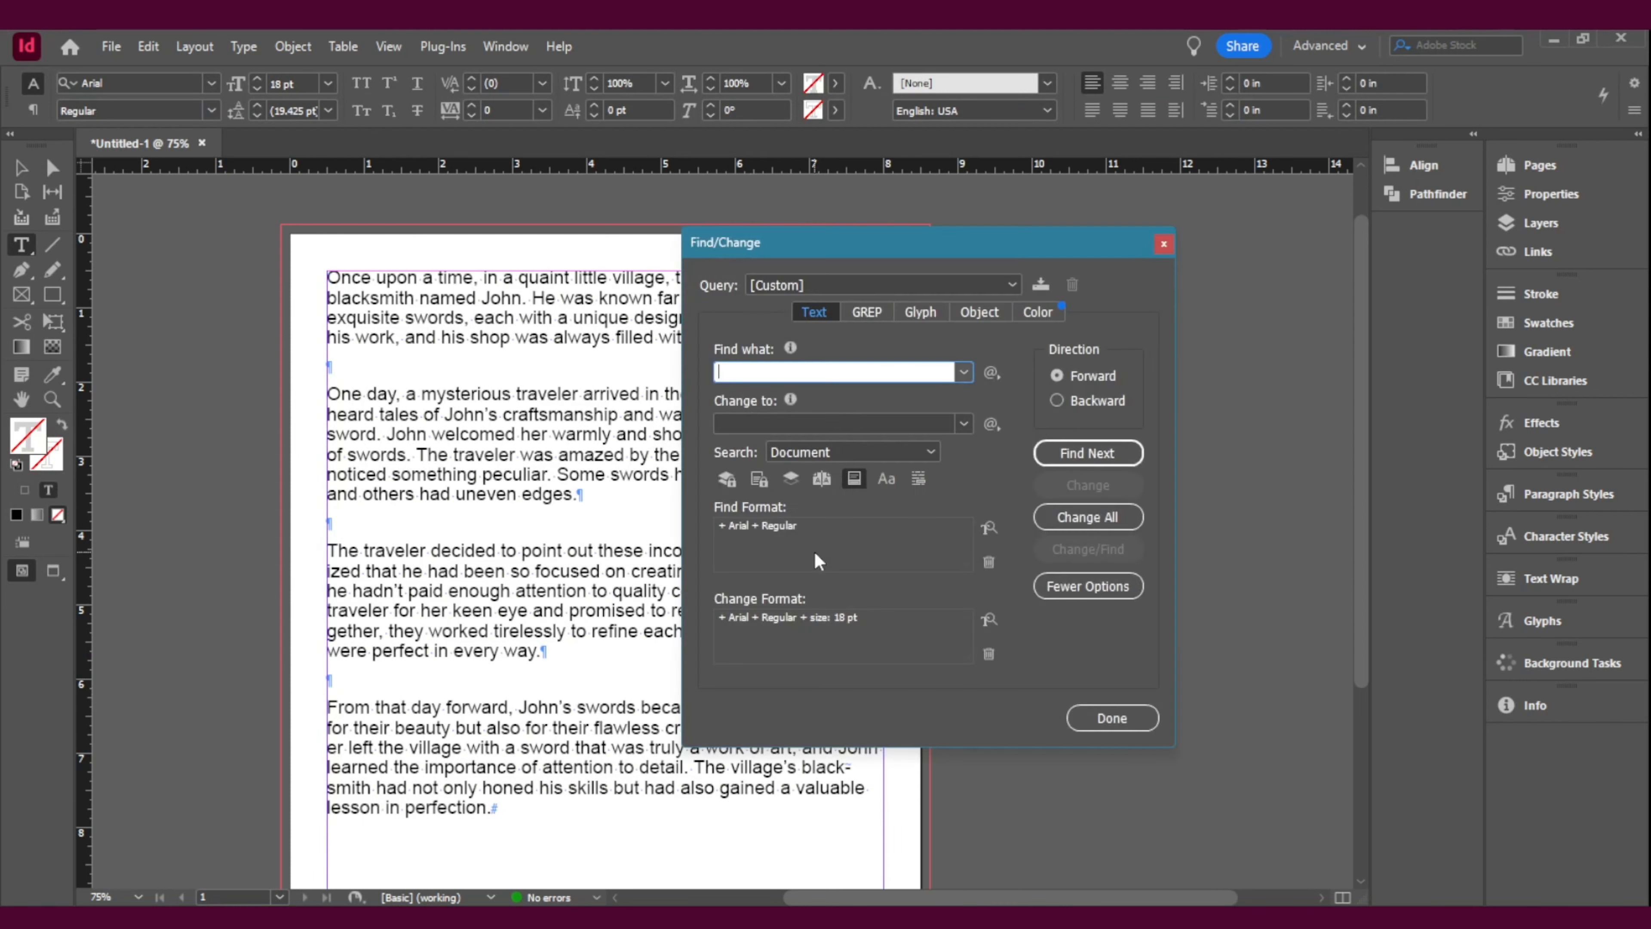
{"action": "type", "text": "John"}
Step: Set the font style in the Change Format's basic character formats to Bold
{"action": "left_click", "coordinate": [988, 620]}
{"action": "left_click", "coordinate": [463, 327]}
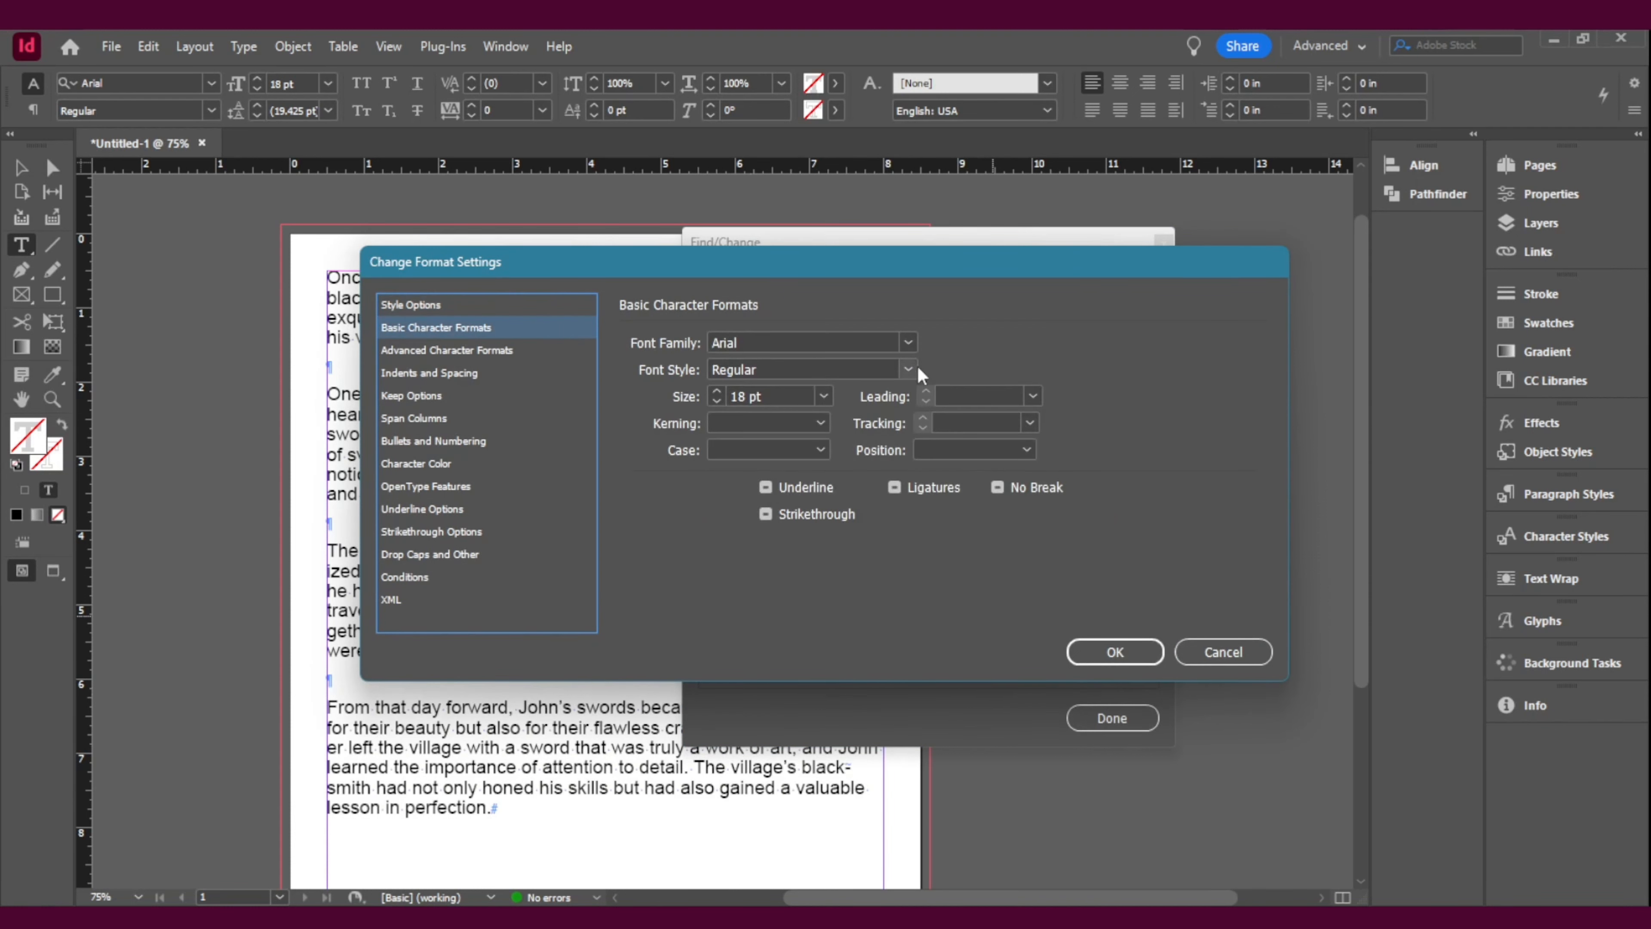
{"action": "left_click", "coordinate": [822, 395]}
{"action": "left_click", "coordinate": [820, 398]}
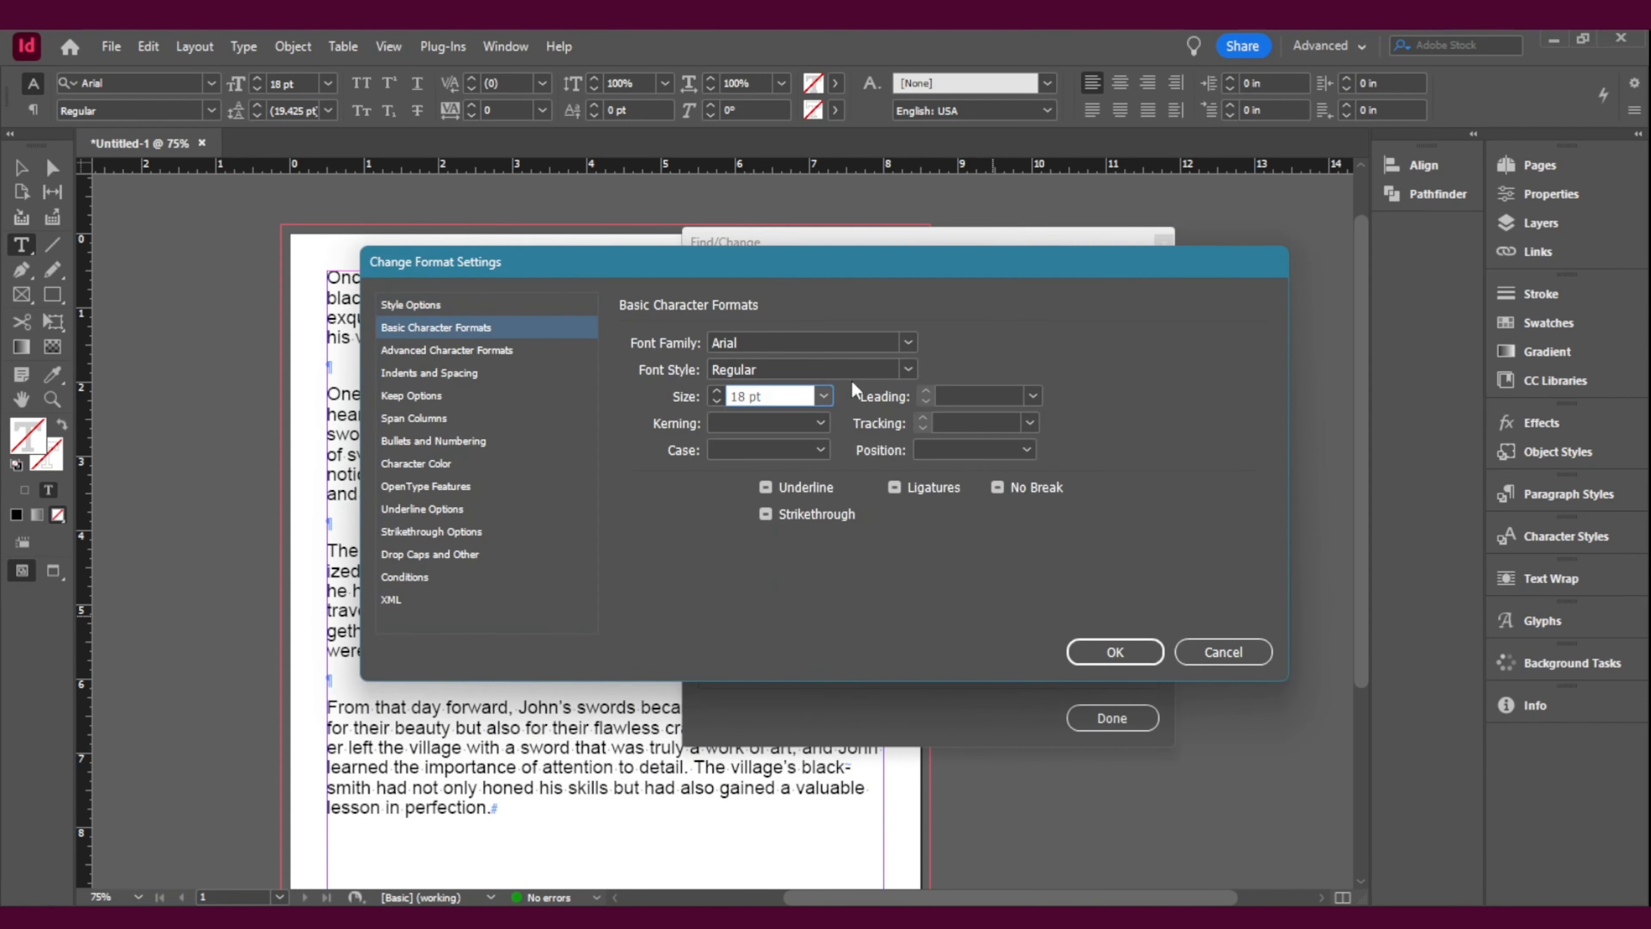
{"action": "left_click", "coordinate": [909, 369]}
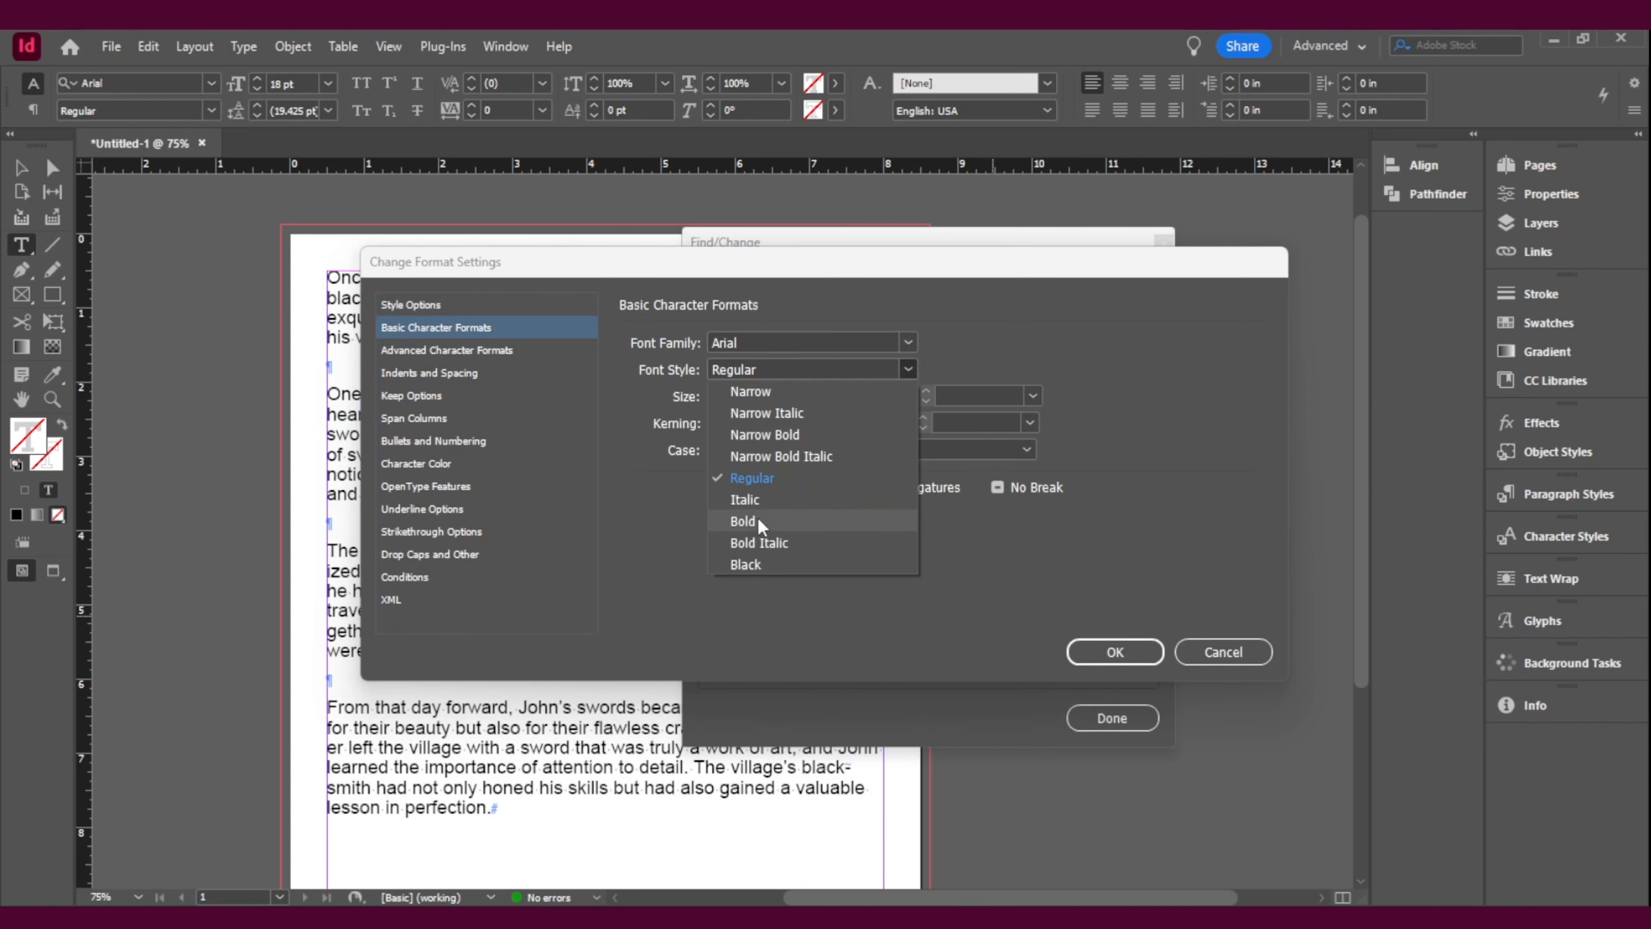
{"action": "left_click", "coordinate": [757, 519]}
{"action": "left_click", "coordinate": [1116, 652]}
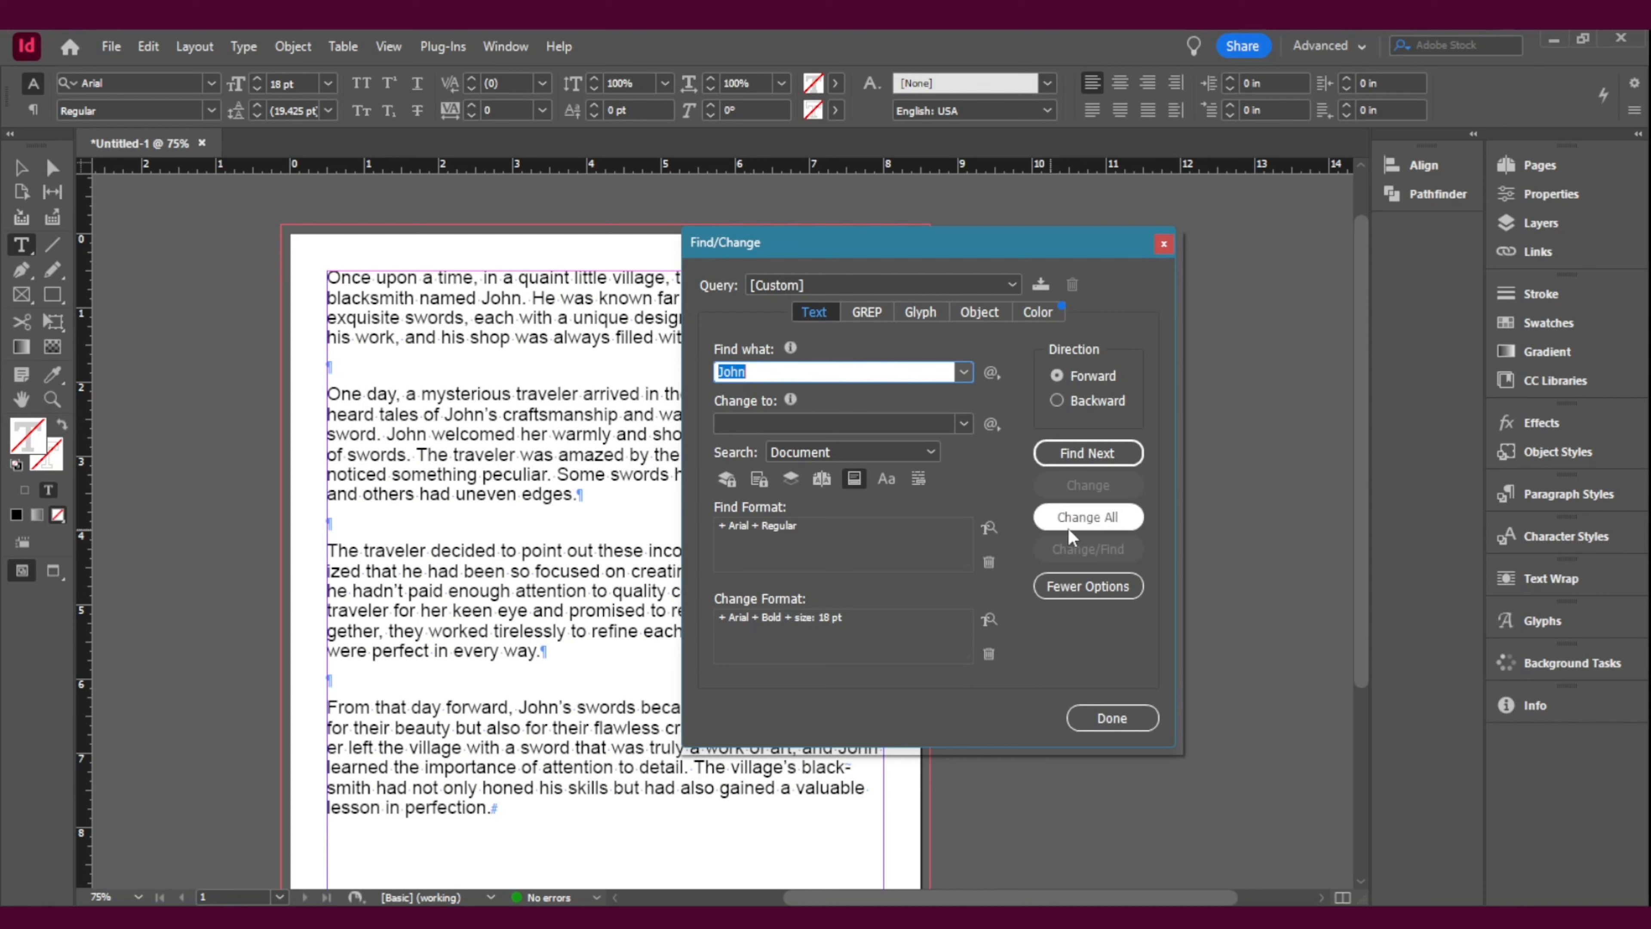
Step: Change all occurrences of the blacksmith's name in the document and move the Find/Change dialog off the page to check the story
{"action": "left_click", "coordinate": [1084, 525]}
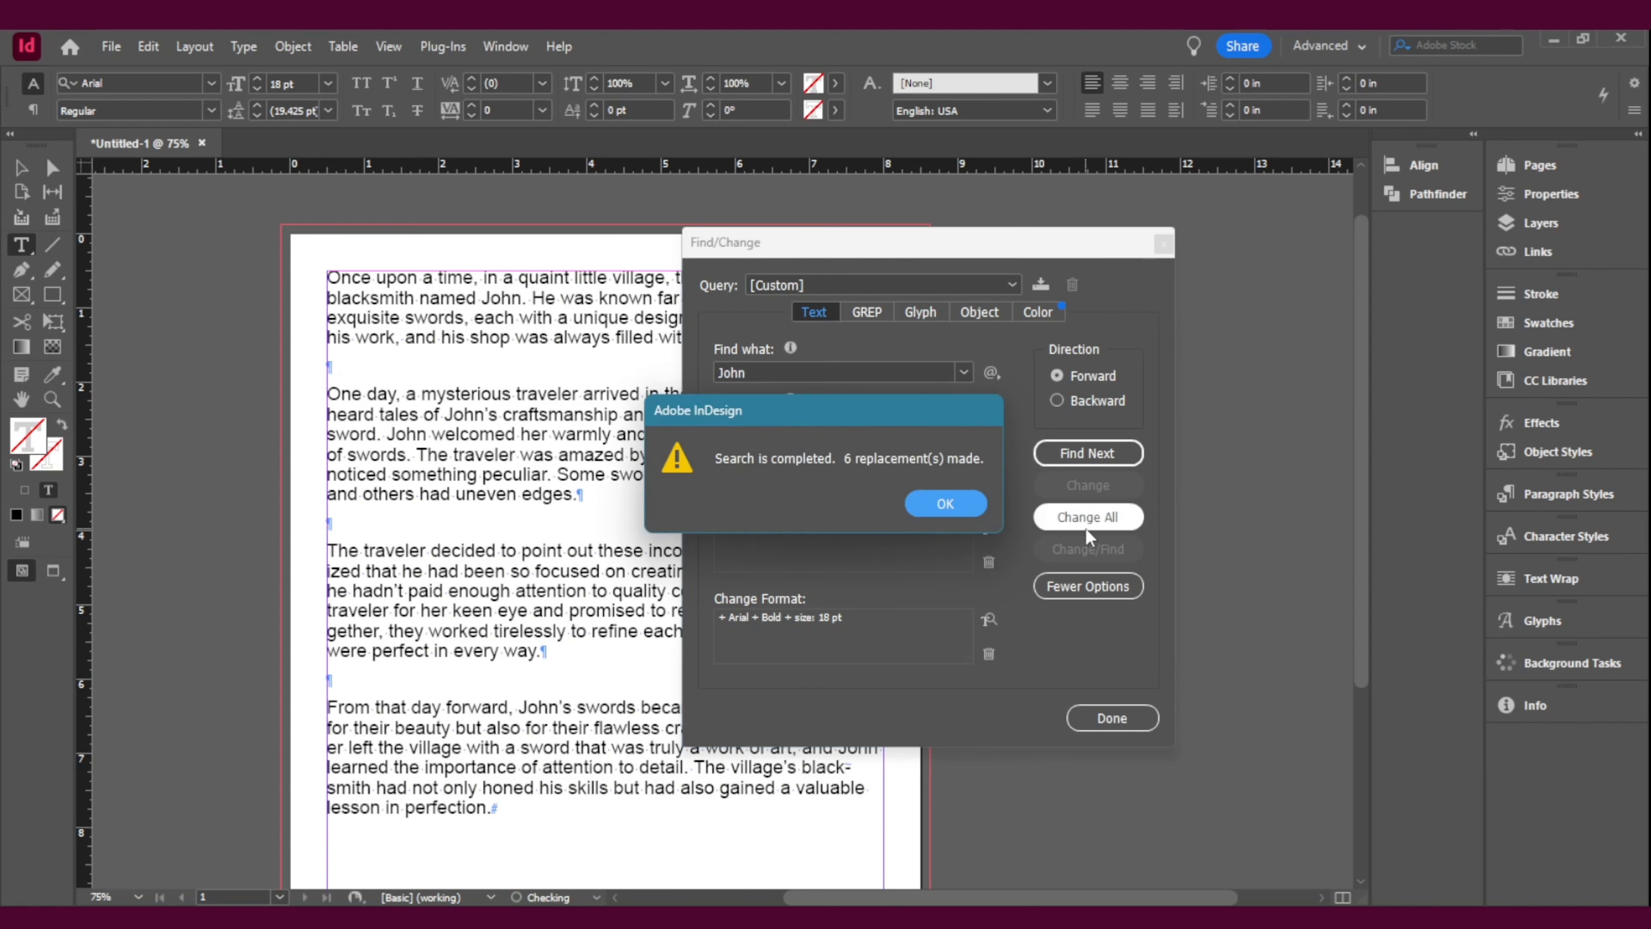
{"action": "left_click", "coordinate": [946, 504]}
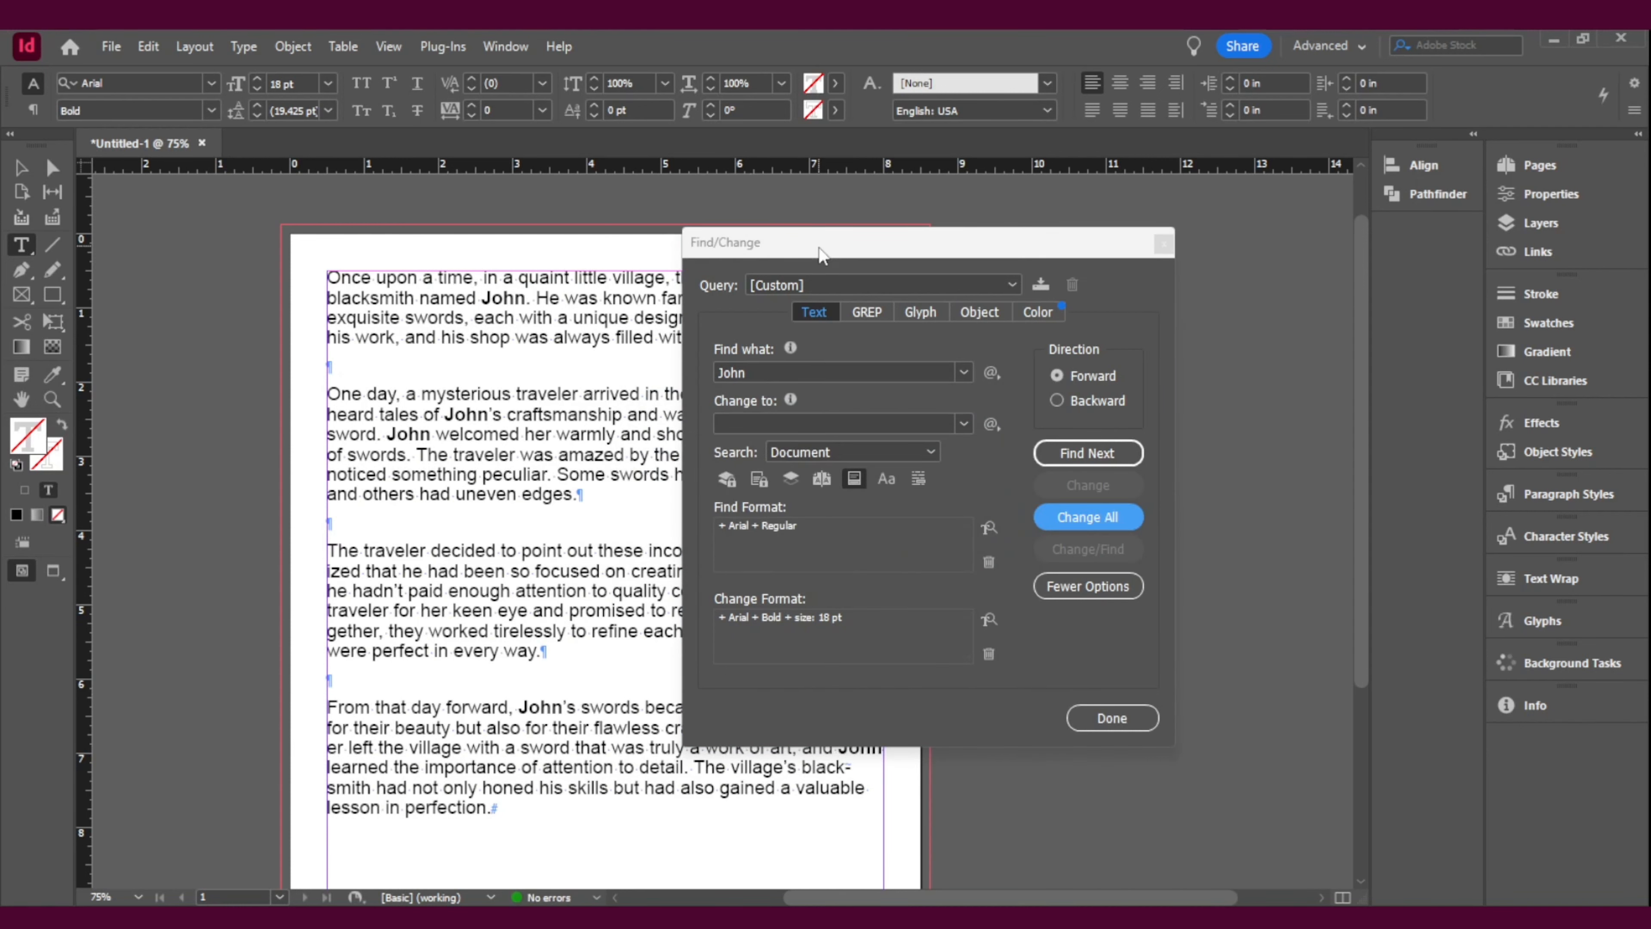
{"action": "left_click", "coordinate": [20, 167]}
{"action": "left_click_drag", "start_coordinate": [813, 242], "coordinate": [1128, 235]}
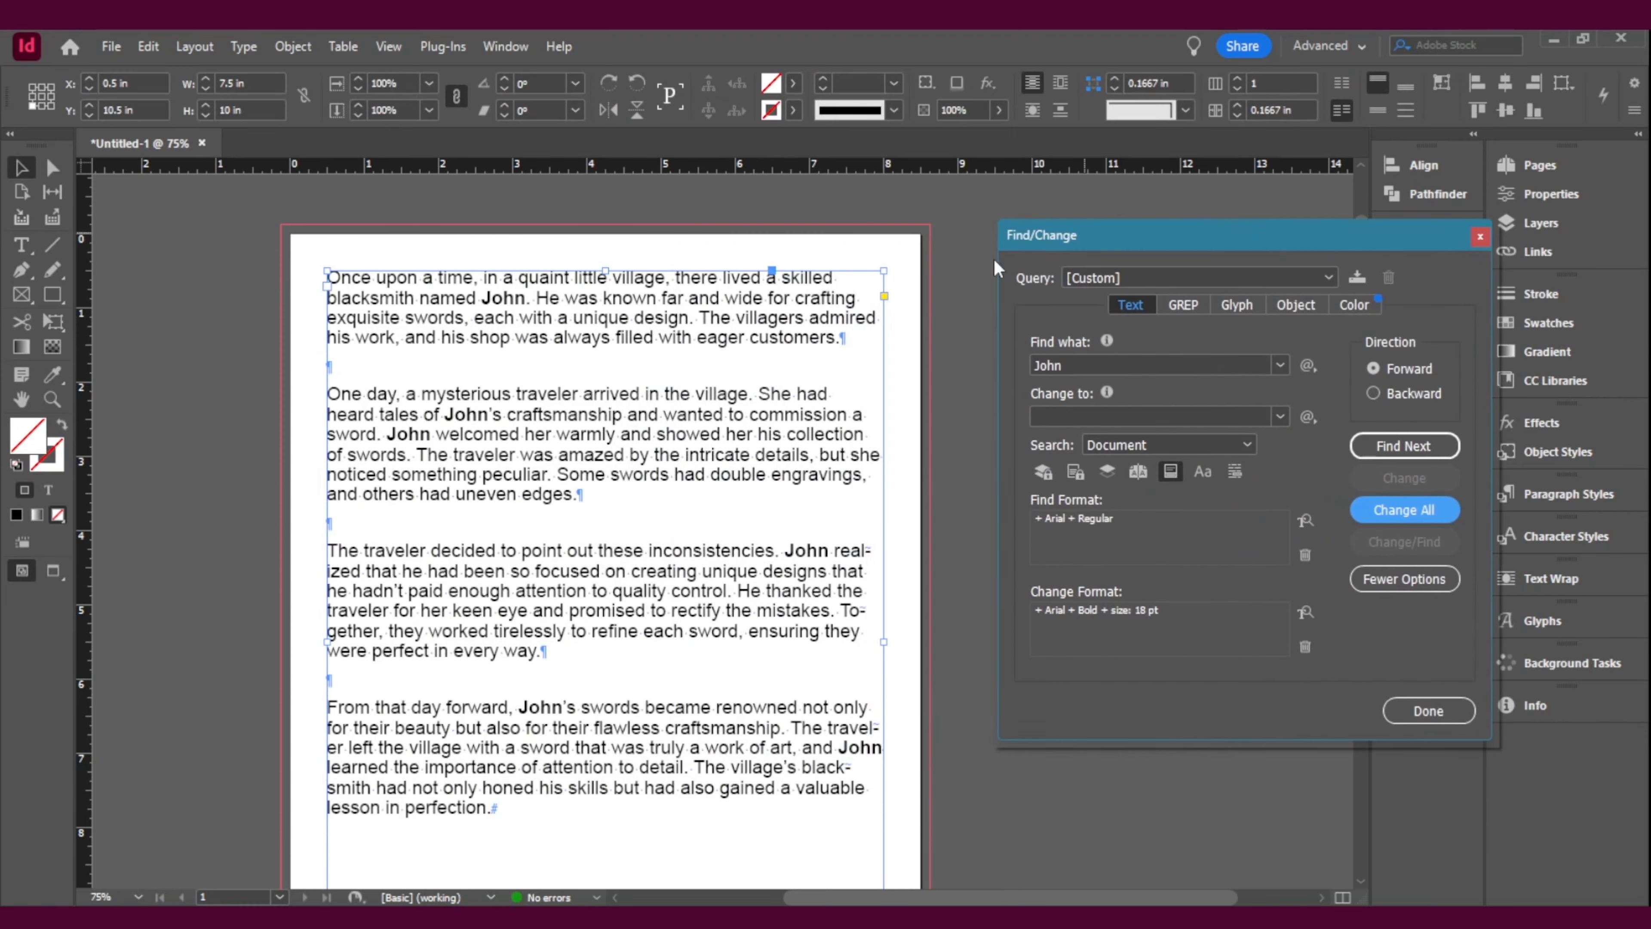
{"action": "double_click", "coordinate": [504, 299]}
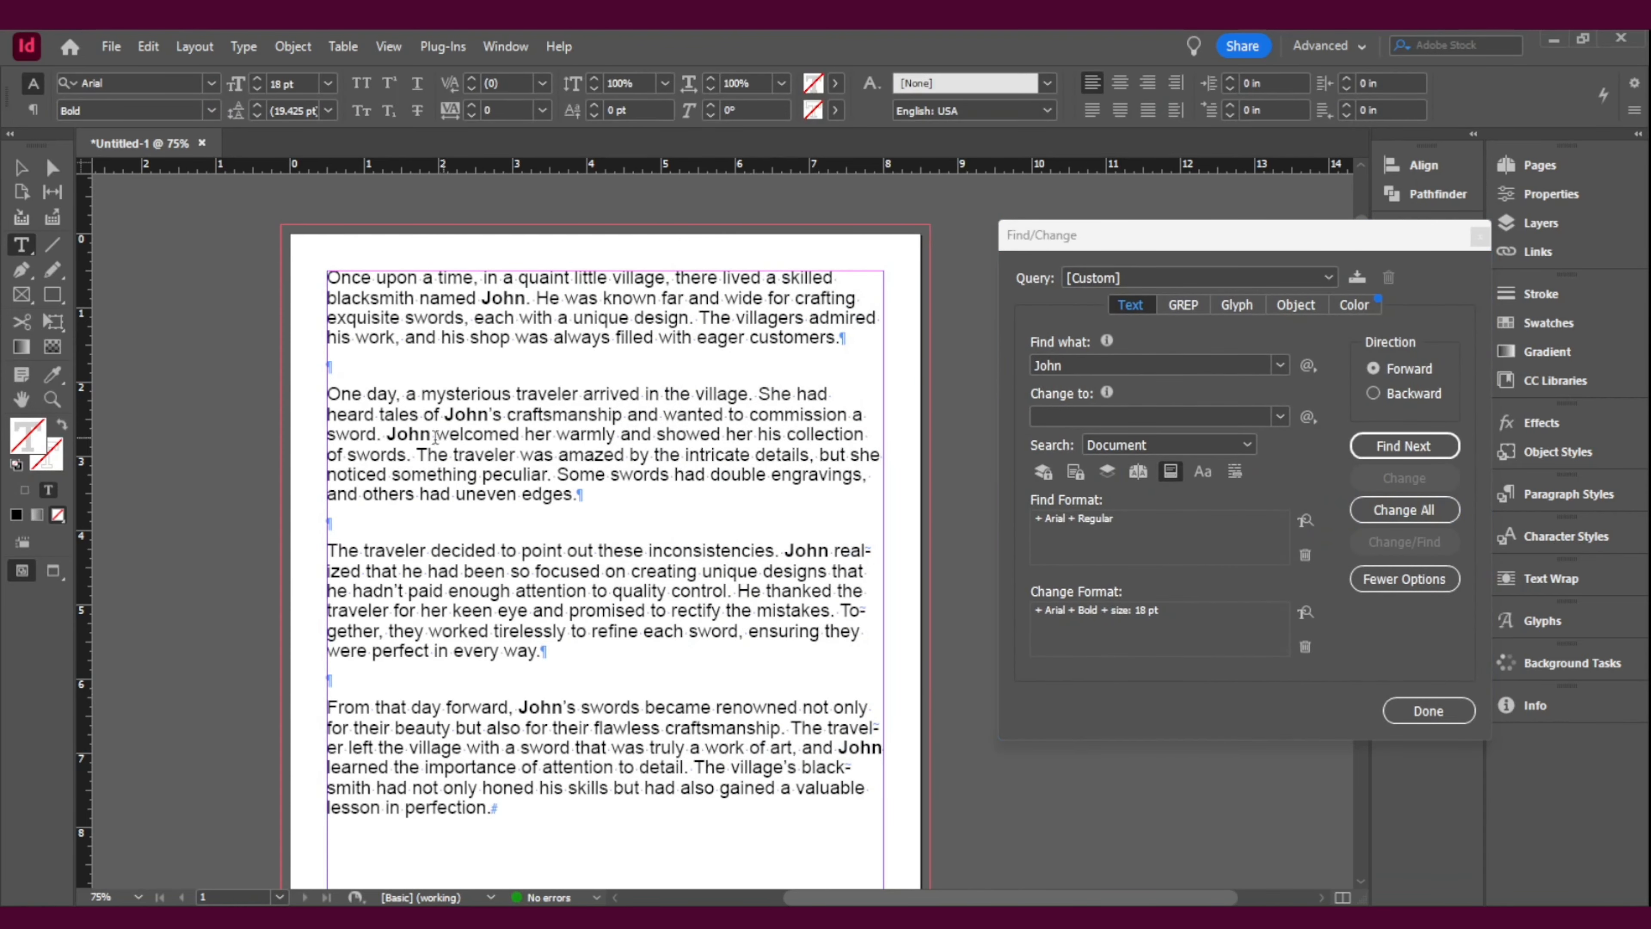
{"action": "left_click", "coordinate": [866, 703]}
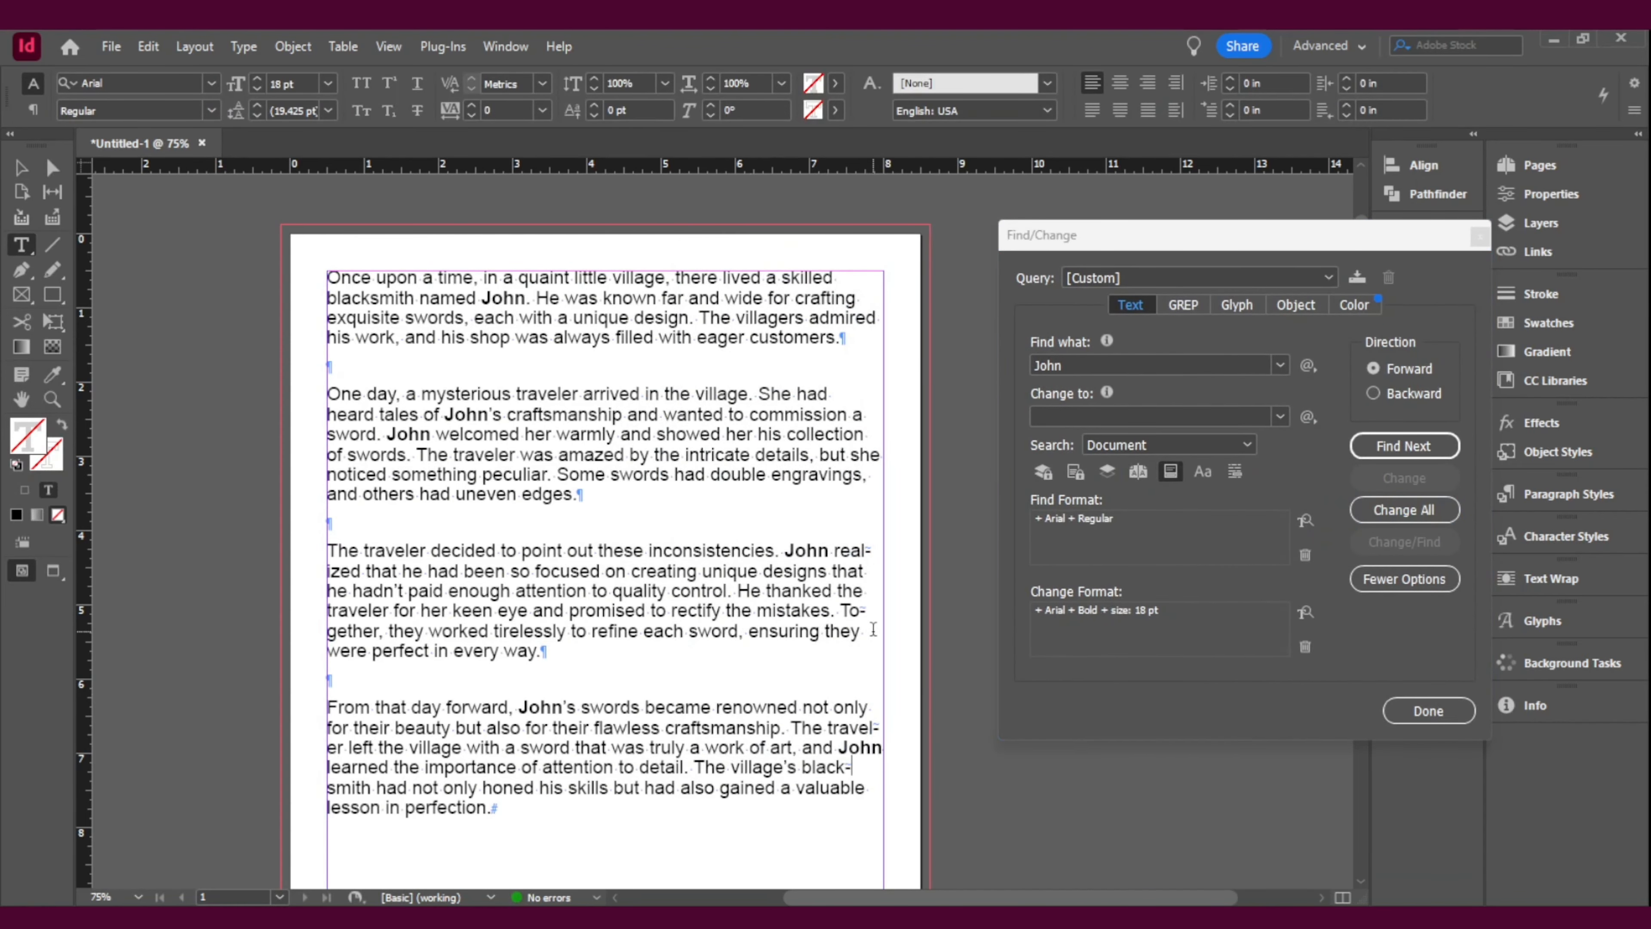